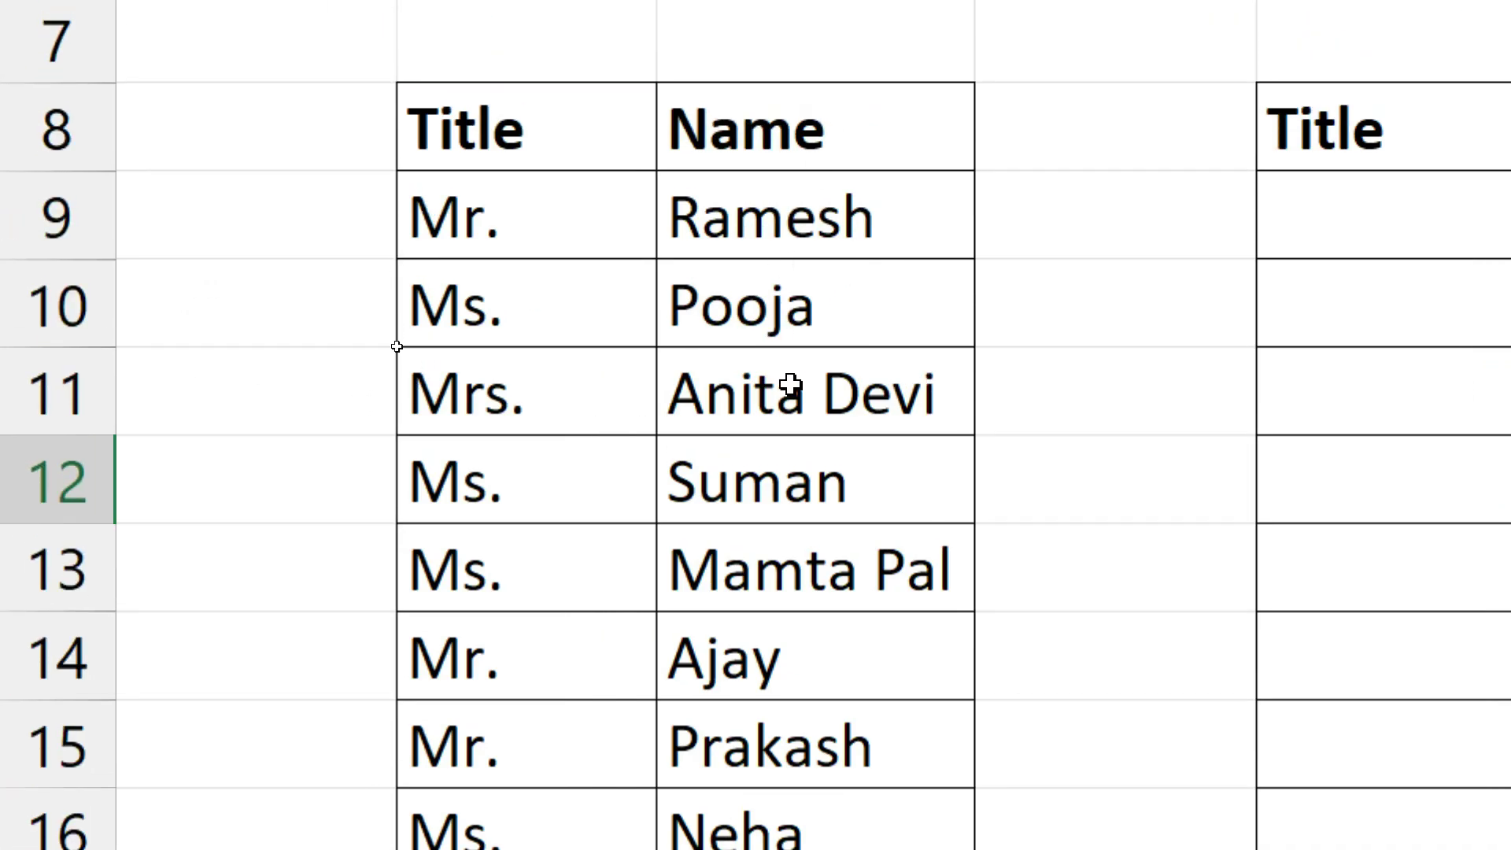
Point out the names and their Mr. and Ms. titles in the first table
left_click_drag(785, 210, 785, 587)
left_click(785, 666)
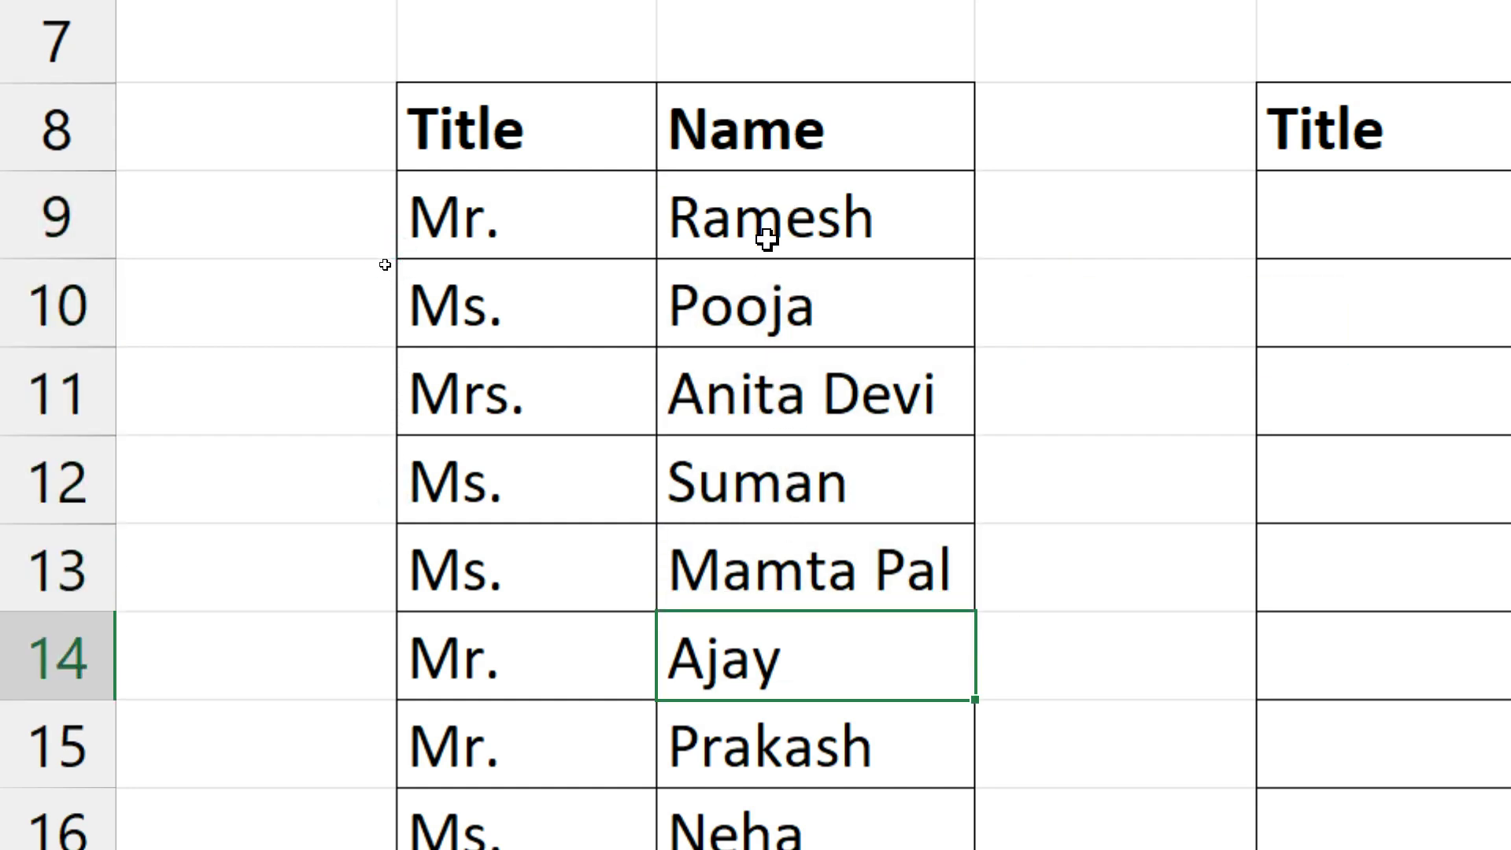
left_click(769, 216)
left_click(477, 222)
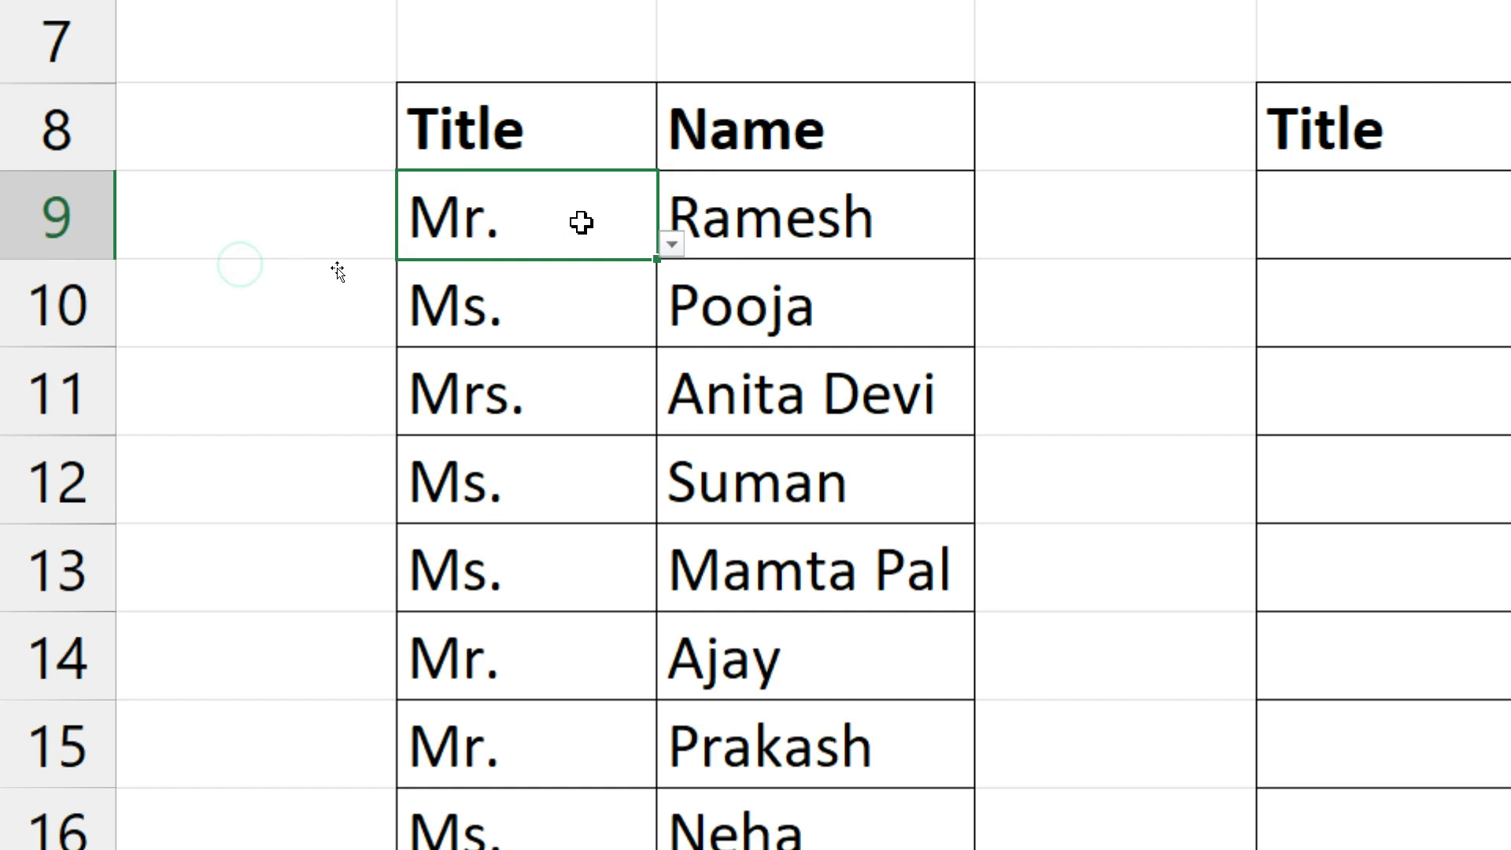
left_click(737, 314)
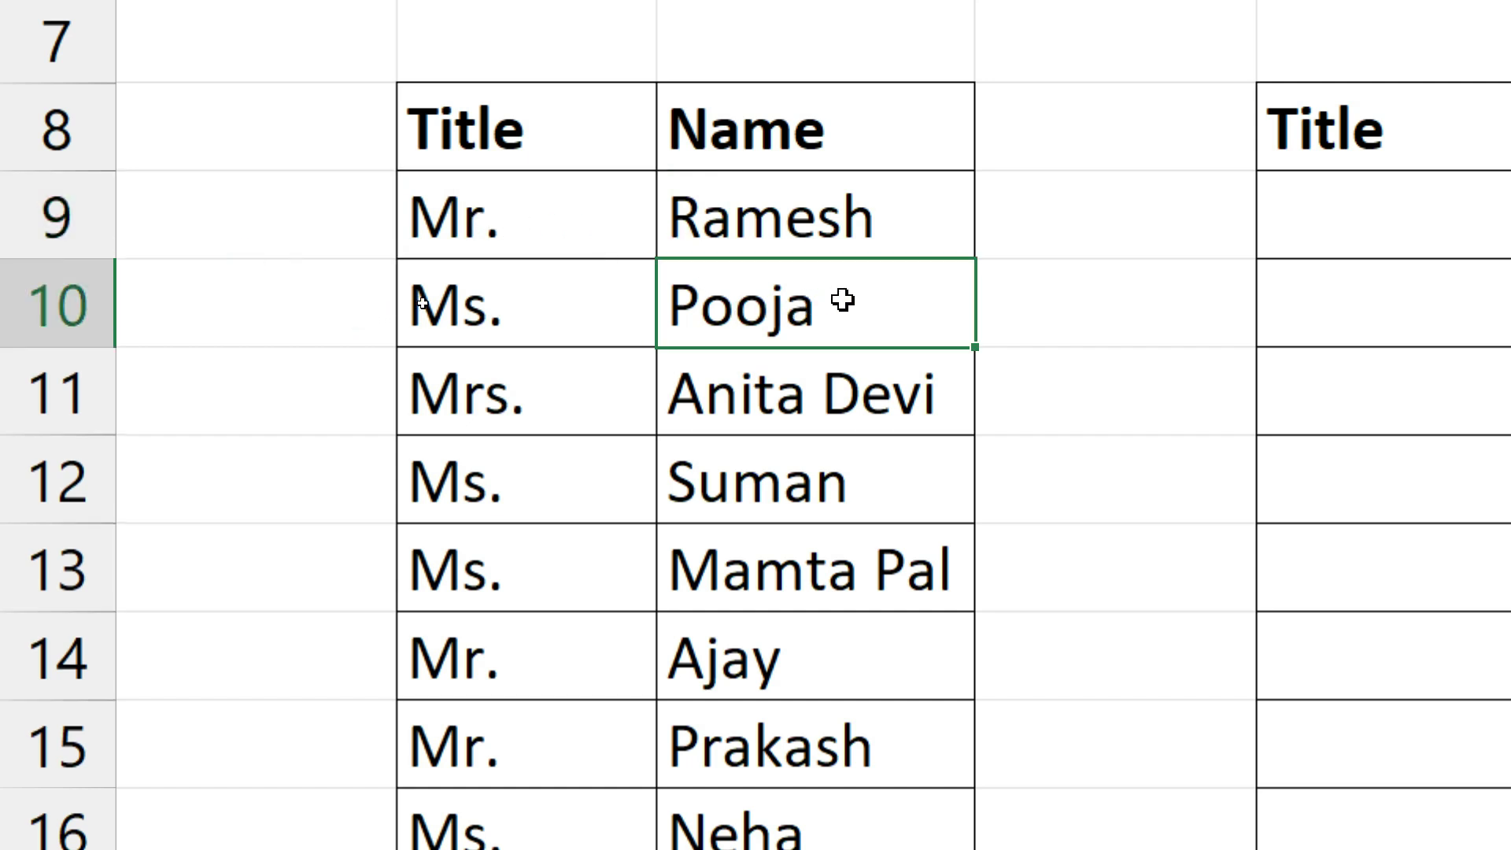
left_click(496, 314)
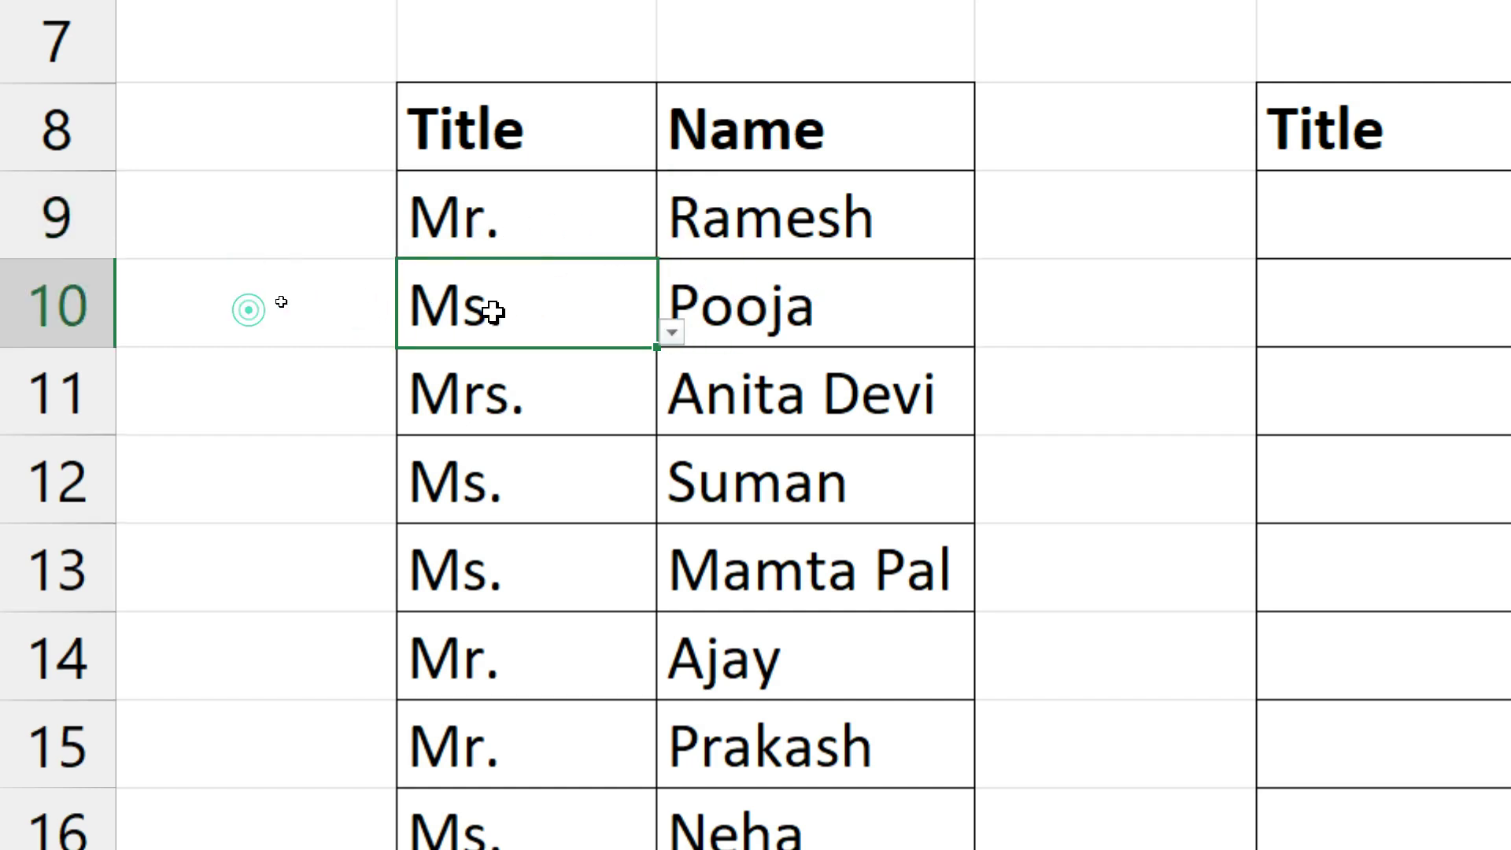
left_click(789, 409)
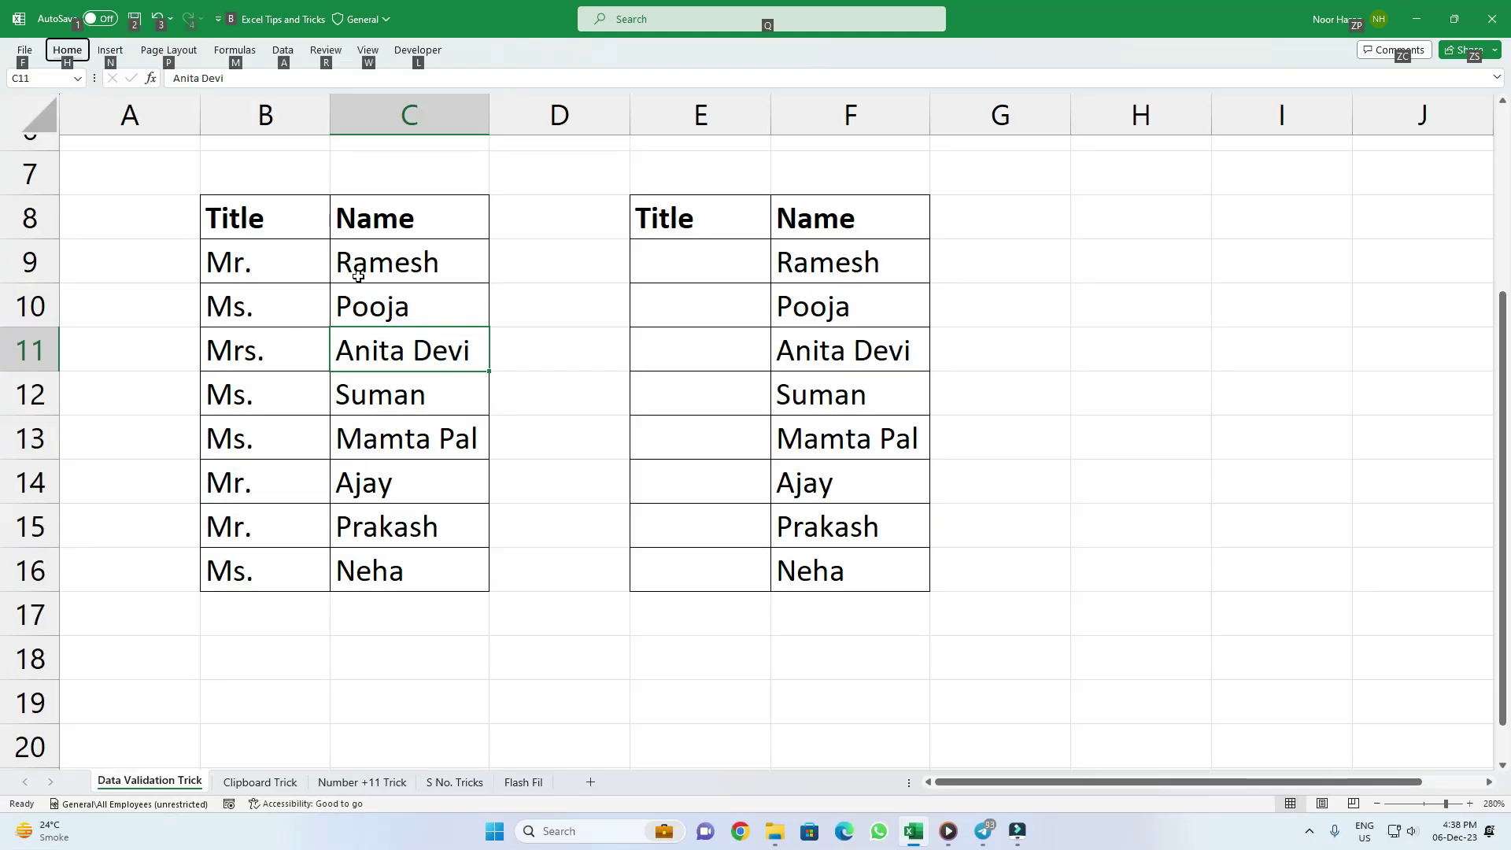
left_click_drag(381, 260, 388, 573)
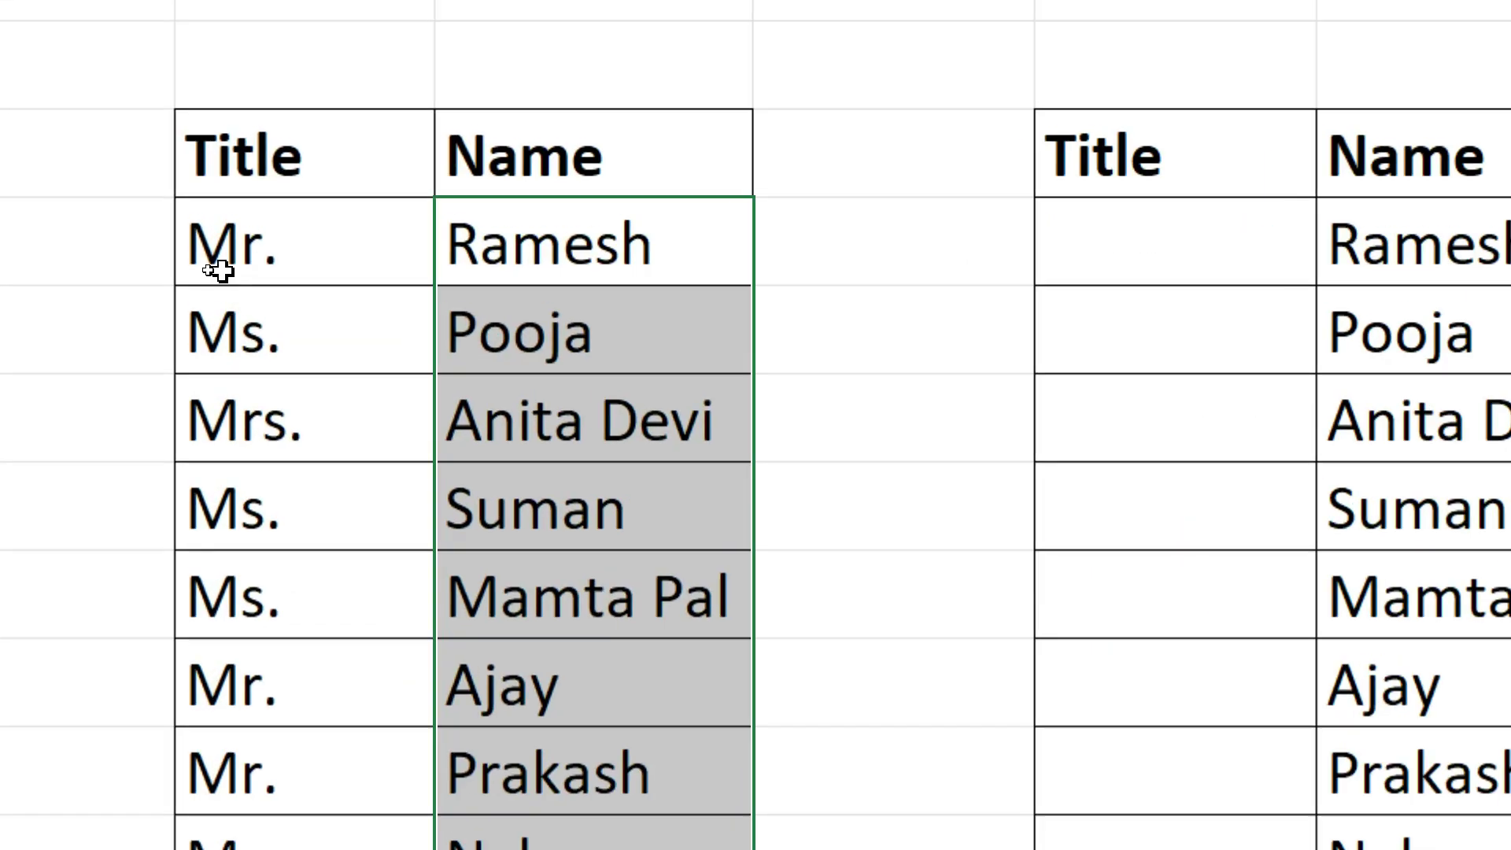
Display the Mr., Ms., Mrs. drop-down in B9 and select the empty Title cells E9:E16
left_click(228, 264)
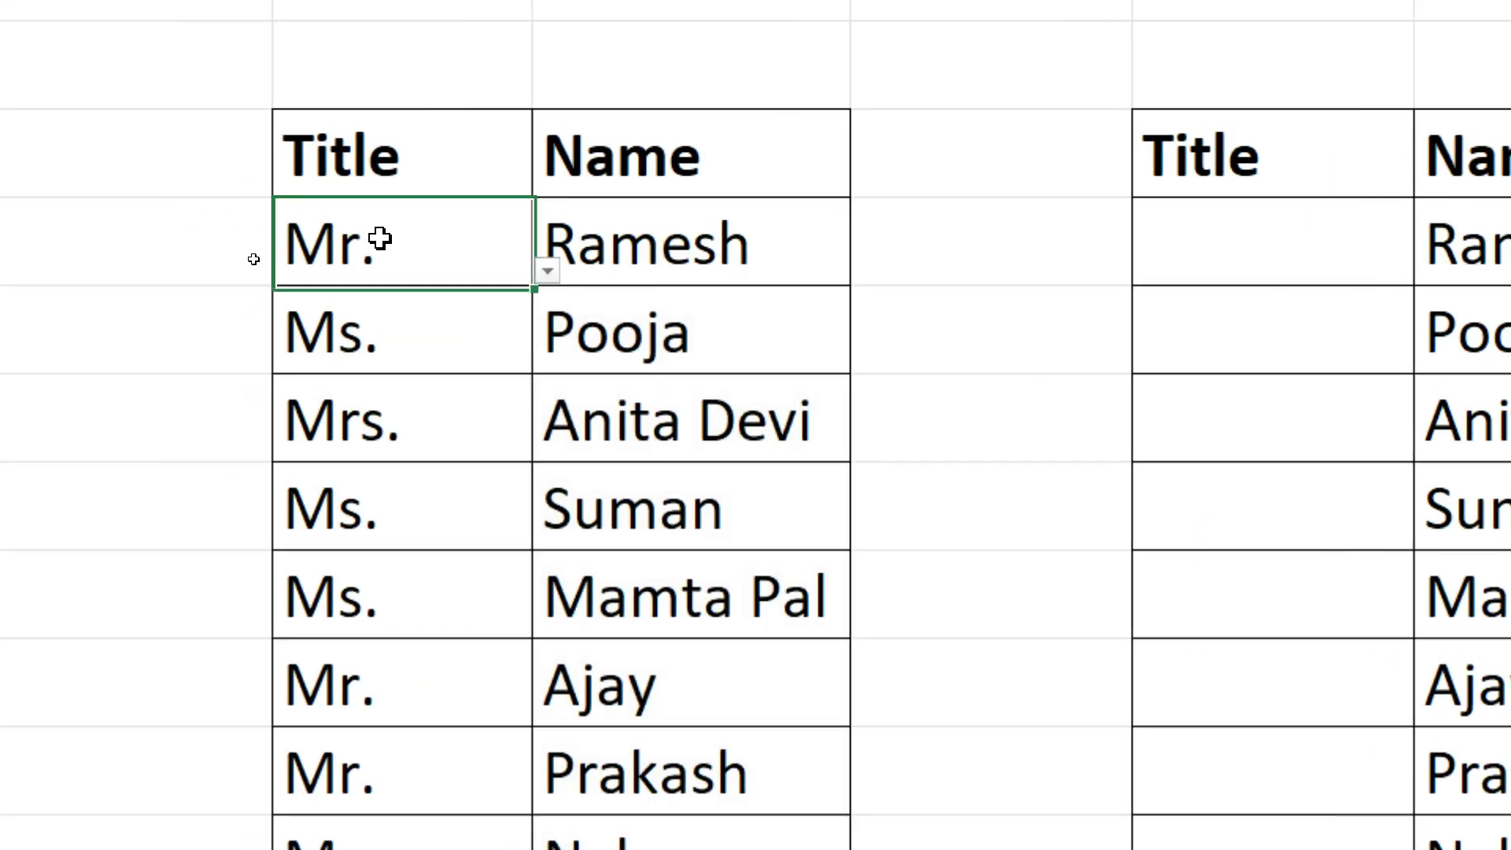
left_click(553, 272)
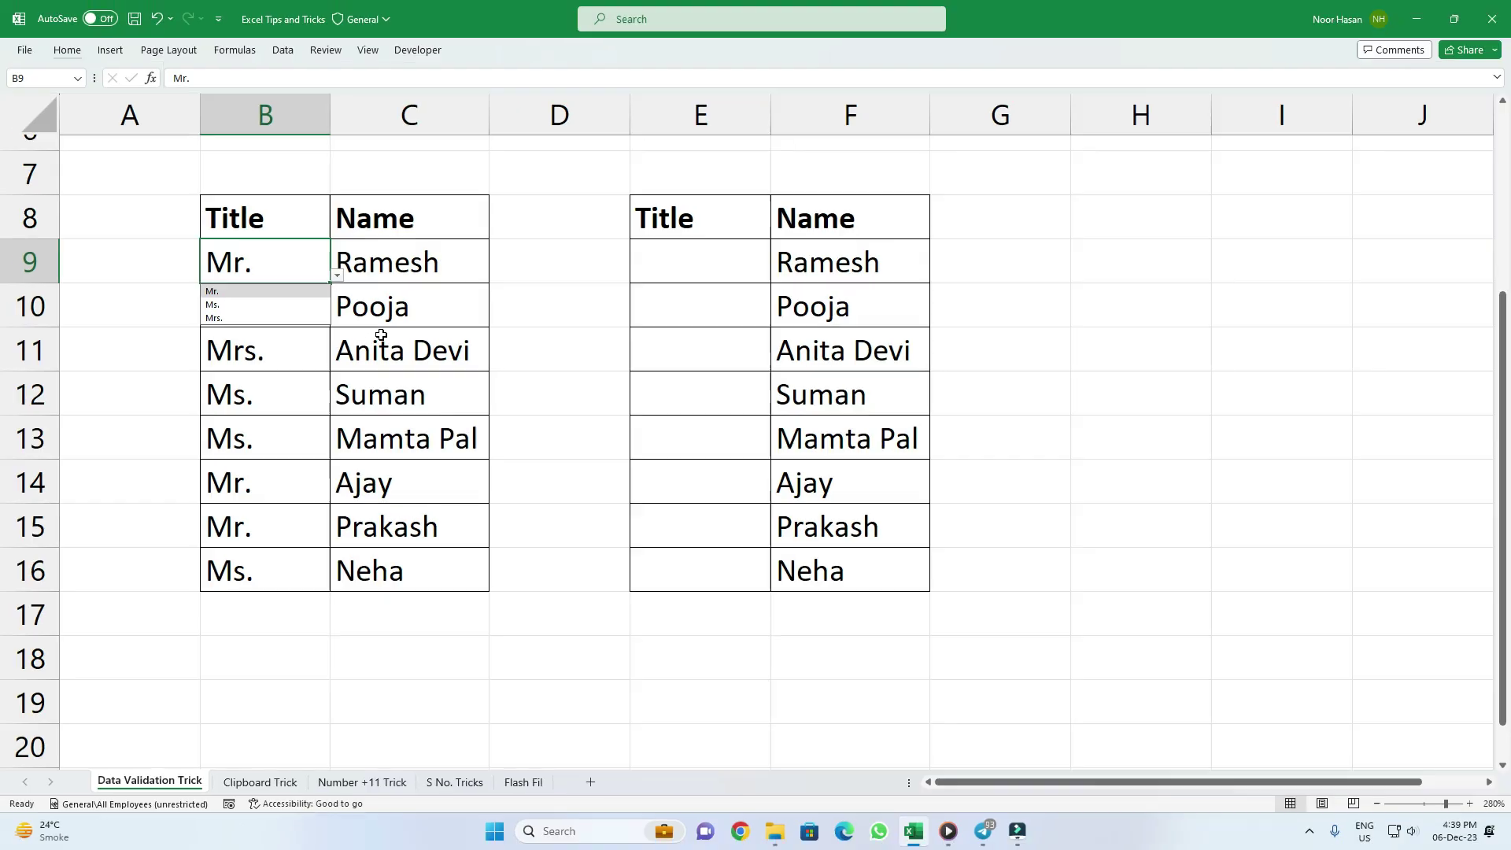
key("alt")
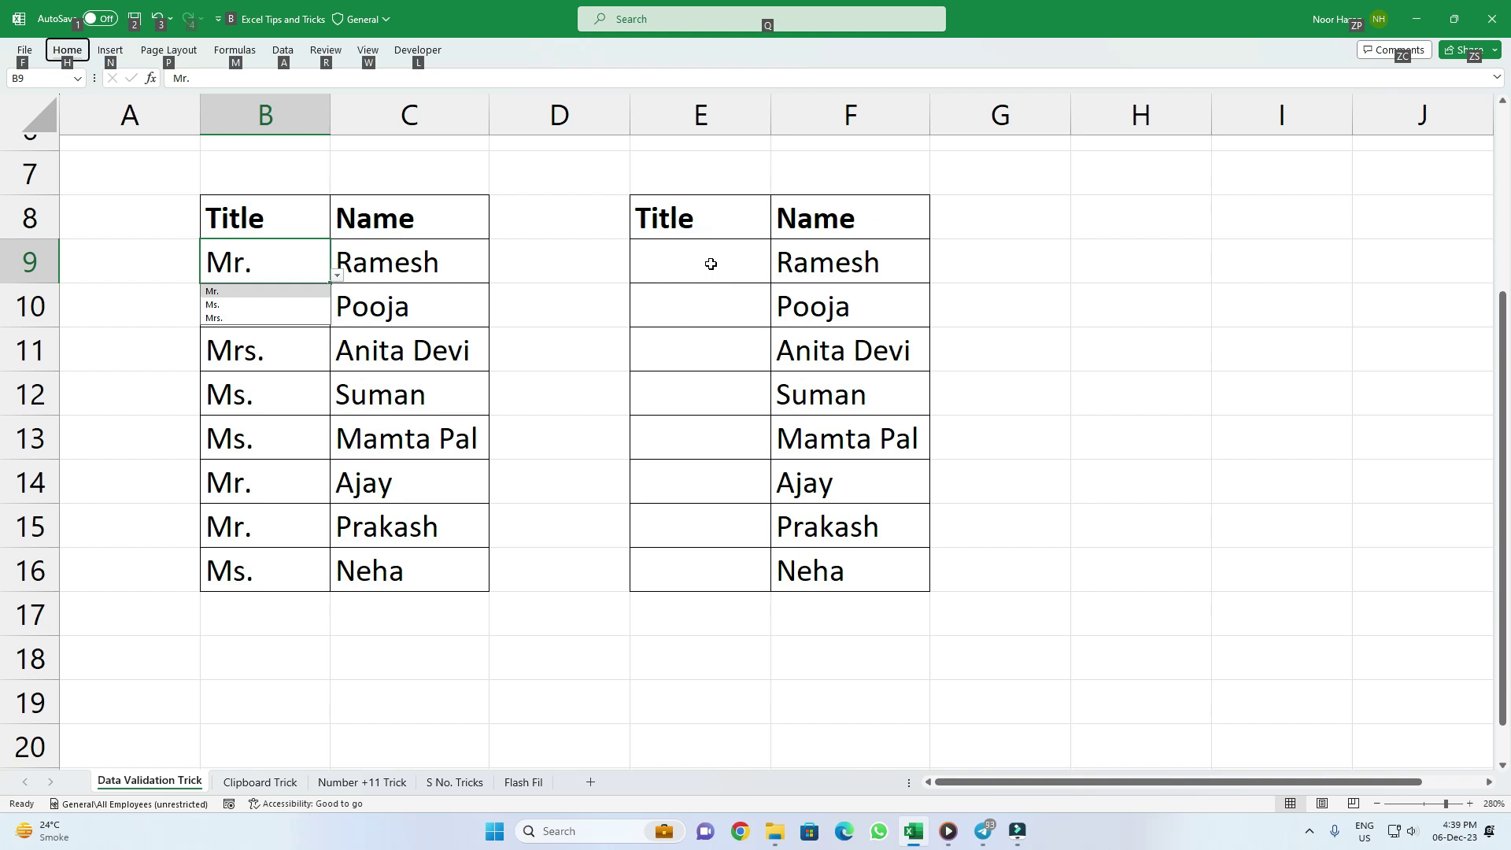
left_click_drag(707, 258, 713, 564)
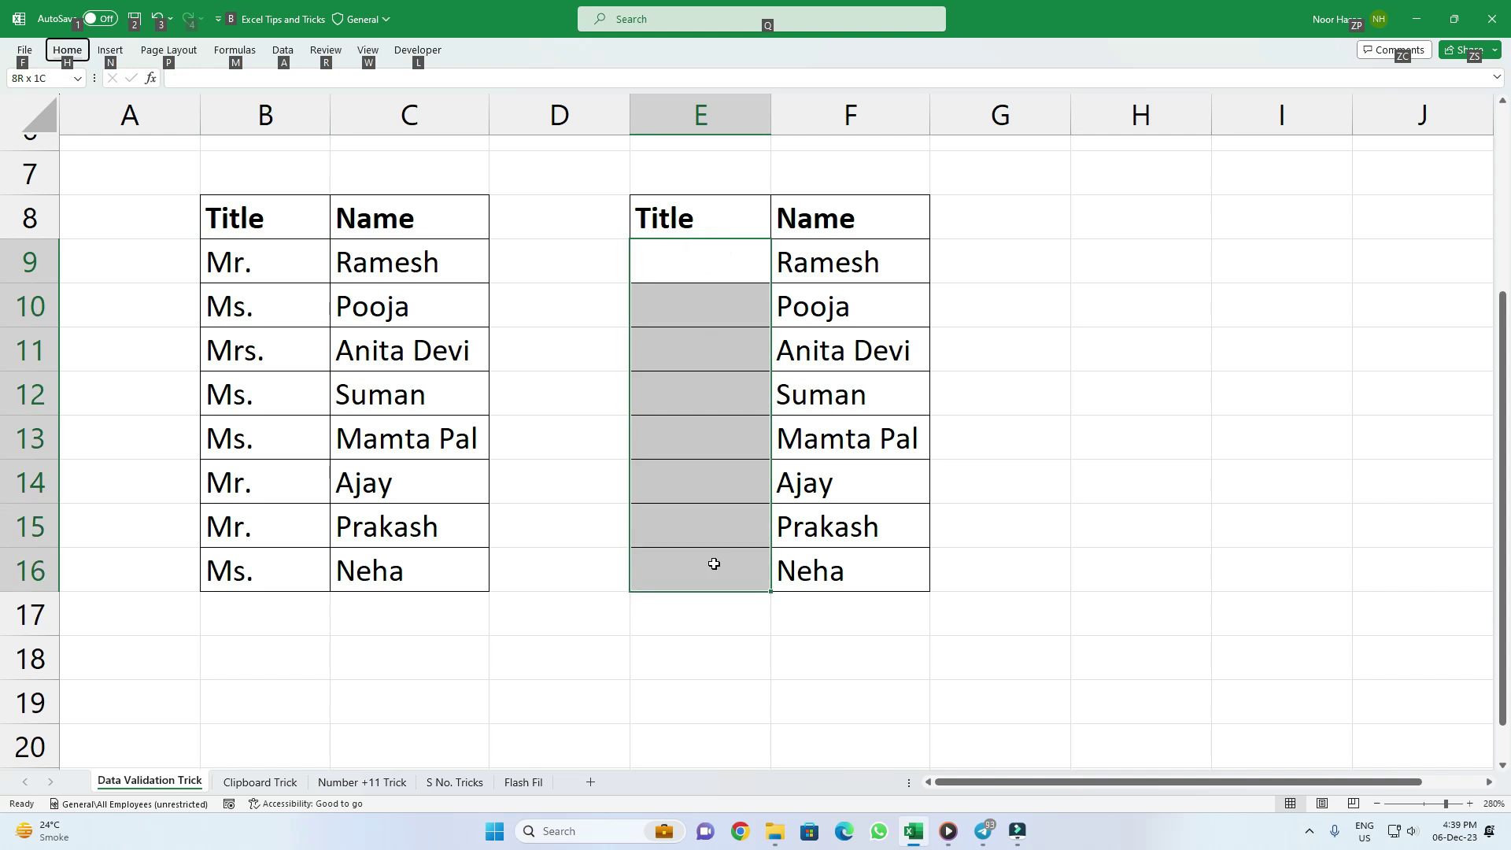
Give E9:E16 a Data Validation rule allowing a List with source Mr., Ms., Mrs
left_click_drag(707, 260, 708, 544)
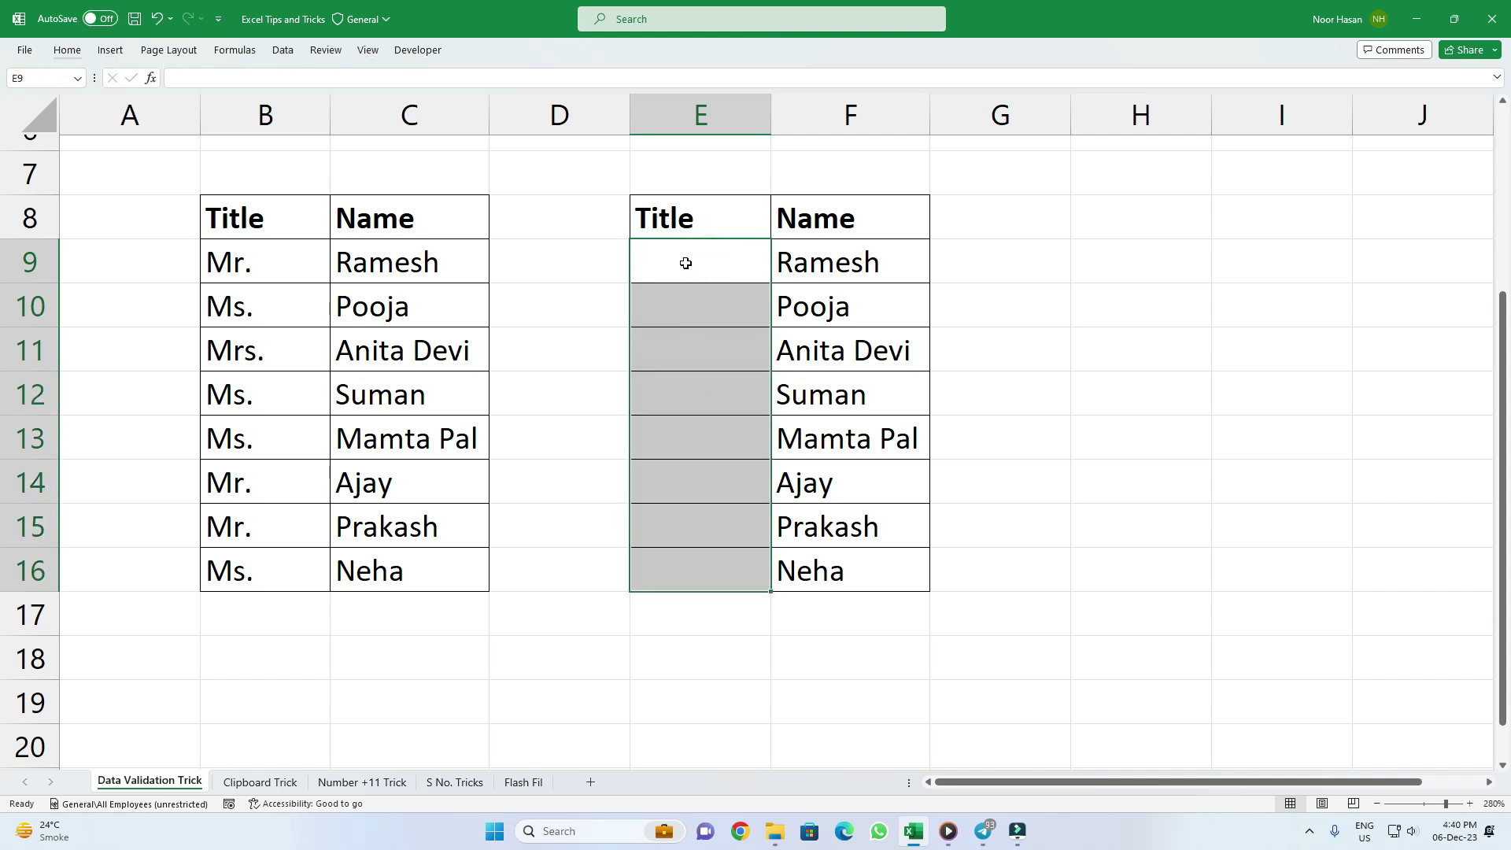
key("alt")
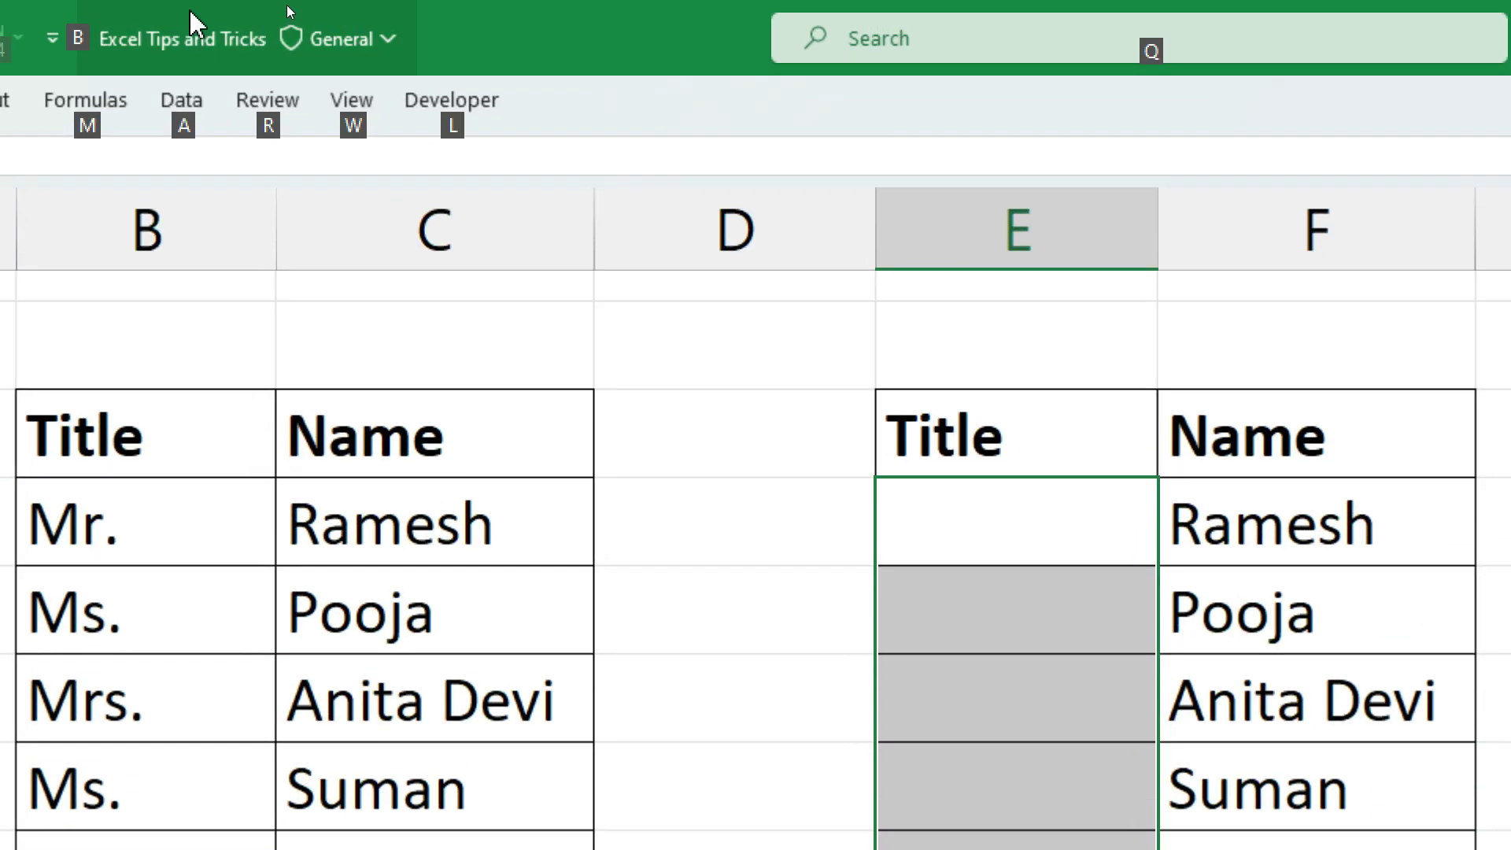
left_click(195, 101)
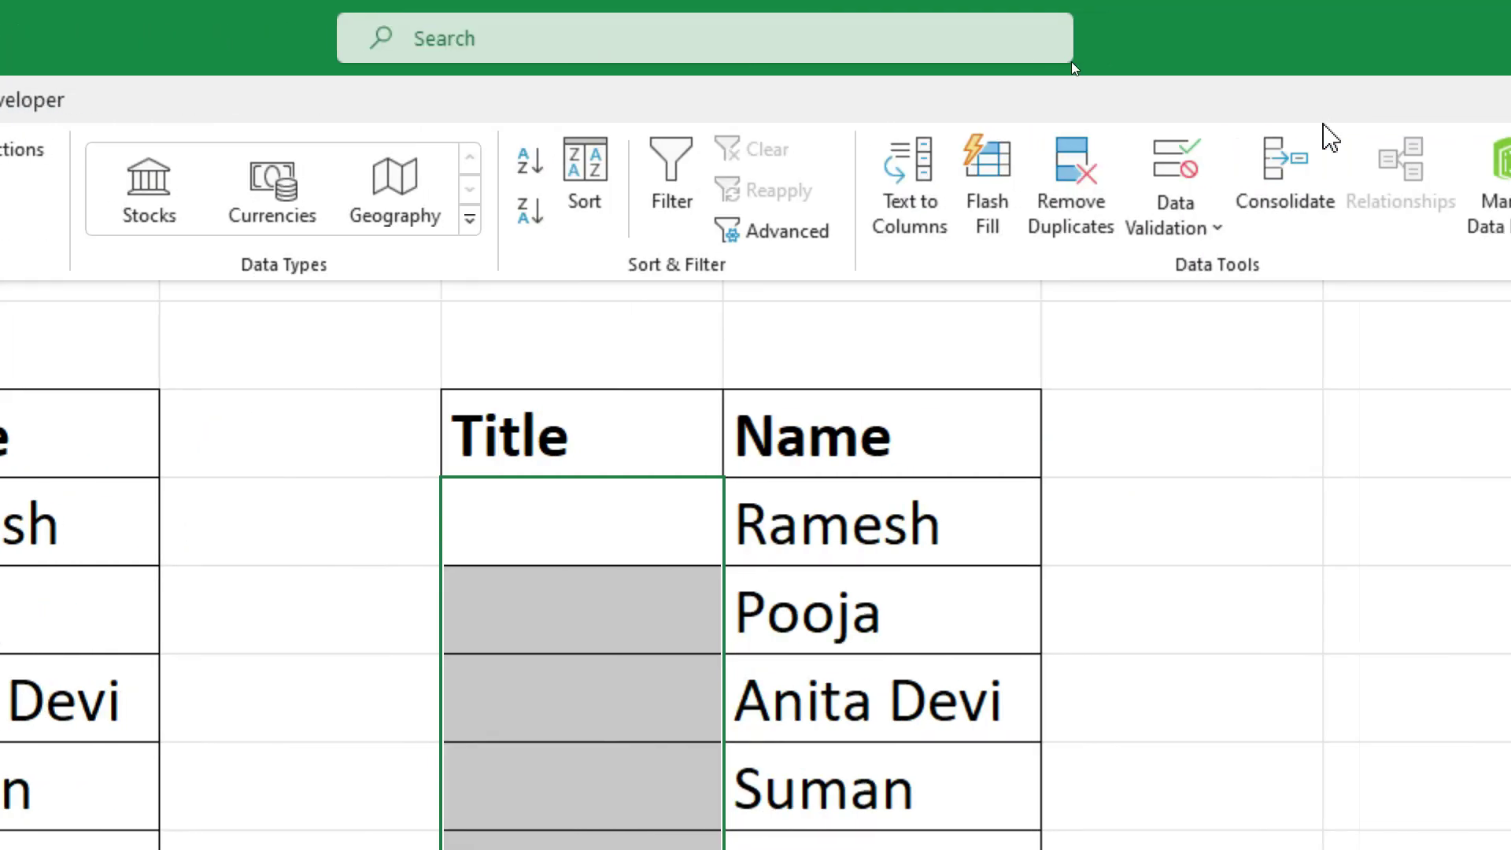
left_click(1163, 230)
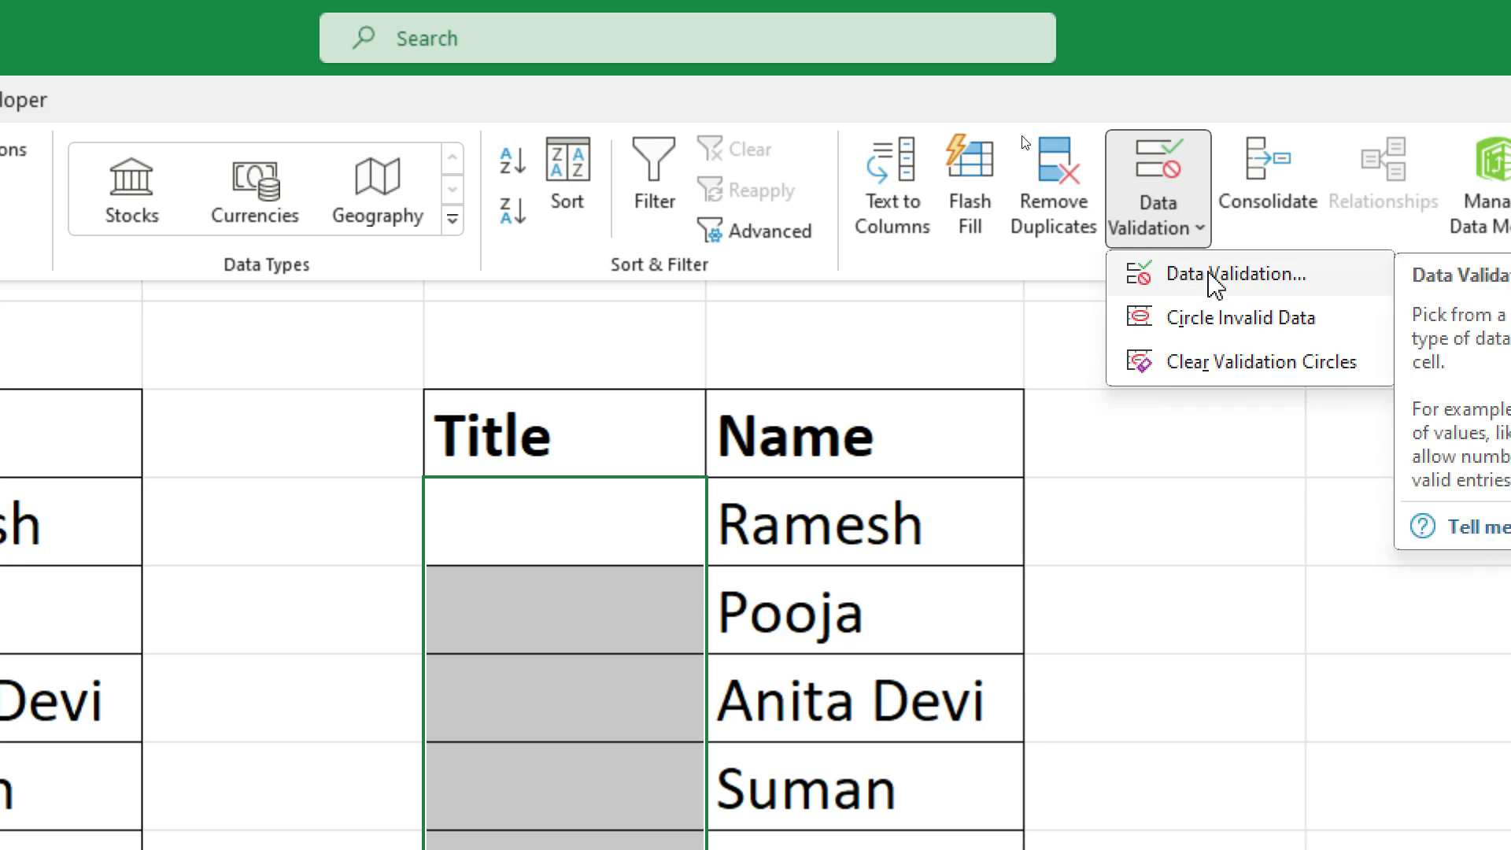
left_click(1236, 274)
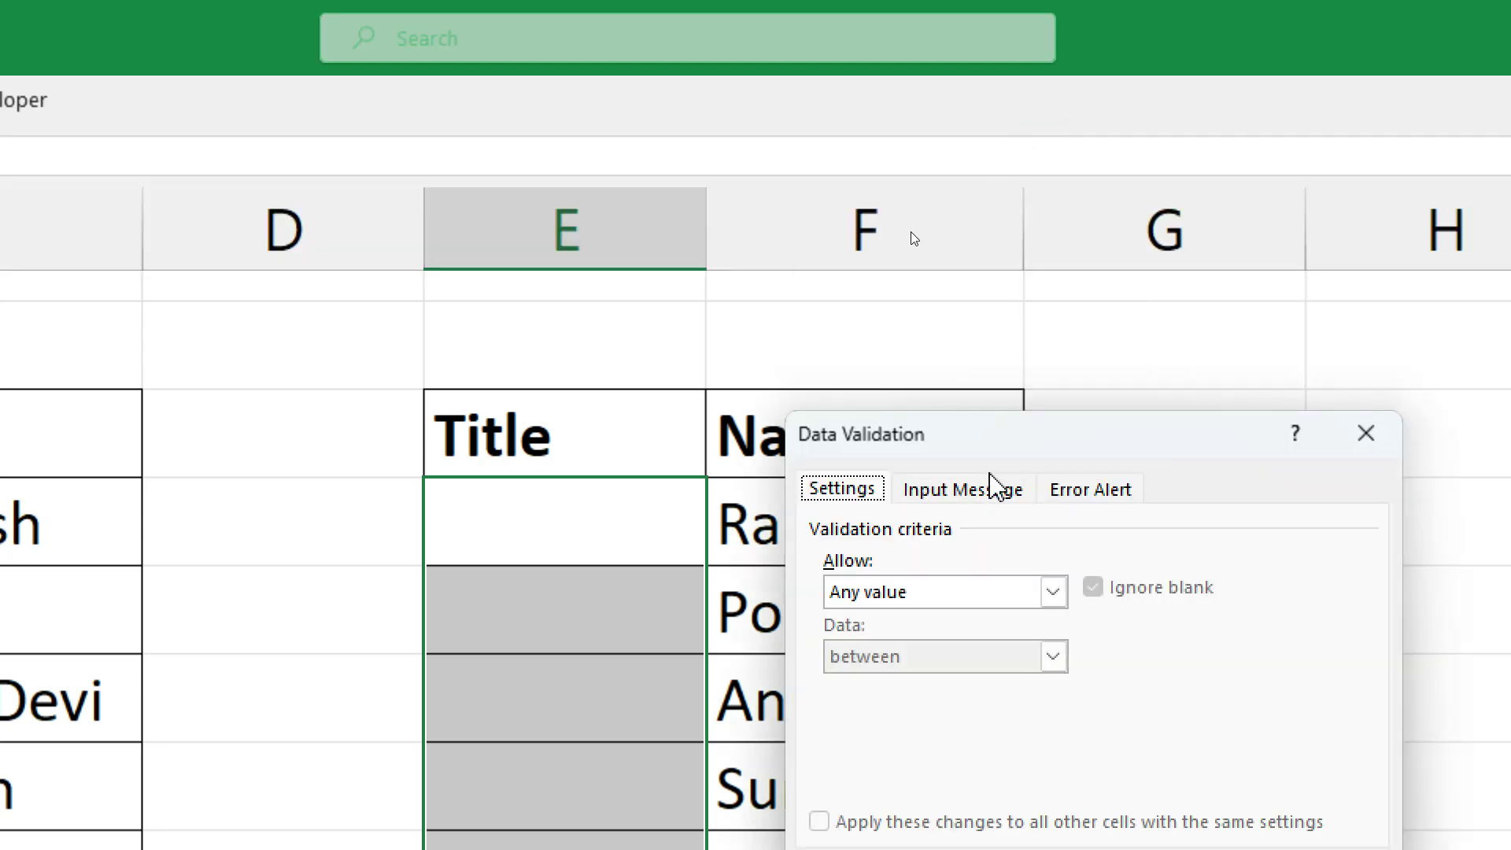
left_click_drag(991, 431, 968, 194)
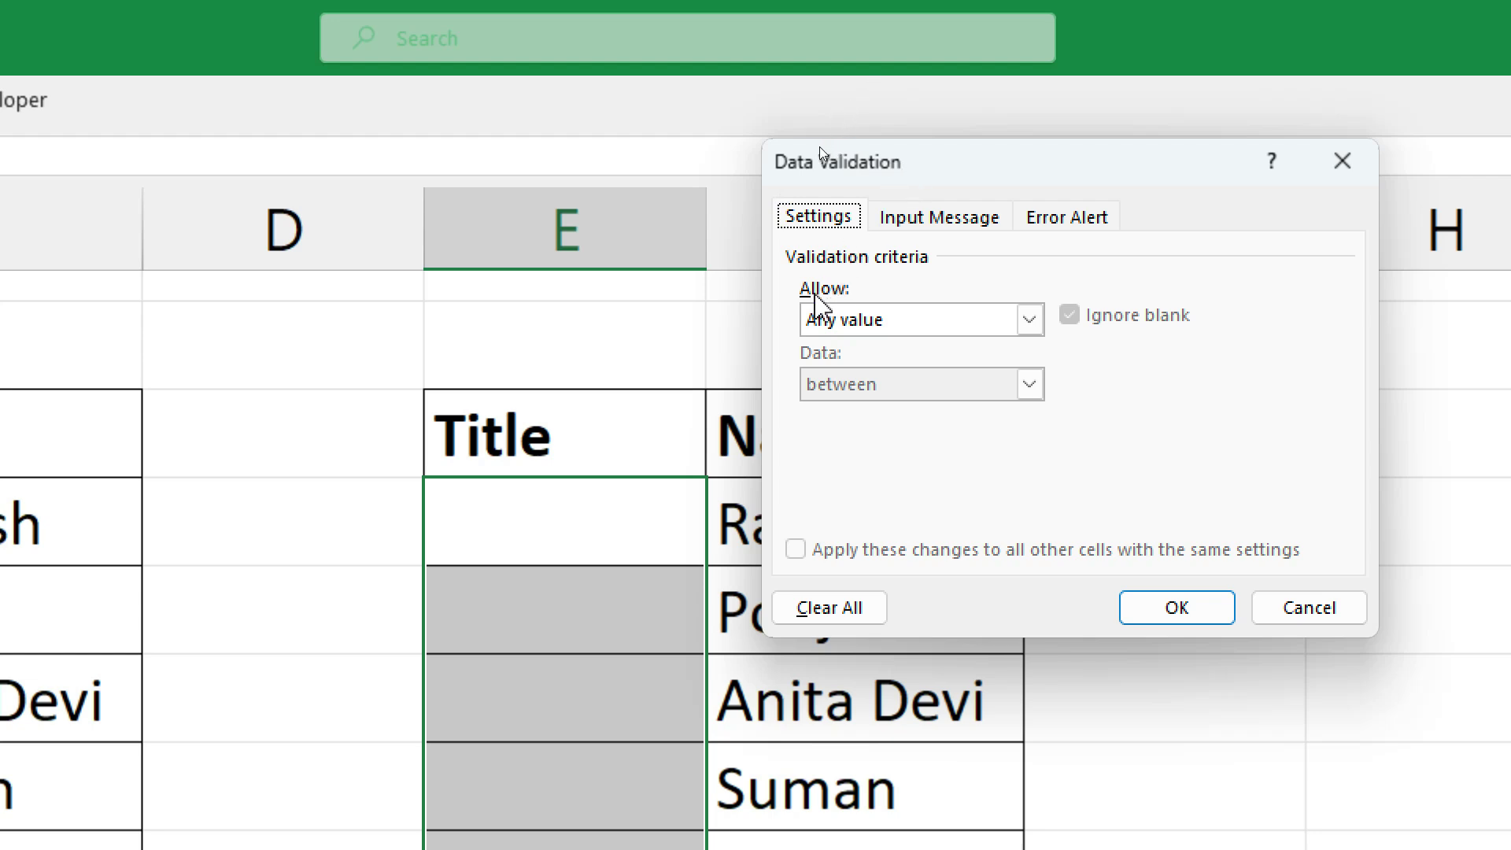
left_click(880, 322)
left_click(833, 408)
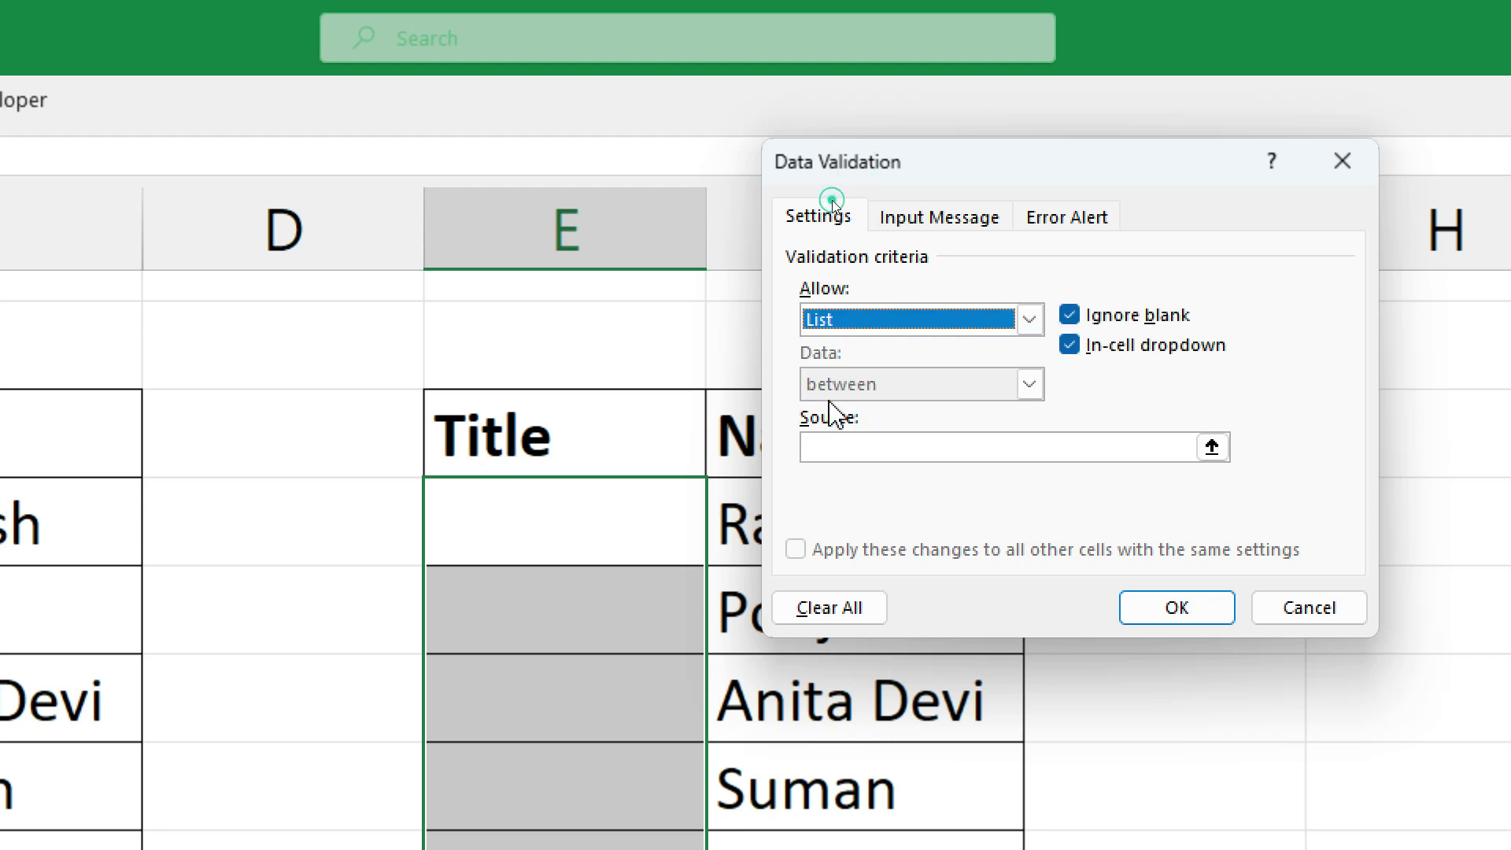
left_click(841, 449)
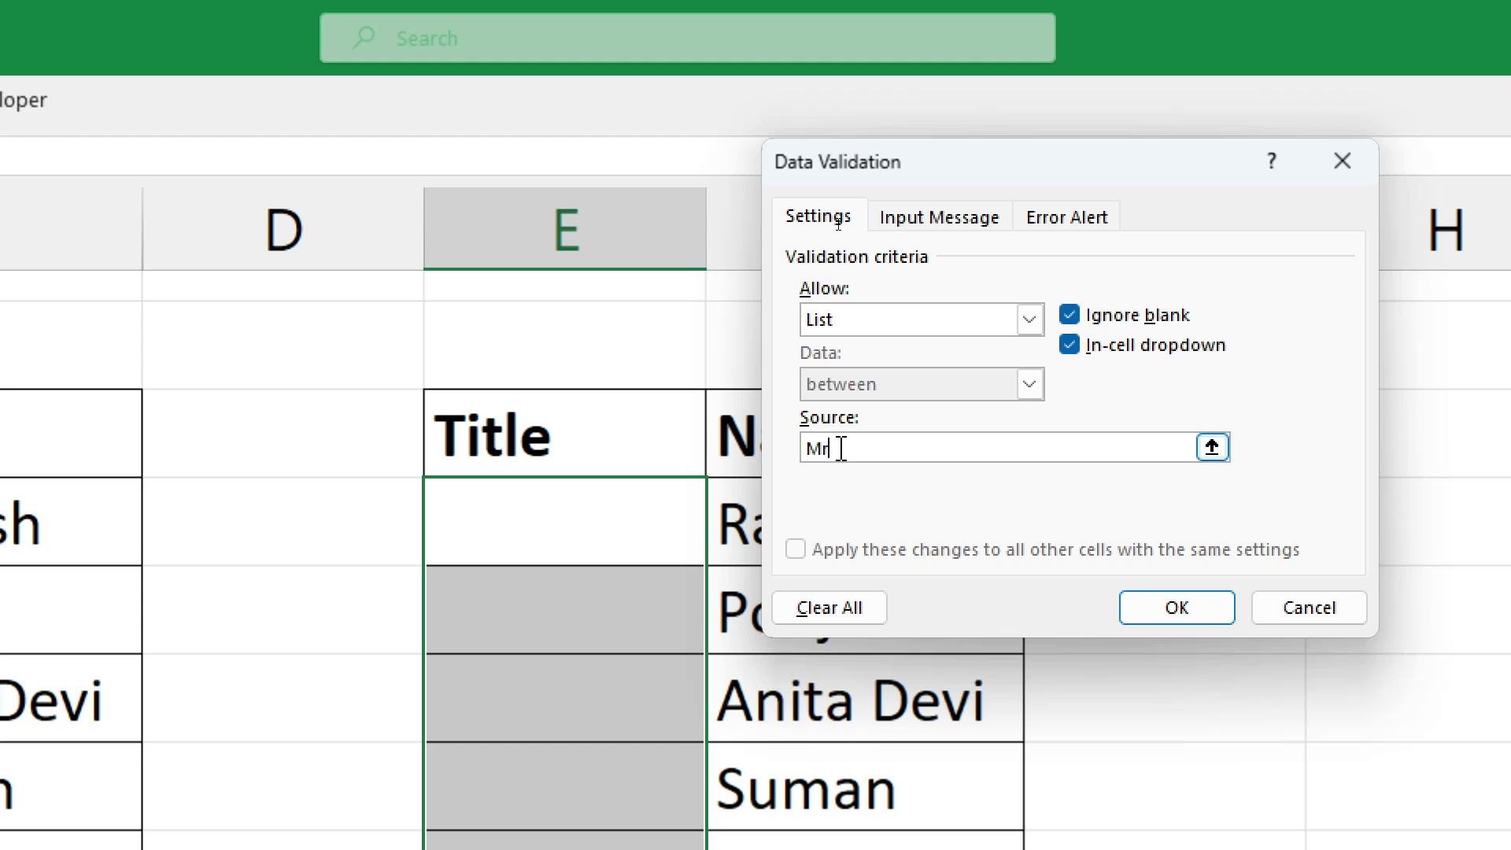
type("., Ms., Mrs.")
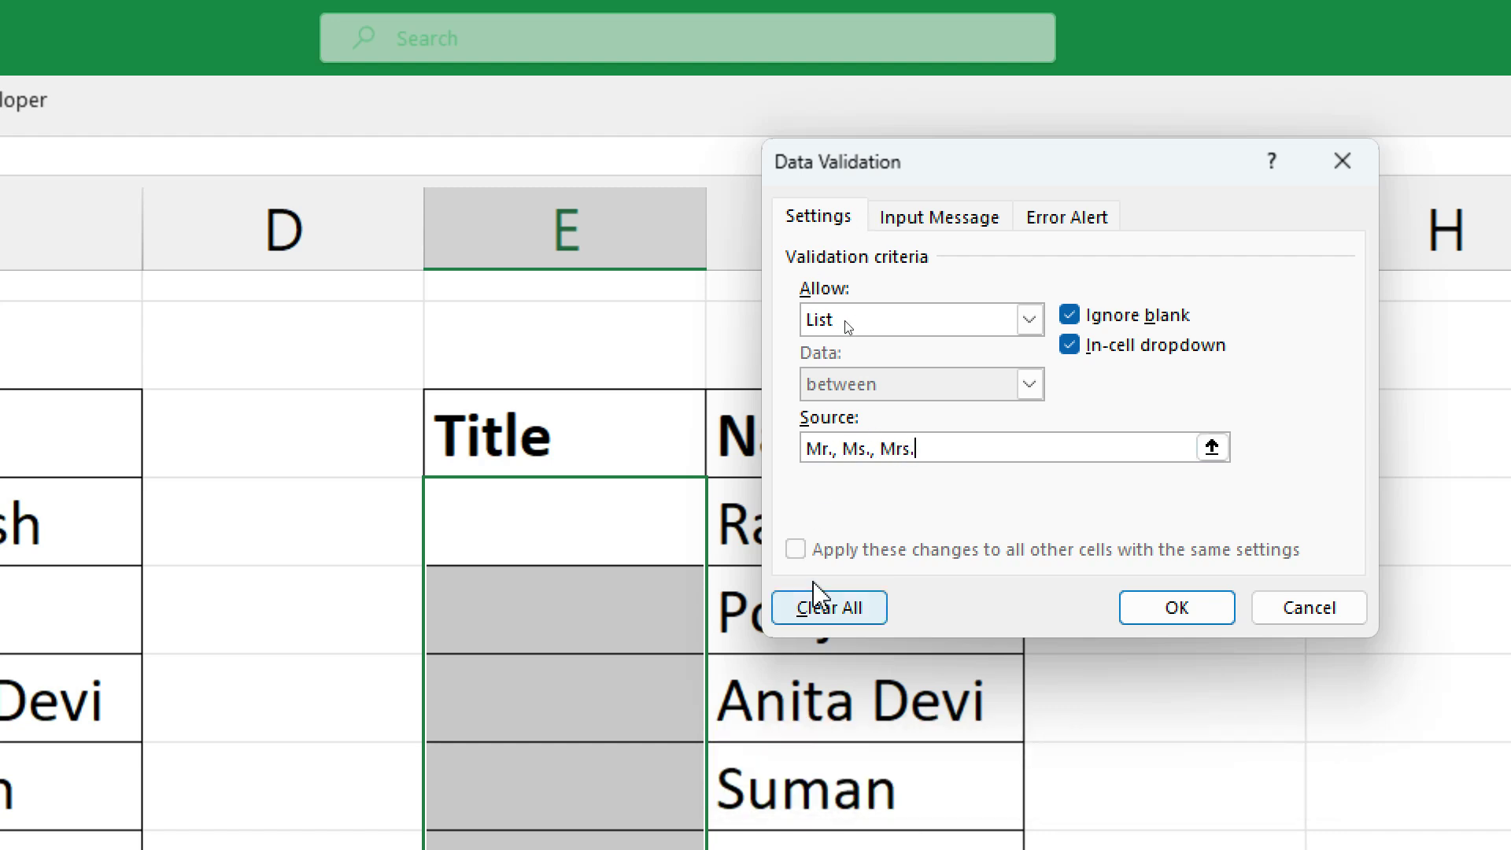
left_click(1180, 612)
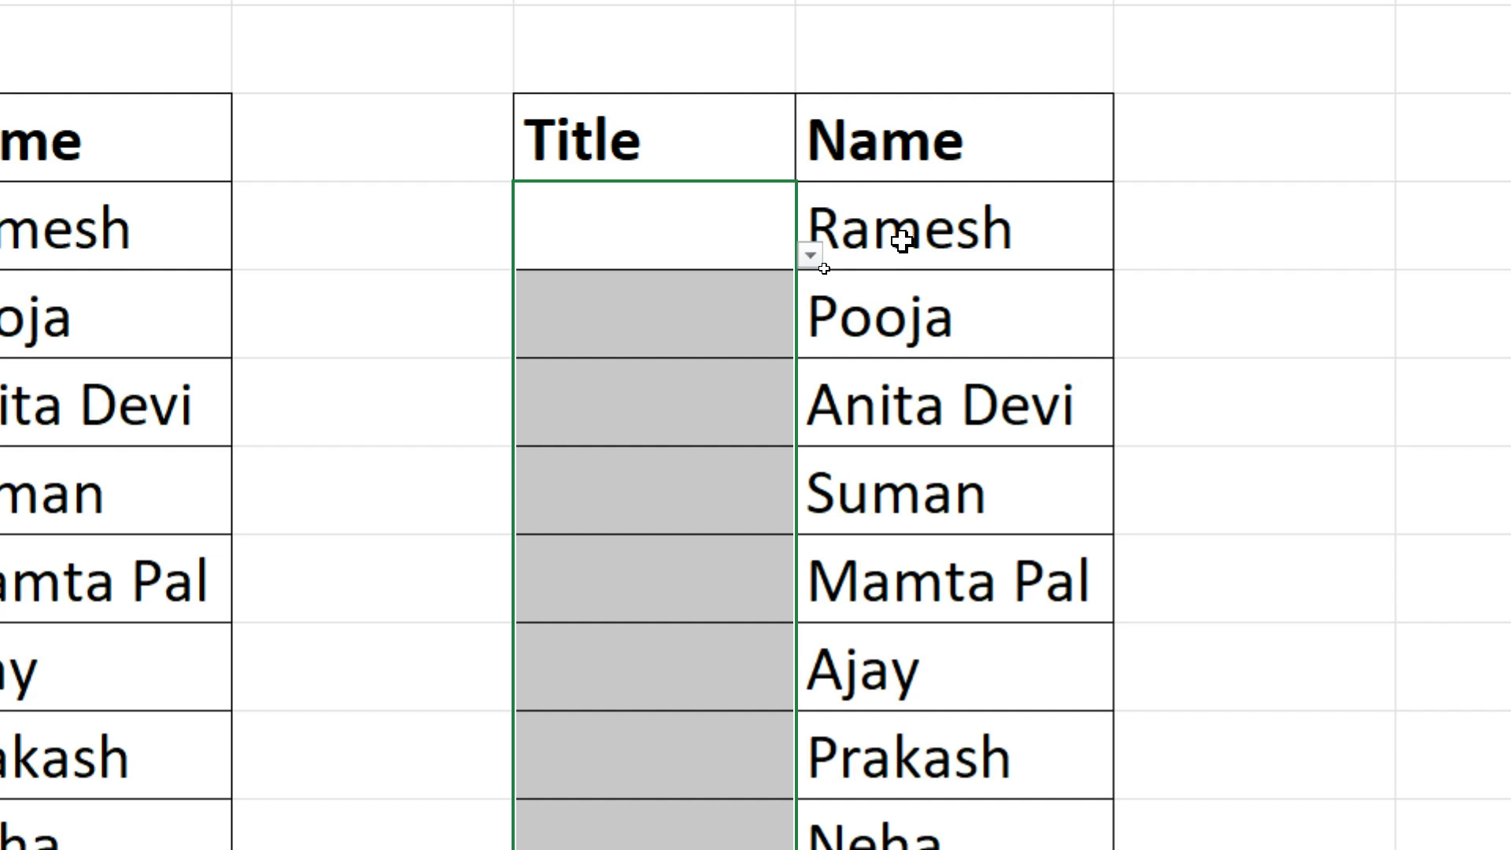
Pick Mr. for Ramesh and Ms. for Pooja from the new Title drop-downs
left_click(901, 240)
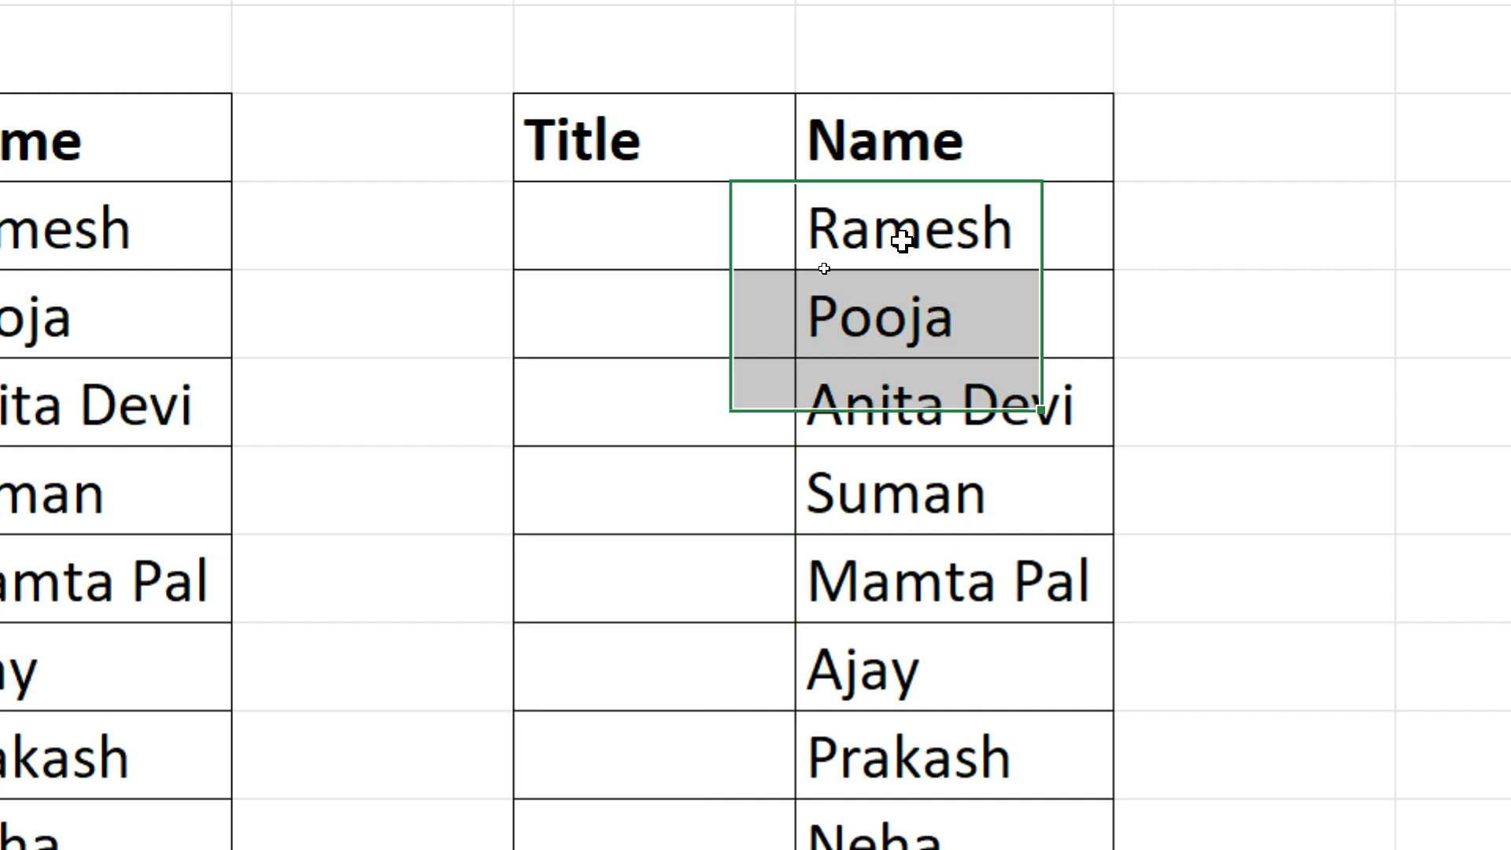
left_click(678, 230)
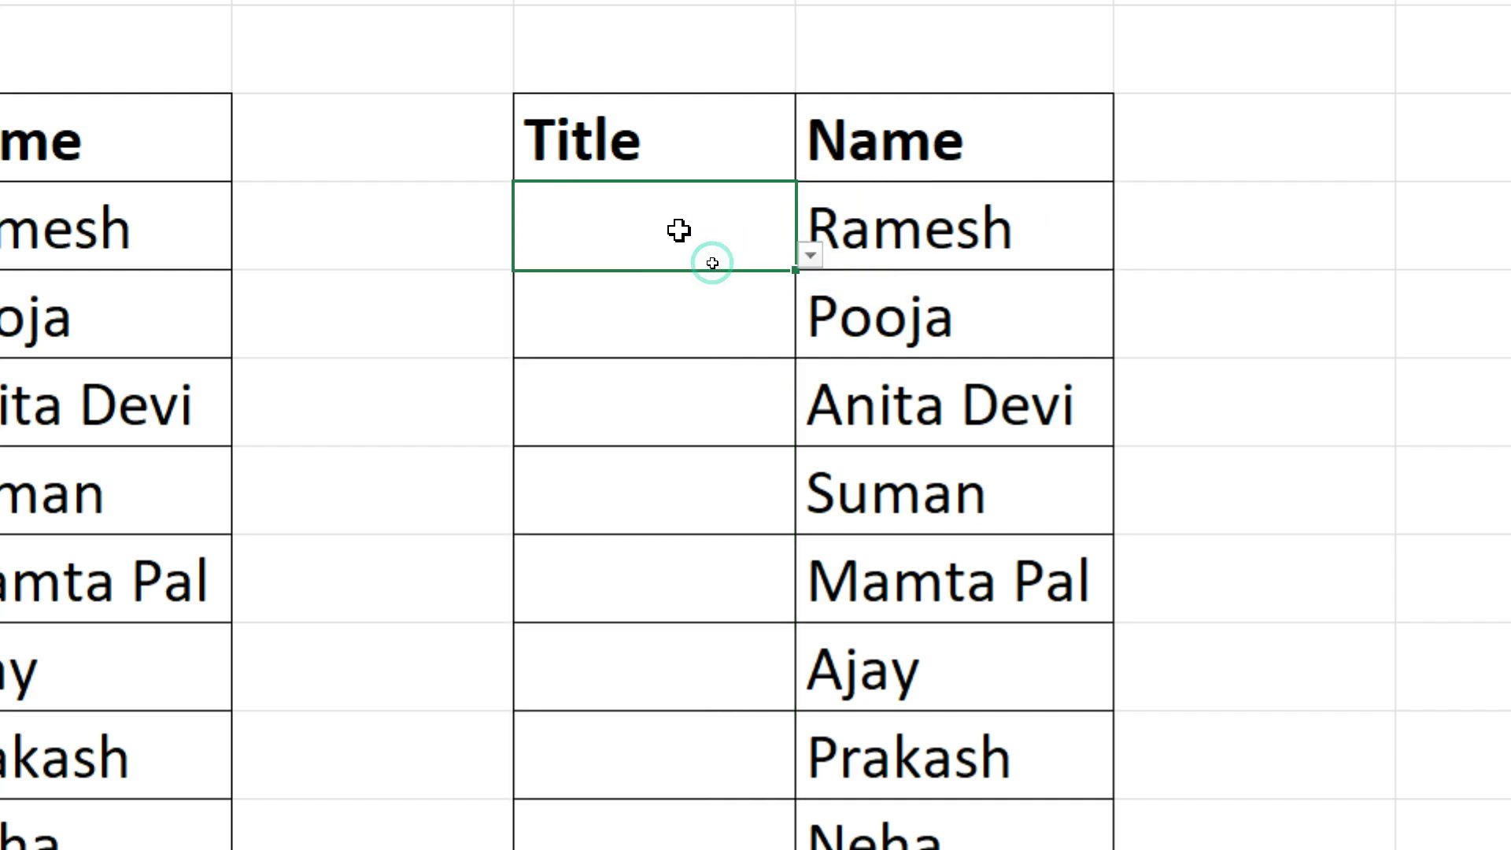
left_click(810, 255)
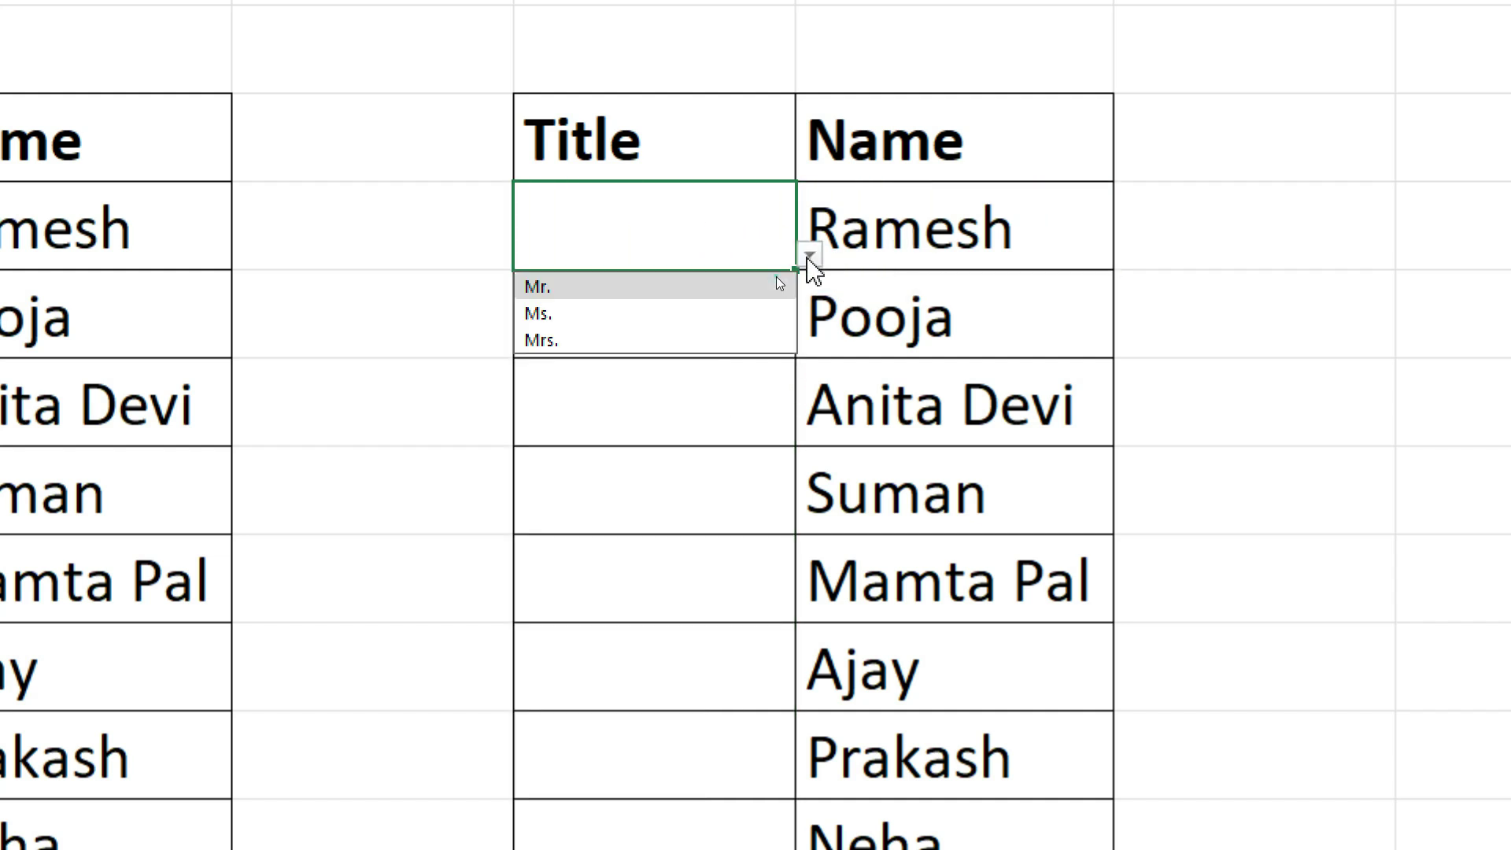
left_click(606, 288)
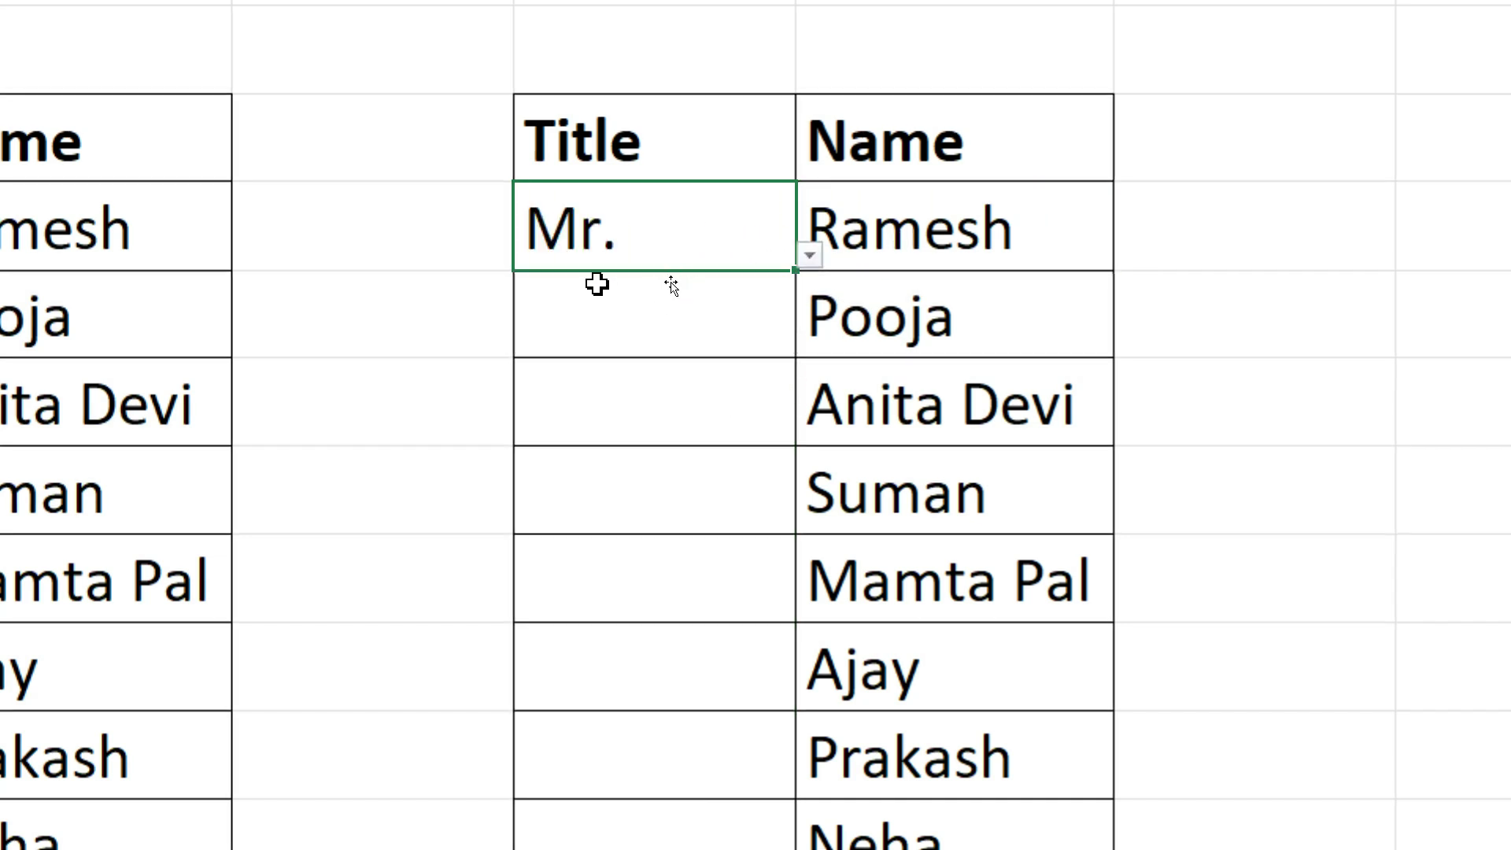
left_click(809, 309)
left_click(658, 320)
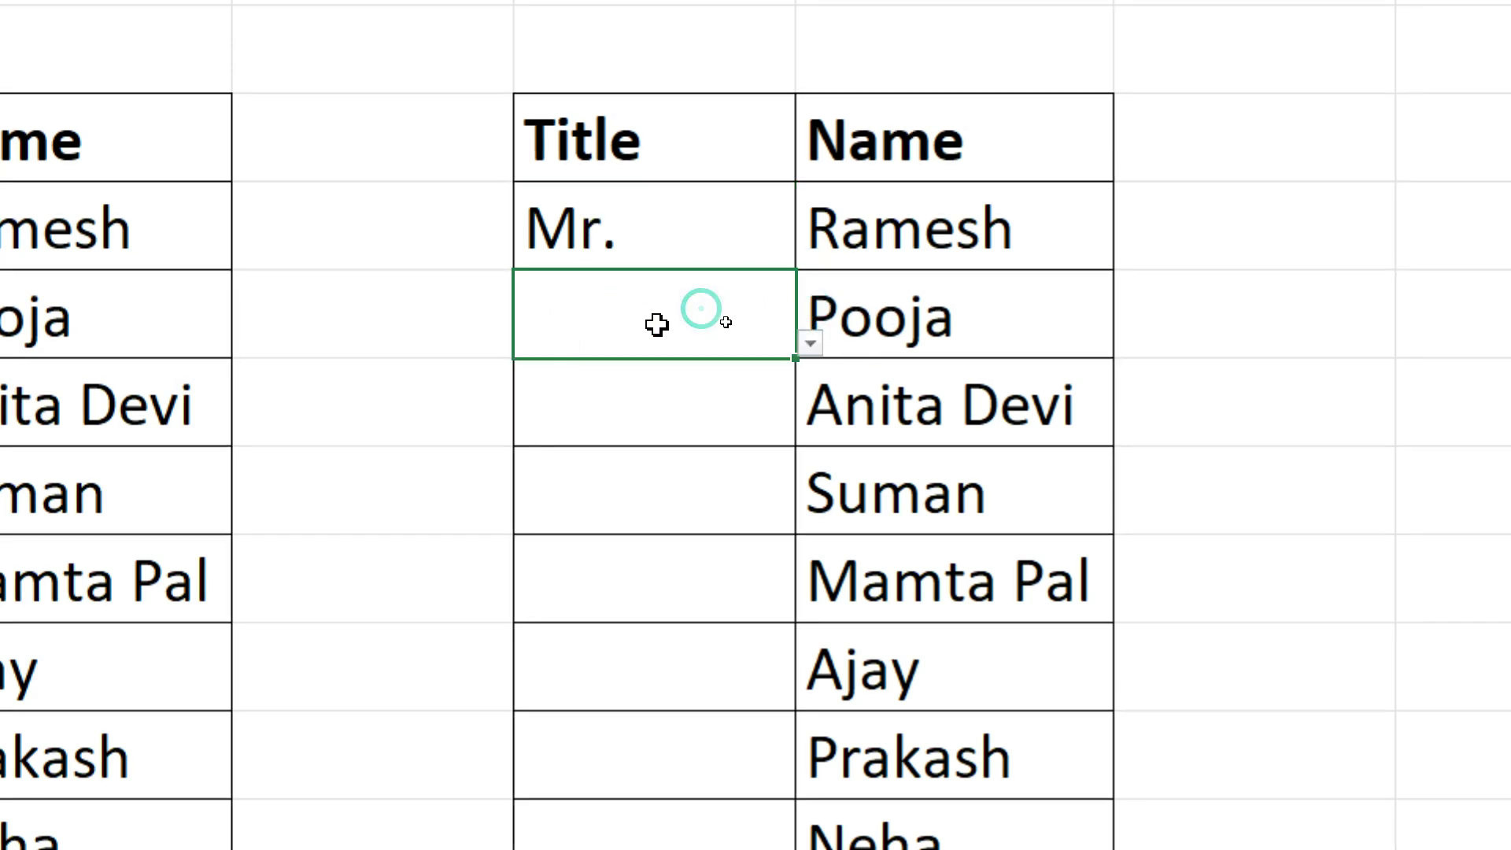
left_click(809, 343)
left_click(630, 402)
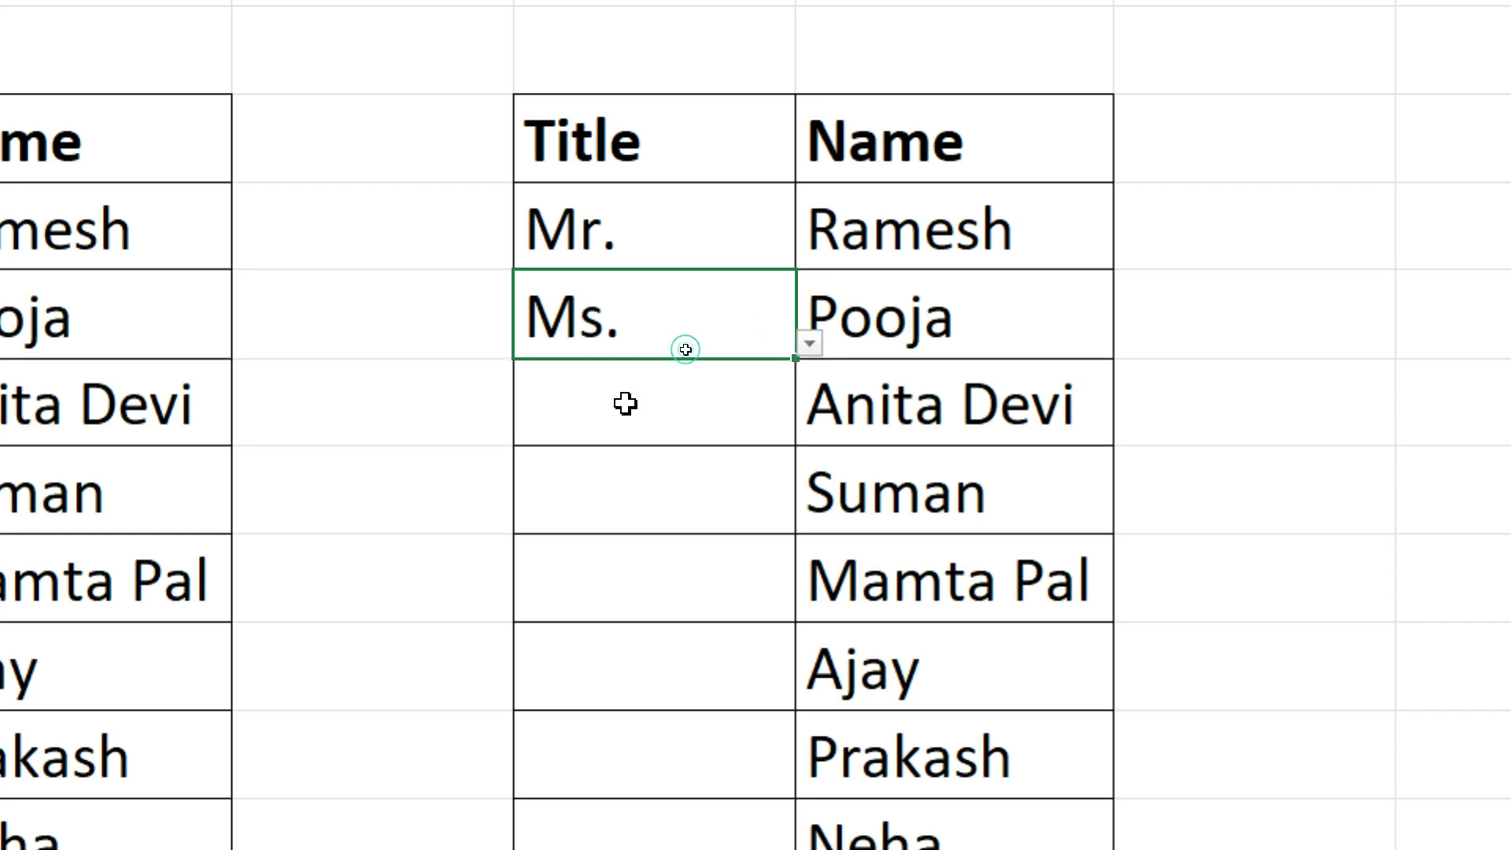
left_click_drag(885, 414, 921, 669)
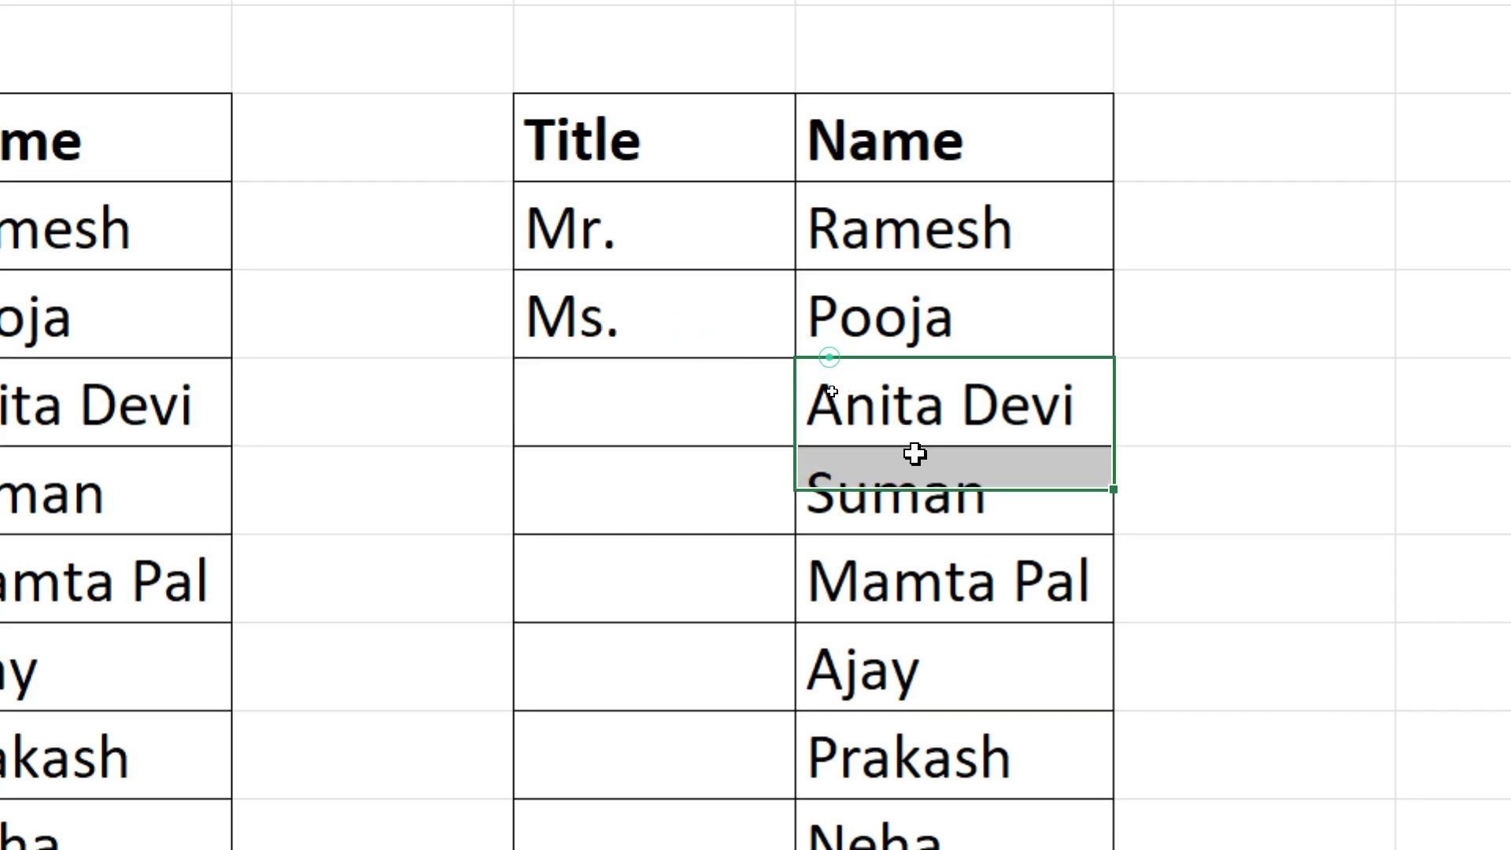
left_click(883, 394)
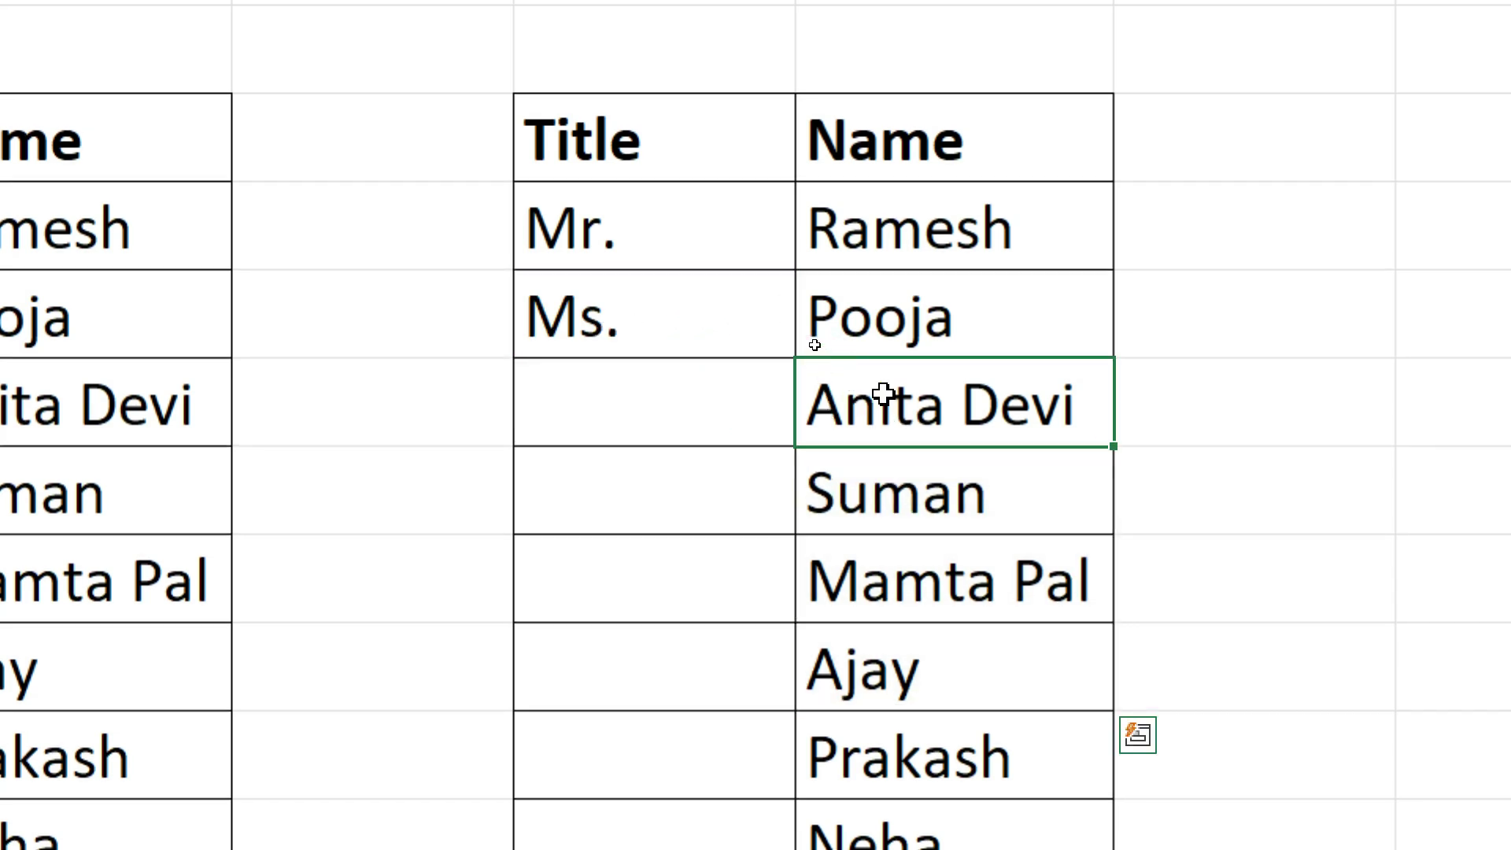
left_click(665, 404)
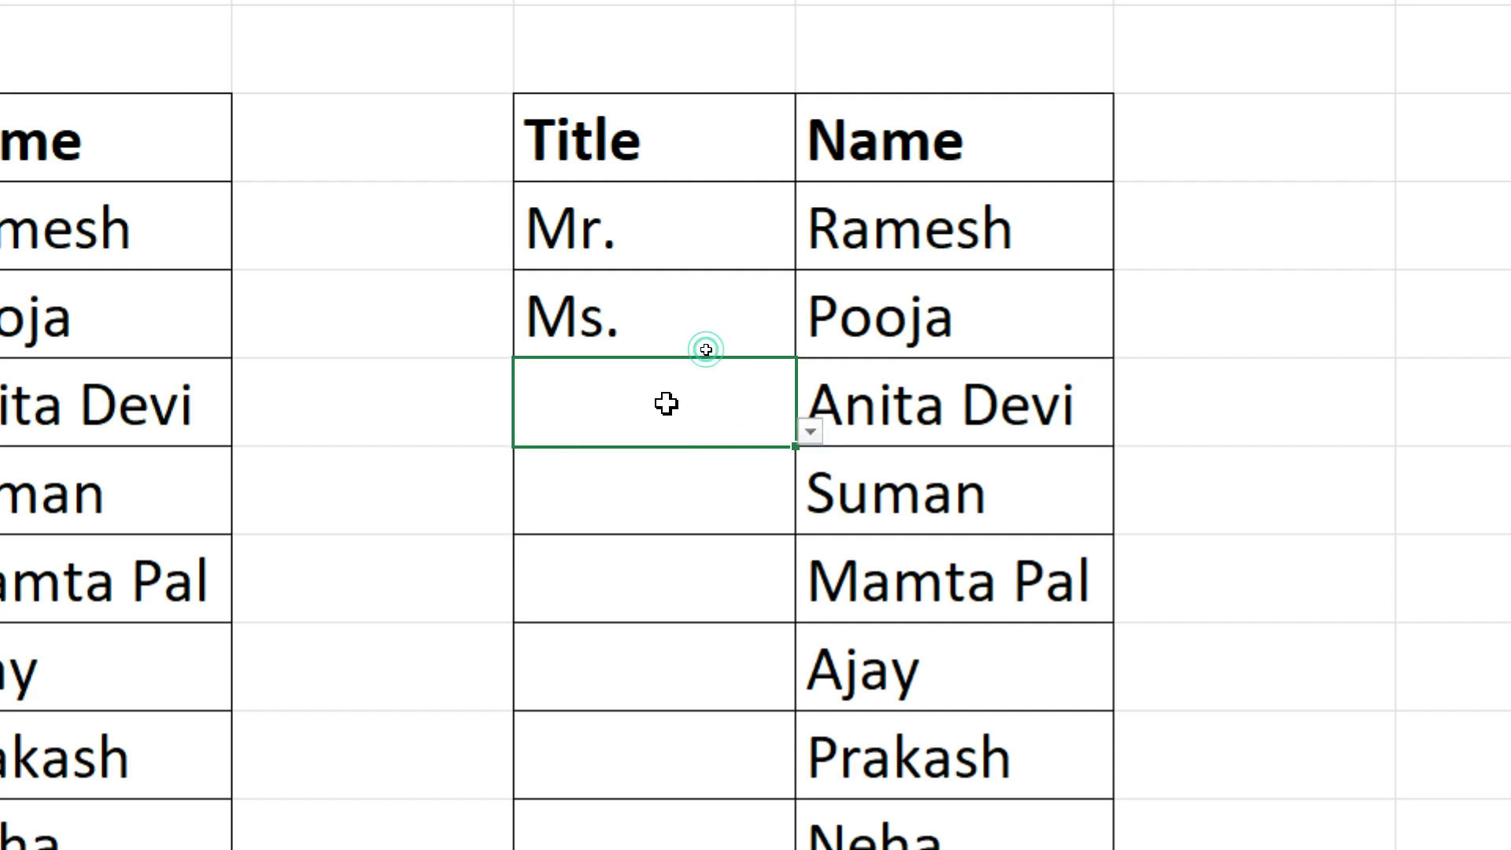
left_click(810, 433)
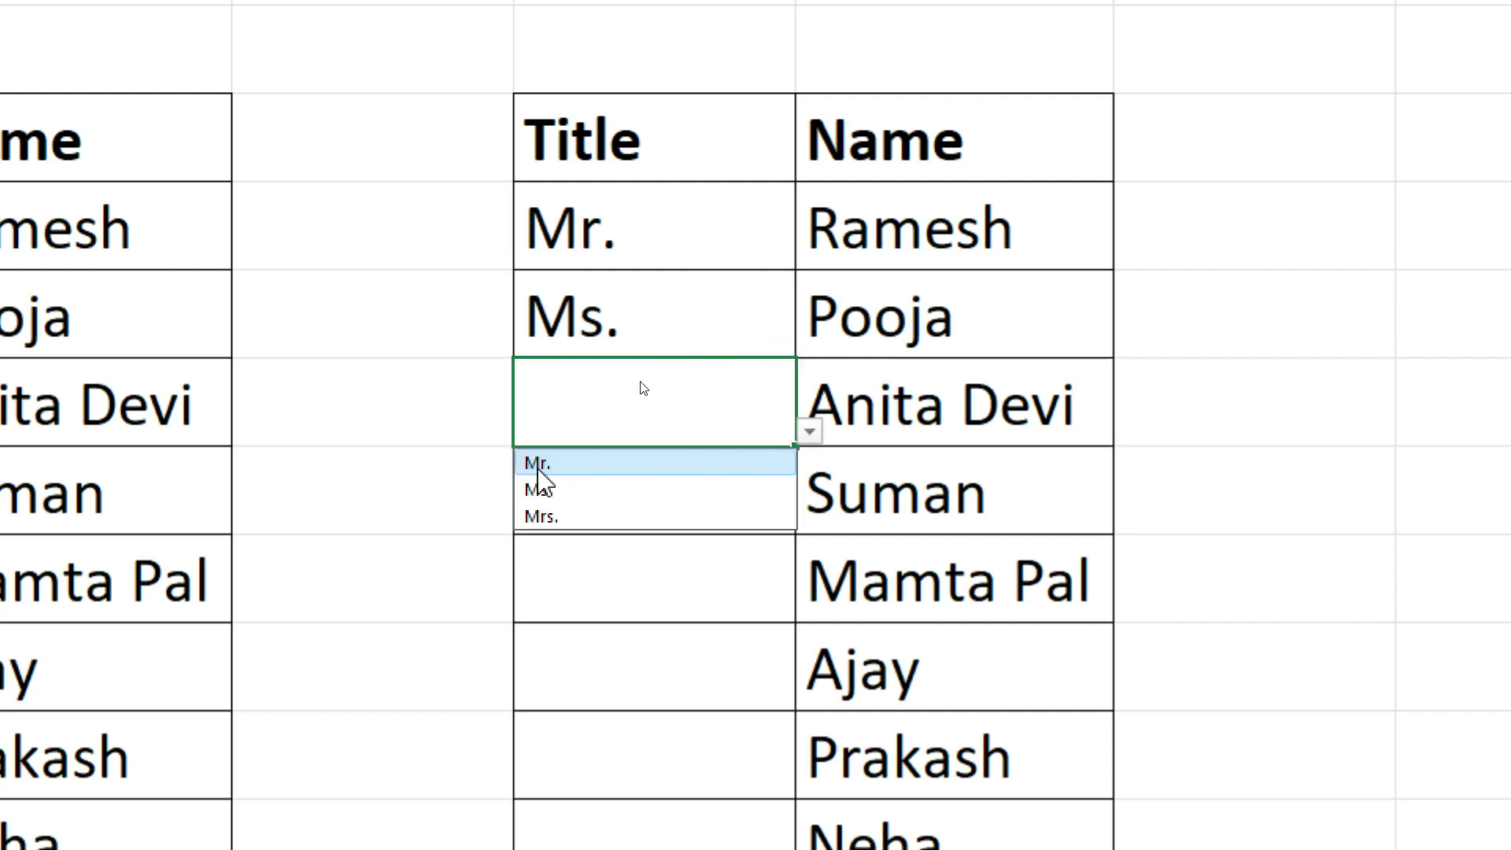
left_click(556, 518)
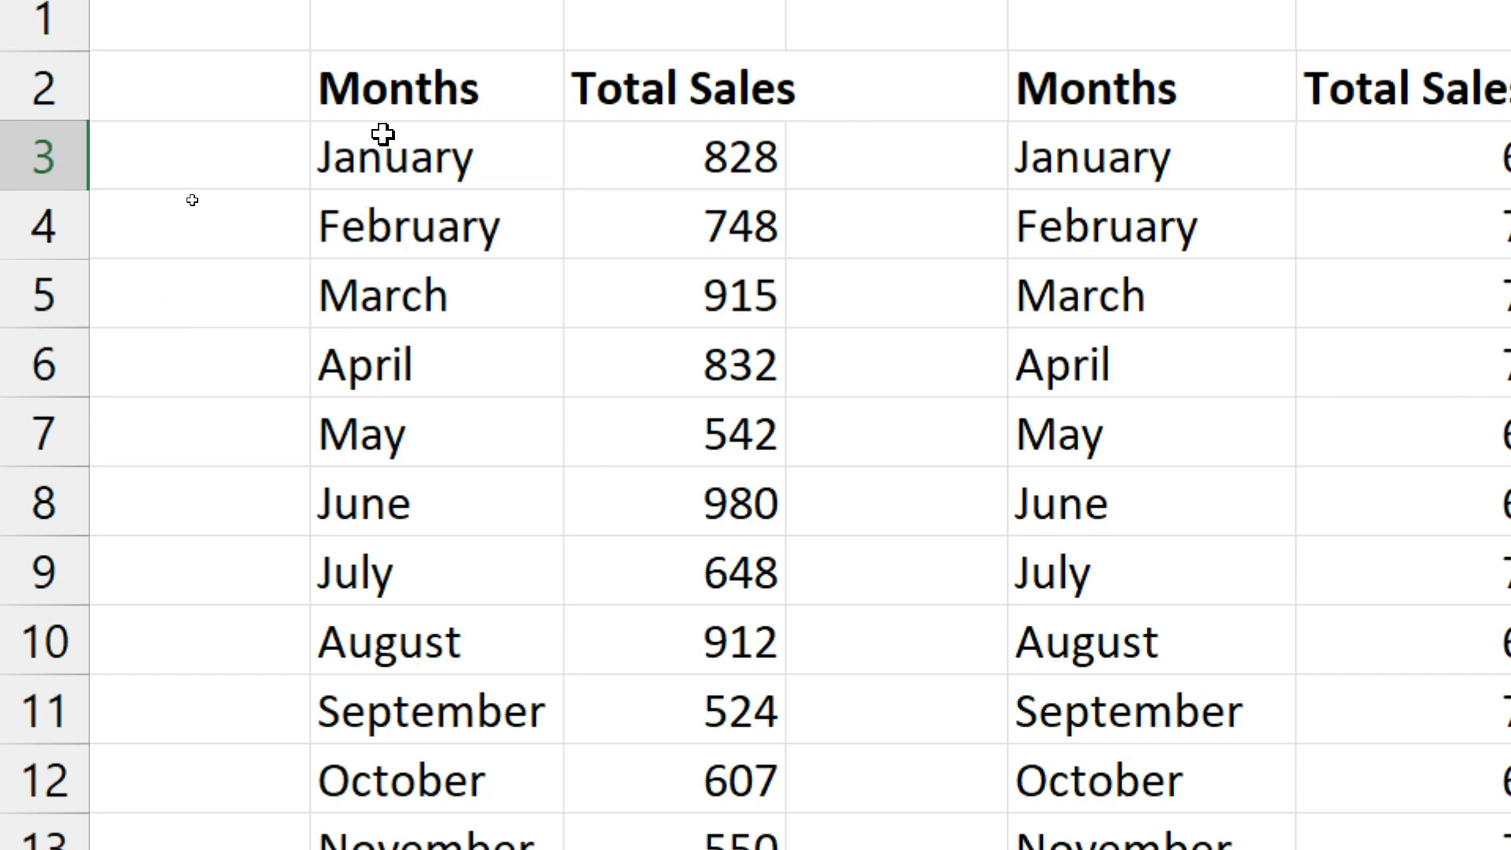
Point out the month and Total Sales figures in both monthly tables
left_click_drag(385, 160, 421, 738)
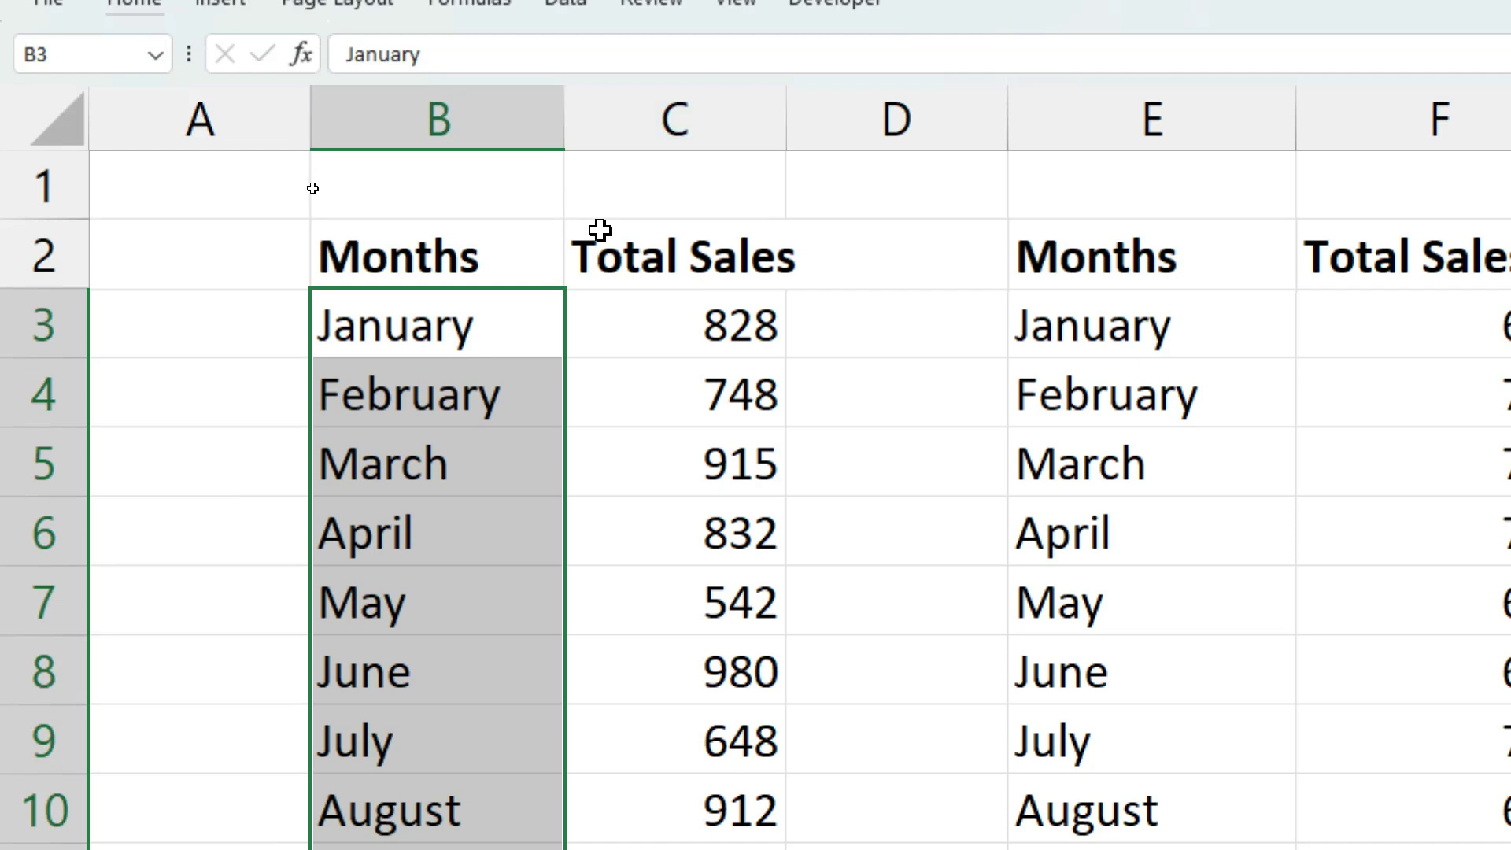
left_click_drag(725, 338, 708, 811)
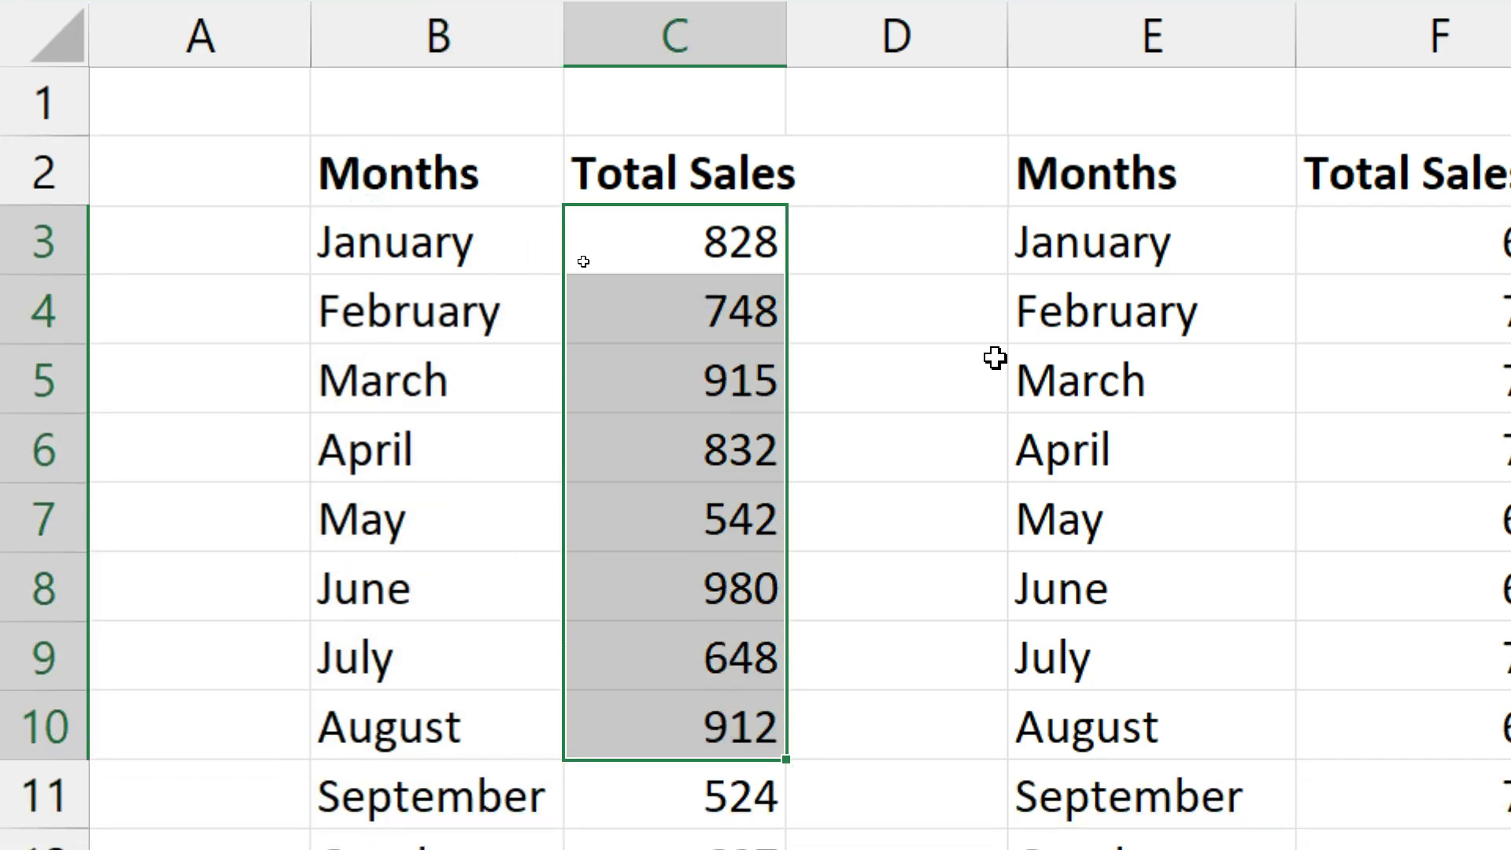
mouse_move(944, 259)
left_mouse_down()
mouse_move(876, 667)
mouse_move(894, 842)
left_mouse_up()
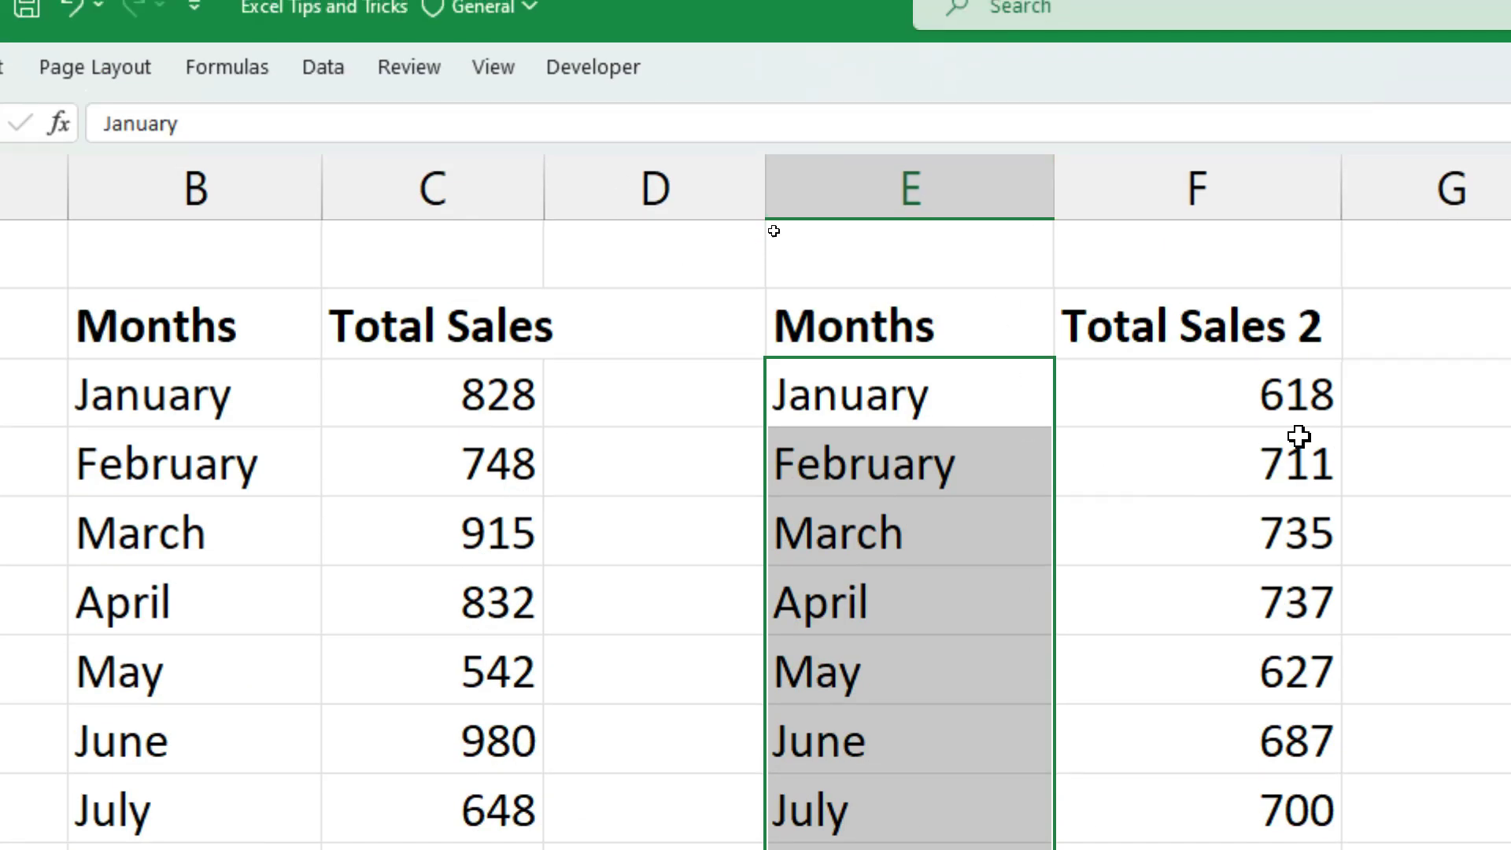
mouse_move(1312, 398)
left_mouse_down()
mouse_move(1291, 701)
mouse_move(1330, 842)
left_mouse_up()
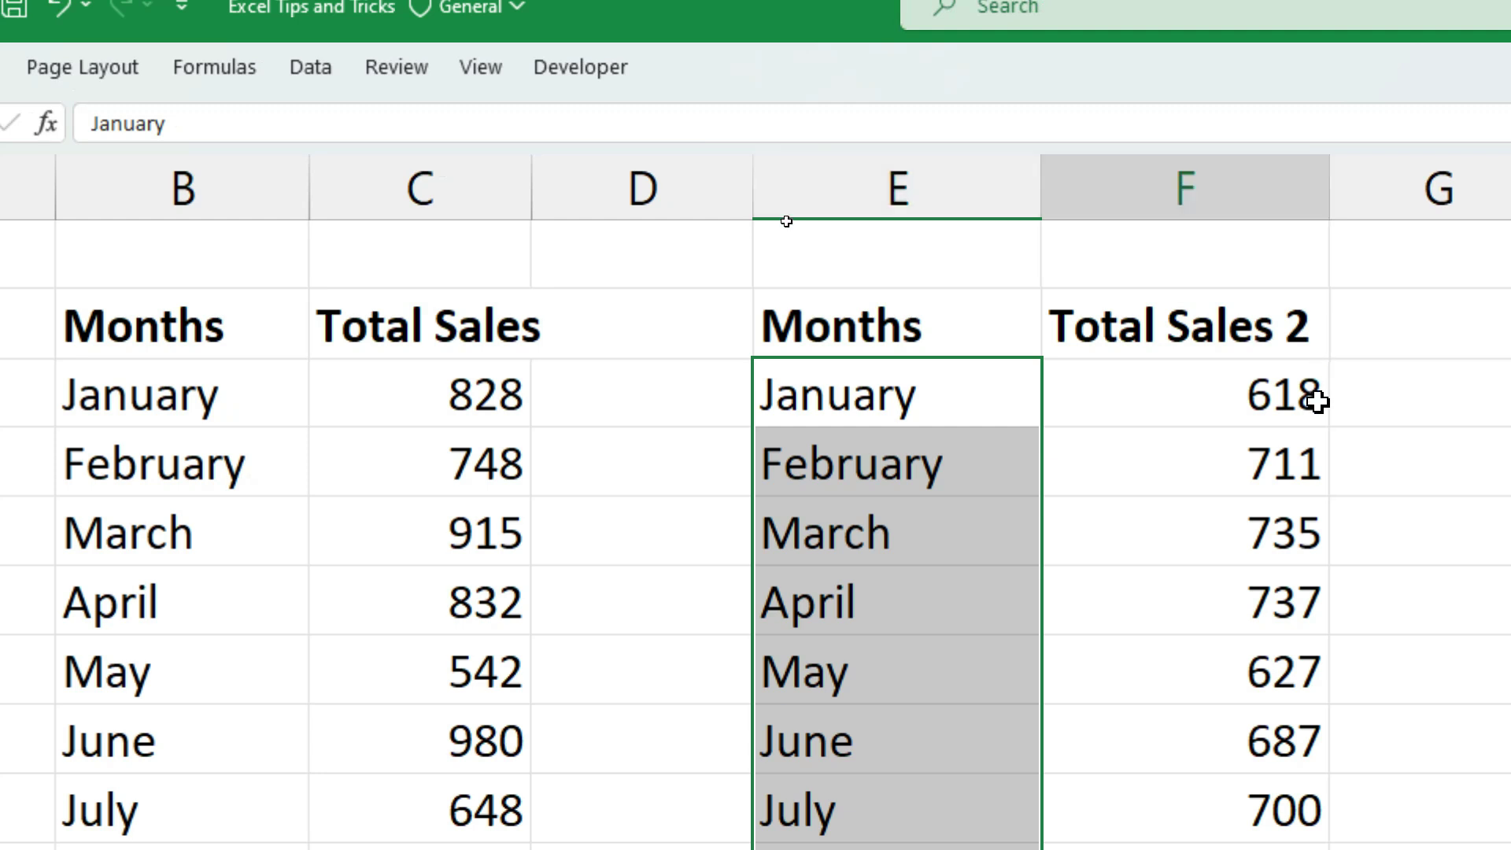
left_click_drag(485, 275, 475, 756)
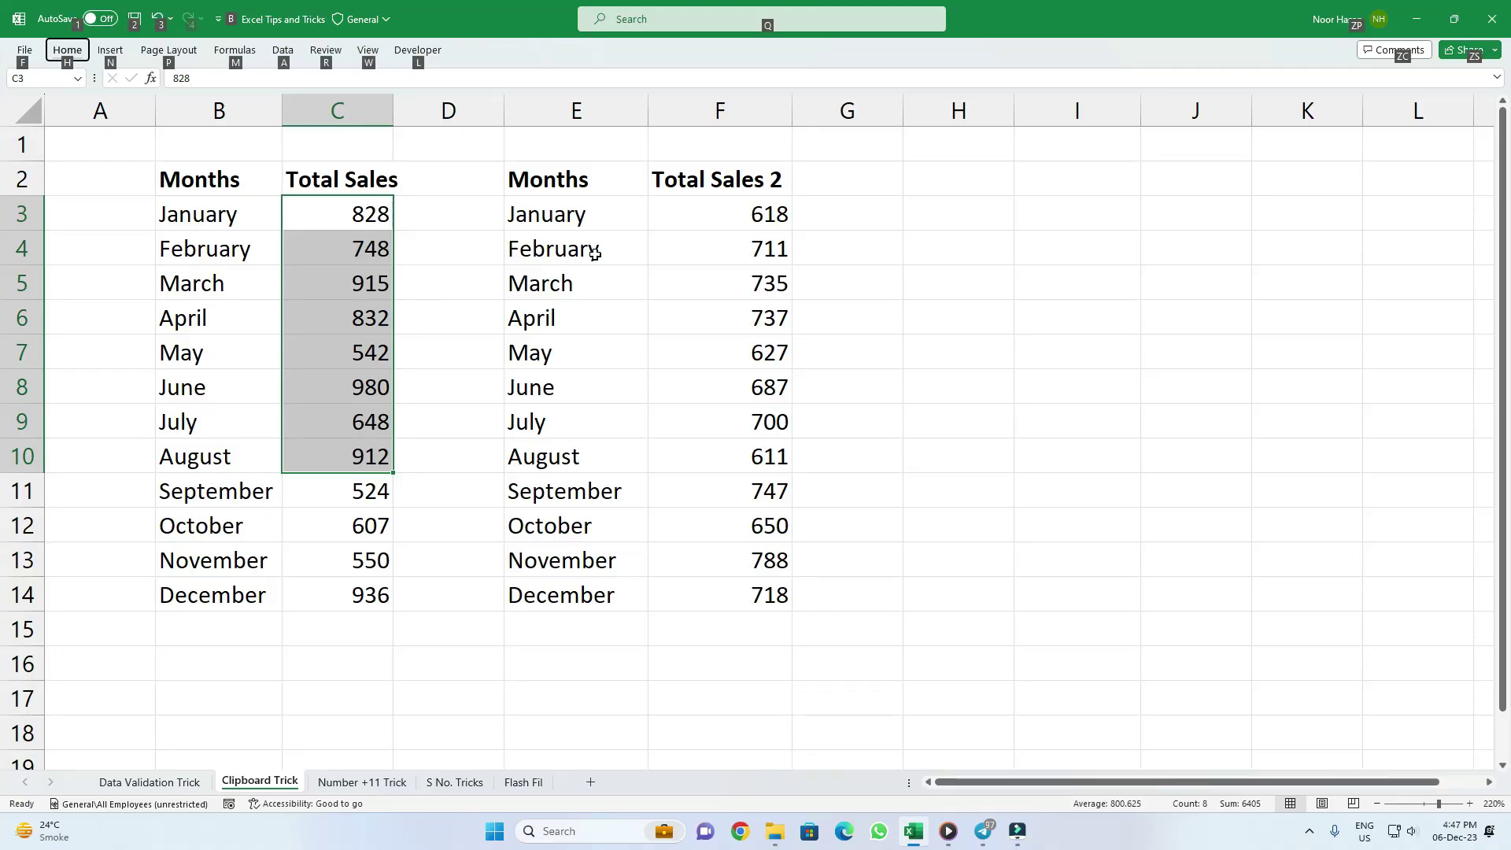
left_click(716, 287)
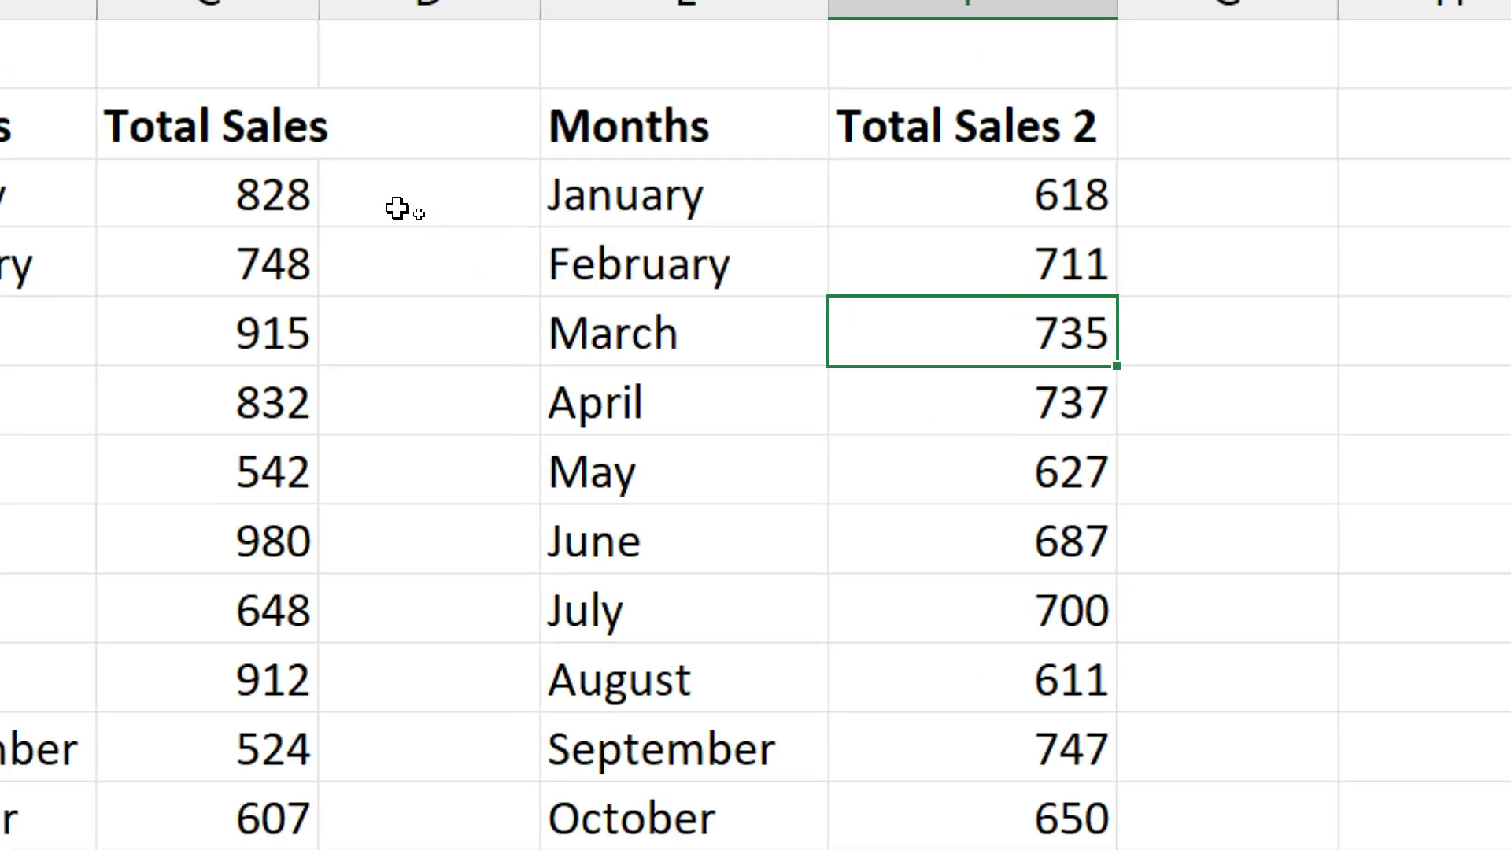
key("alt")
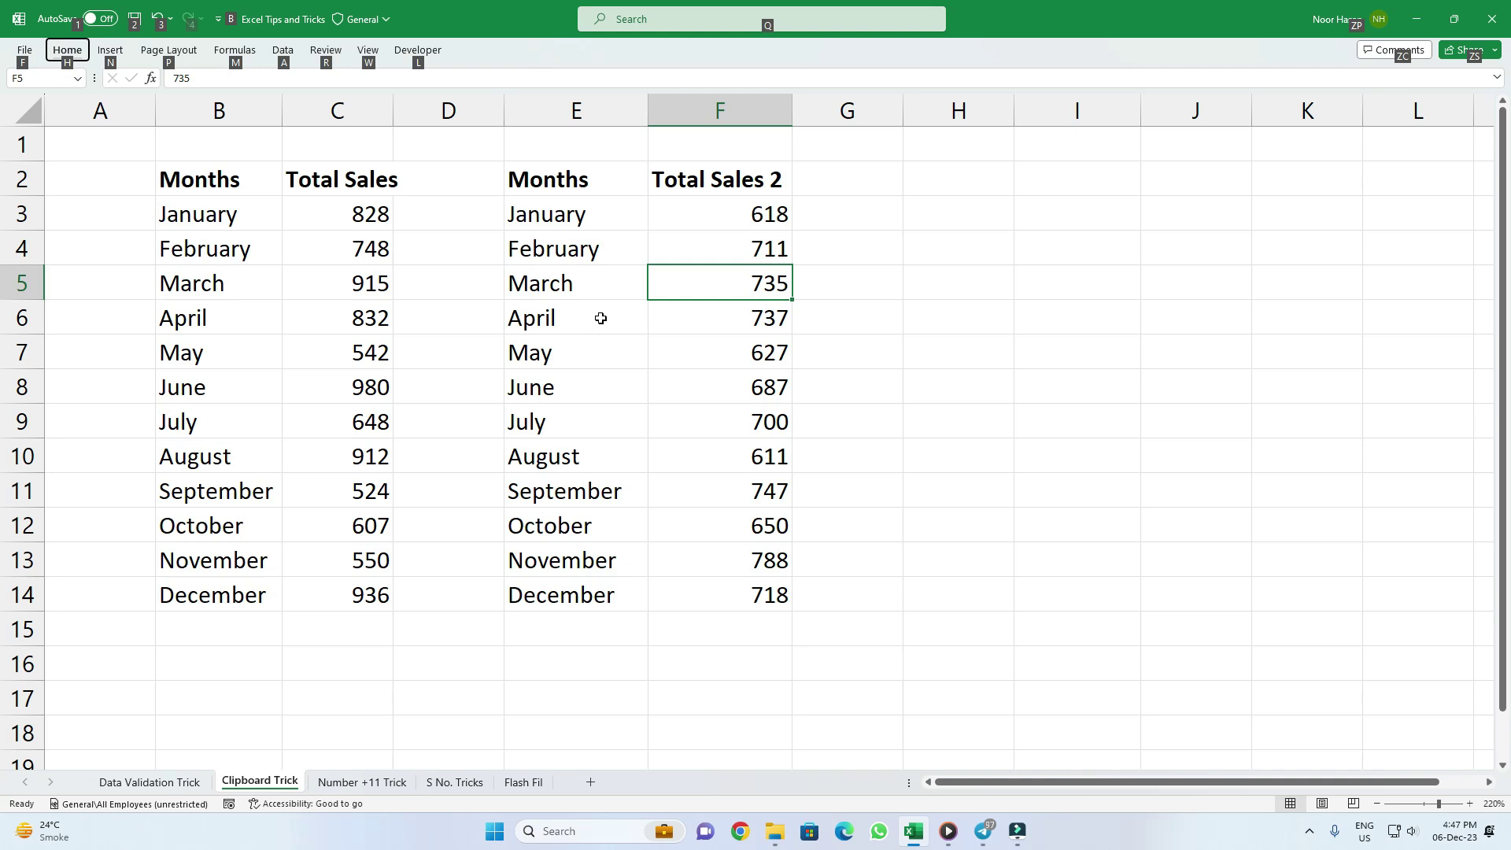
left_click(599, 339)
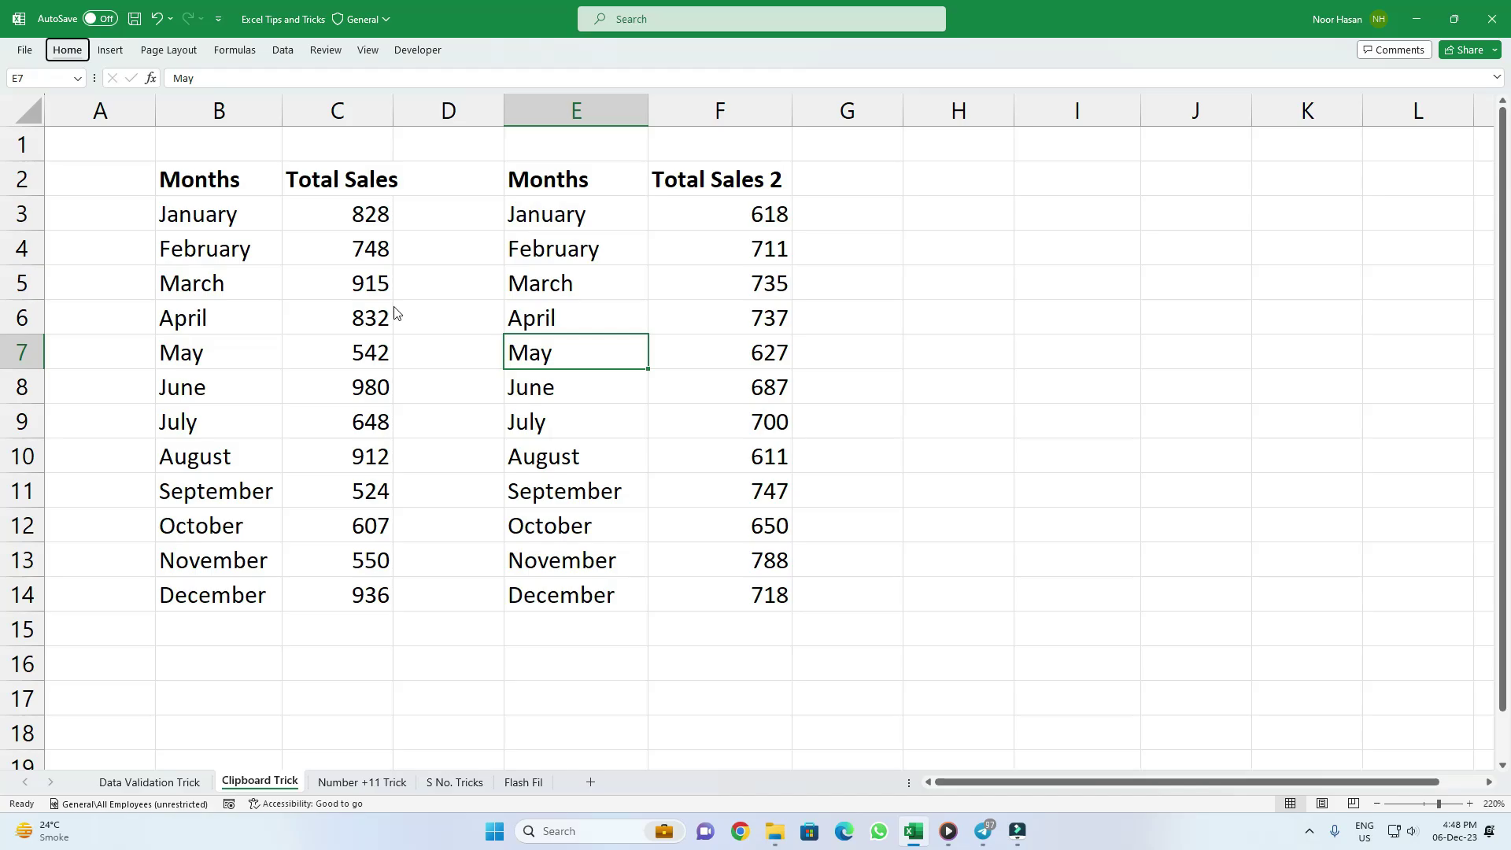
left_click(951, 234)
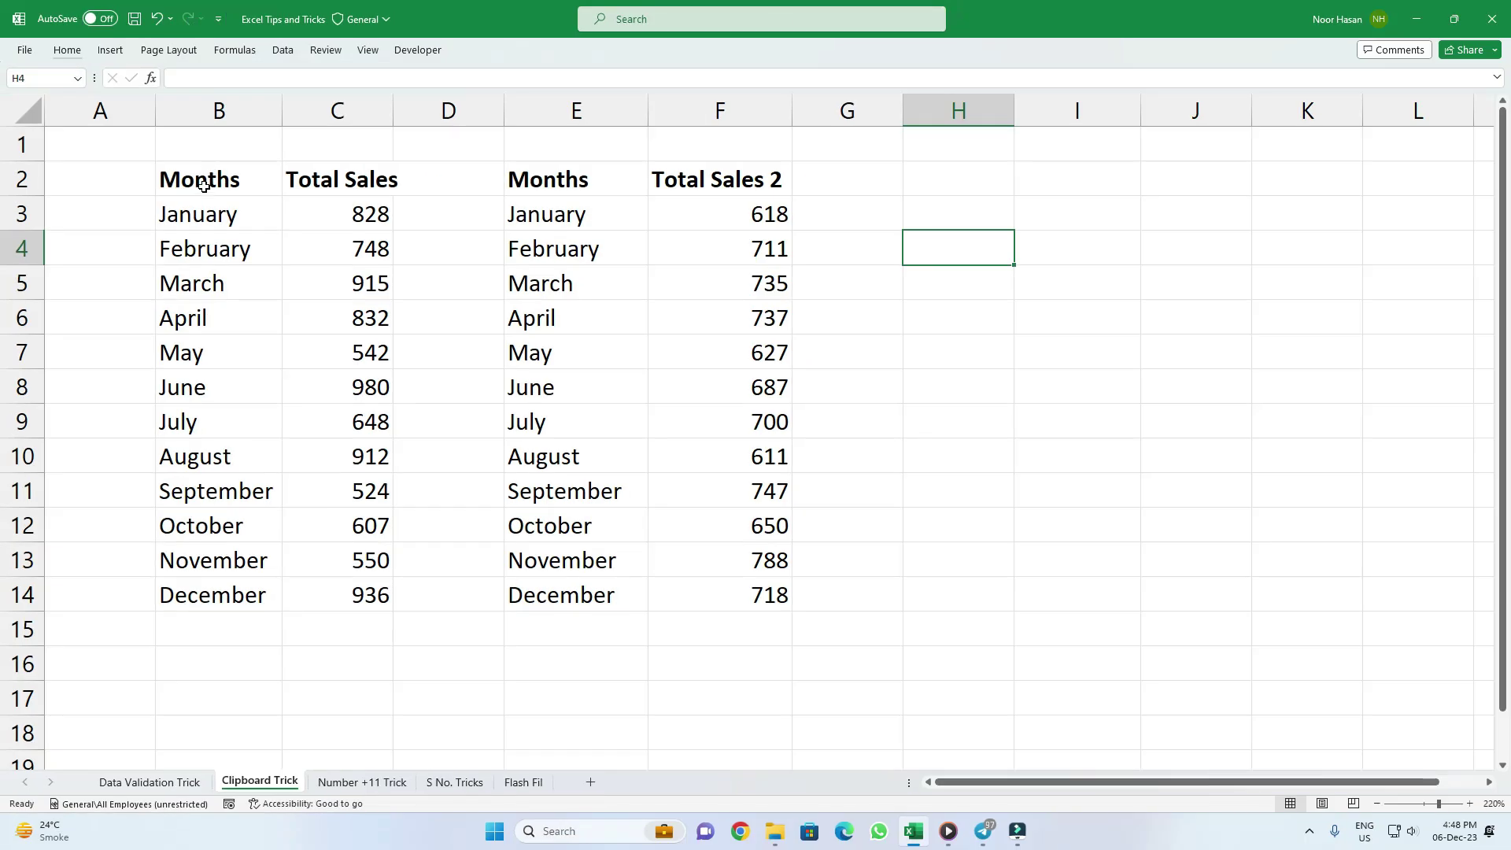
Copy the Months and Total Sales headers to H2:I2 and rename I2 to Total Sale
left_click_drag(201, 186, 362, 182)
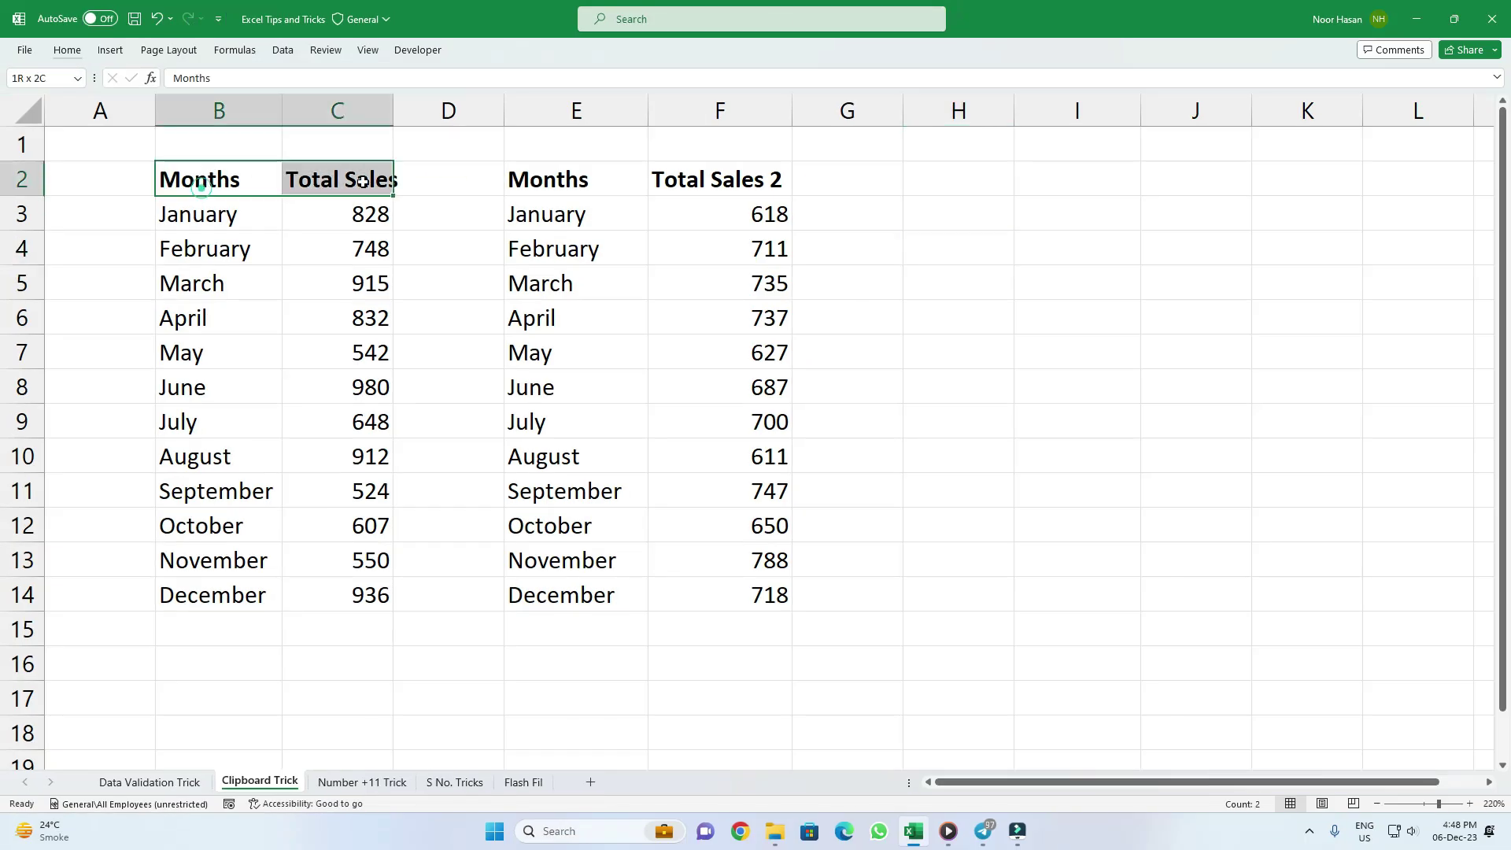
key("ctrl+c")
left_click(985, 177)
key("ctrl+v")
left_click(1086, 180)
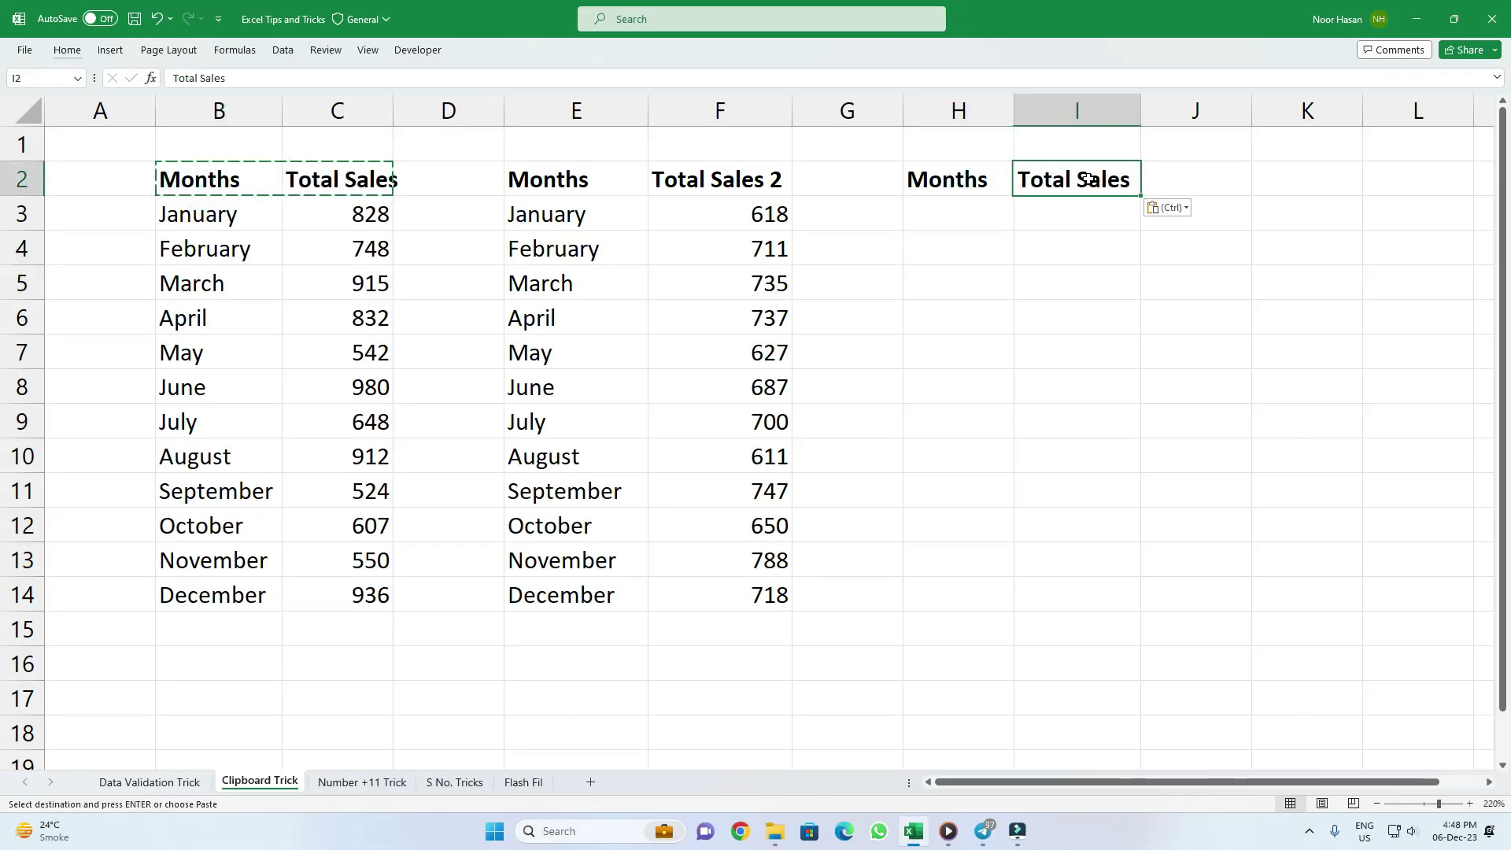
key("F2")
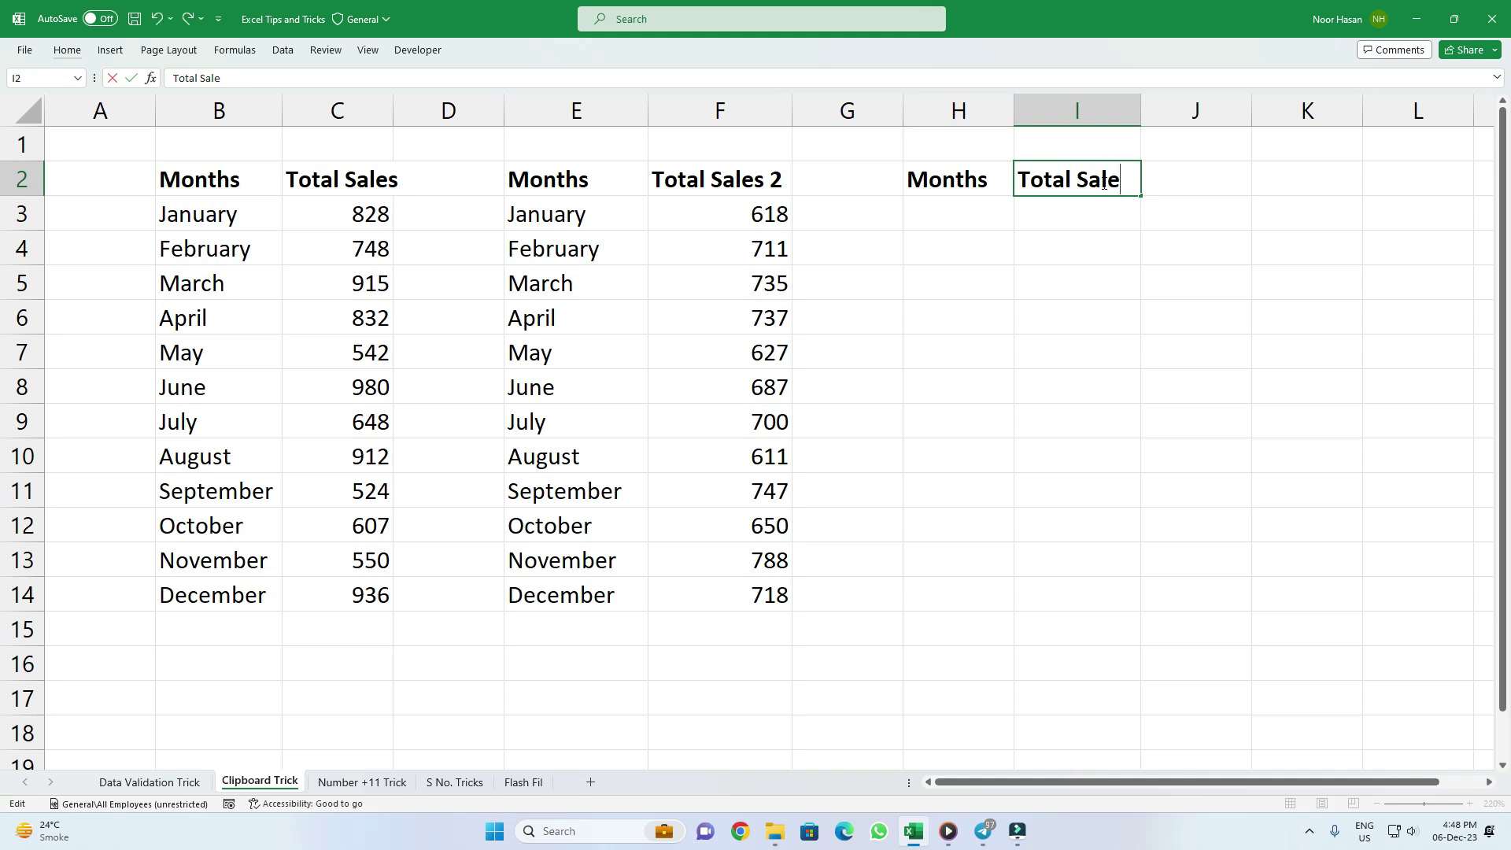
key("Return")
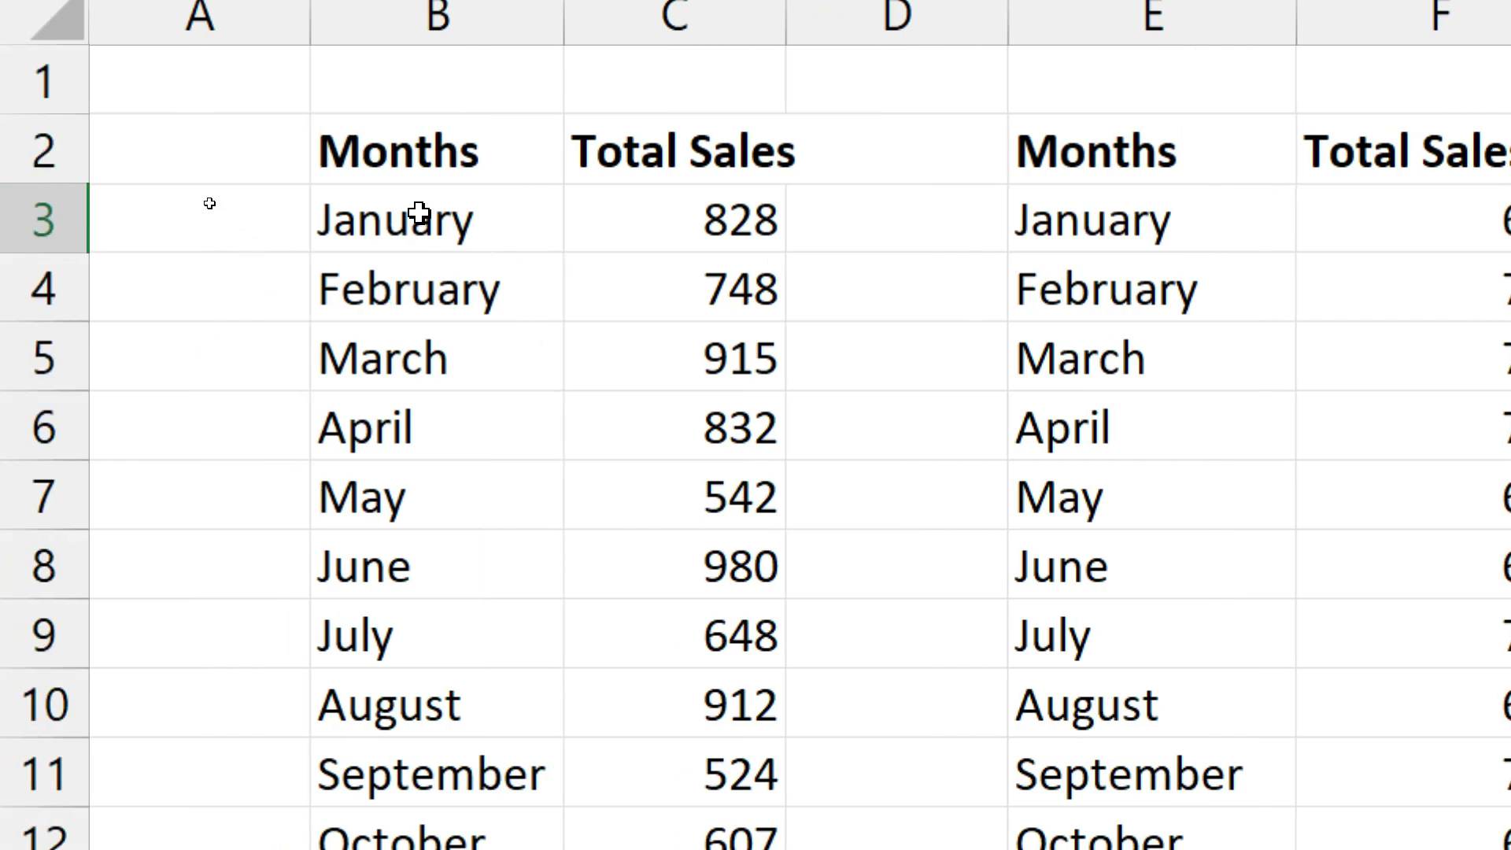
Indicate the January–June and July–December rows that will fill the new table
left_click_drag(378, 225, 712, 568)
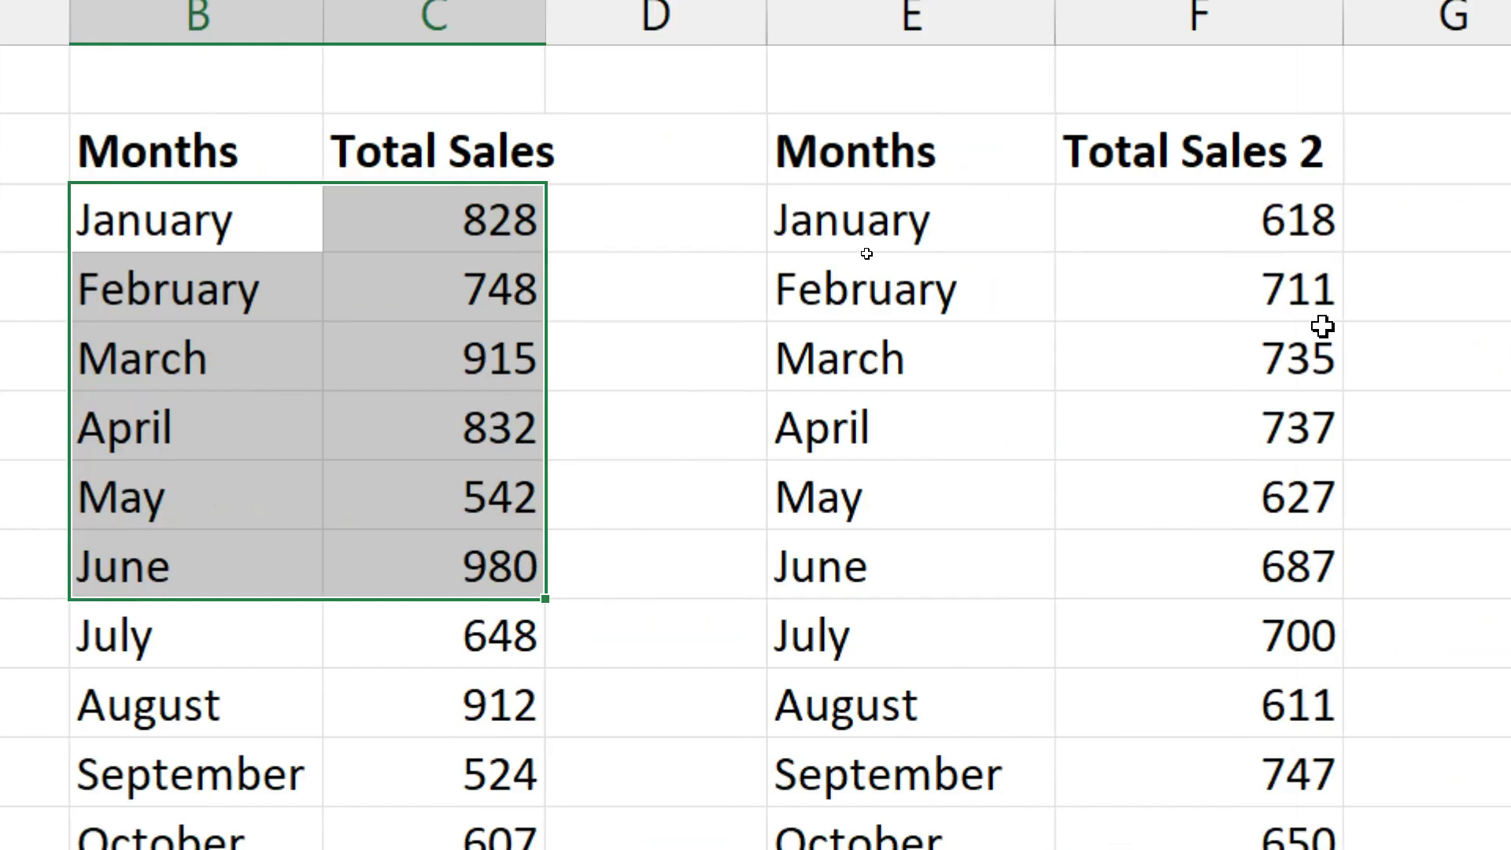
mouse_move(1145, 238)
left_mouse_down()
mouse_move(1298, 246)
mouse_move(1235, 648)
left_mouse_up()
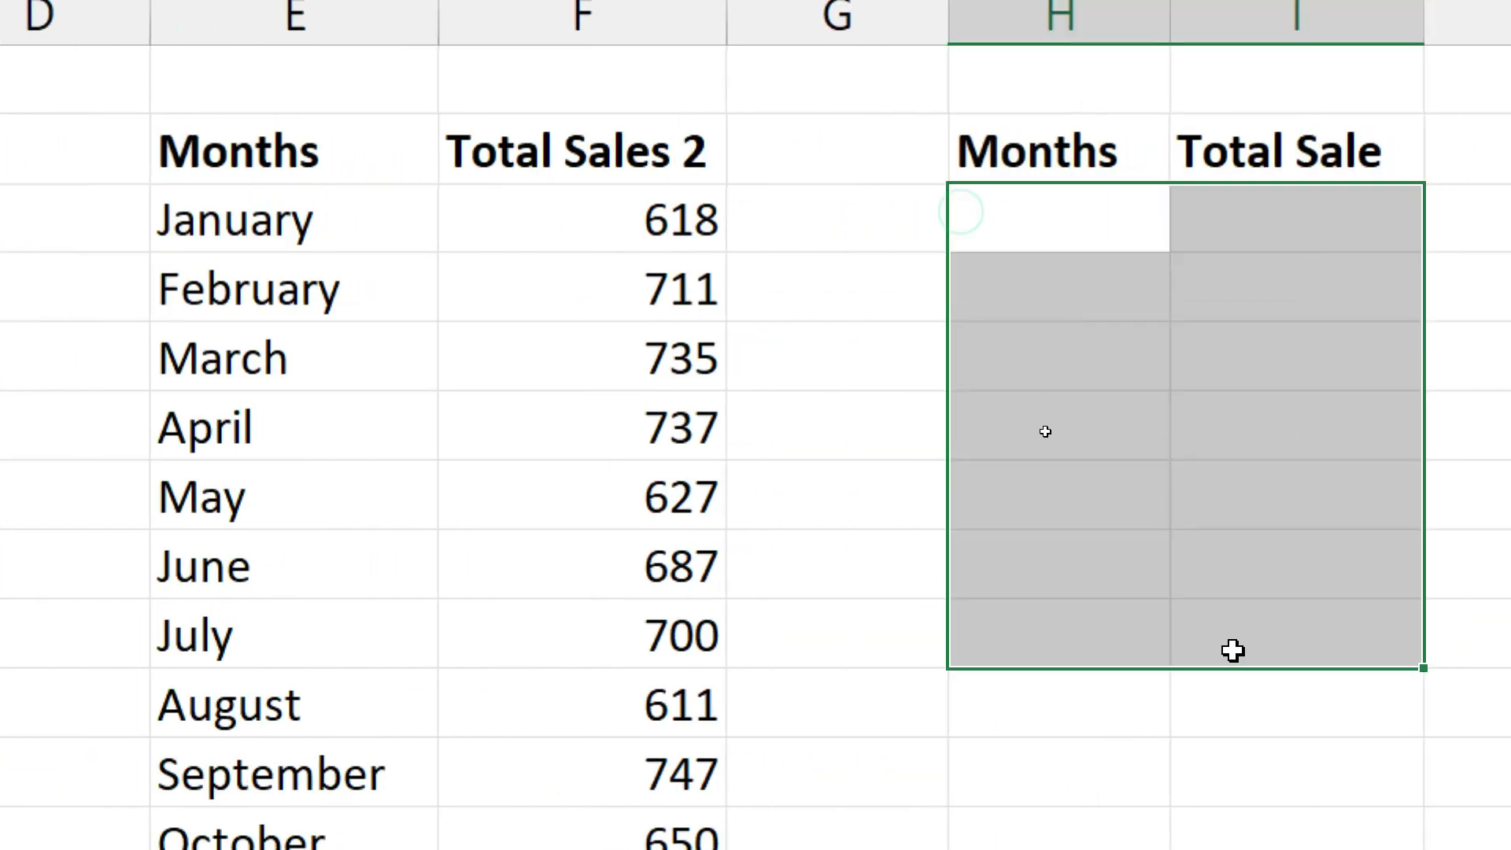
left_click(1282, 221)
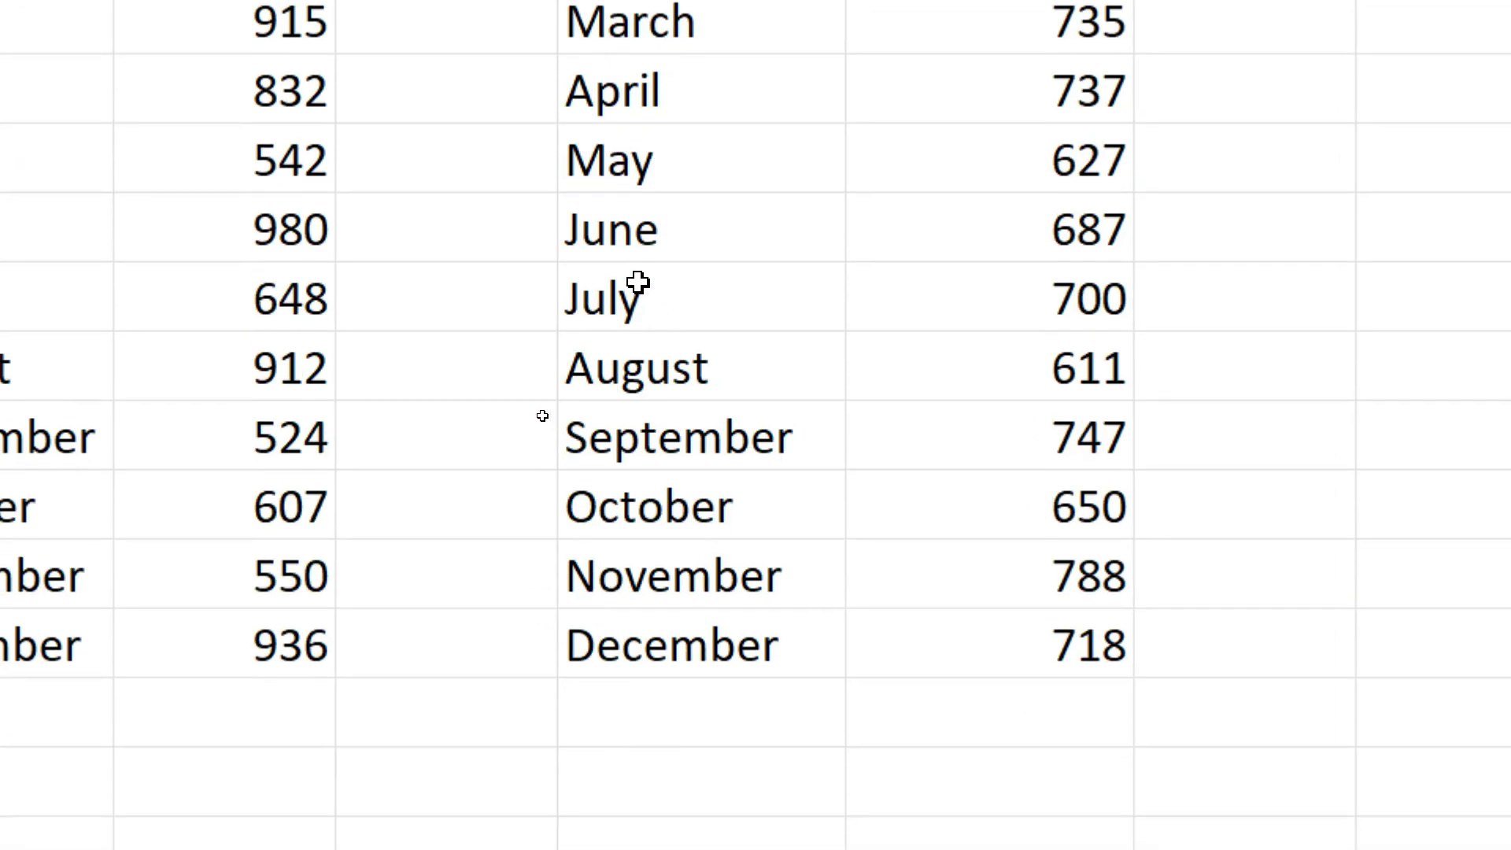
left_click_drag(637, 282, 1126, 639)
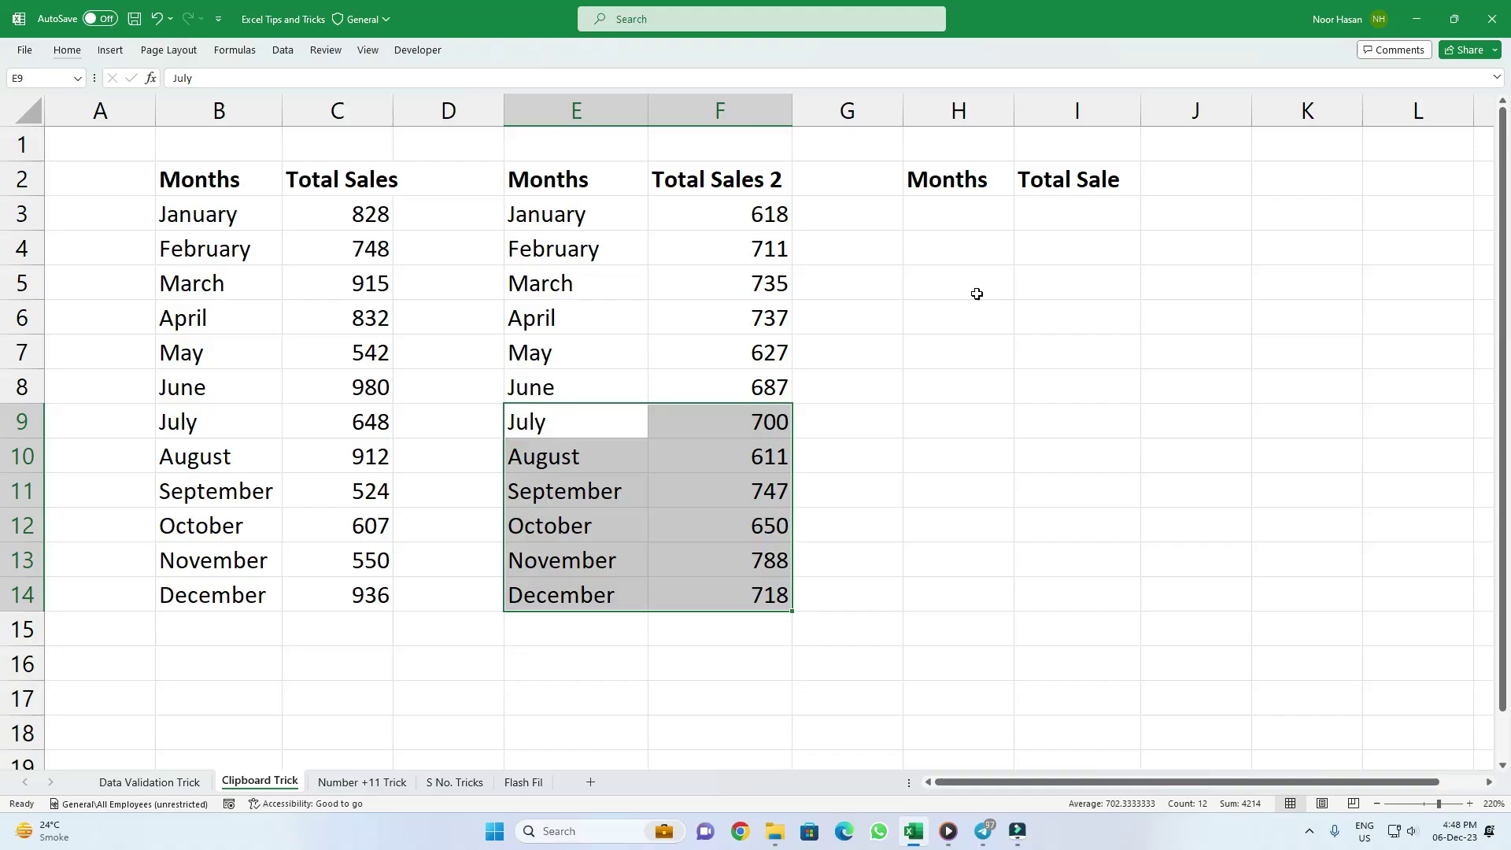
key("alt")
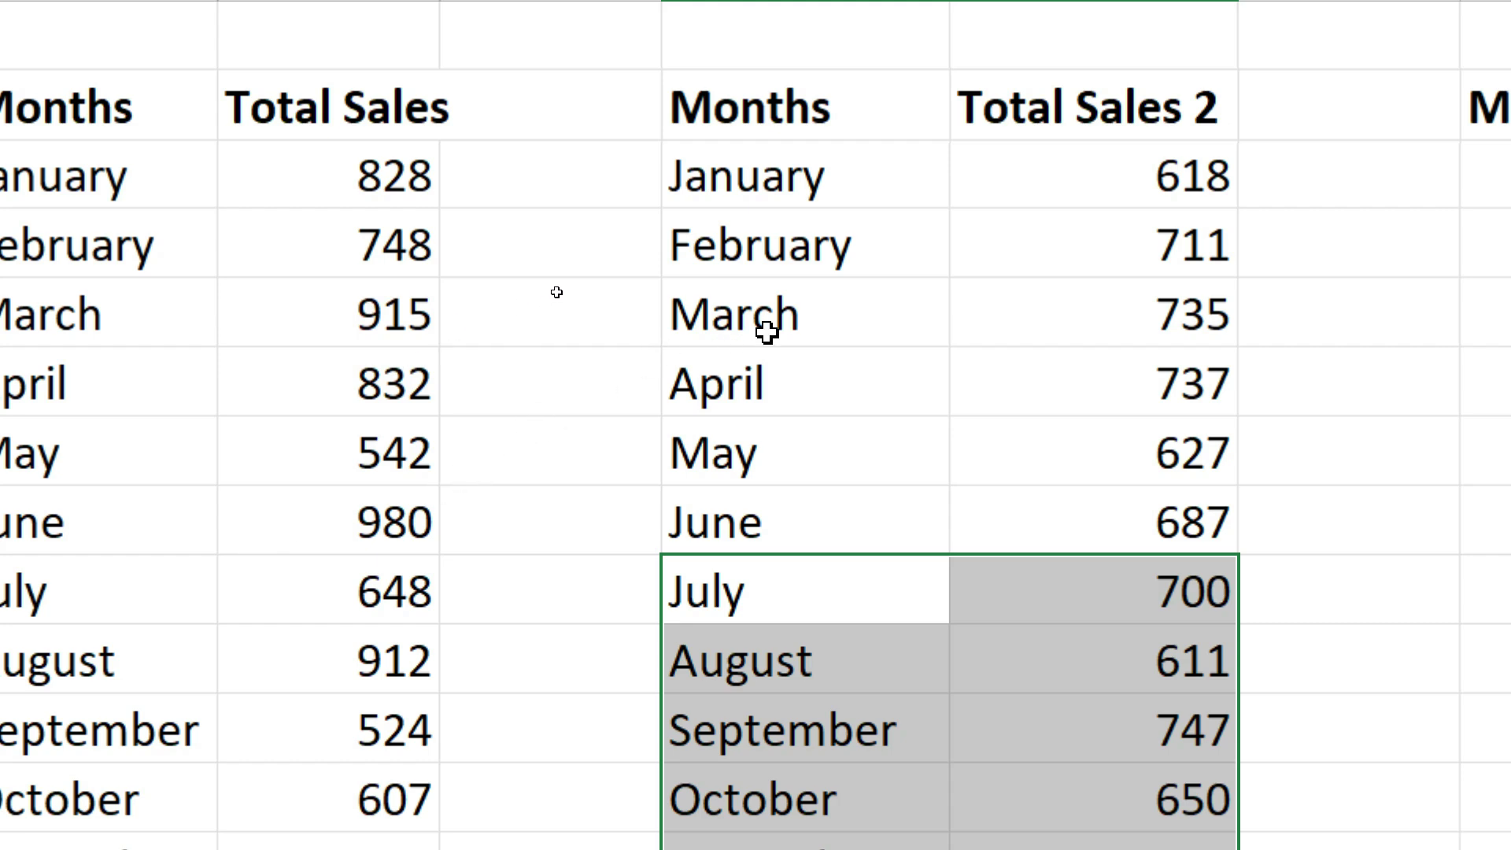
key("alt")
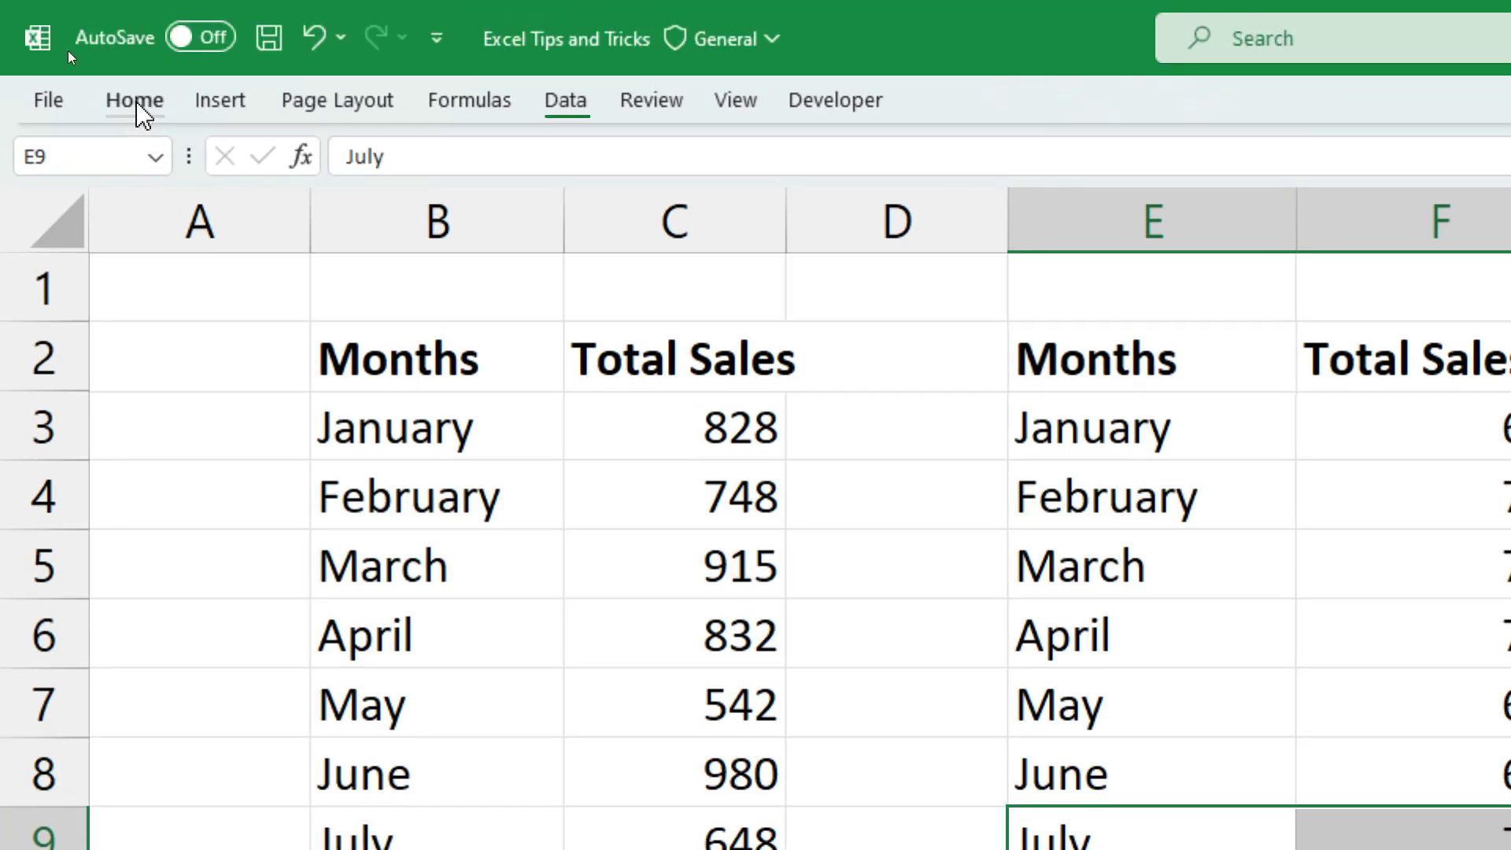
left_click(68, 50)
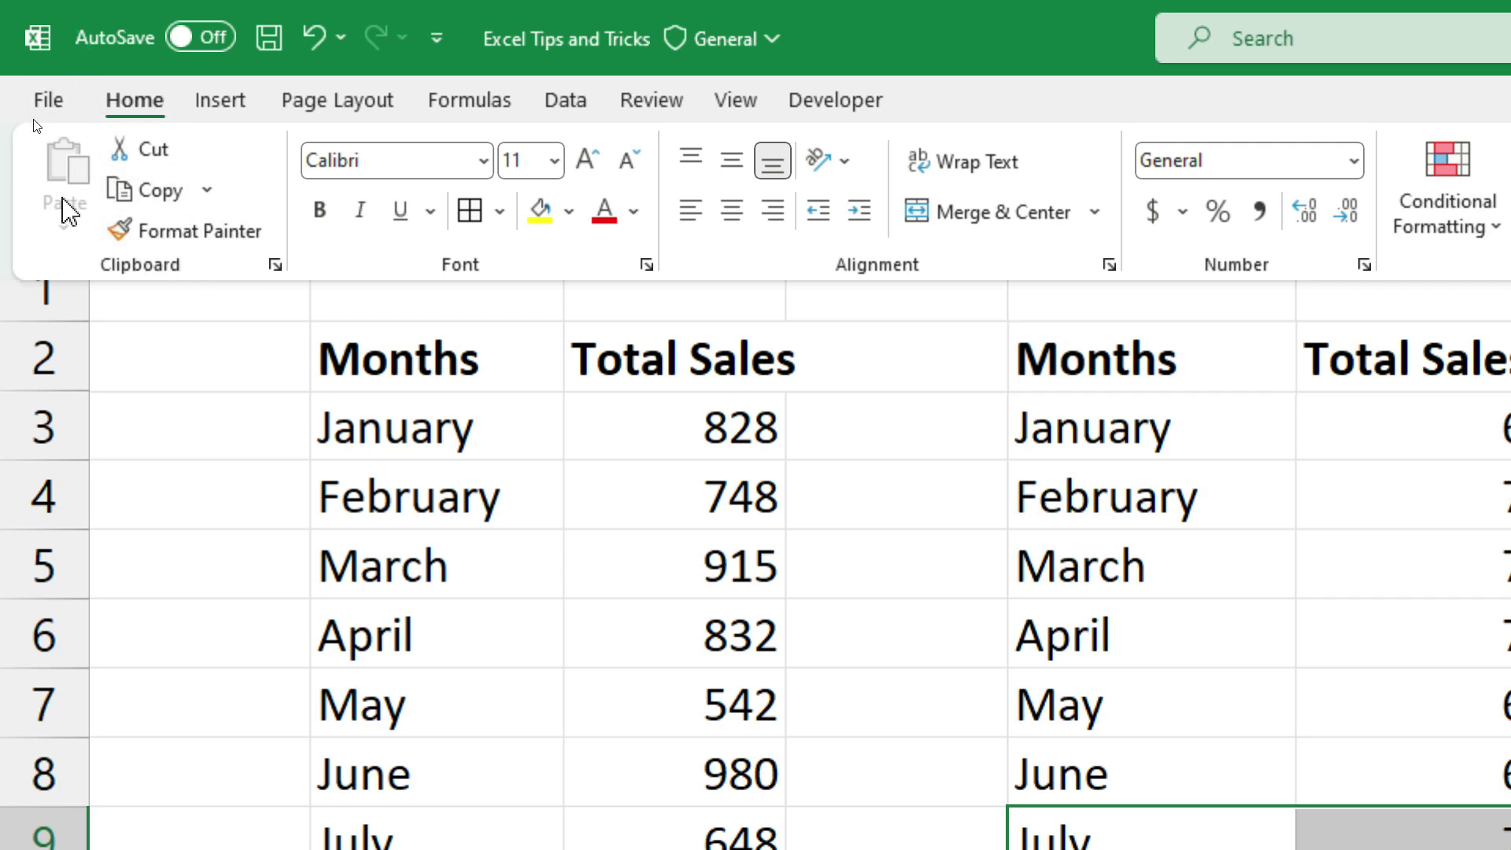
Show the Office Clipboard pane and move it aside
left_click(278, 264)
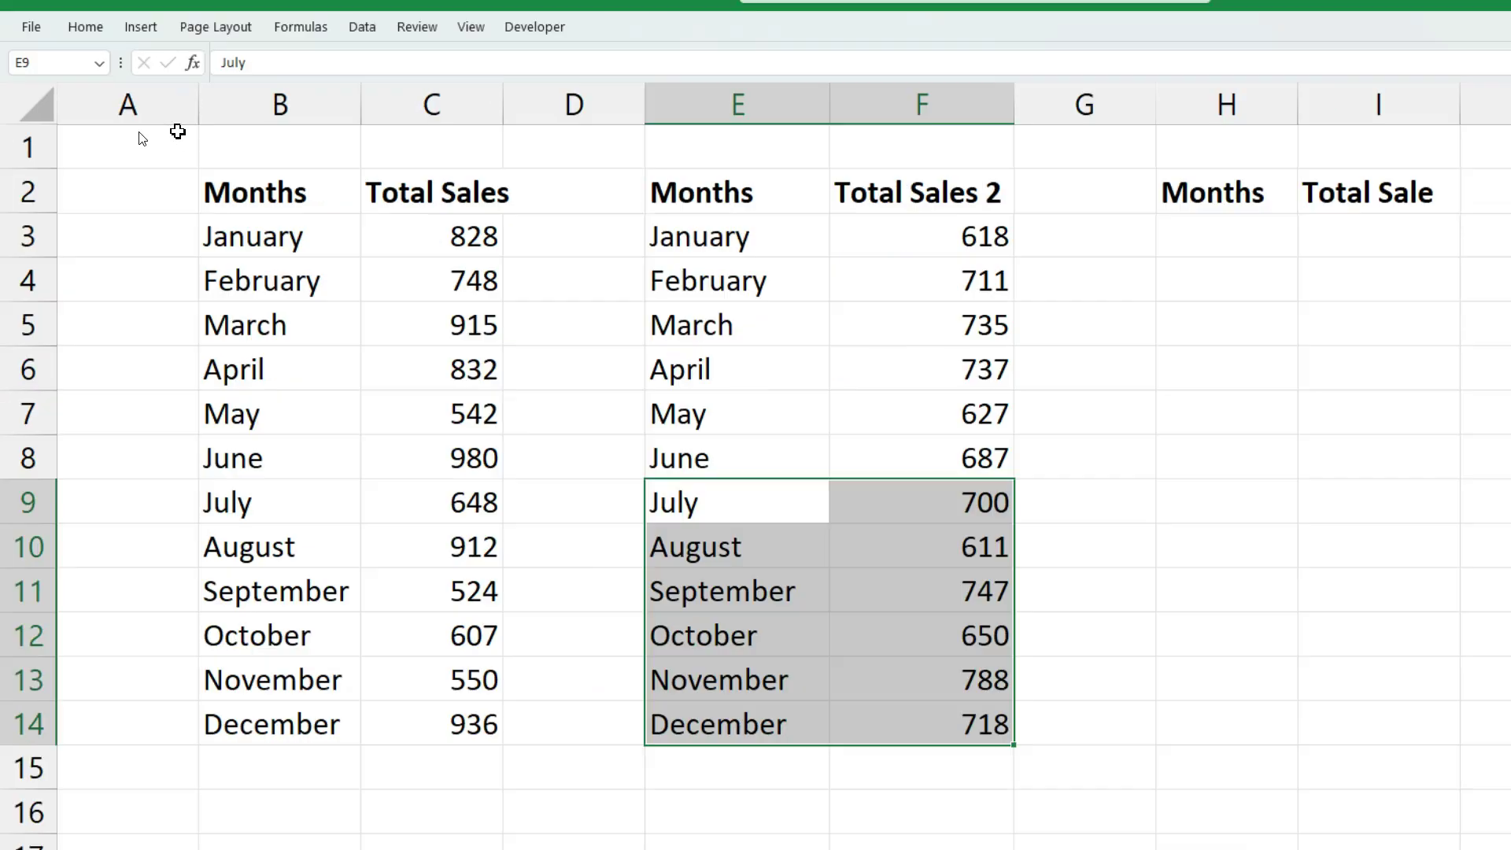
key("alt")
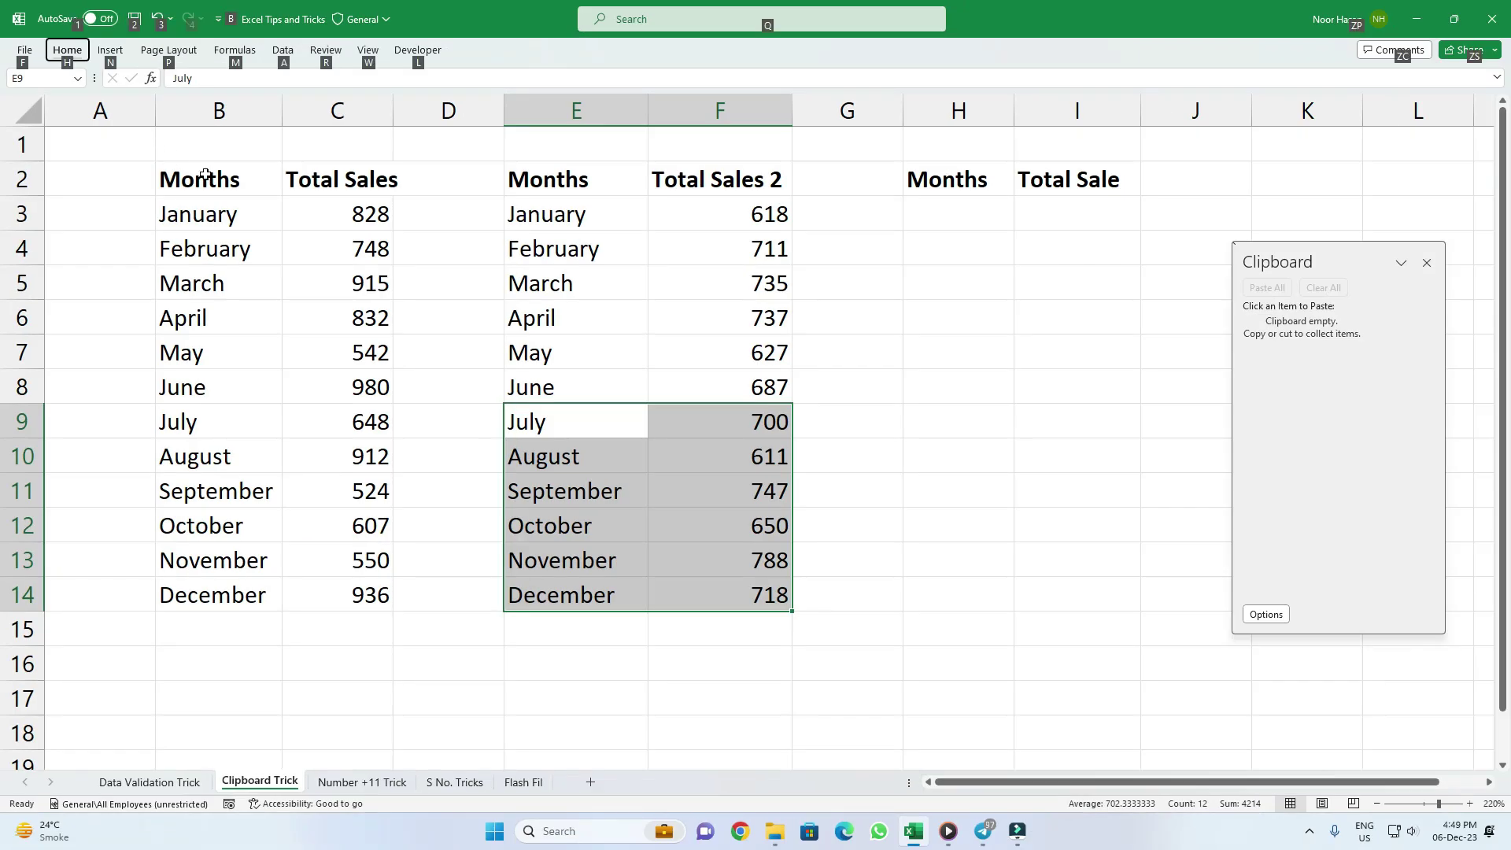
left_click_drag(1260, 263, 1301, 185)
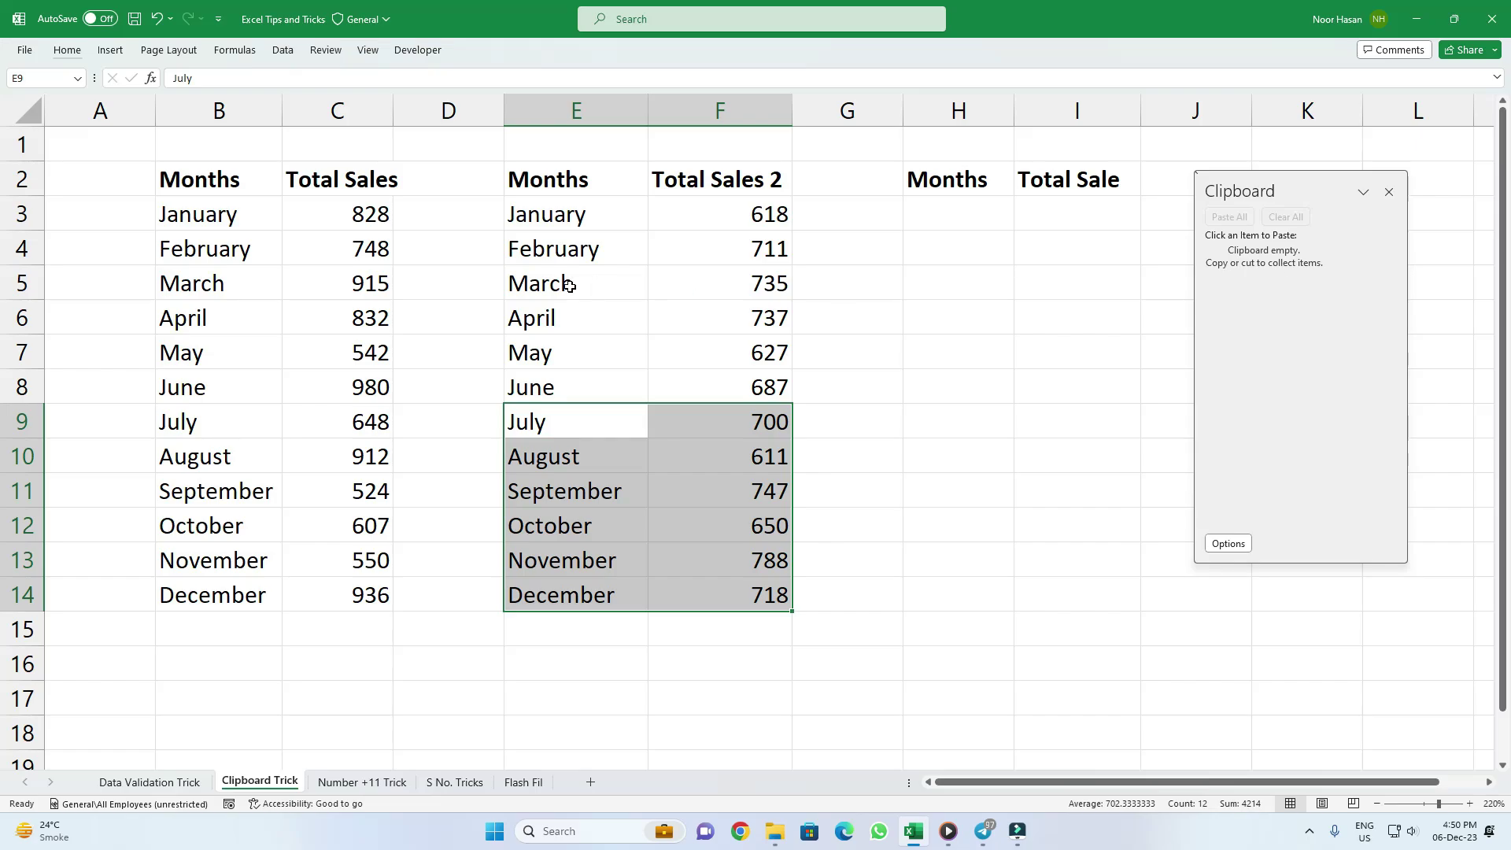
left_click(252, 317)
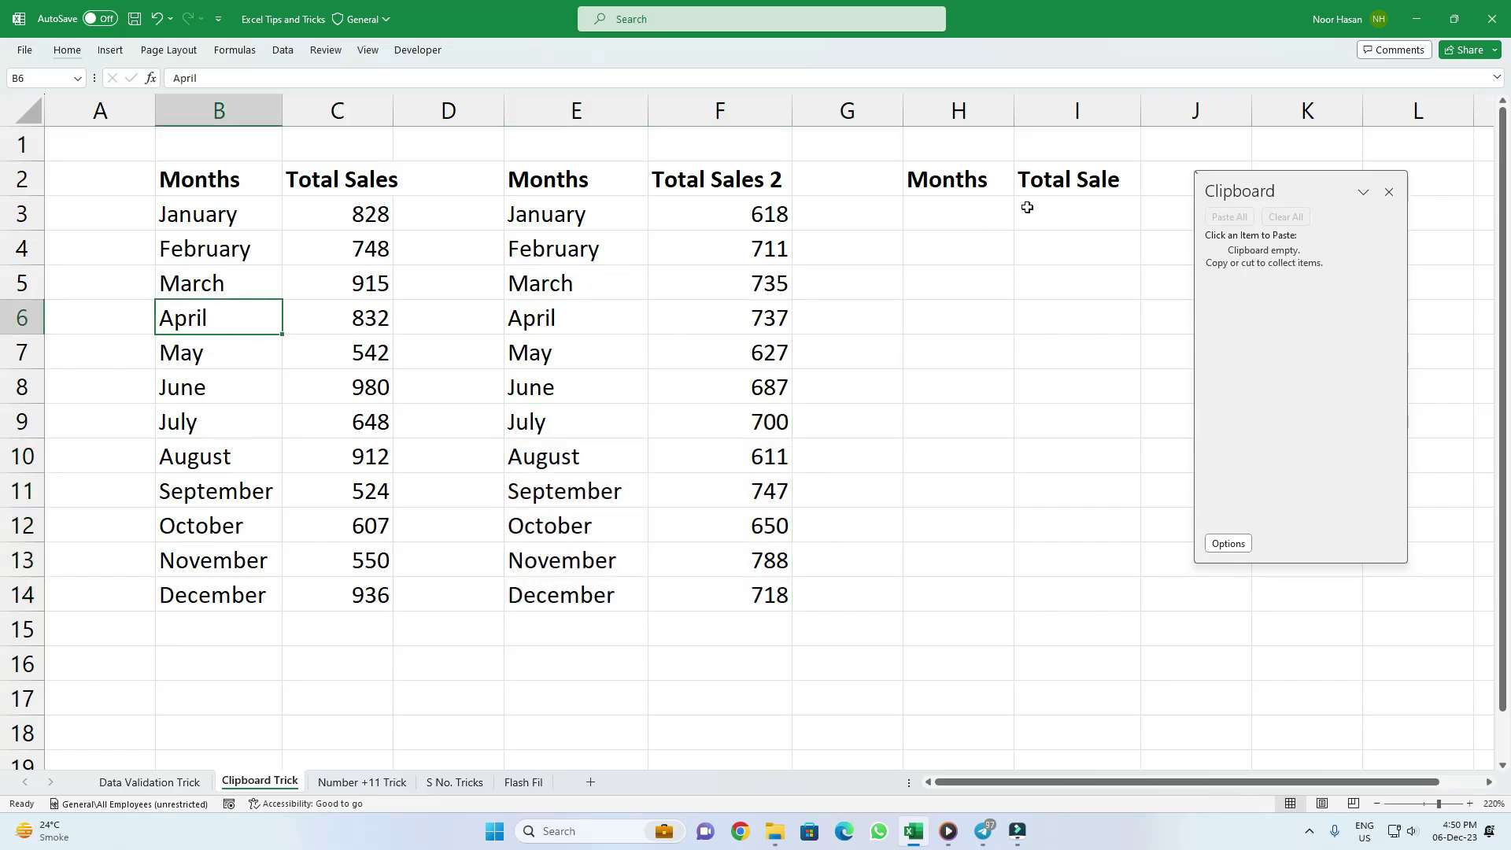
left_click(1091, 259)
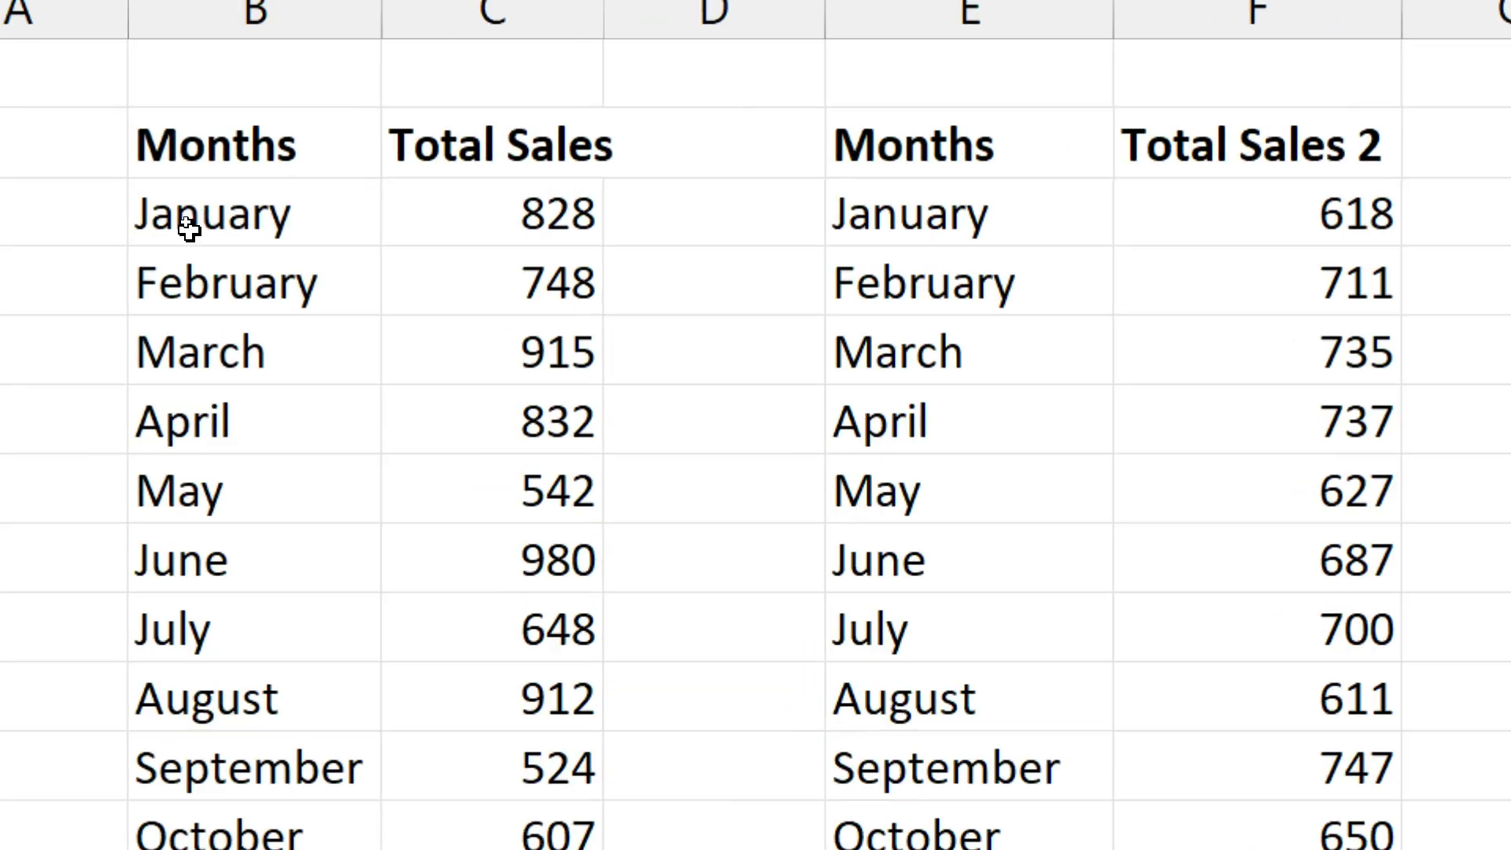
Copy January–June with their Total Sales to the clipboard
left_click_drag(192, 215, 358, 262)
left_click_drag(535, 322, 516, 595)
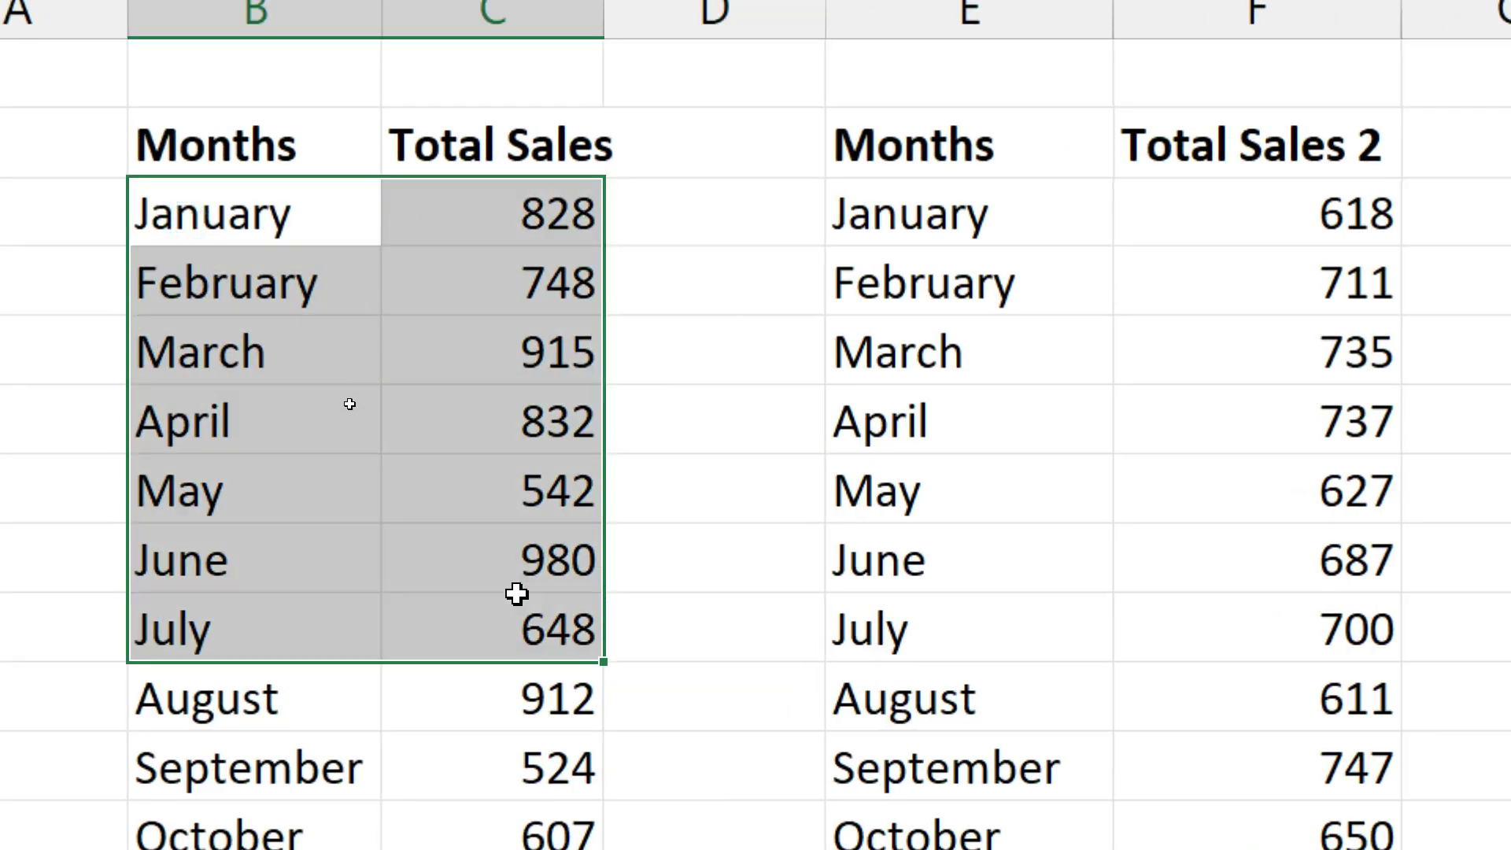
left_click(512, 594)
left_click_drag(221, 189, 522, 550)
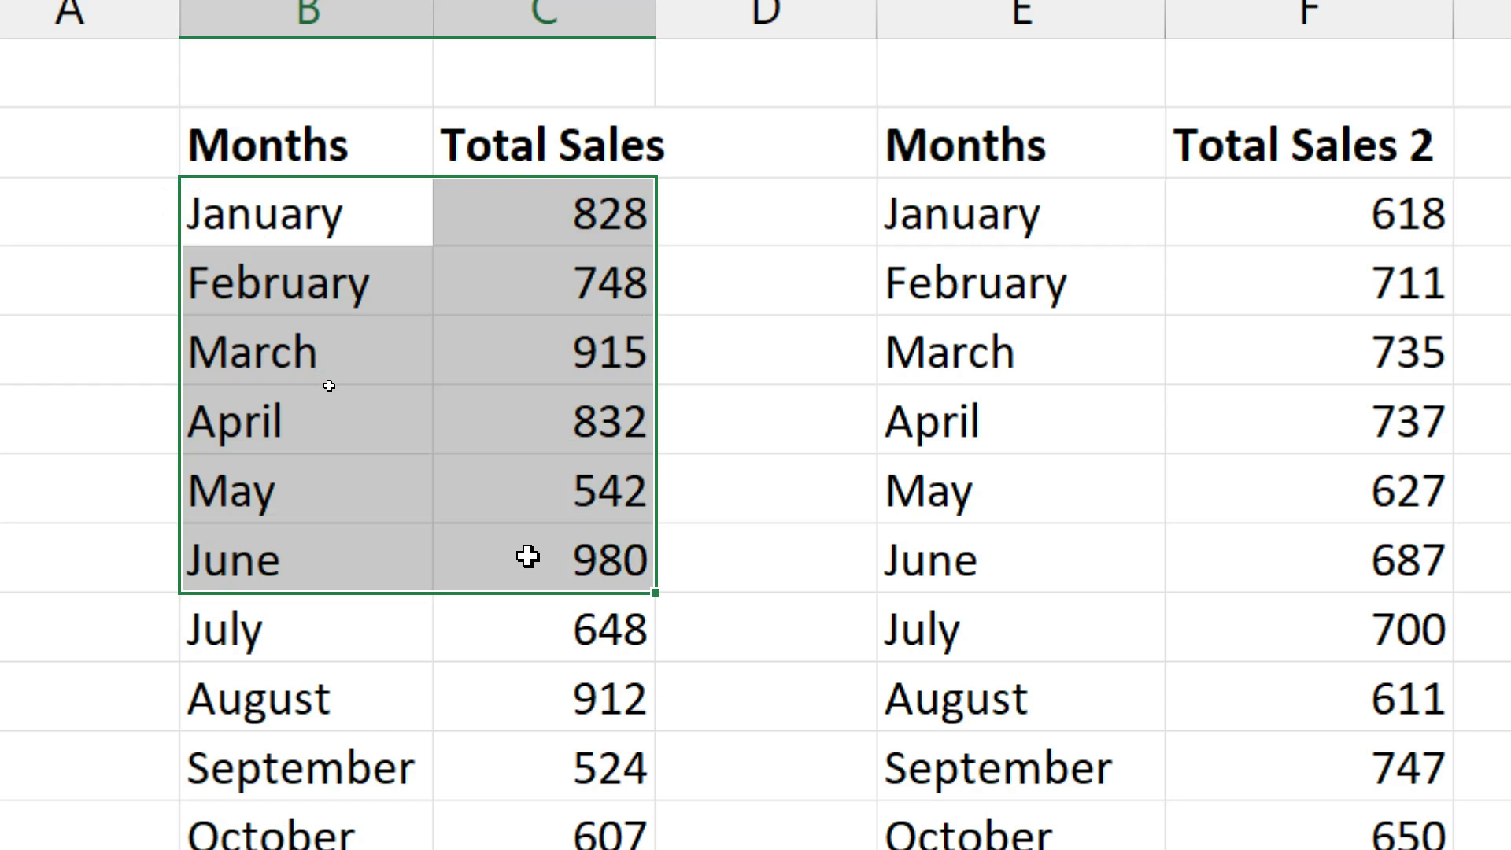
key("ctrl+c")
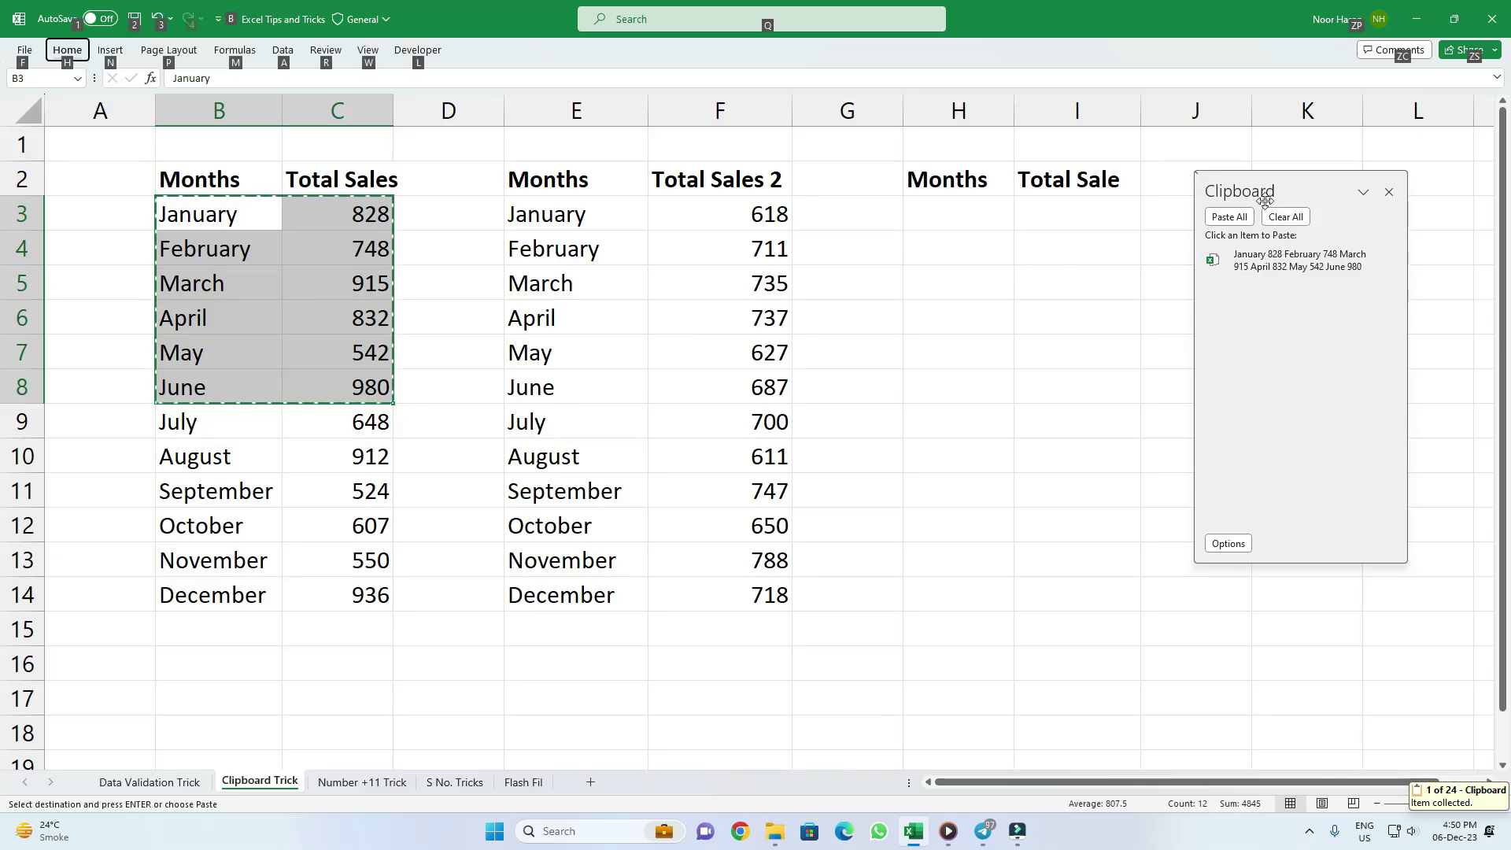
Copy the July–December rows of Total Sales 2 as a second clipboard item
left_click_drag(1263, 194, 1240, 216)
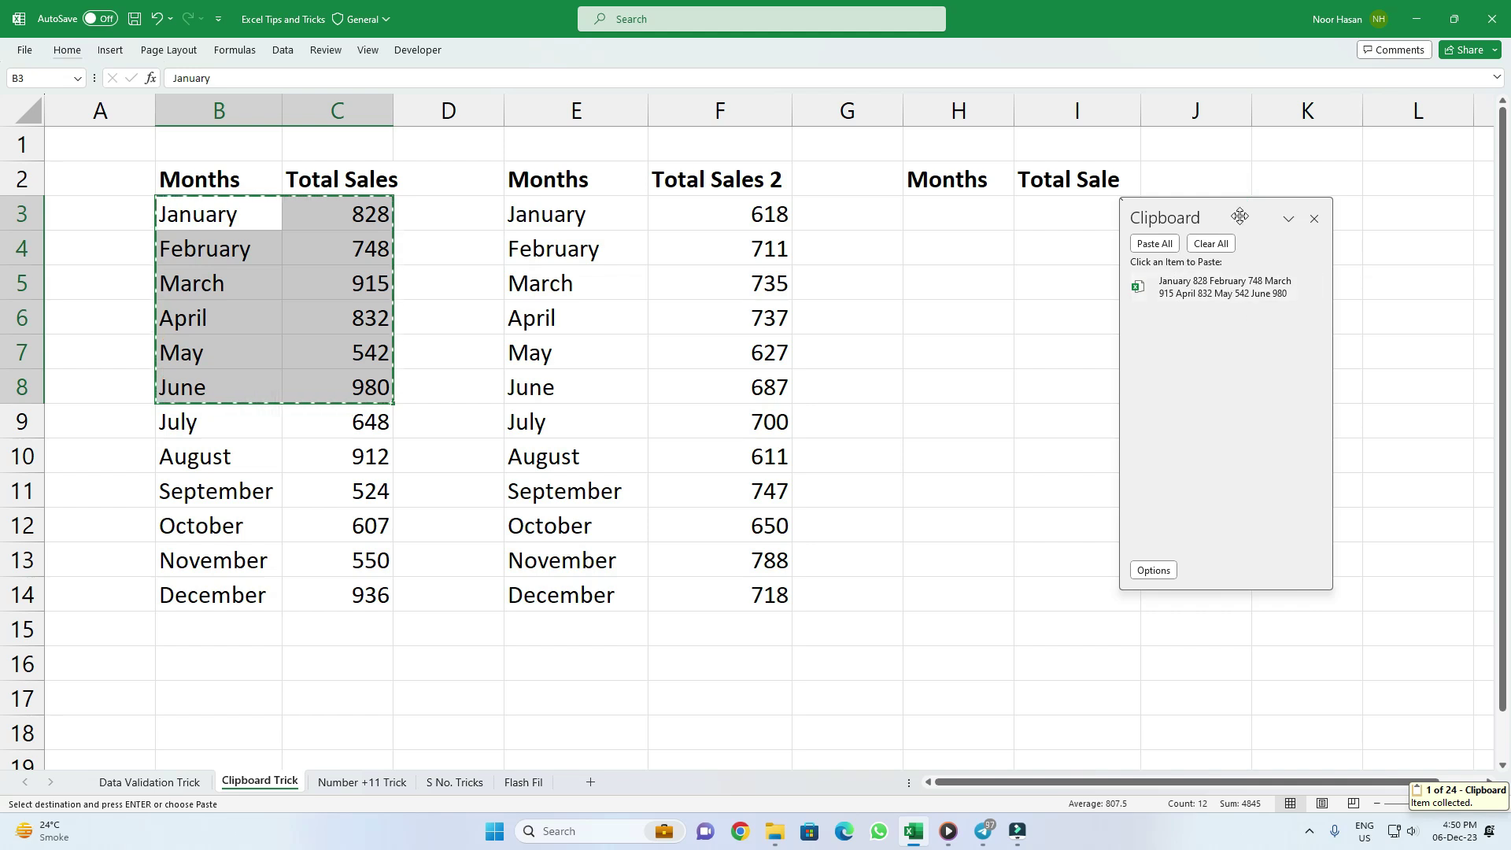
left_click_drag(1240, 216, 1222, 215)
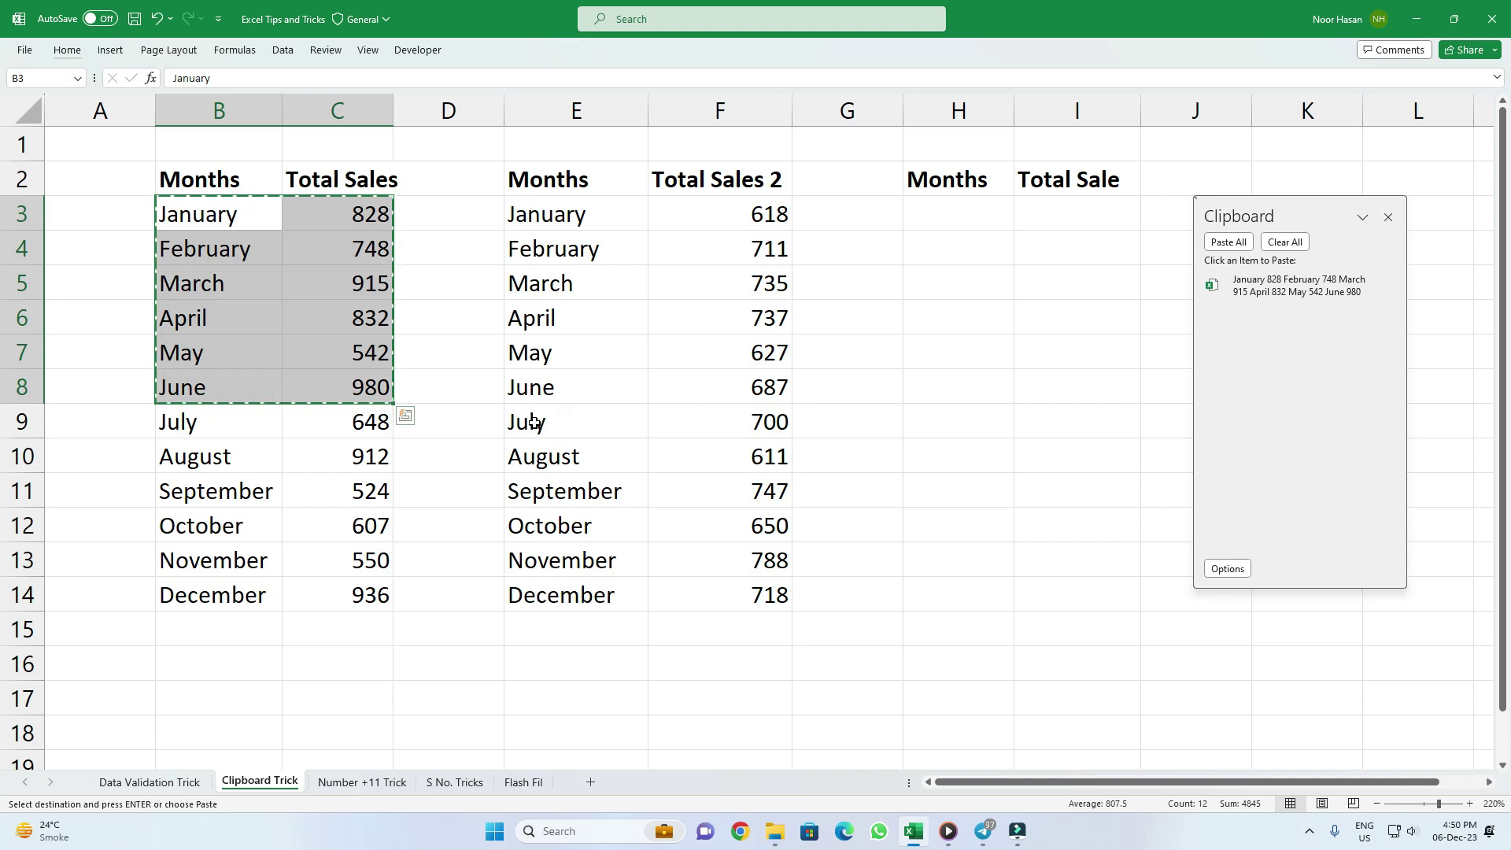
left_click_drag(534, 423, 748, 595)
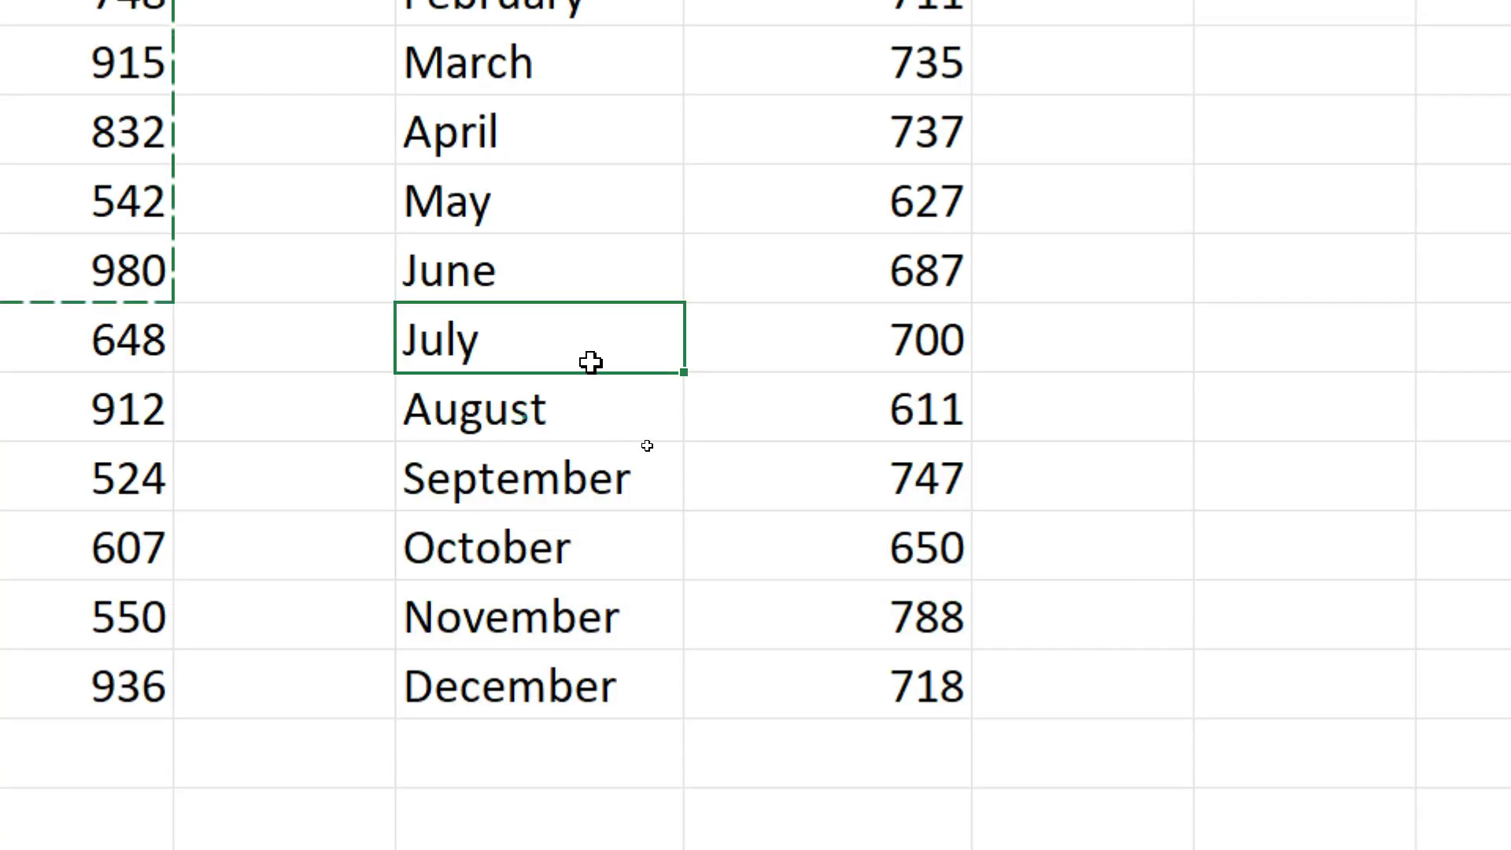
left_click_drag(597, 427, 911, 740)
key("ctrl+c")
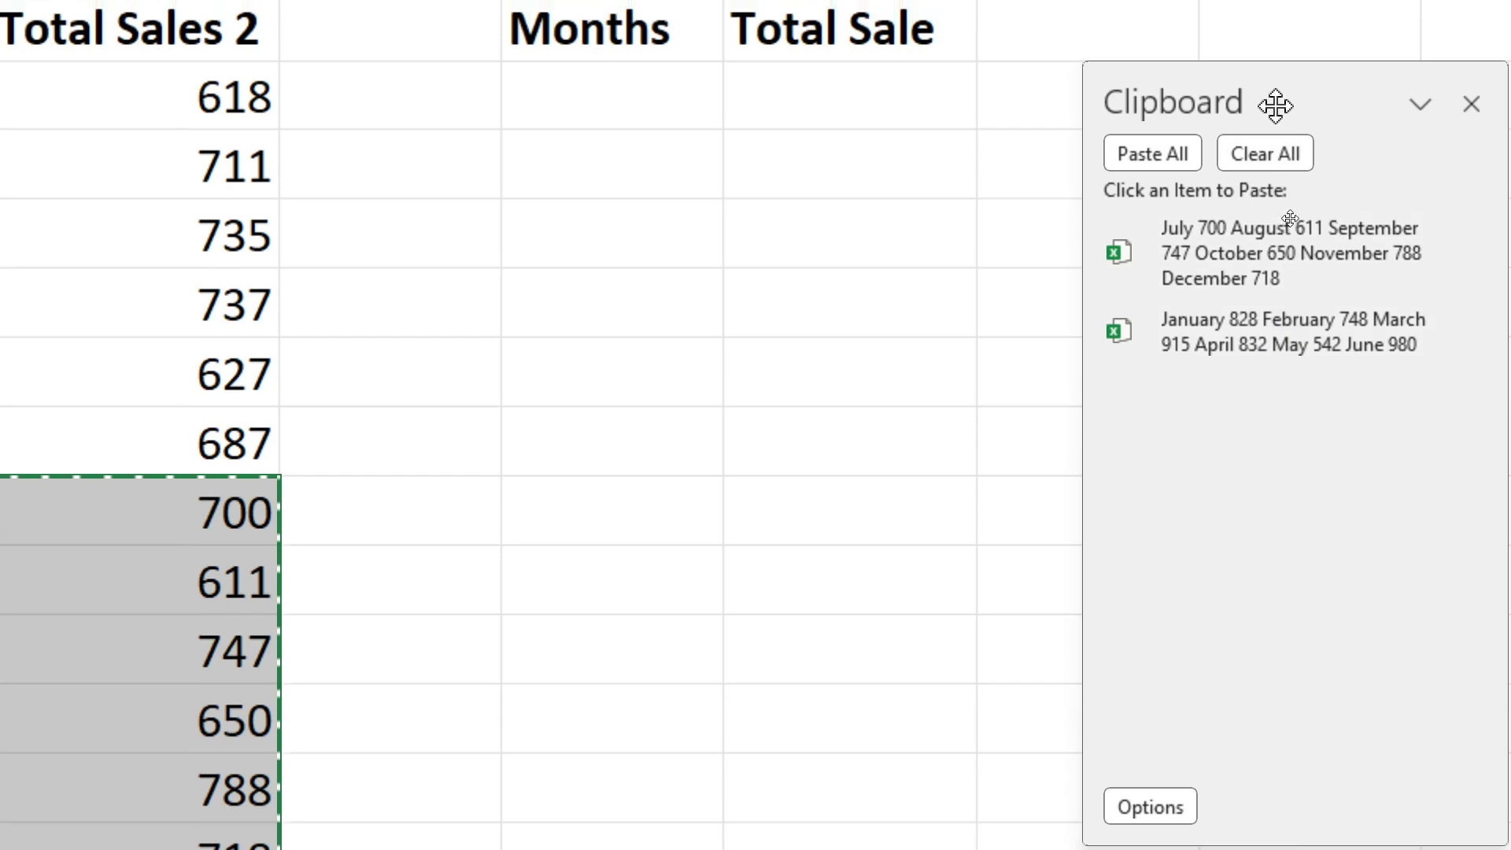
mouse_move(1276, 105)
left_mouse_down()
mouse_move(1184, 124)
mouse_move(1219, 108)
left_mouse_up()
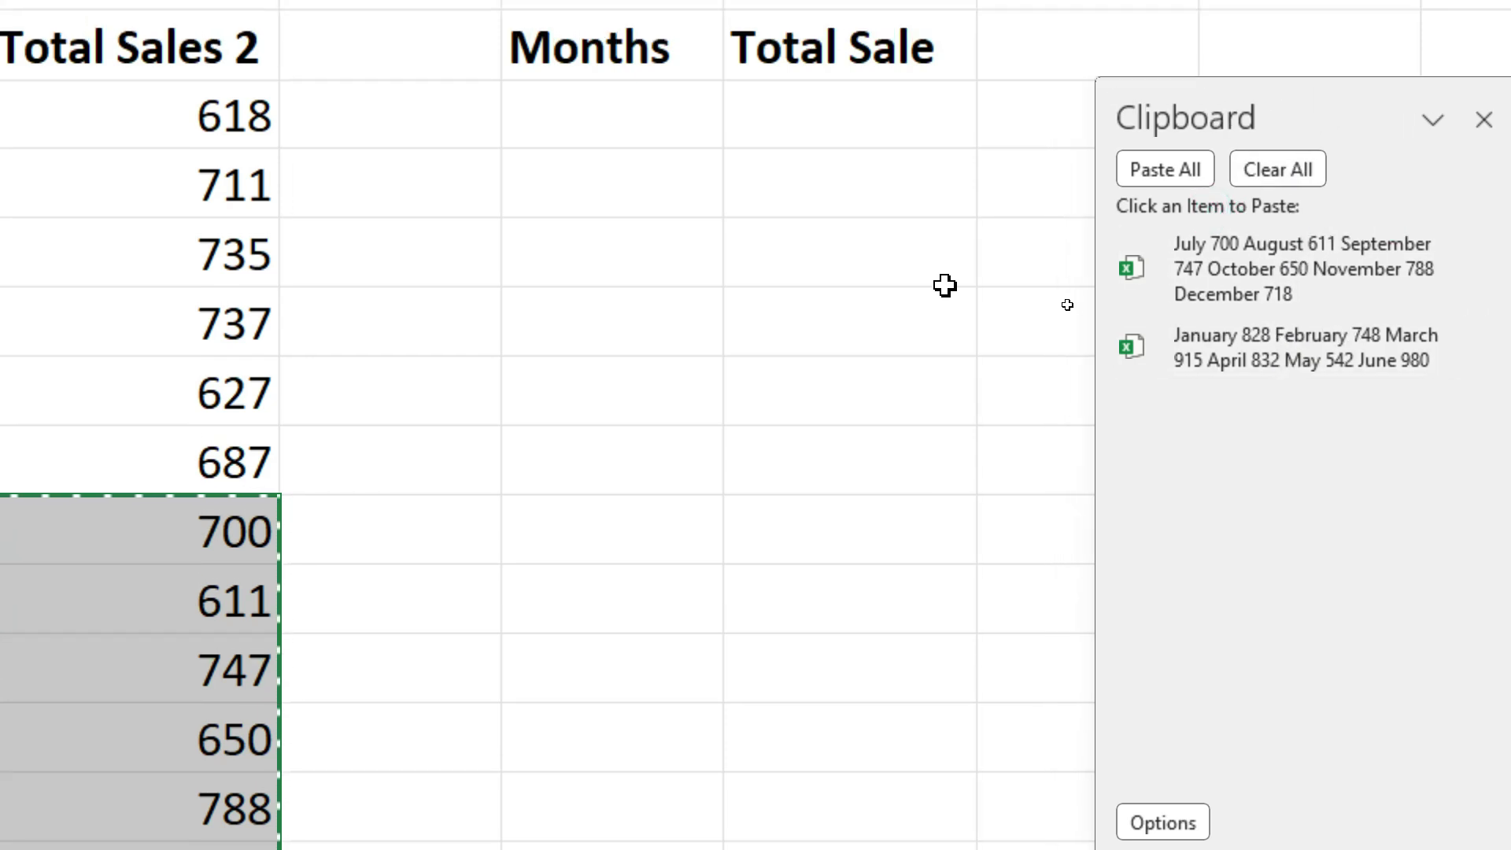
left_click(592, 126)
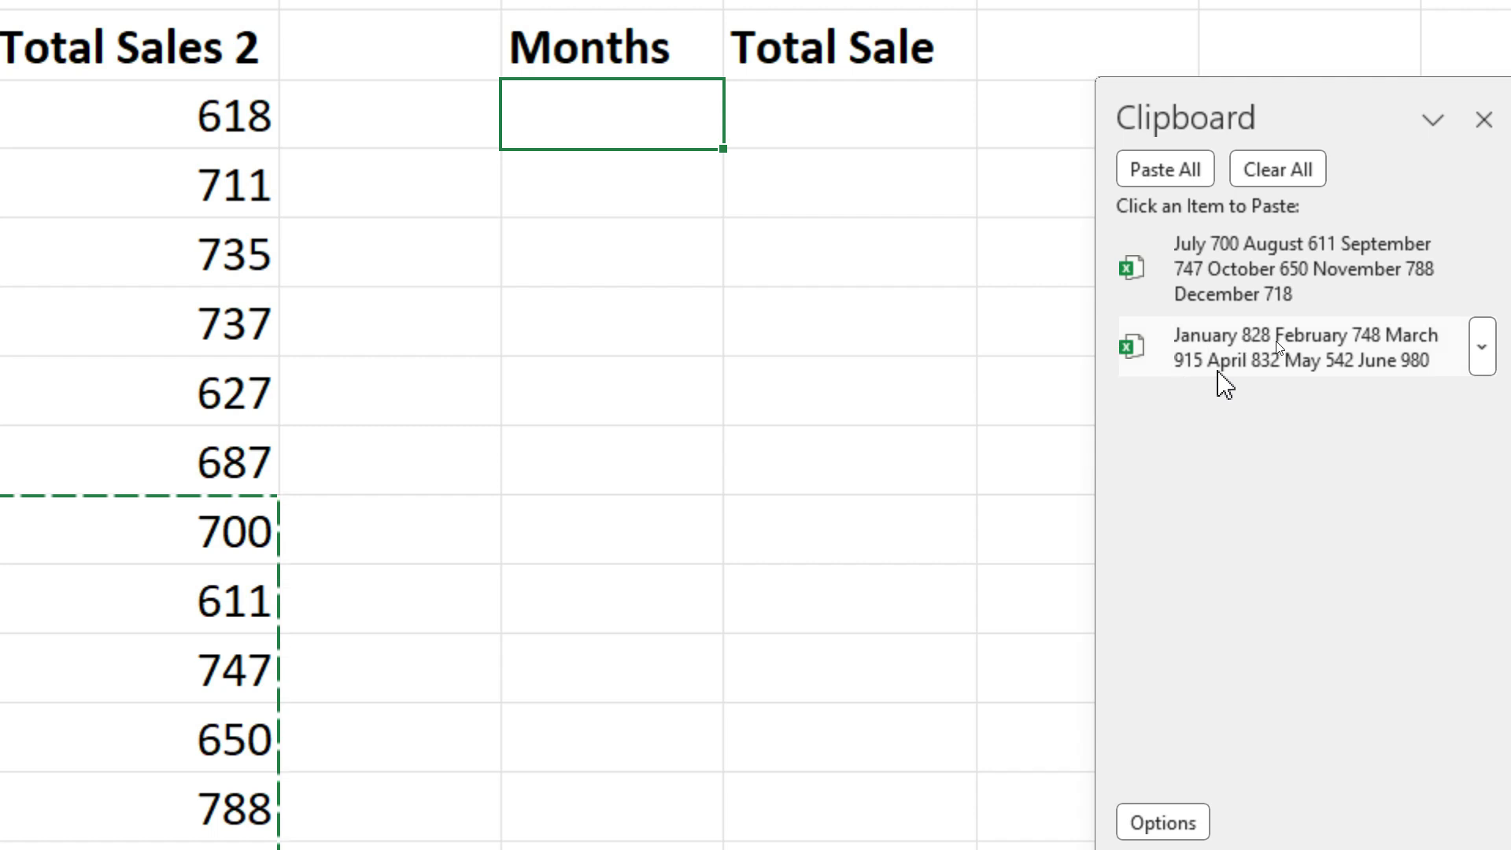
Paste January–June at H3 and July–December below it from the Clipboard pane
left_click(1275, 363)
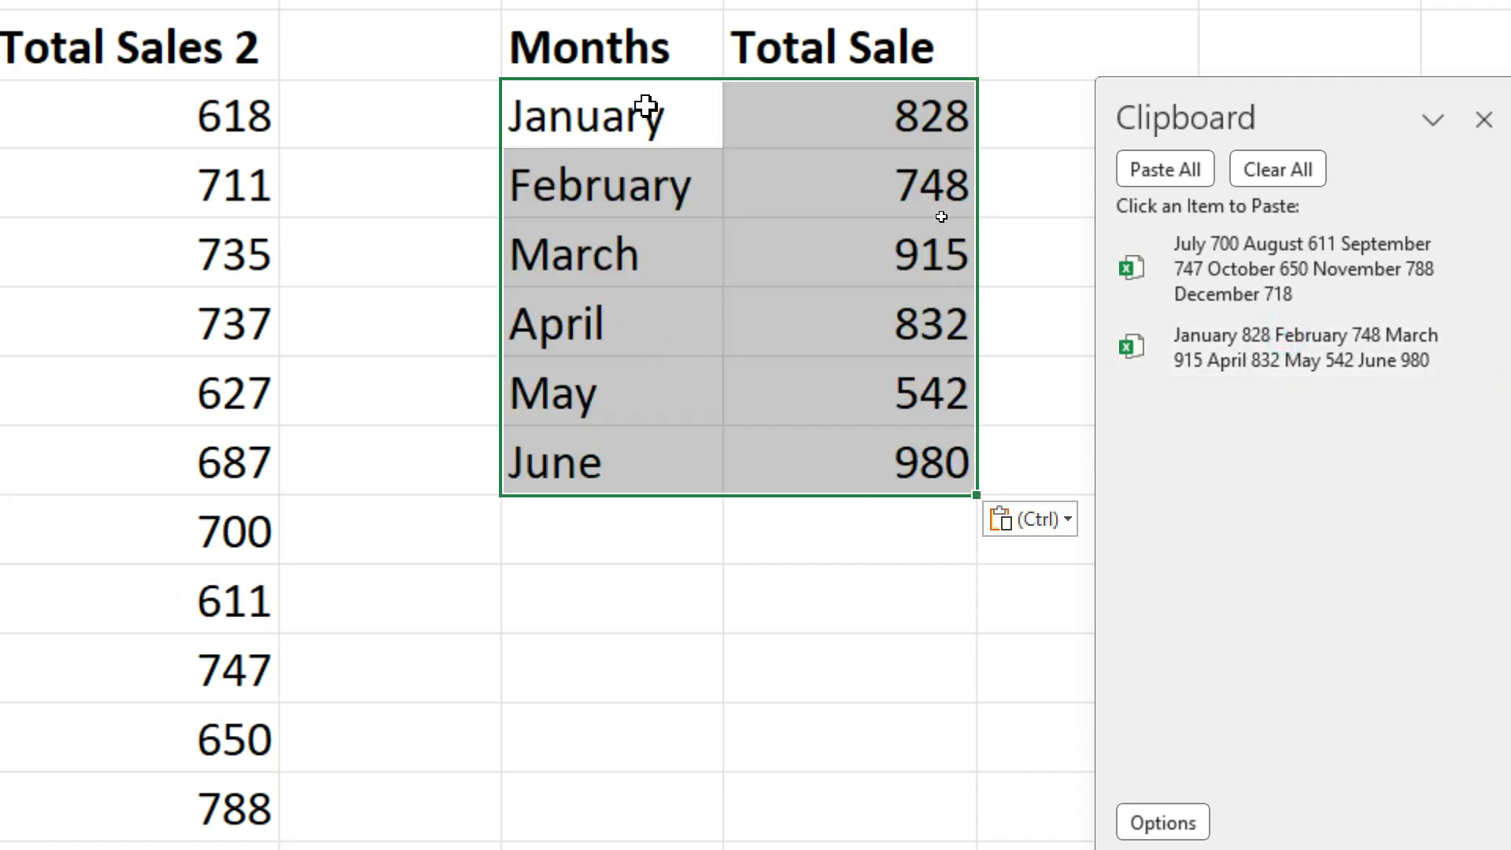
left_click(592, 520)
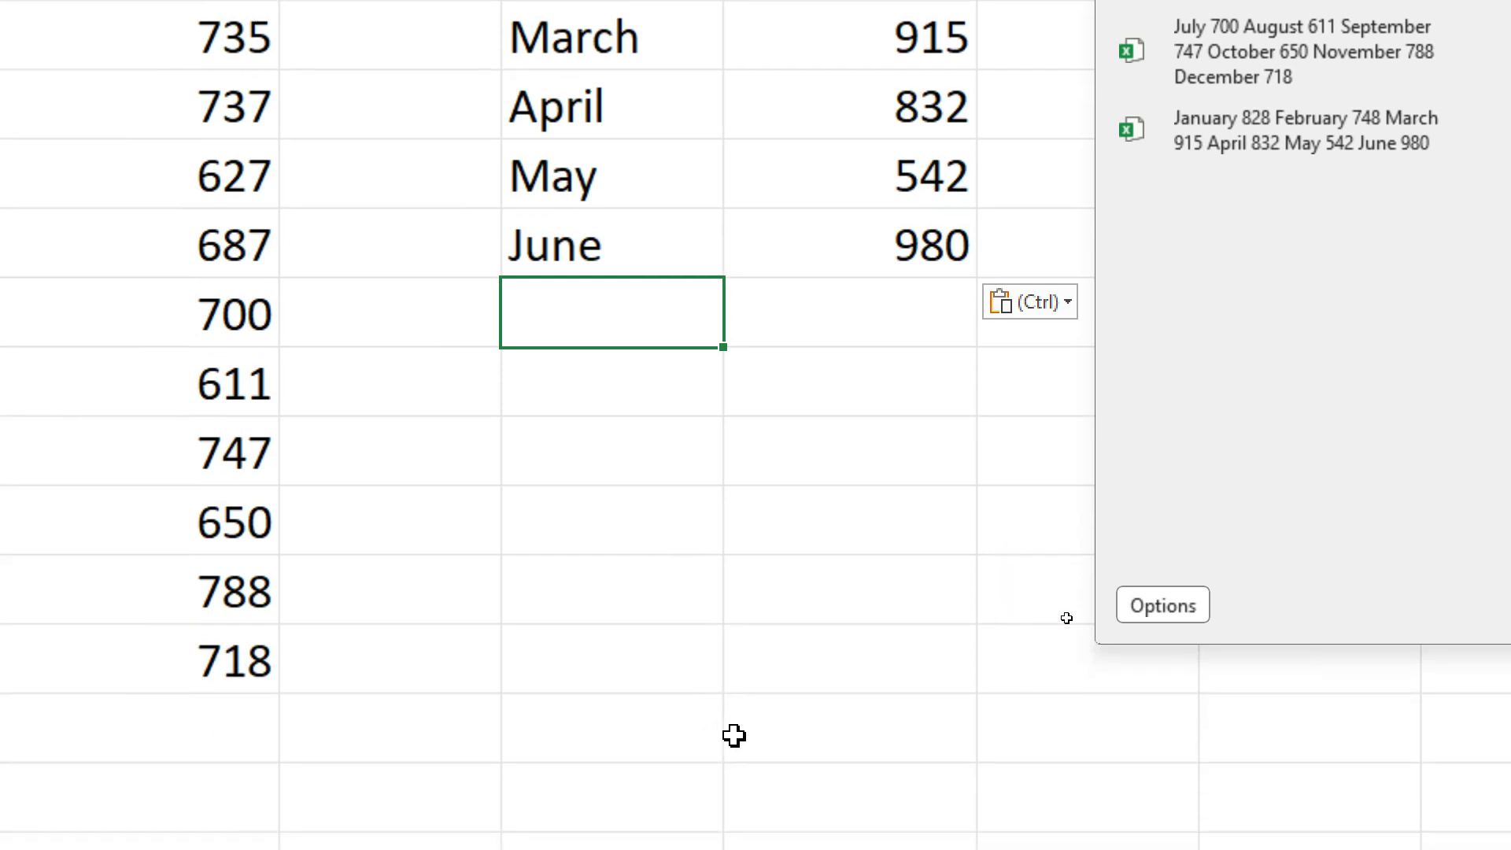
left_click_drag(1291, 107, 1297, 407)
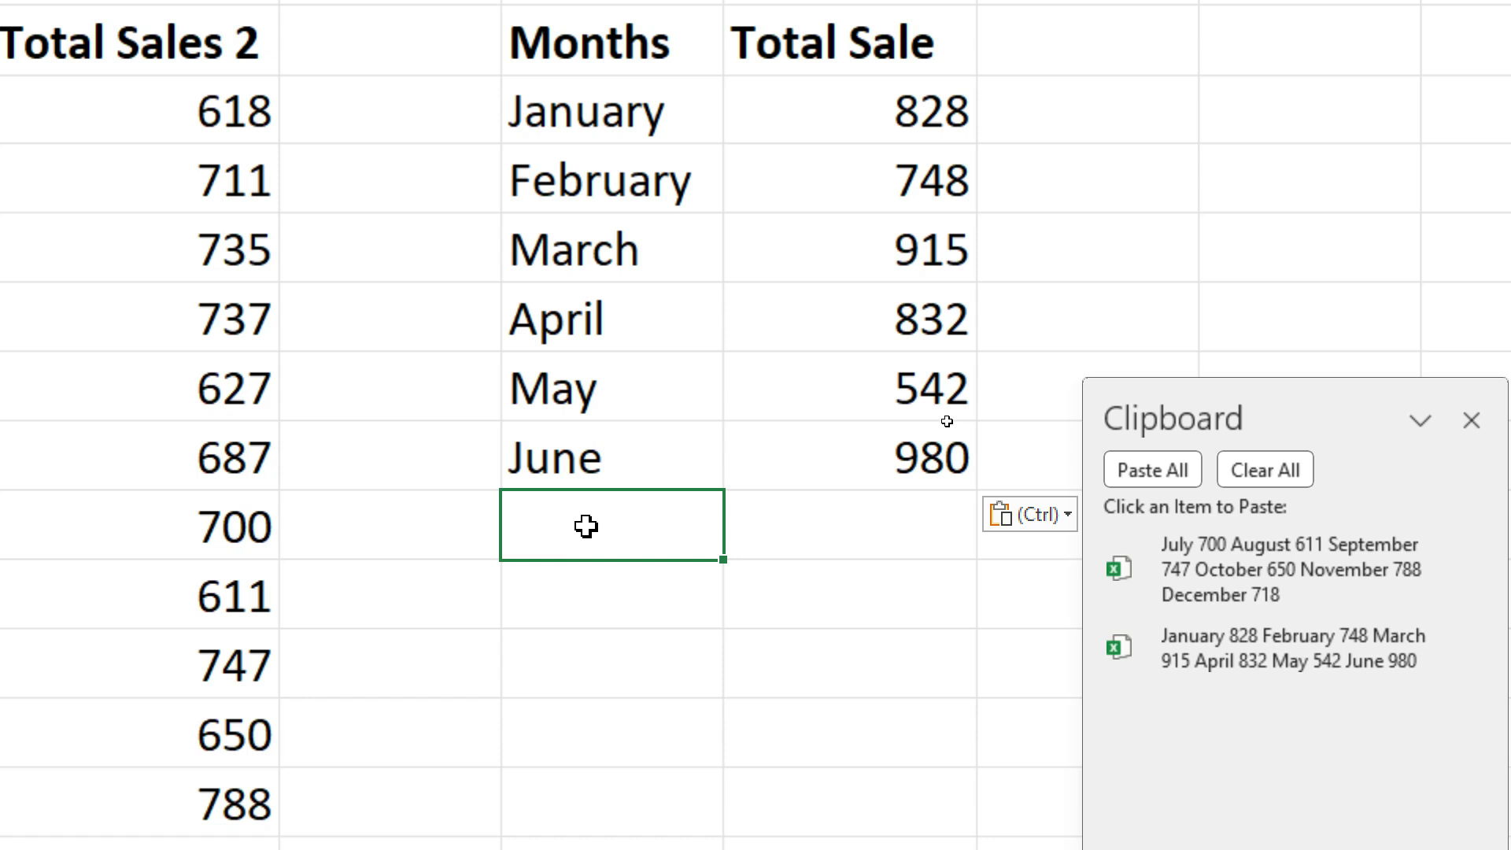
left_click(1272, 571)
key("alt")
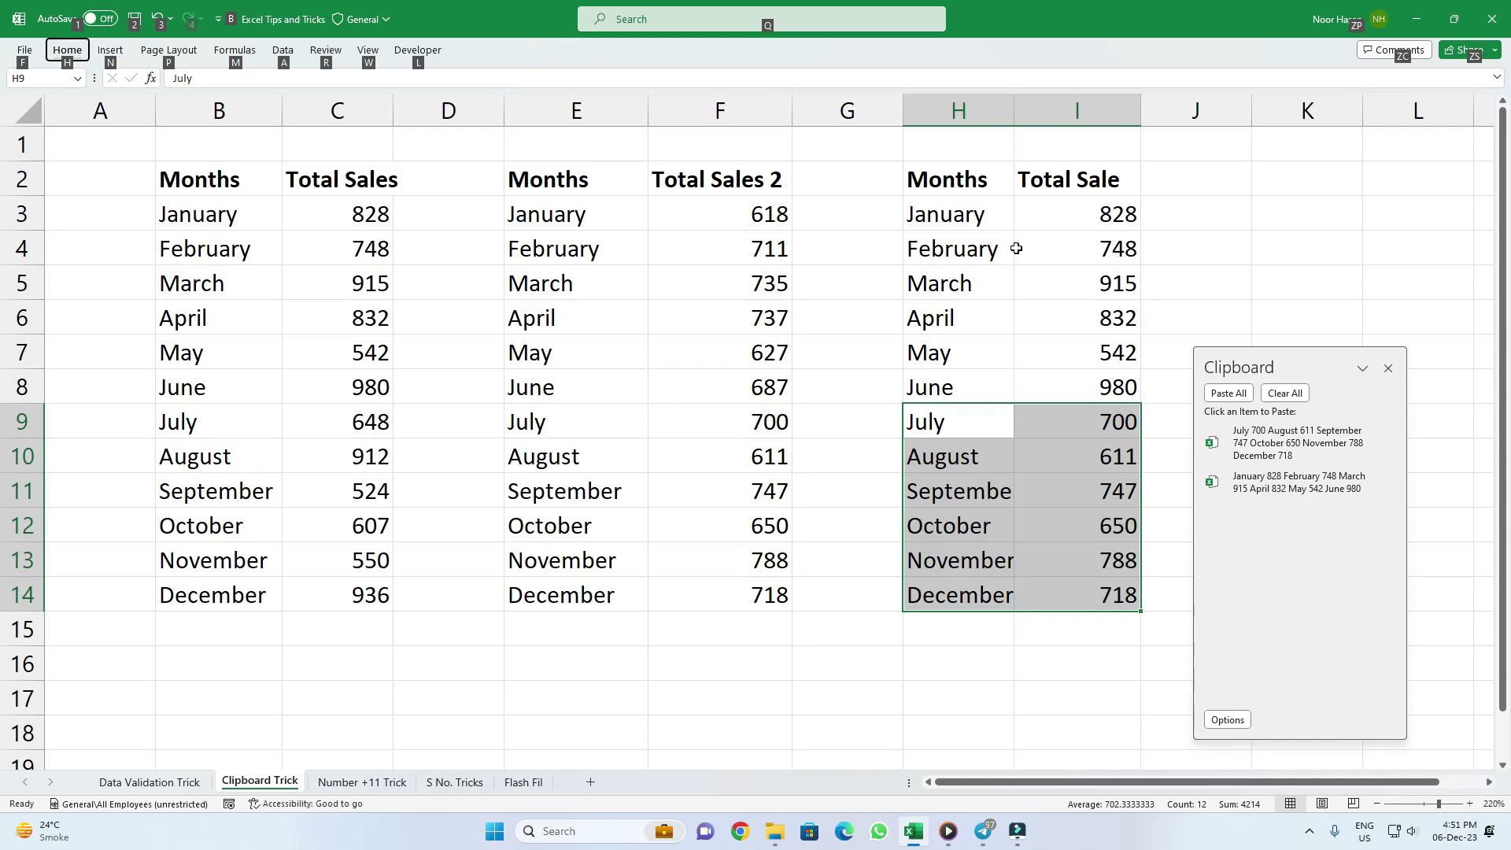
left_click_drag(1301, 362, 669, 359)
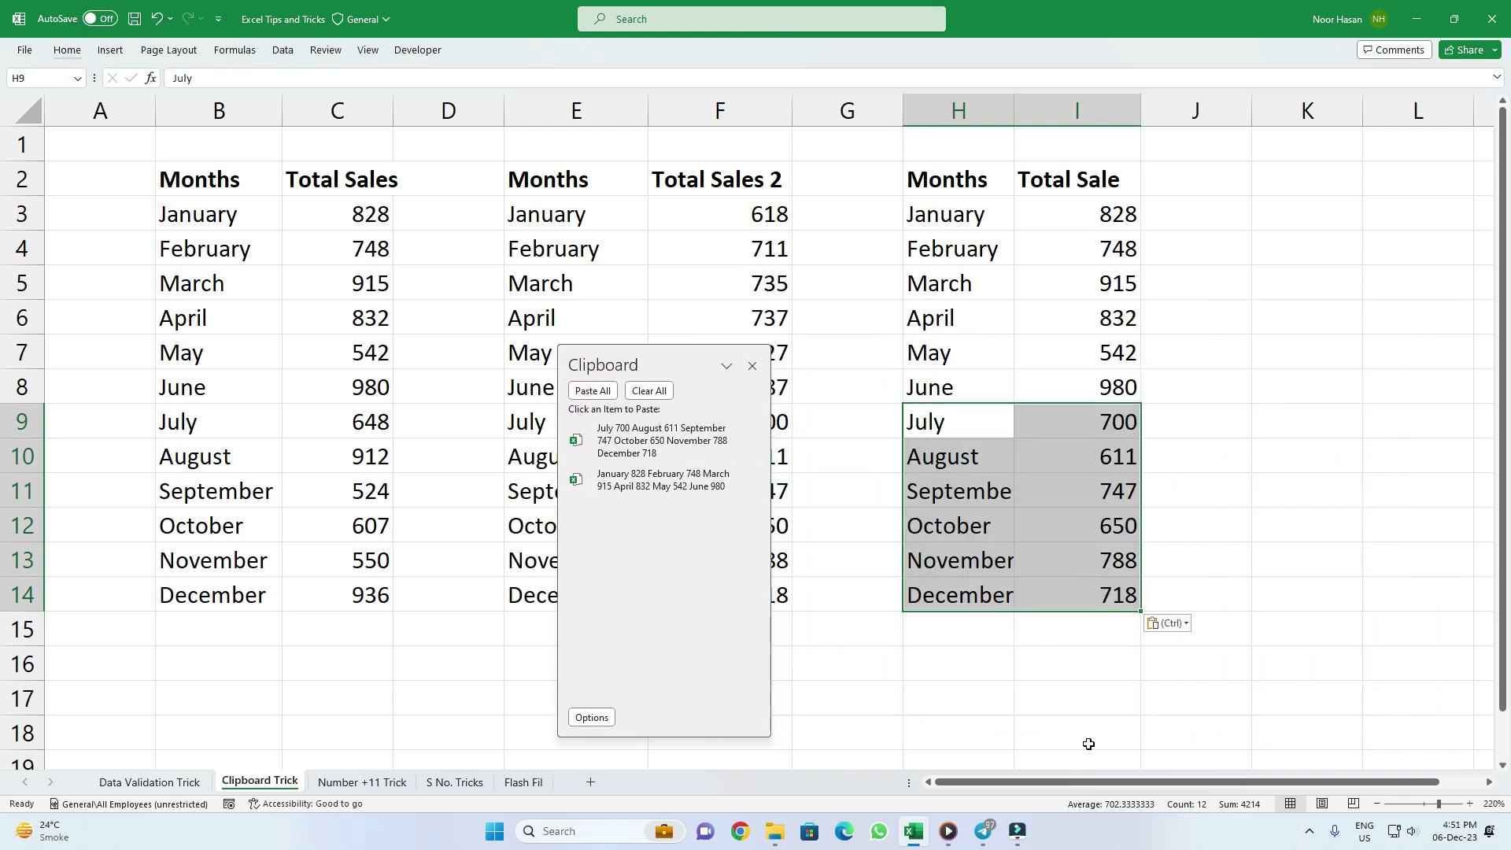
left_click_drag(1092, 781, 1131, 782)
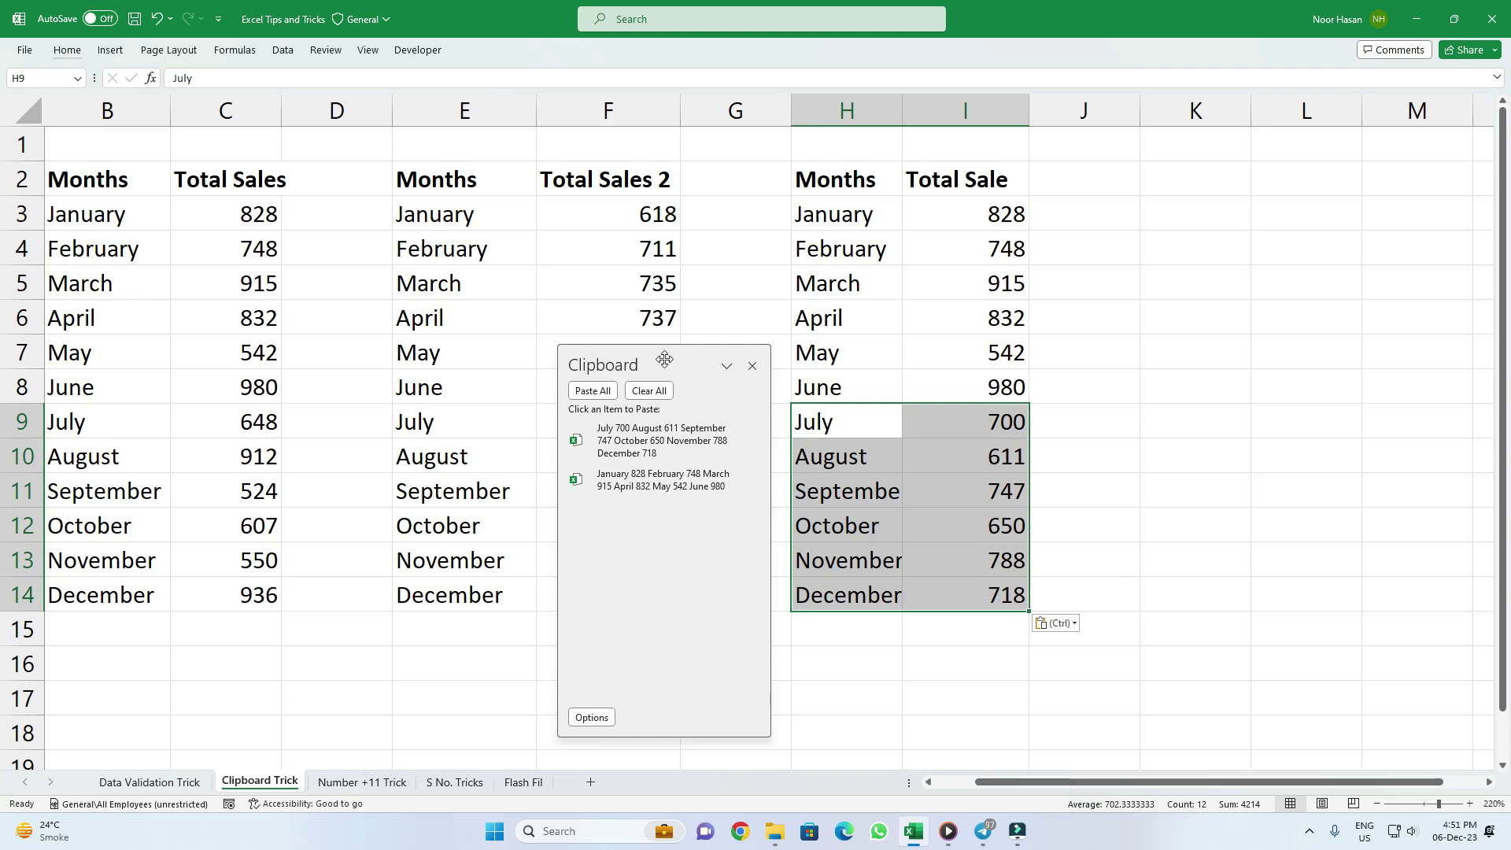
left_click_drag(624, 357, 1143, 244)
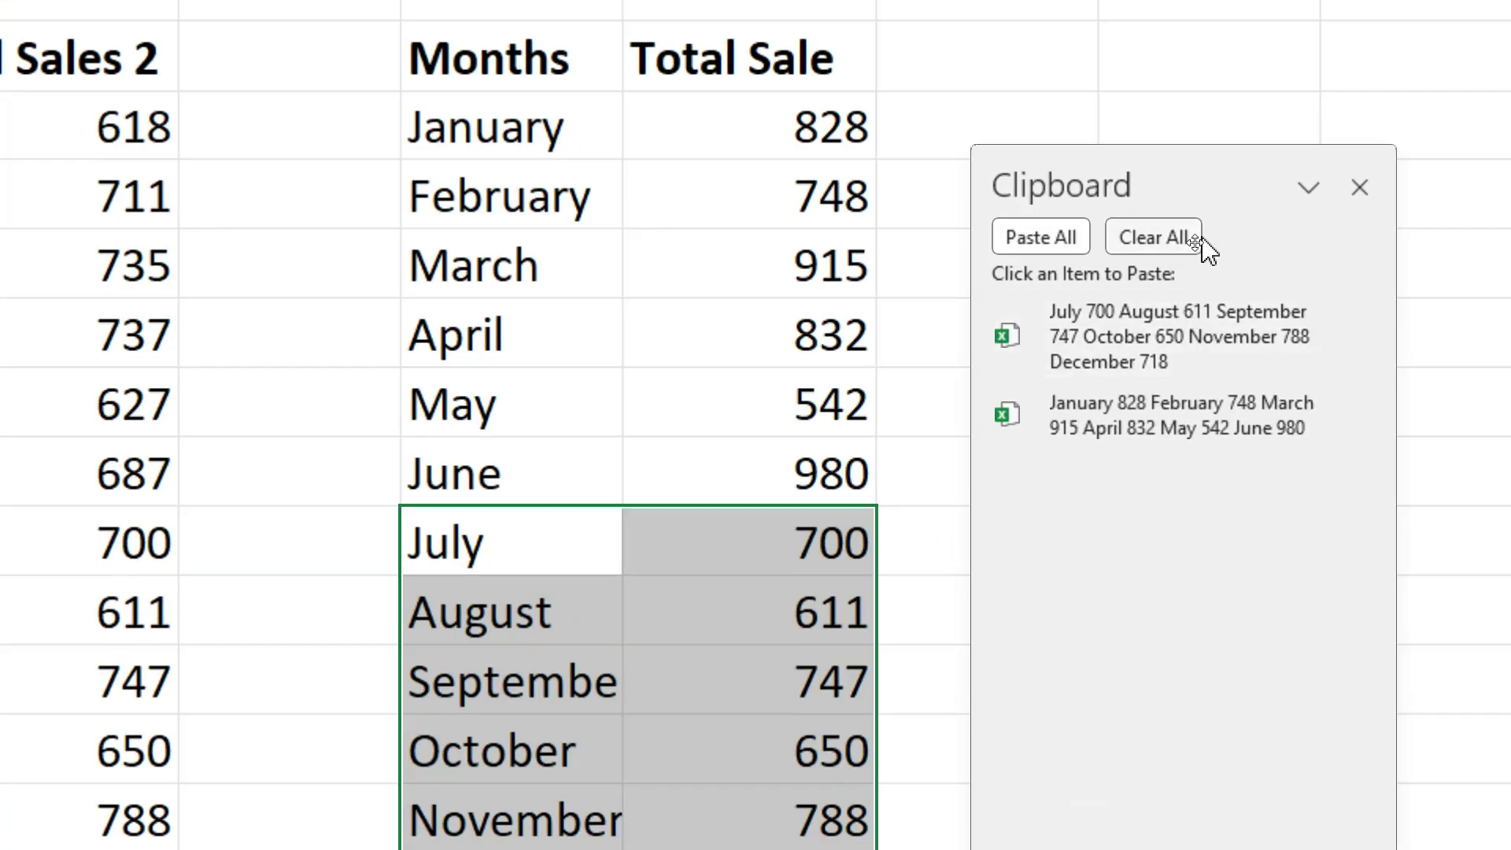
left_click(814, 331)
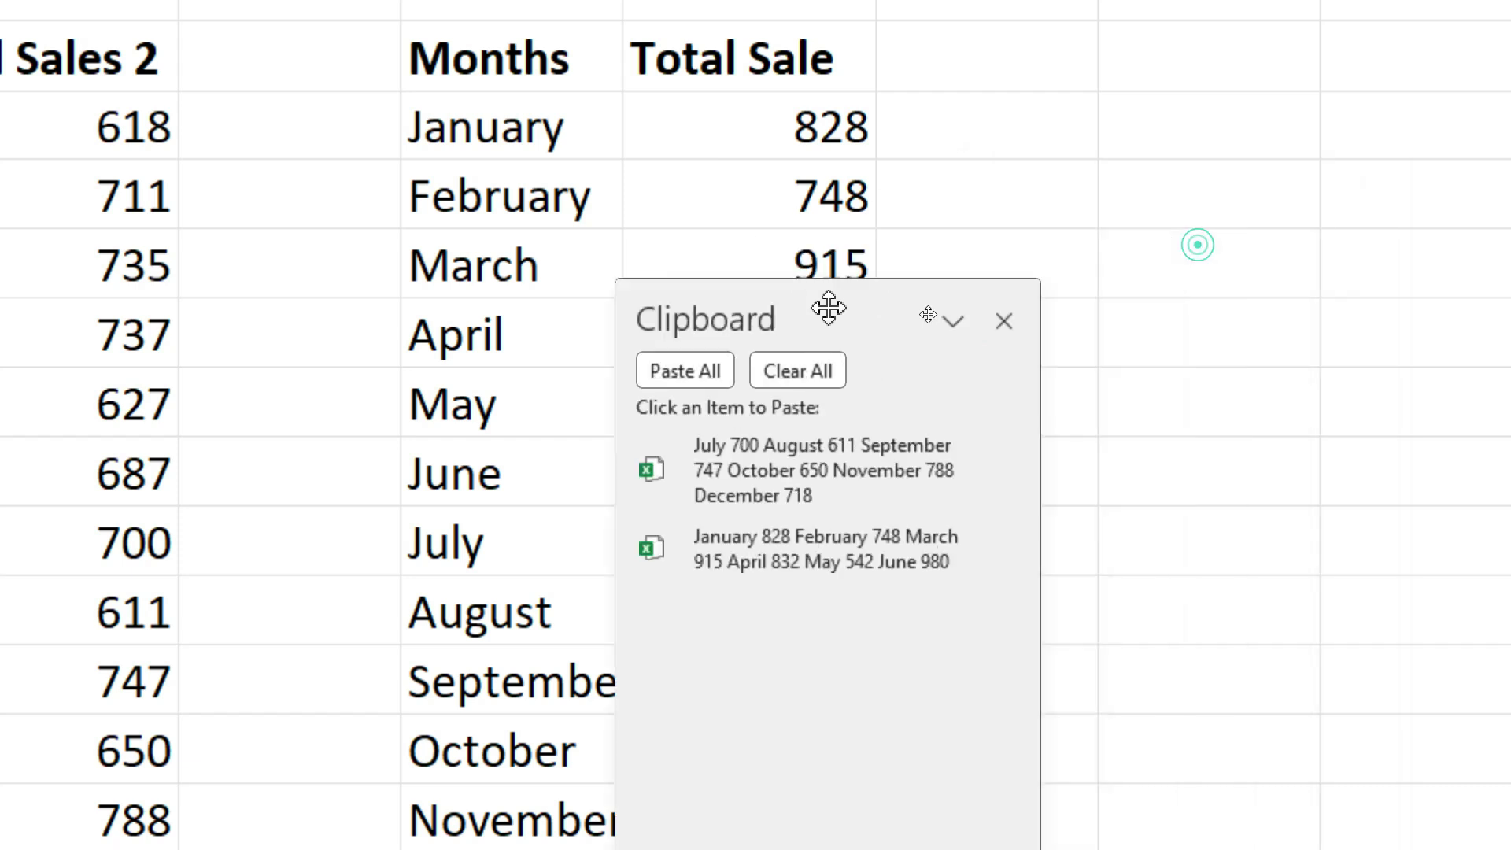
left_click_drag(1254, 192, 562, 328)
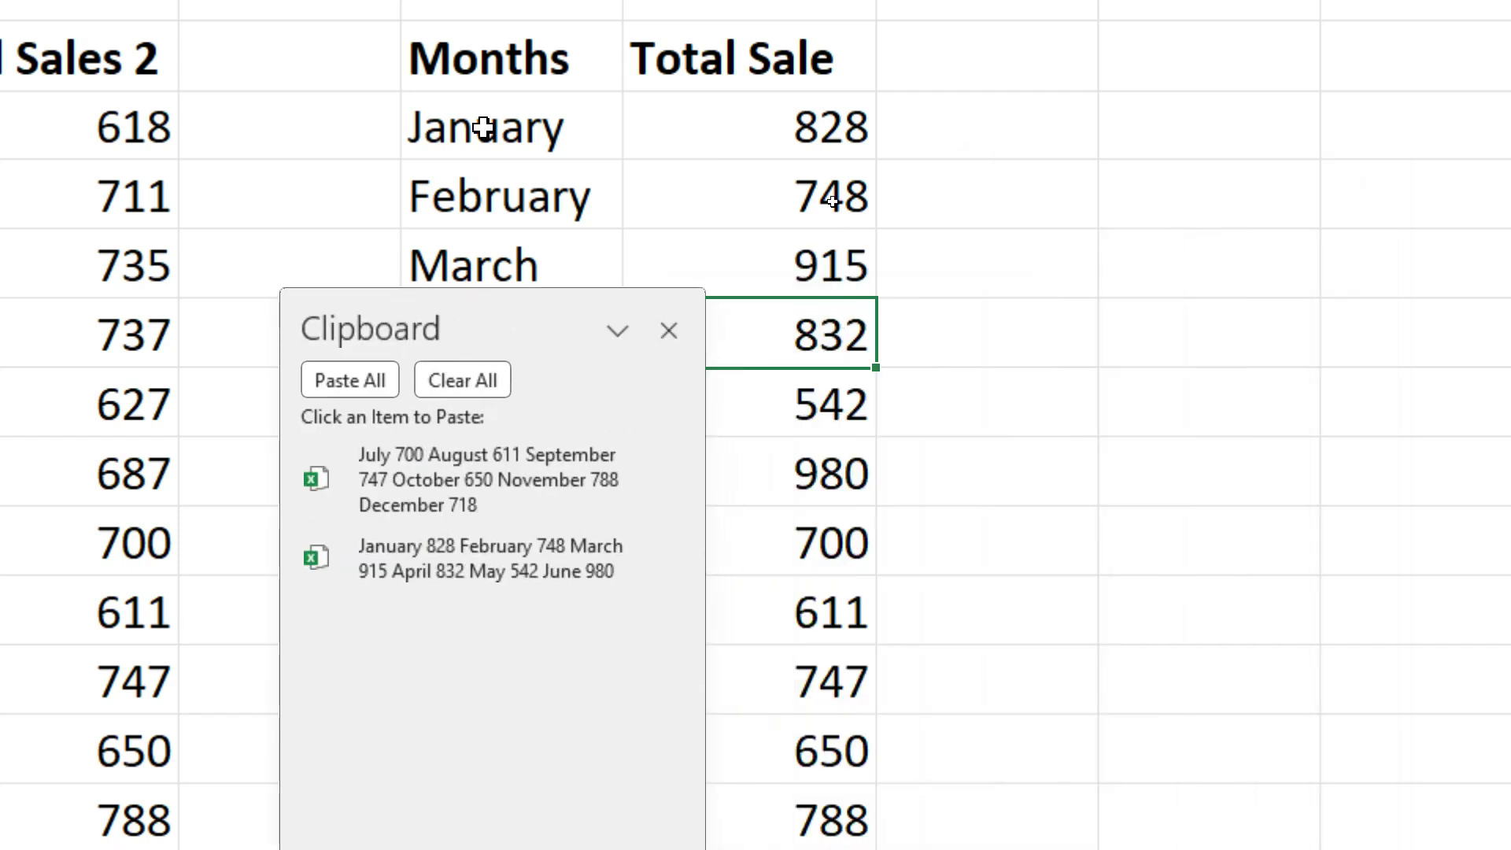
Copy the Months and Total Sale headers into K2:L2
left_click(483, 125)
left_click_drag(487, 105, 693, 112)
key("ctrl+c")
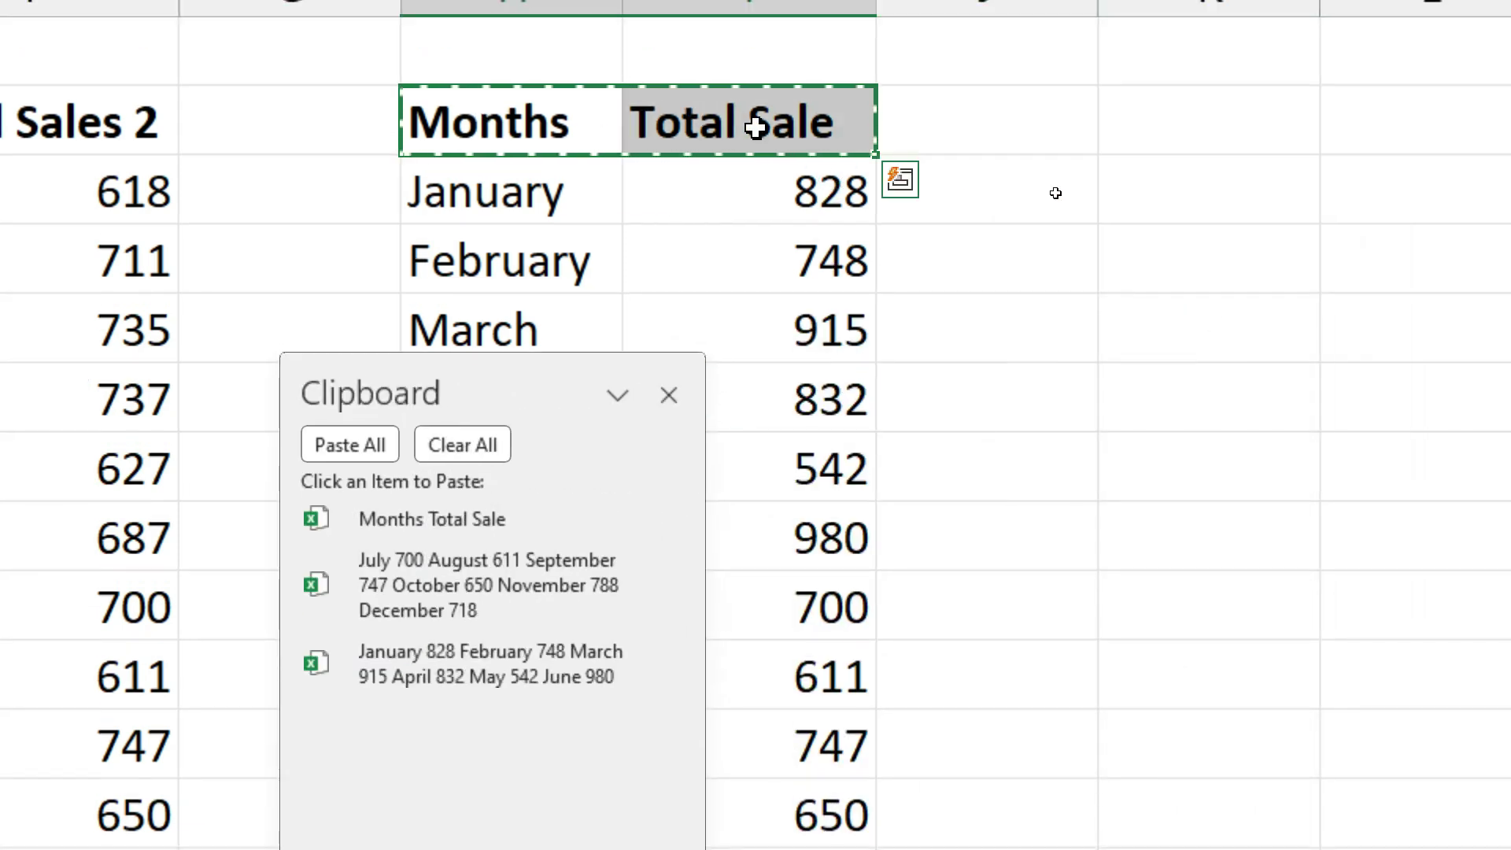
left_click(1231, 154)
key("ctrl+v")
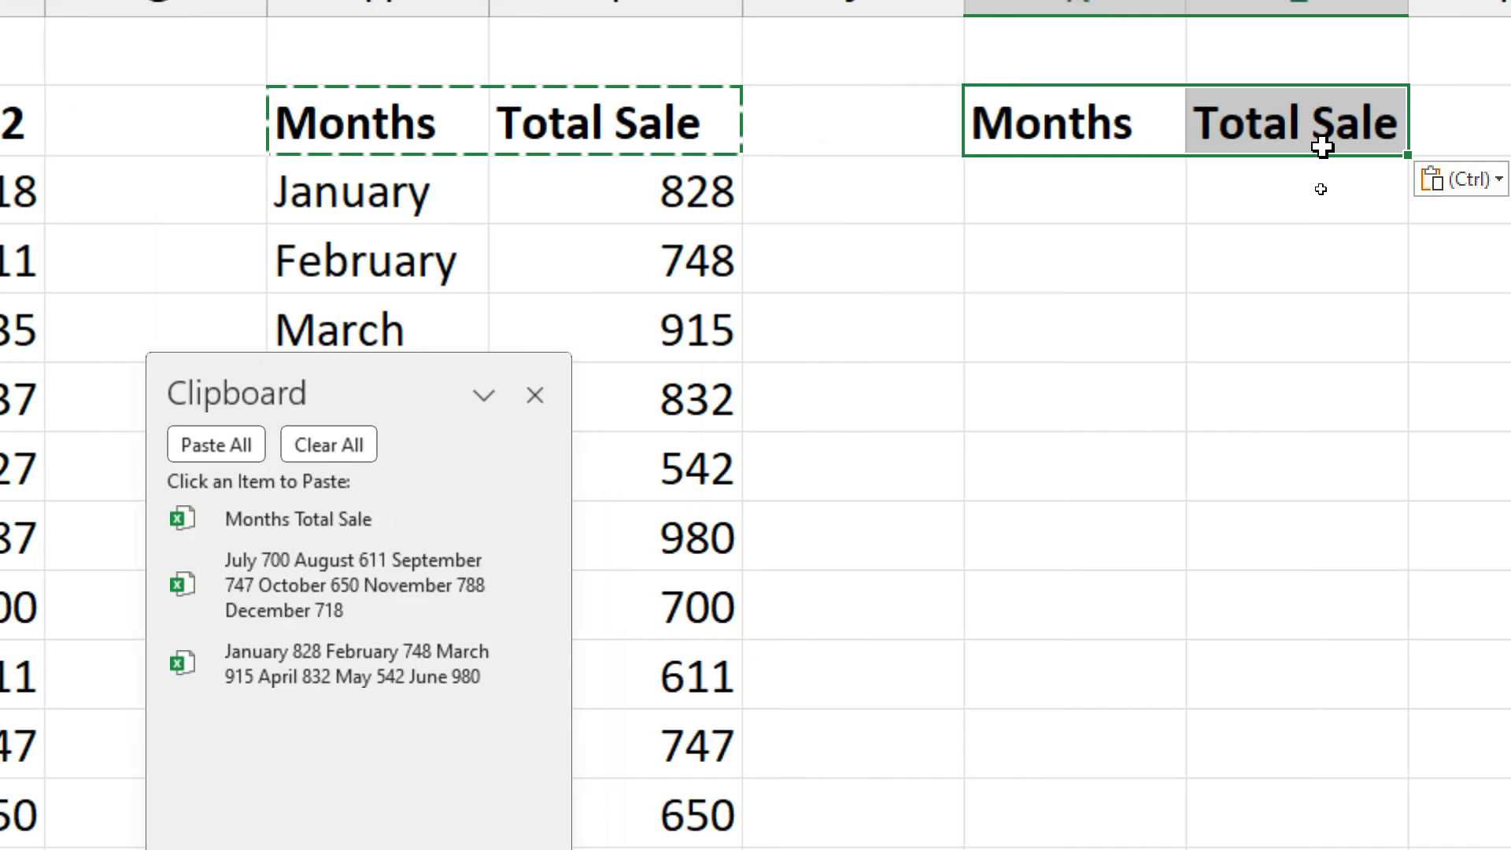
Copy the January (828) and April (832) rows to the clipboard separately
left_click_drag(411, 392, 1088, 257)
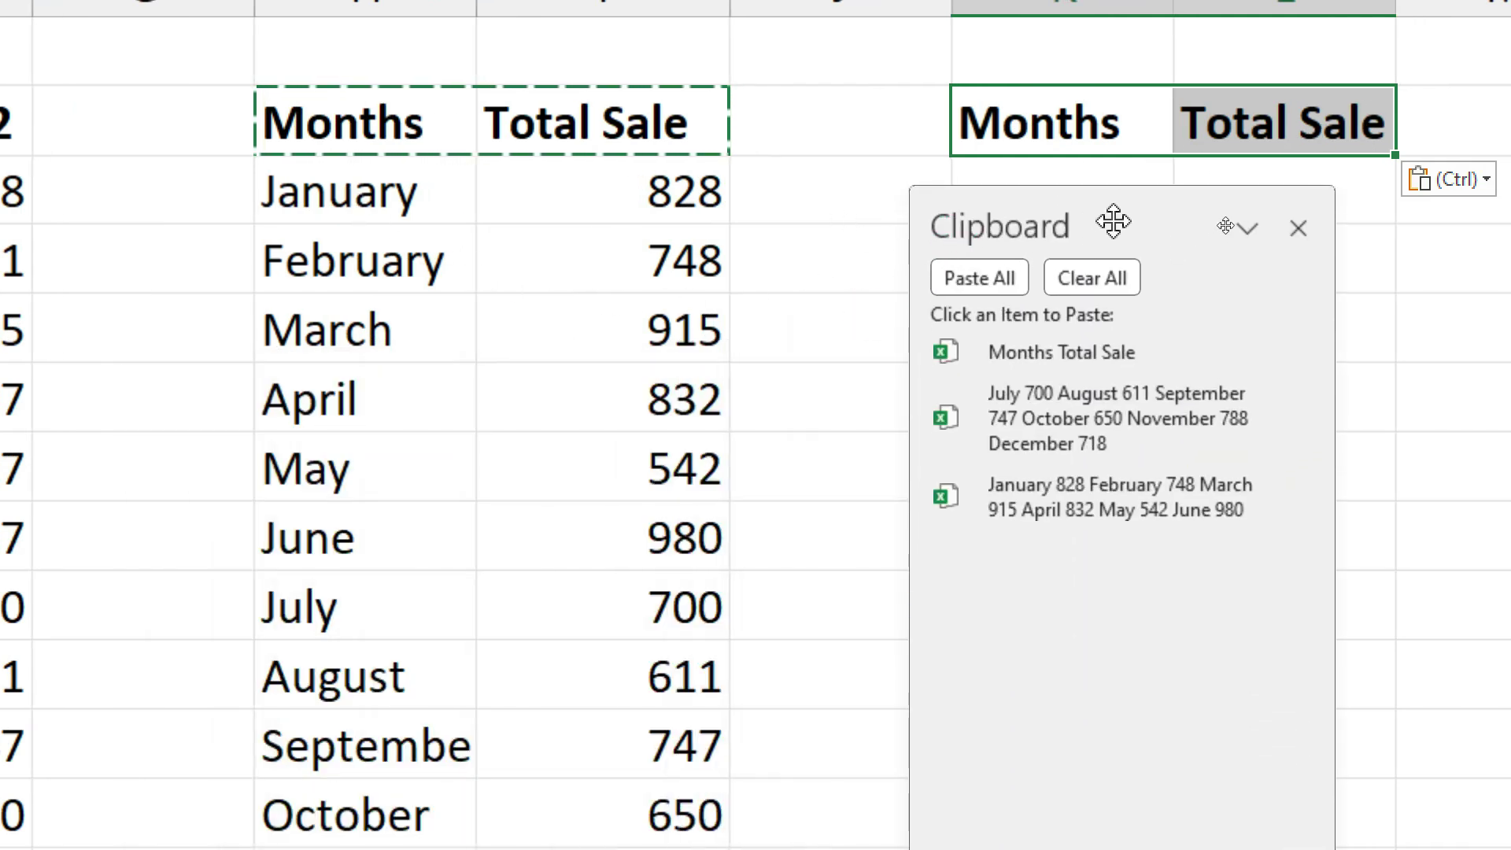
left_click_drag(1160, 220, 1206, 349)
left_click(280, 216)
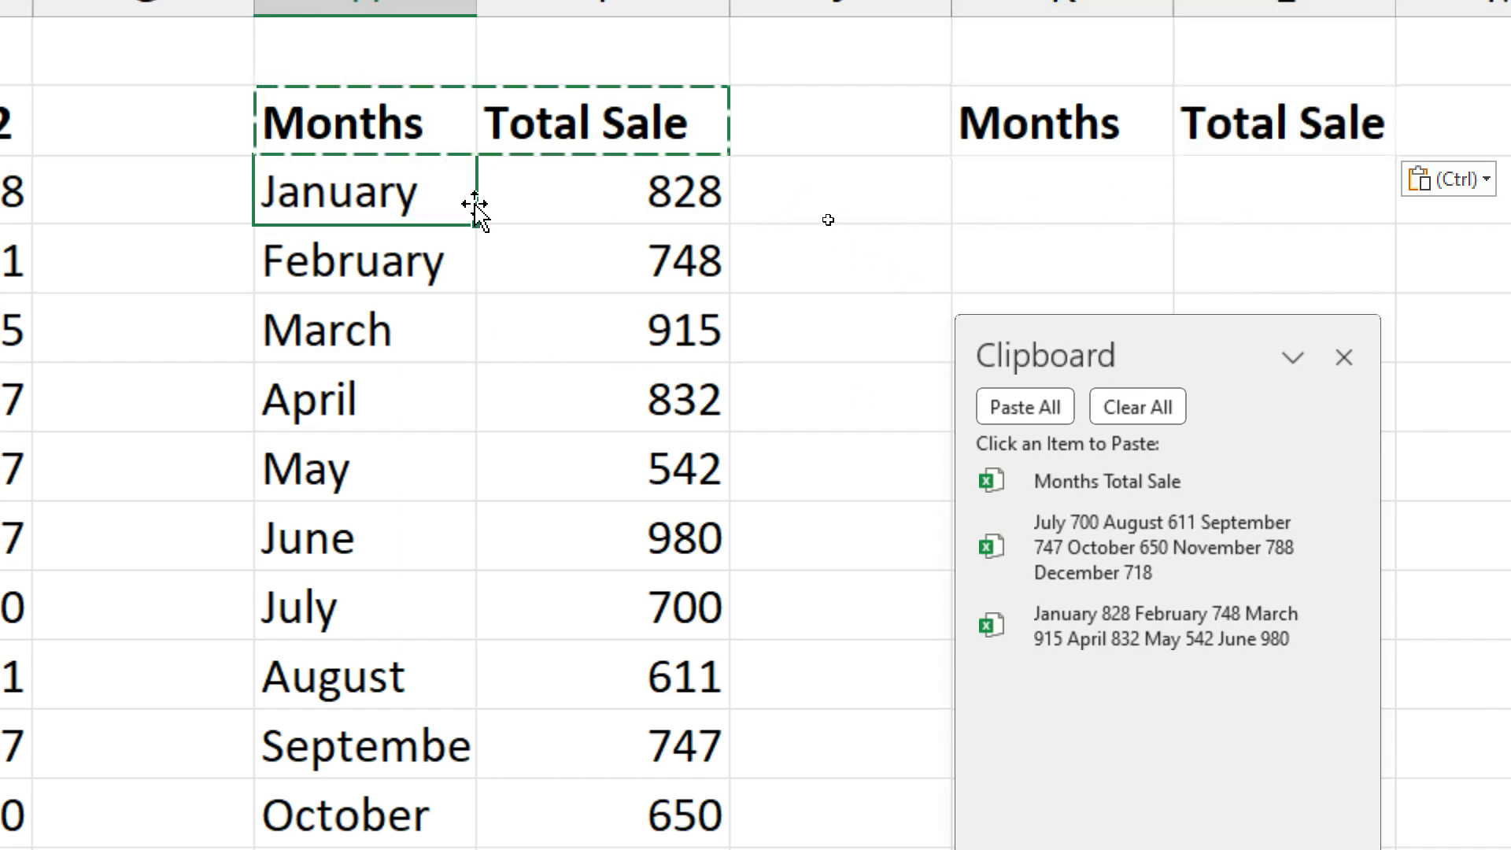
left_click_drag(294, 195, 652, 178)
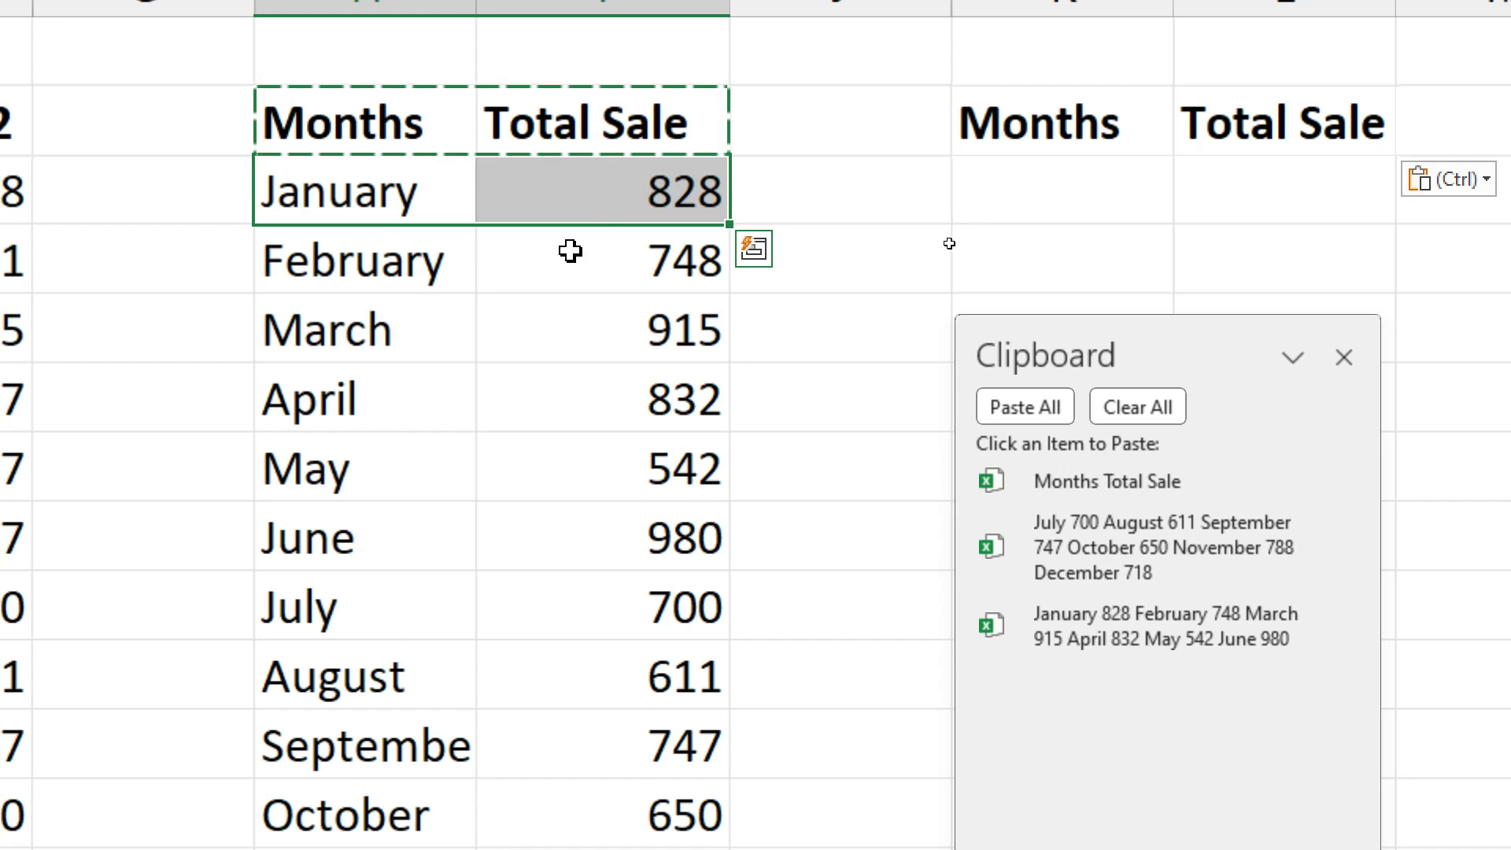
key("ctrl+c")
left_click(439, 386)
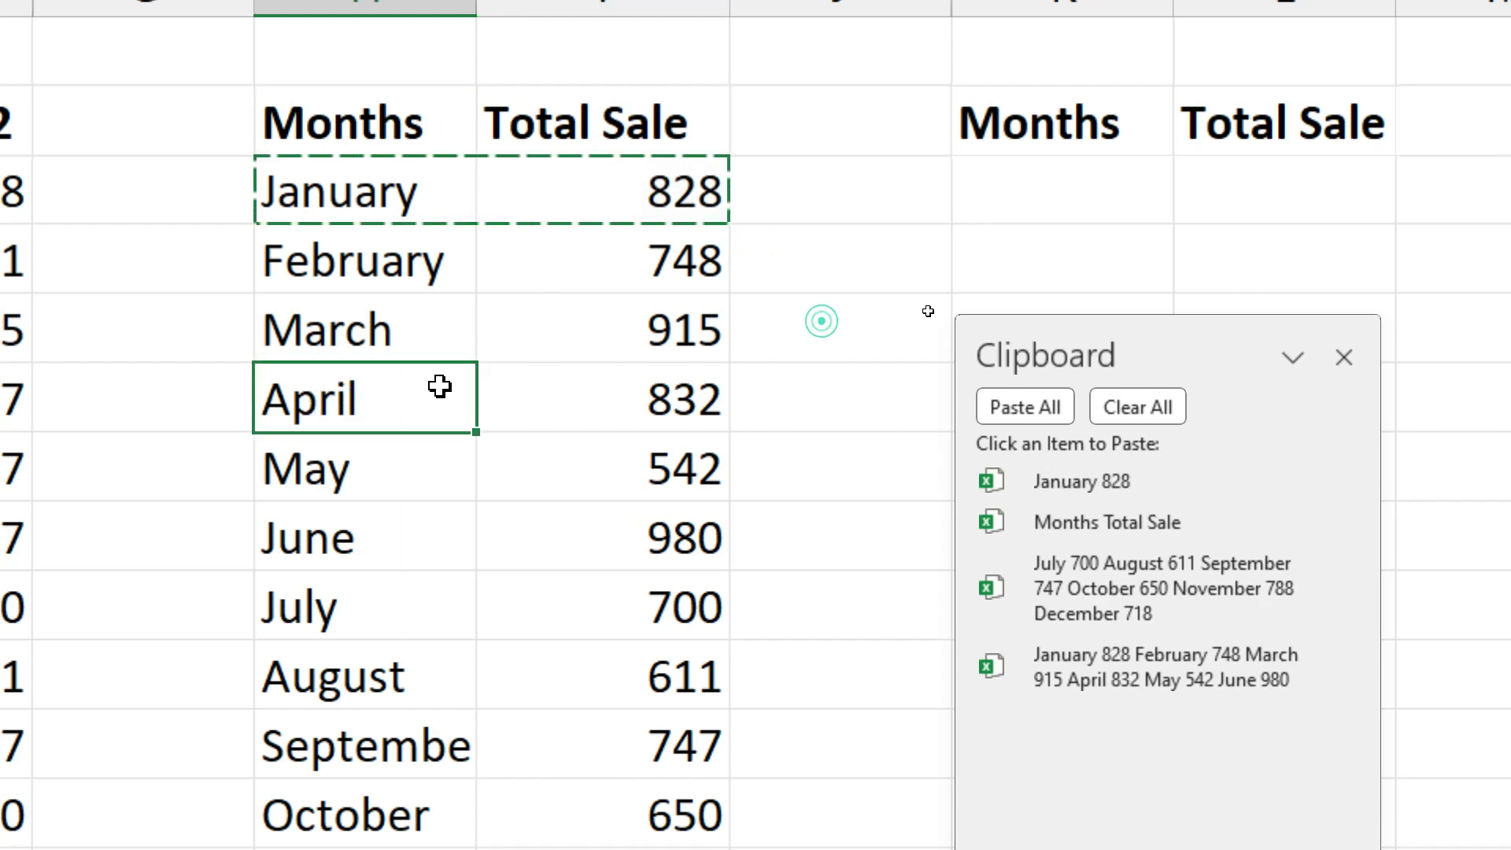
left_click_drag(439, 385, 691, 388)
key("ctrl+c")
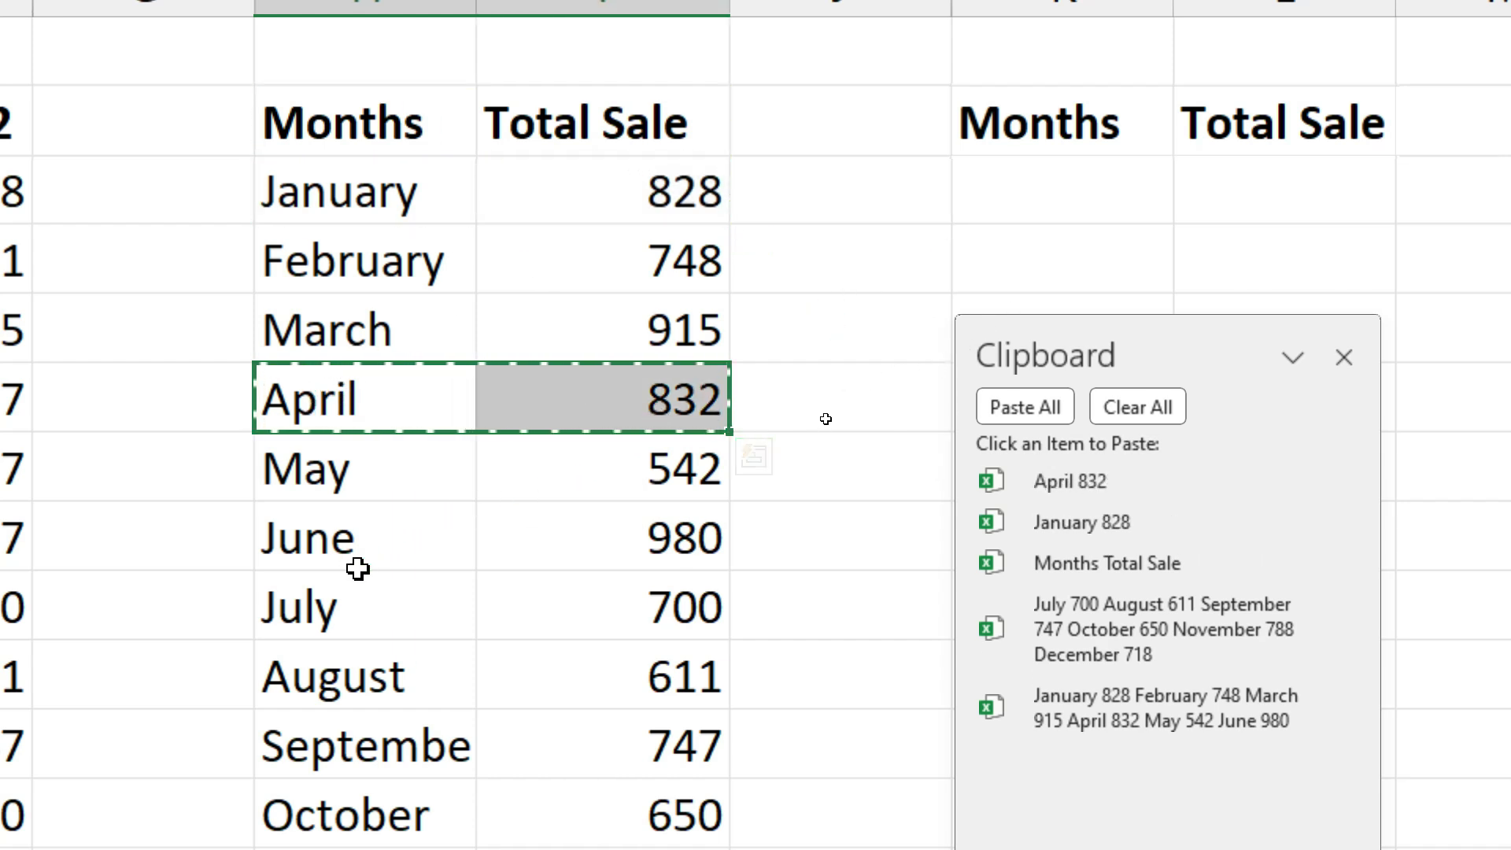
Copy the July (700), October (650) and December (718) rows separately
left_click_drag(297, 618, 583, 616)
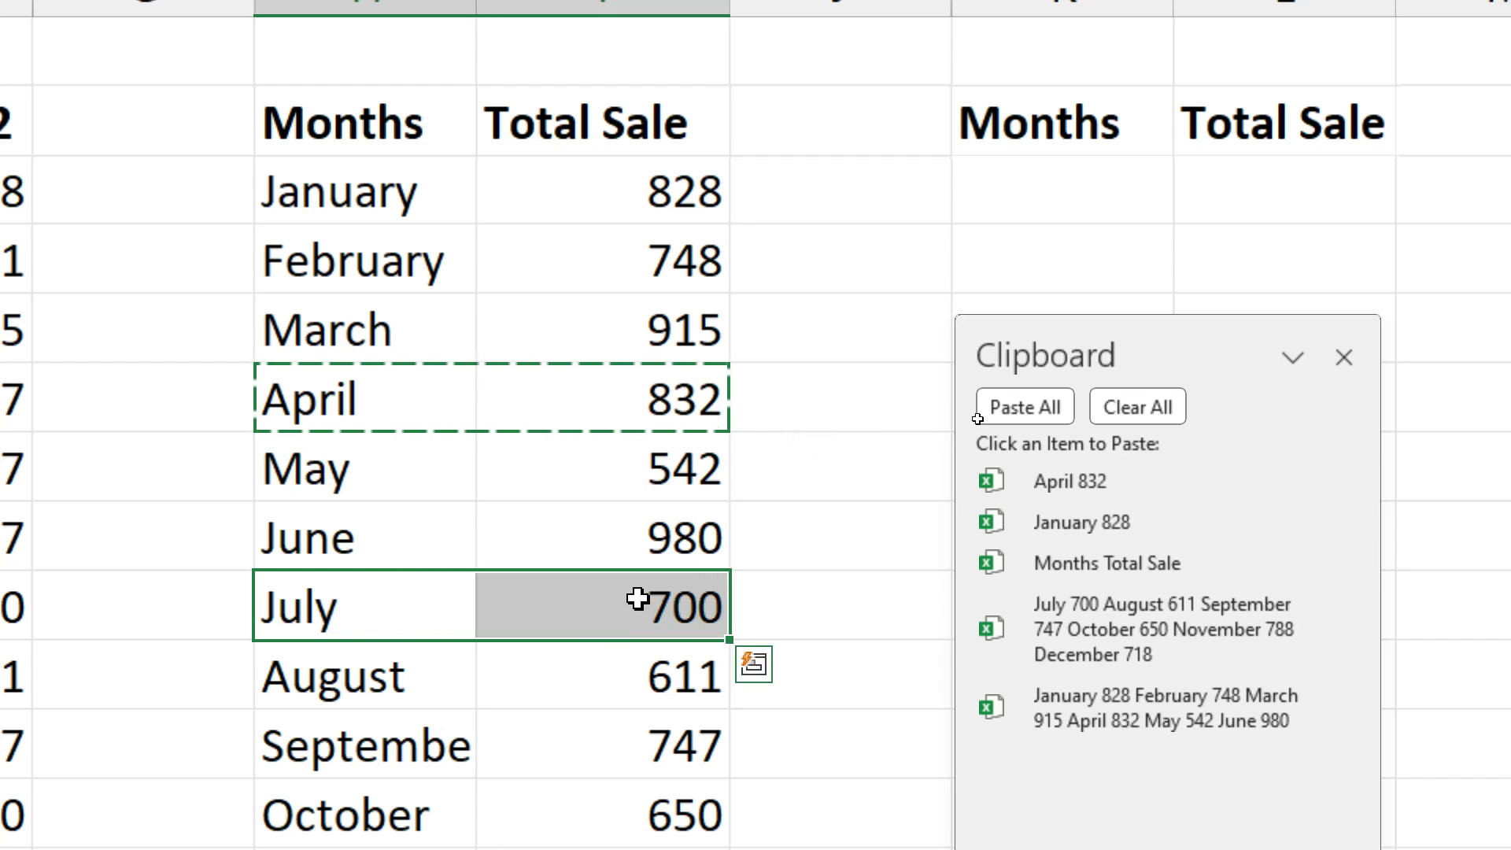
key("ctrl+c")
scroll(397, 719, "down", 1)
scroll(381, 724, "down", 1)
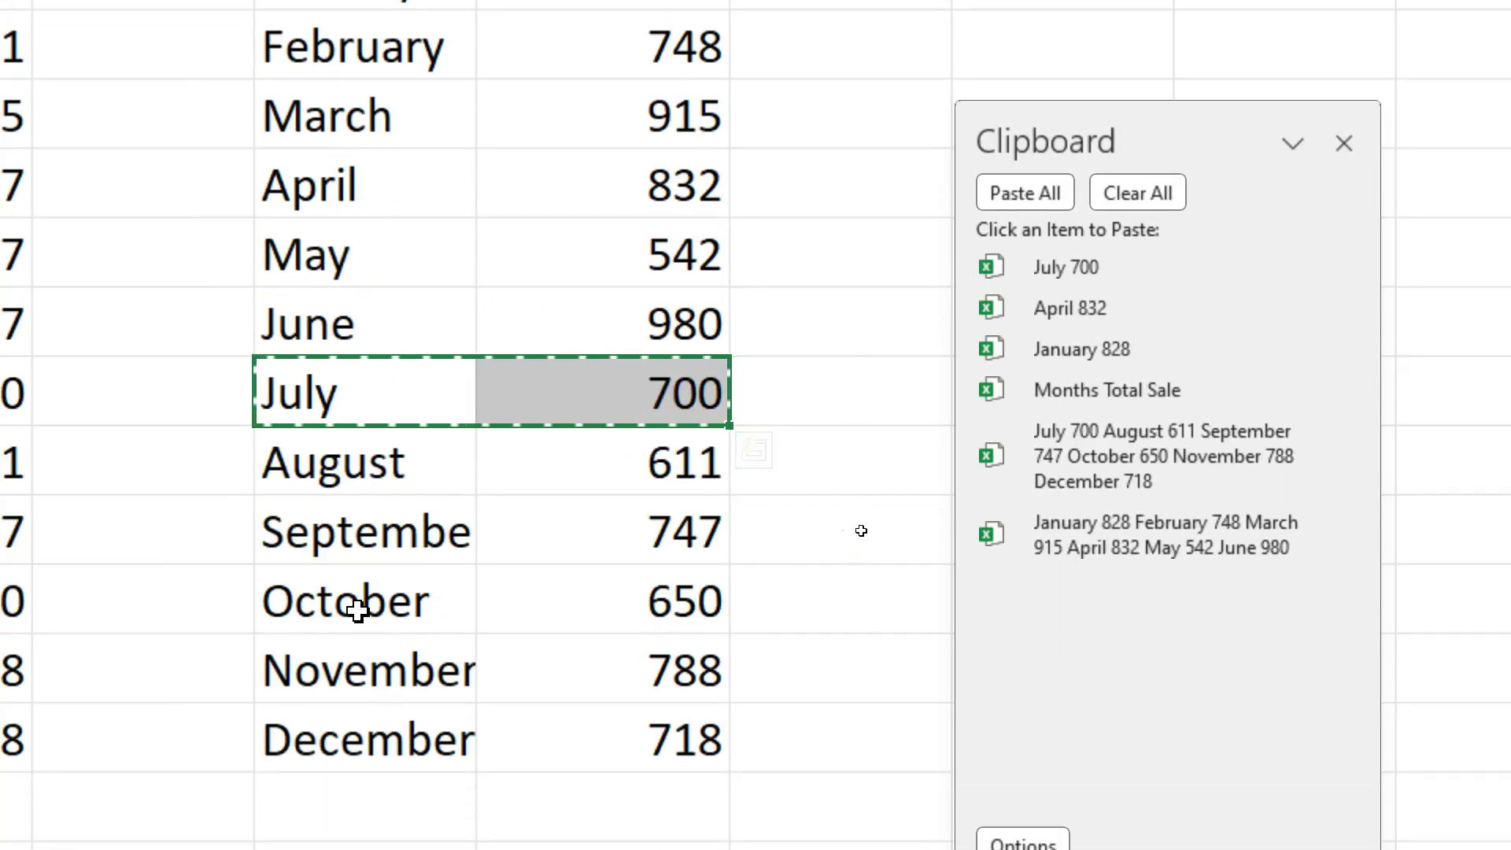
left_click_drag(358, 610, 617, 607)
key("ctrl+c")
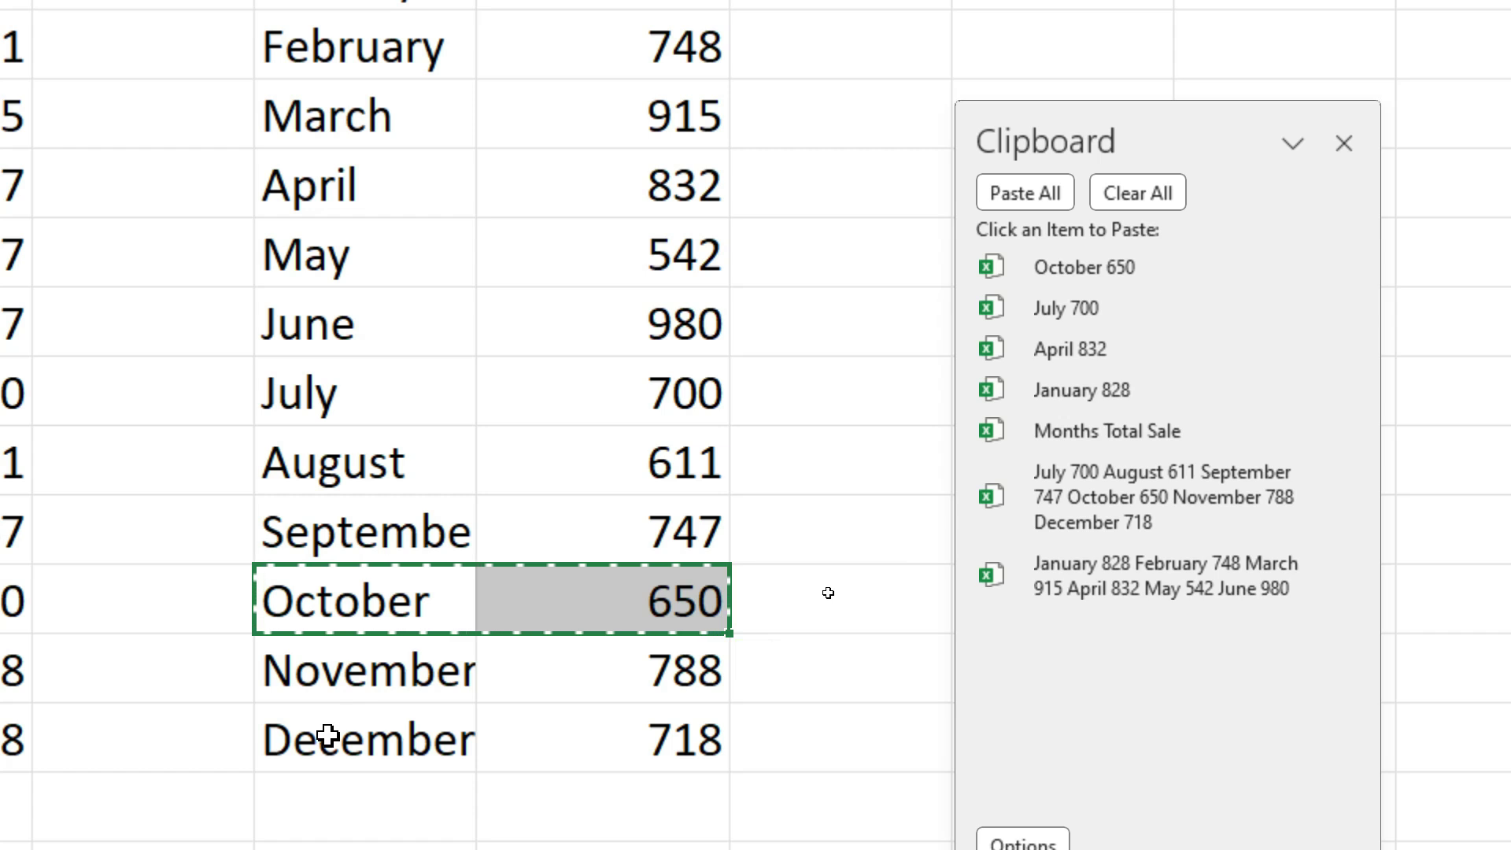
left_click_drag(326, 732, 601, 732)
key("ctrl+c")
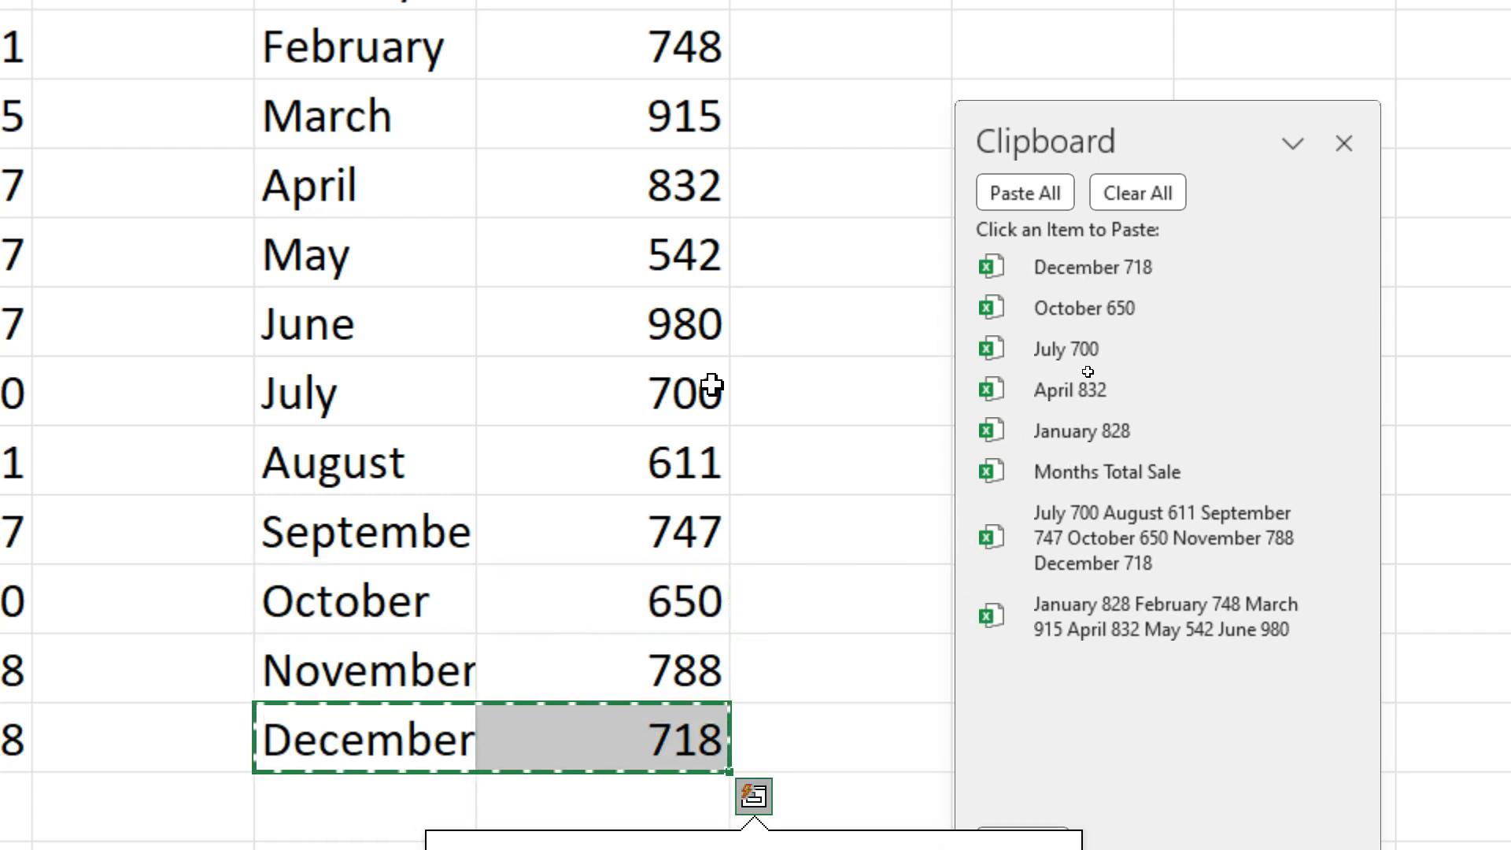
left_click_drag(1165, 131, 1173, 196)
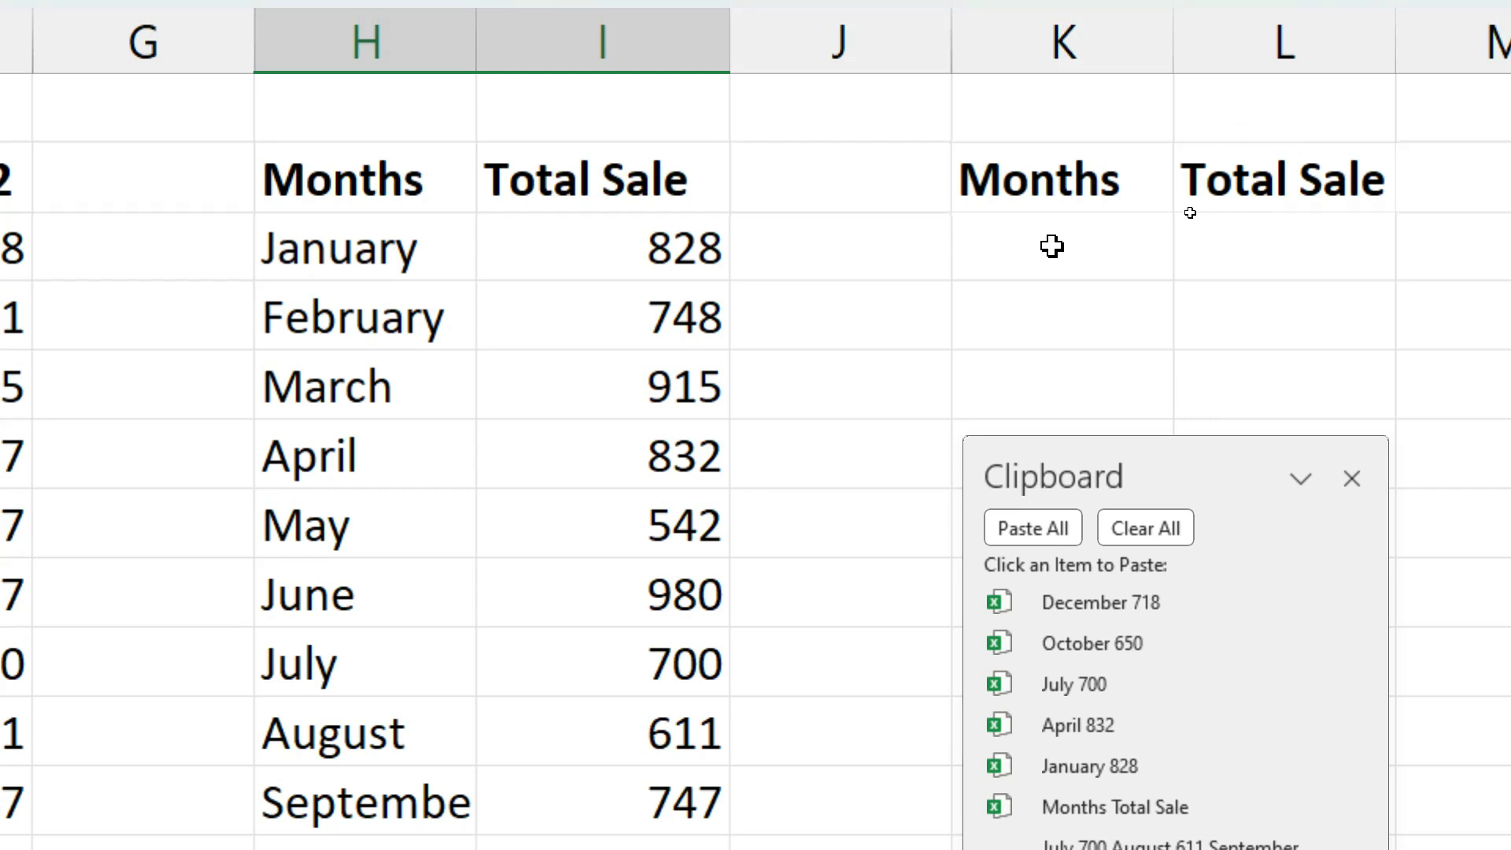
left_click(1052, 246)
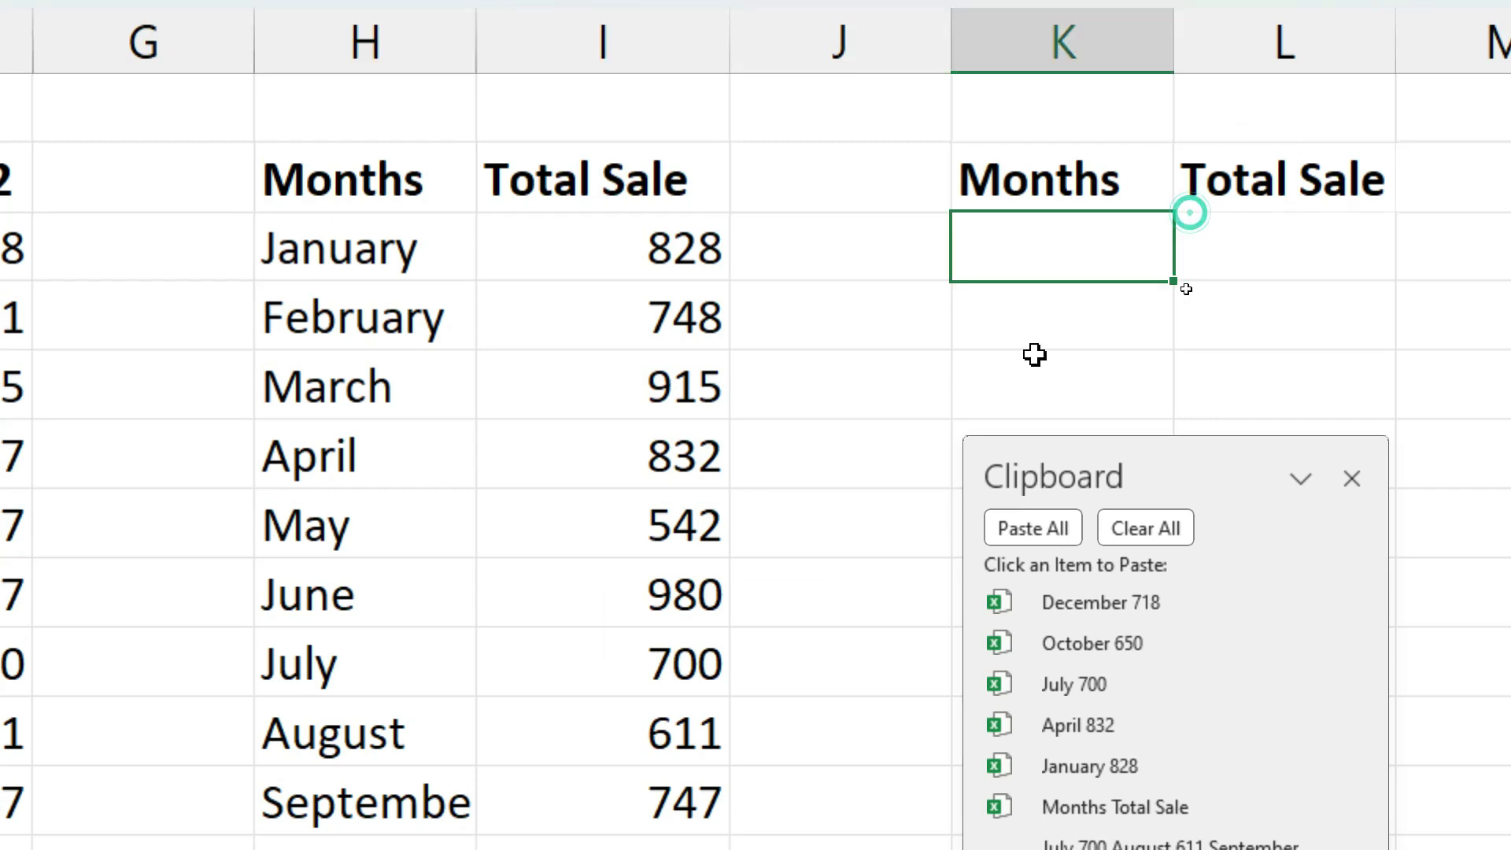
Delete the header and six-month items from the Clipboard pane, then Paste All at K3
left_click_drag(1015, 478, 515, 134)
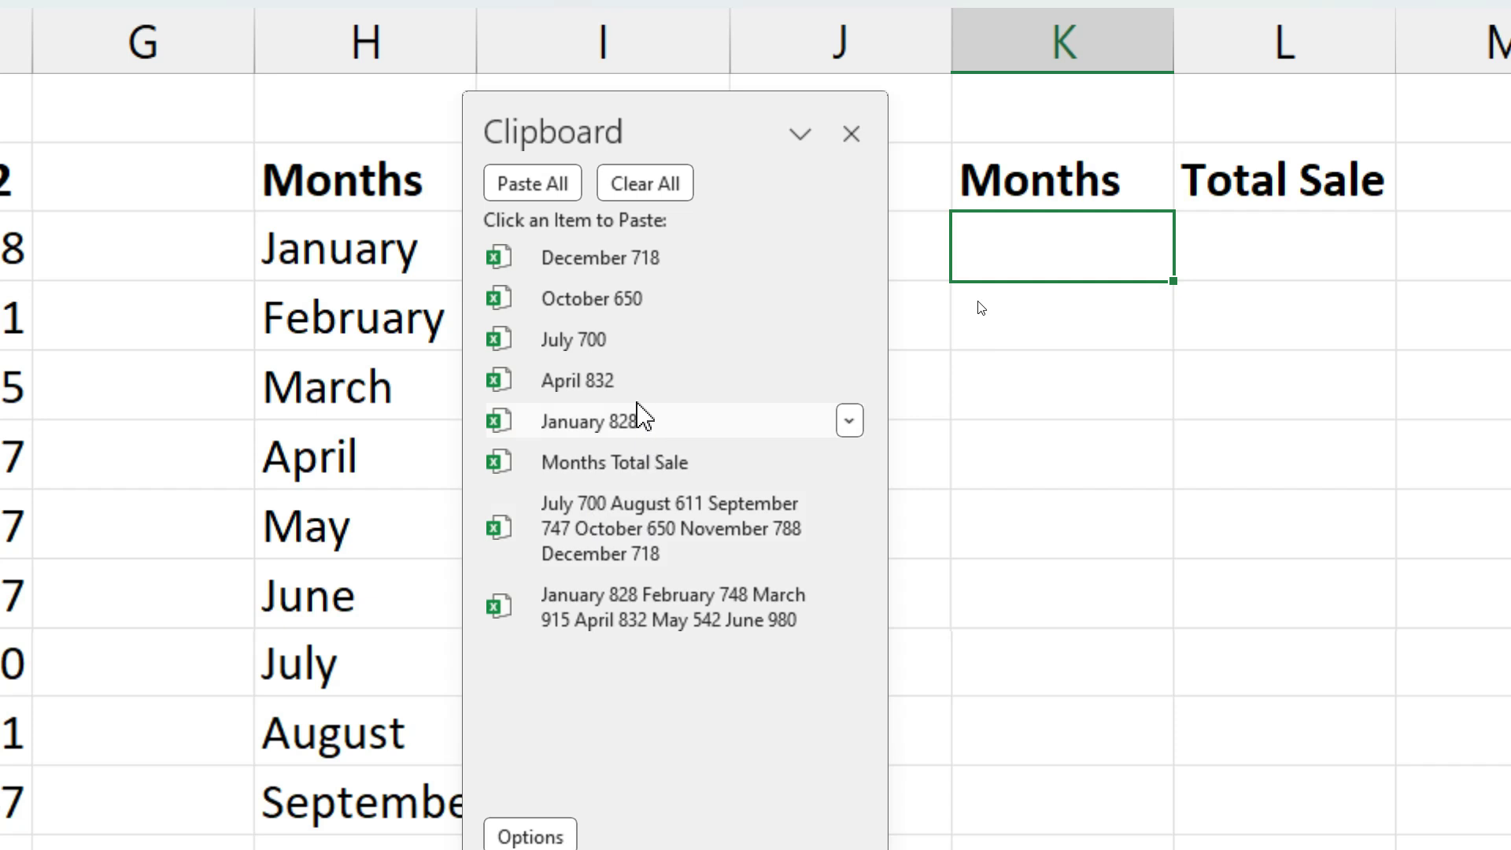
mouse_move(1114, 806)
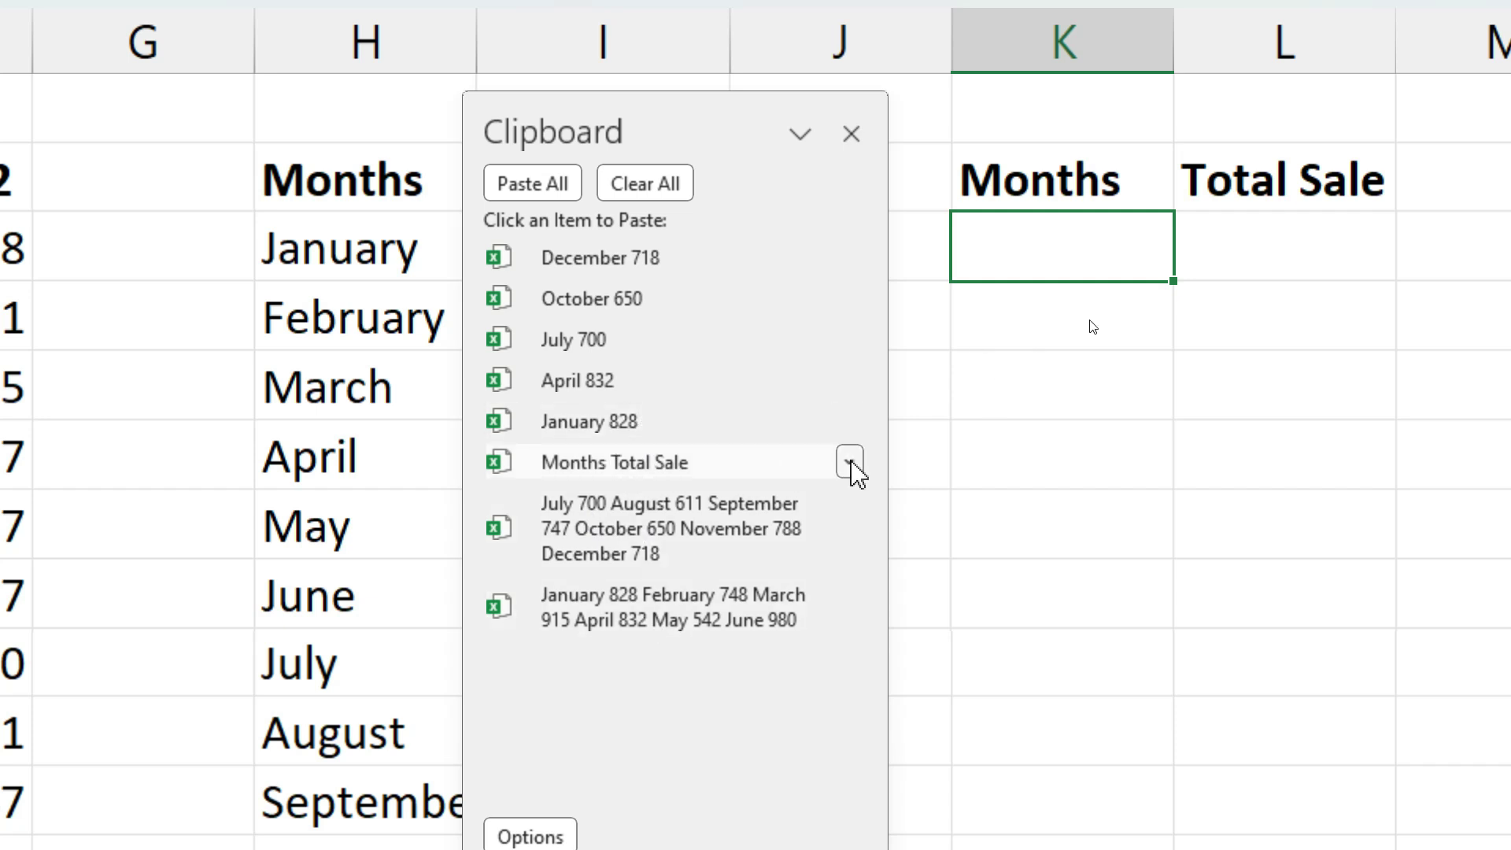
left_click(850, 464)
left_click(790, 543)
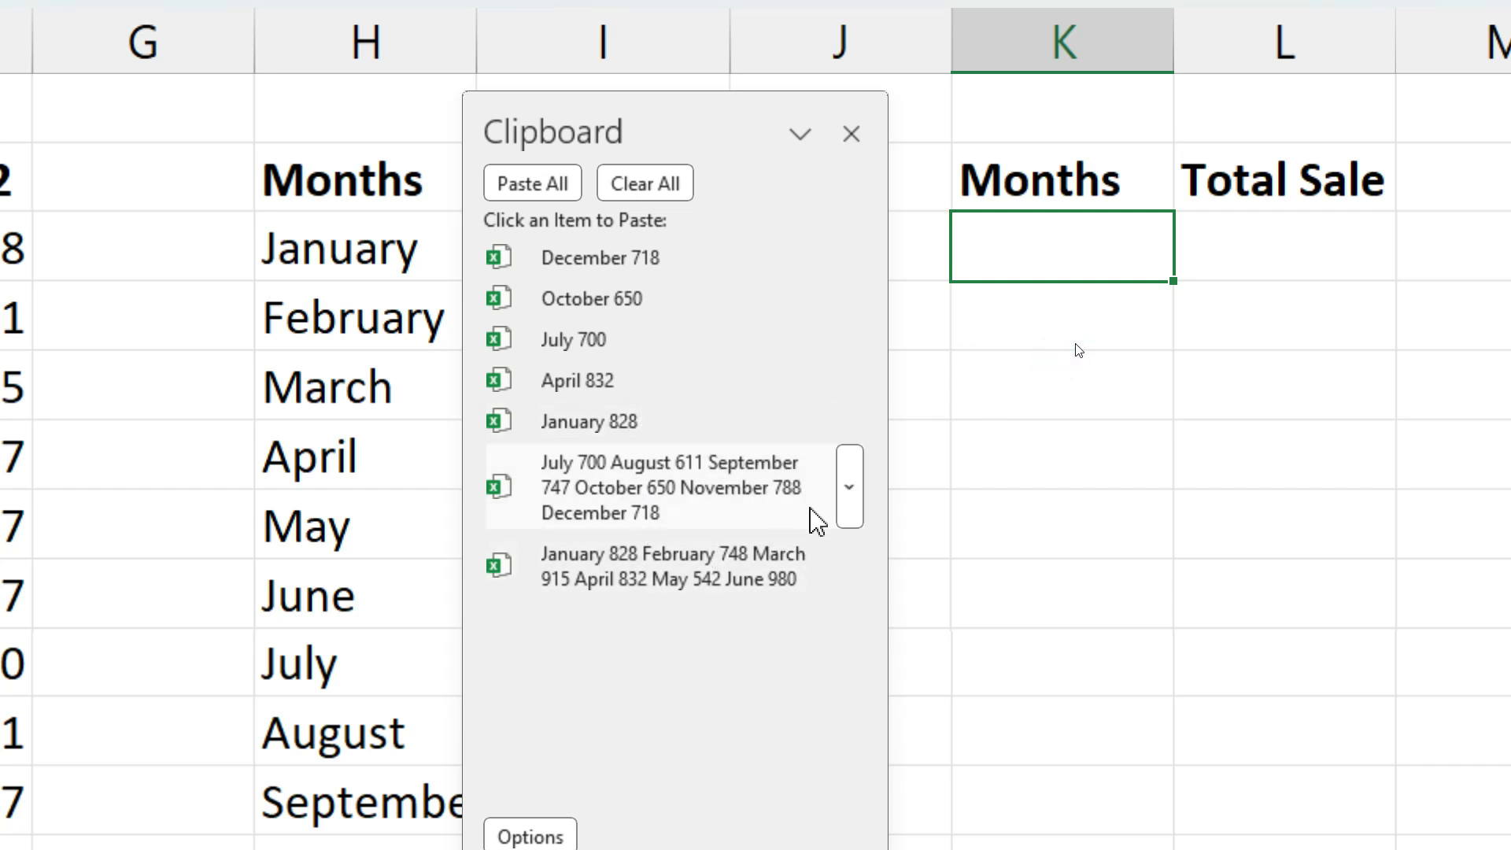
left_click(850, 488)
left_click(816, 607)
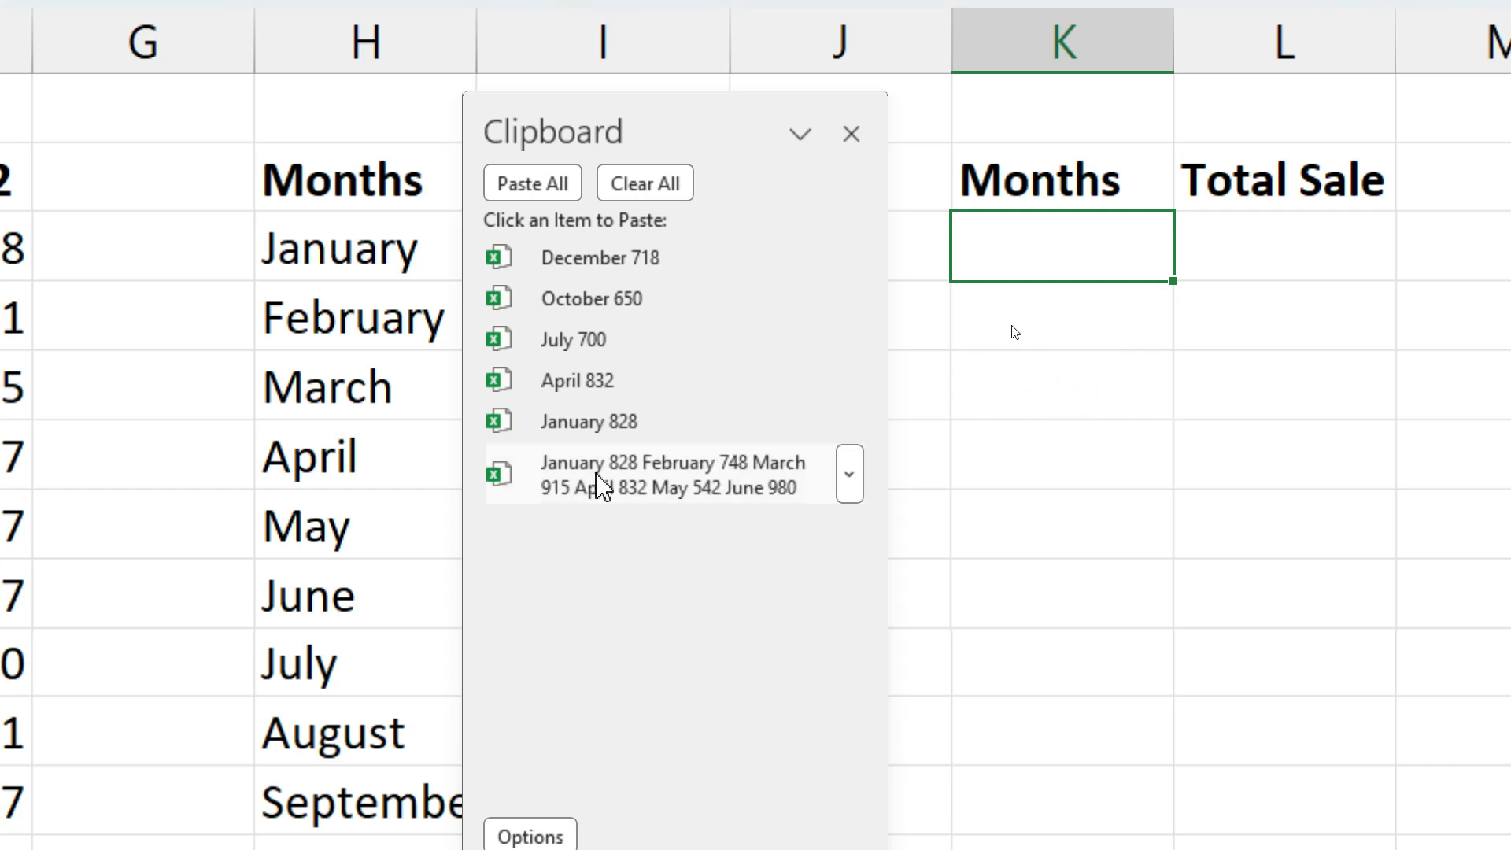
left_click(850, 474)
left_click(813, 579)
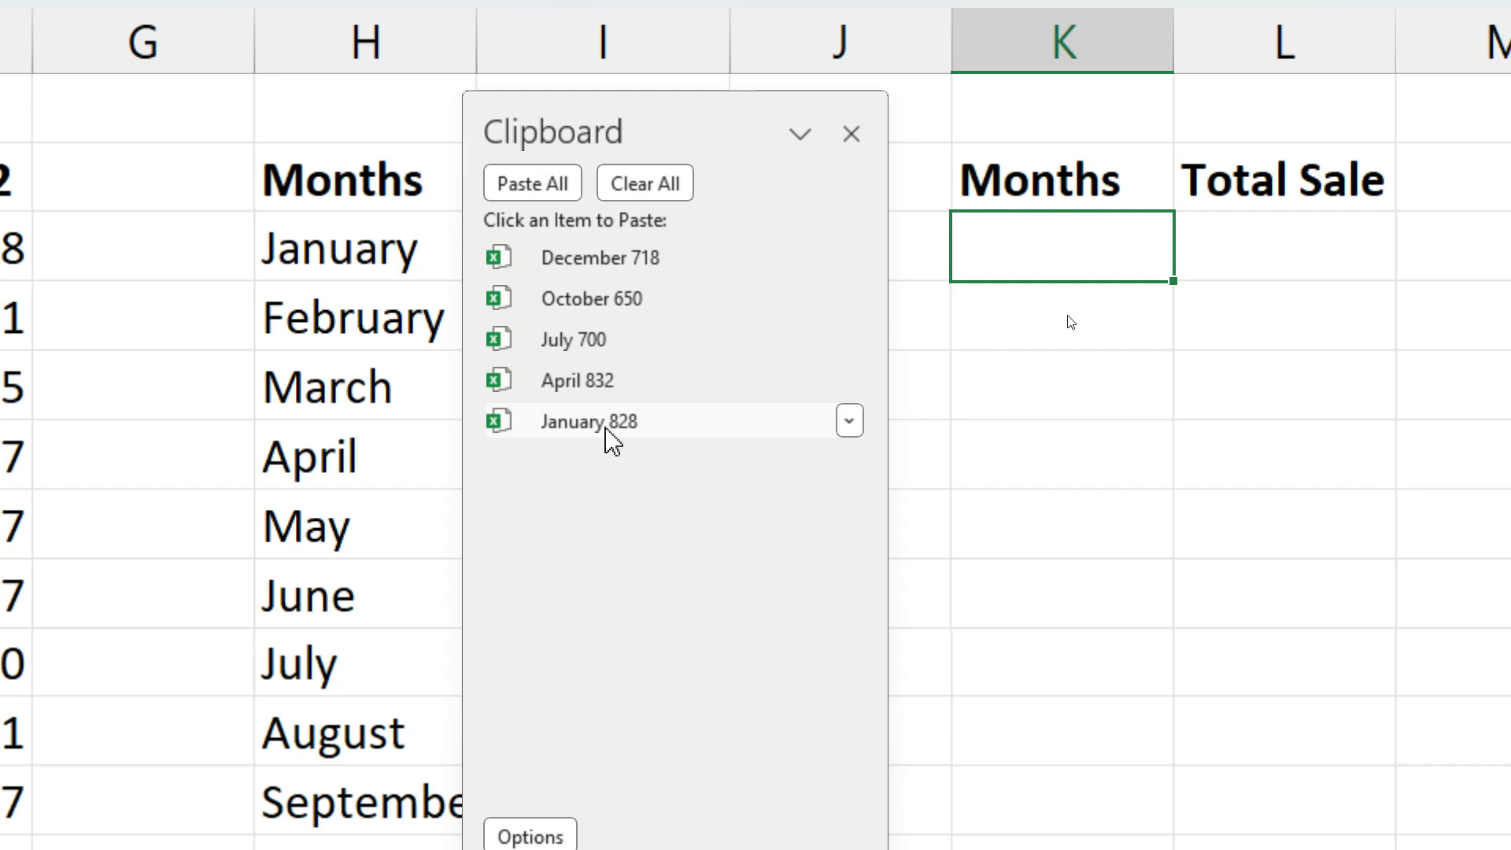
left_click(535, 189)
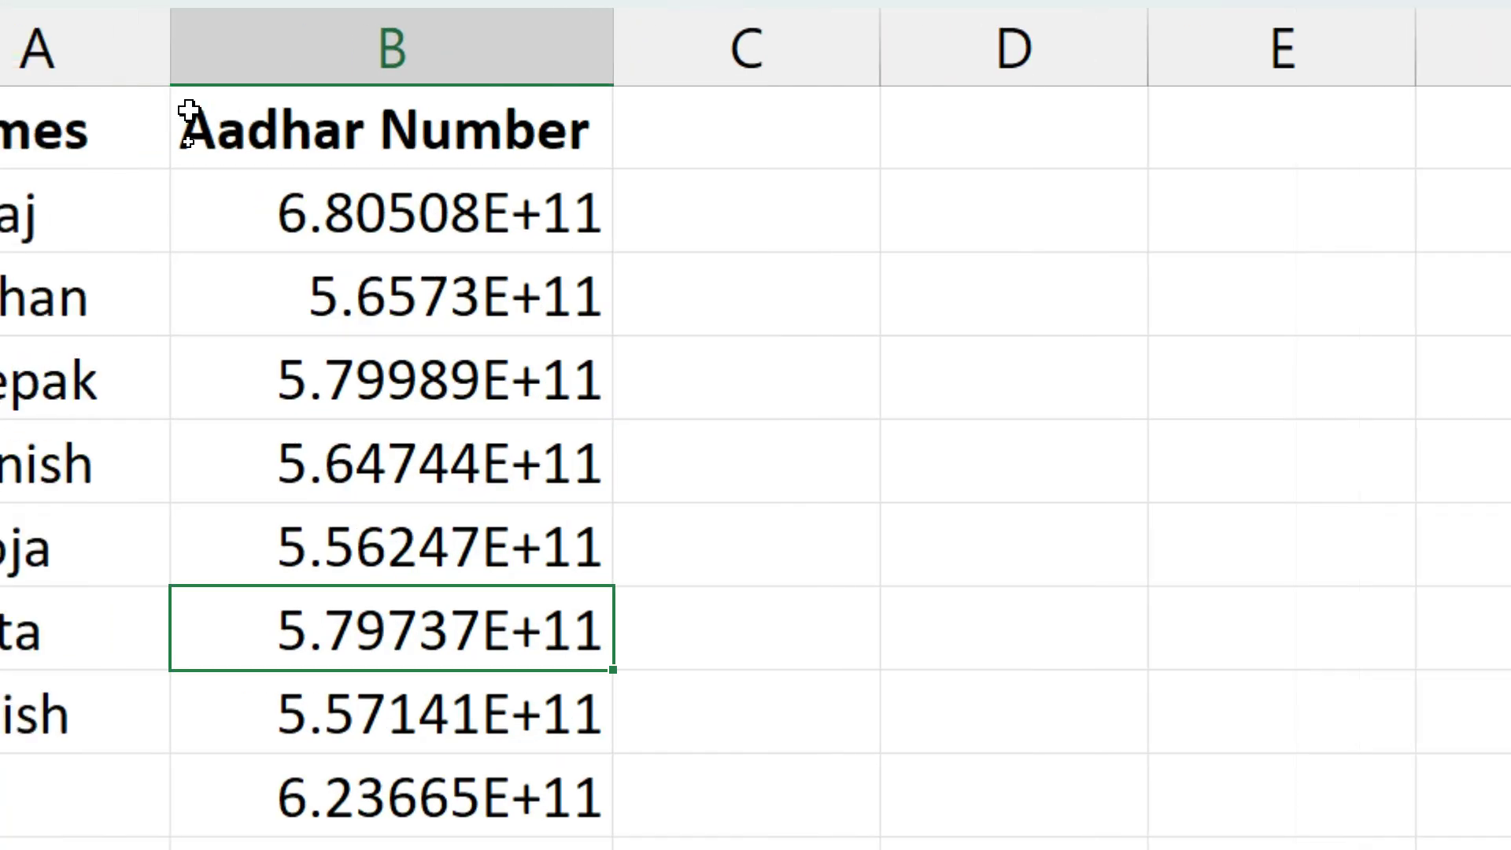
Inspect the Aadhar numbers in column B, which display in E+11 notation
key("alt")
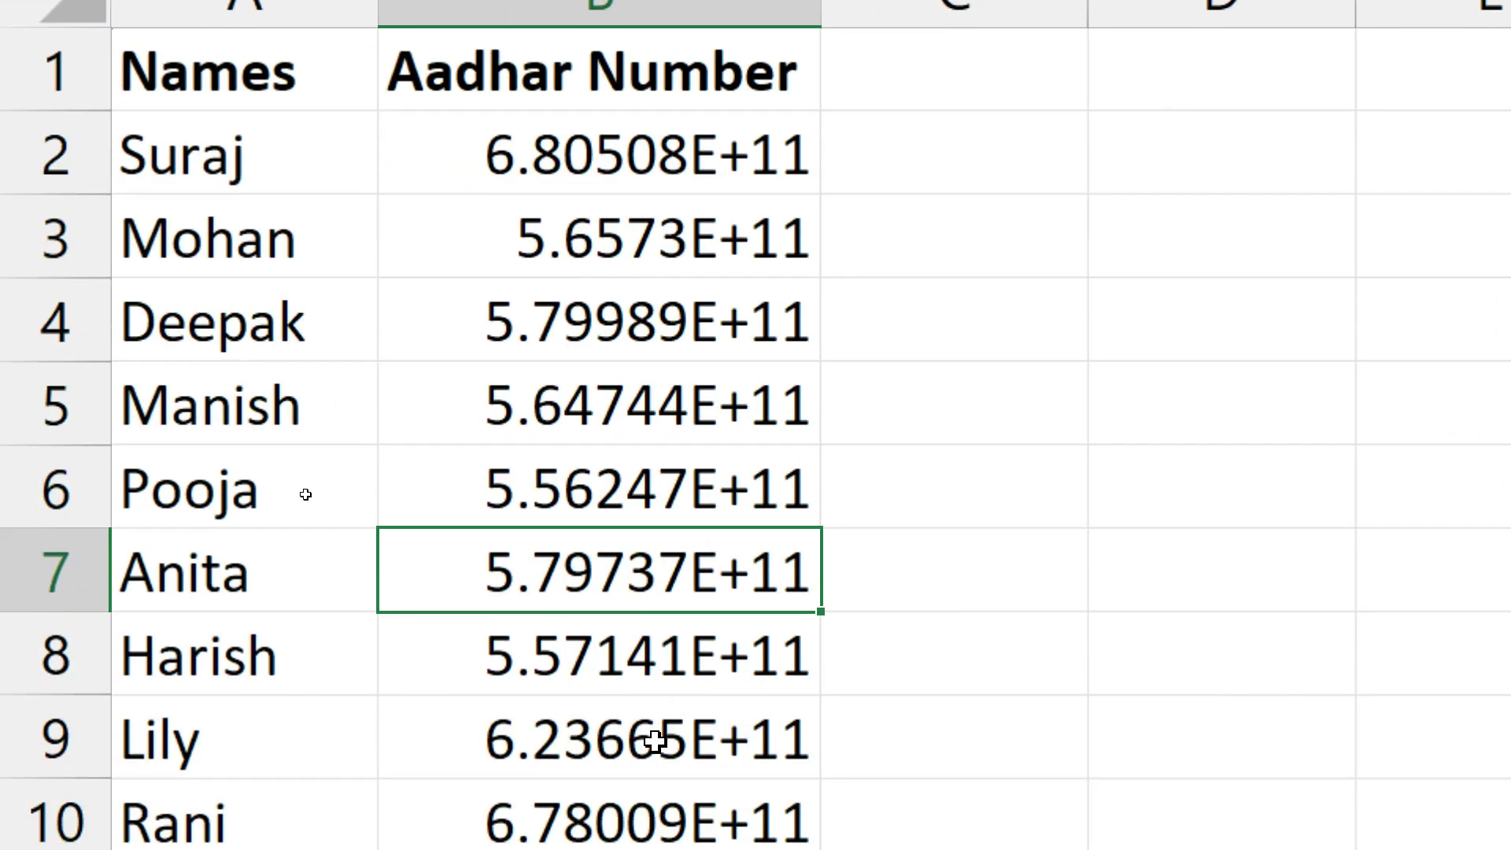
left_click_drag(230, 163, 236, 472)
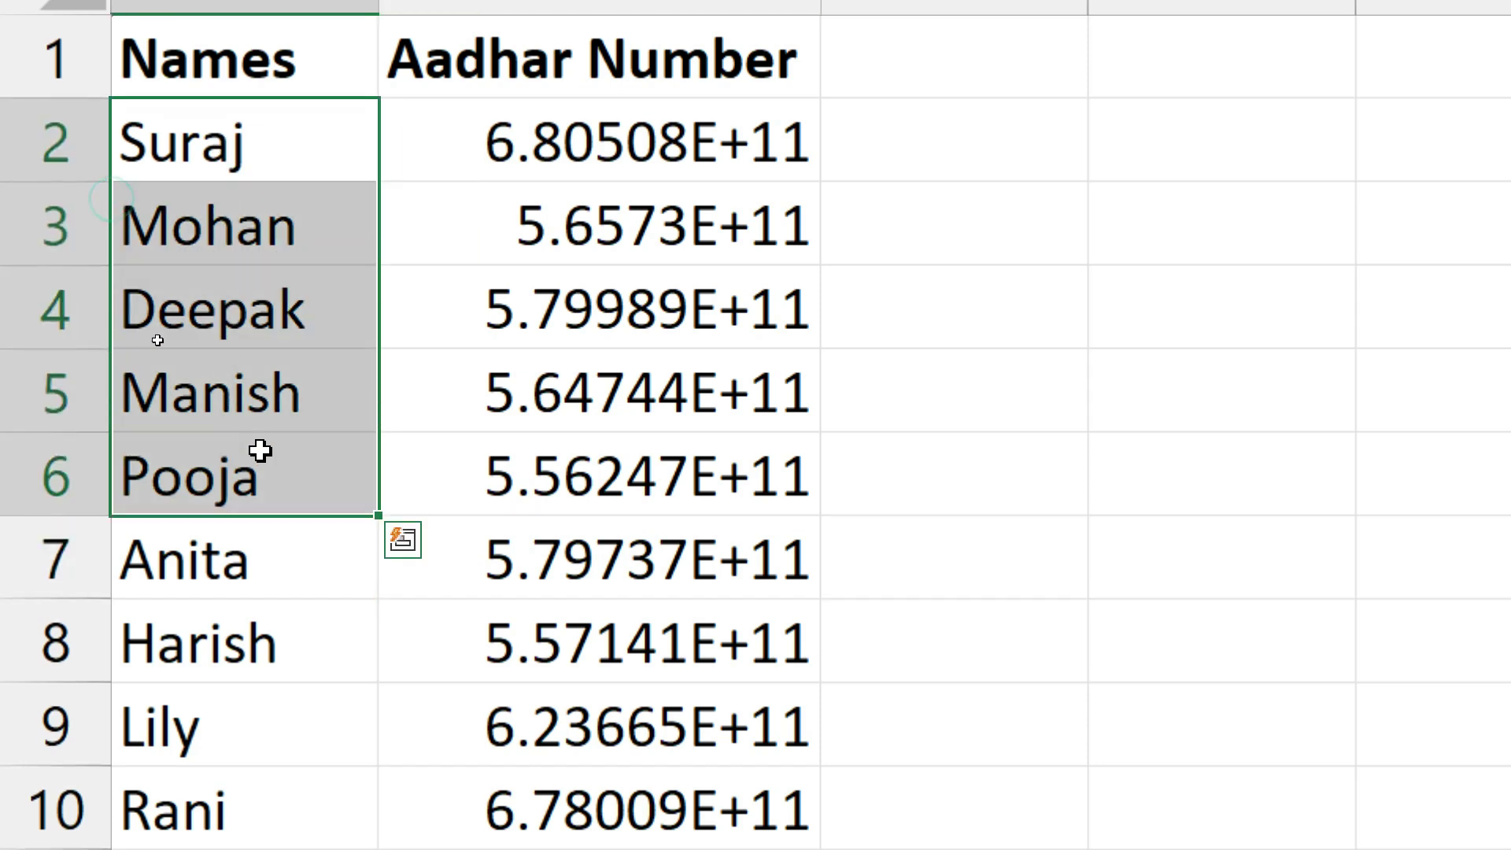
mouse_move(597, 141)
left_mouse_down()
mouse_move(641, 244)
mouse_move(674, 634)
left_mouse_up()
left_click(674, 635)
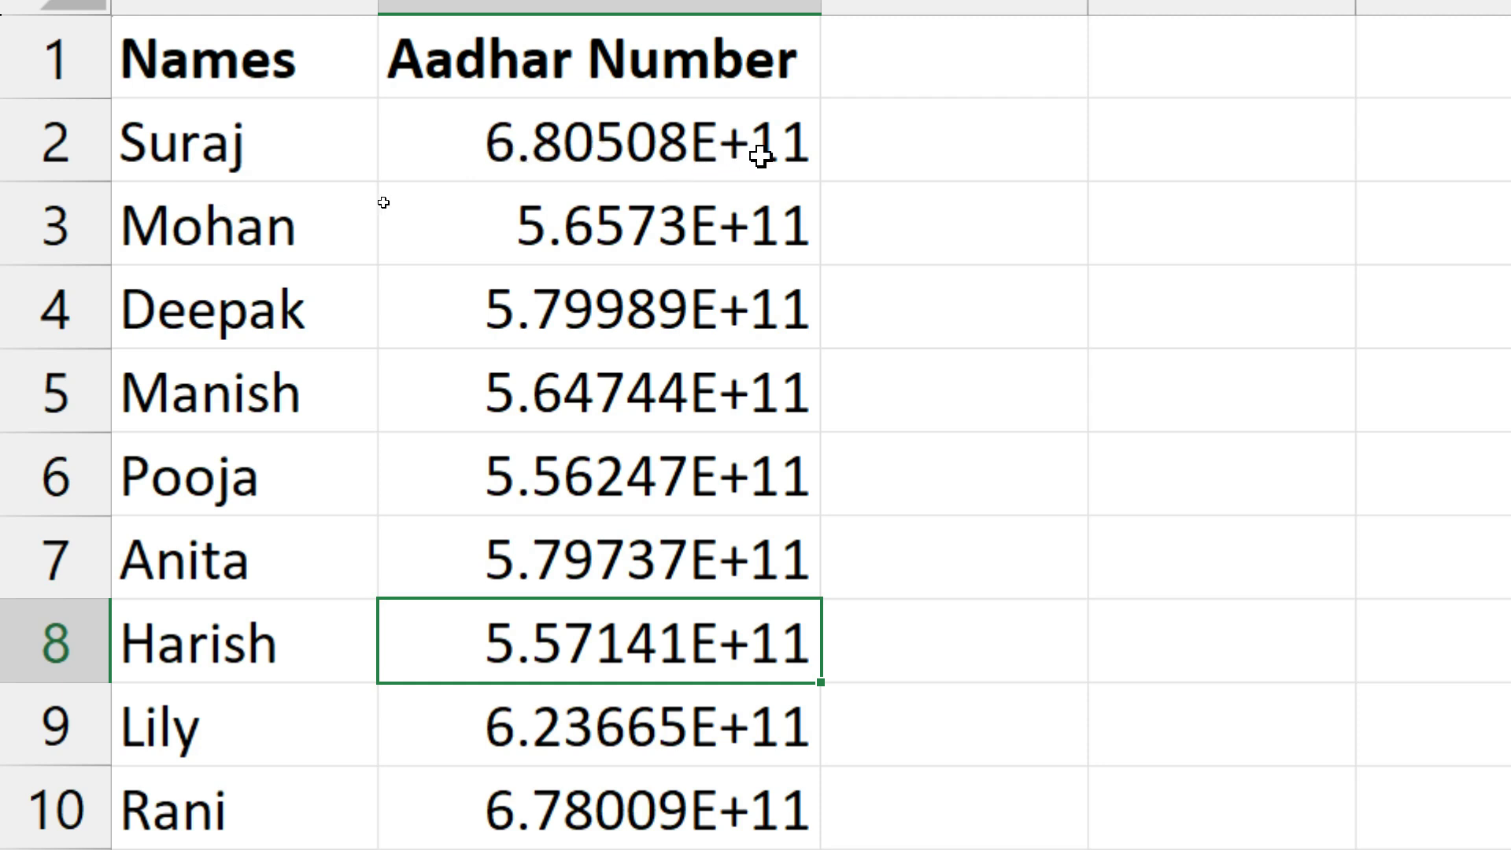
left_click_drag(675, 157, 739, 621)
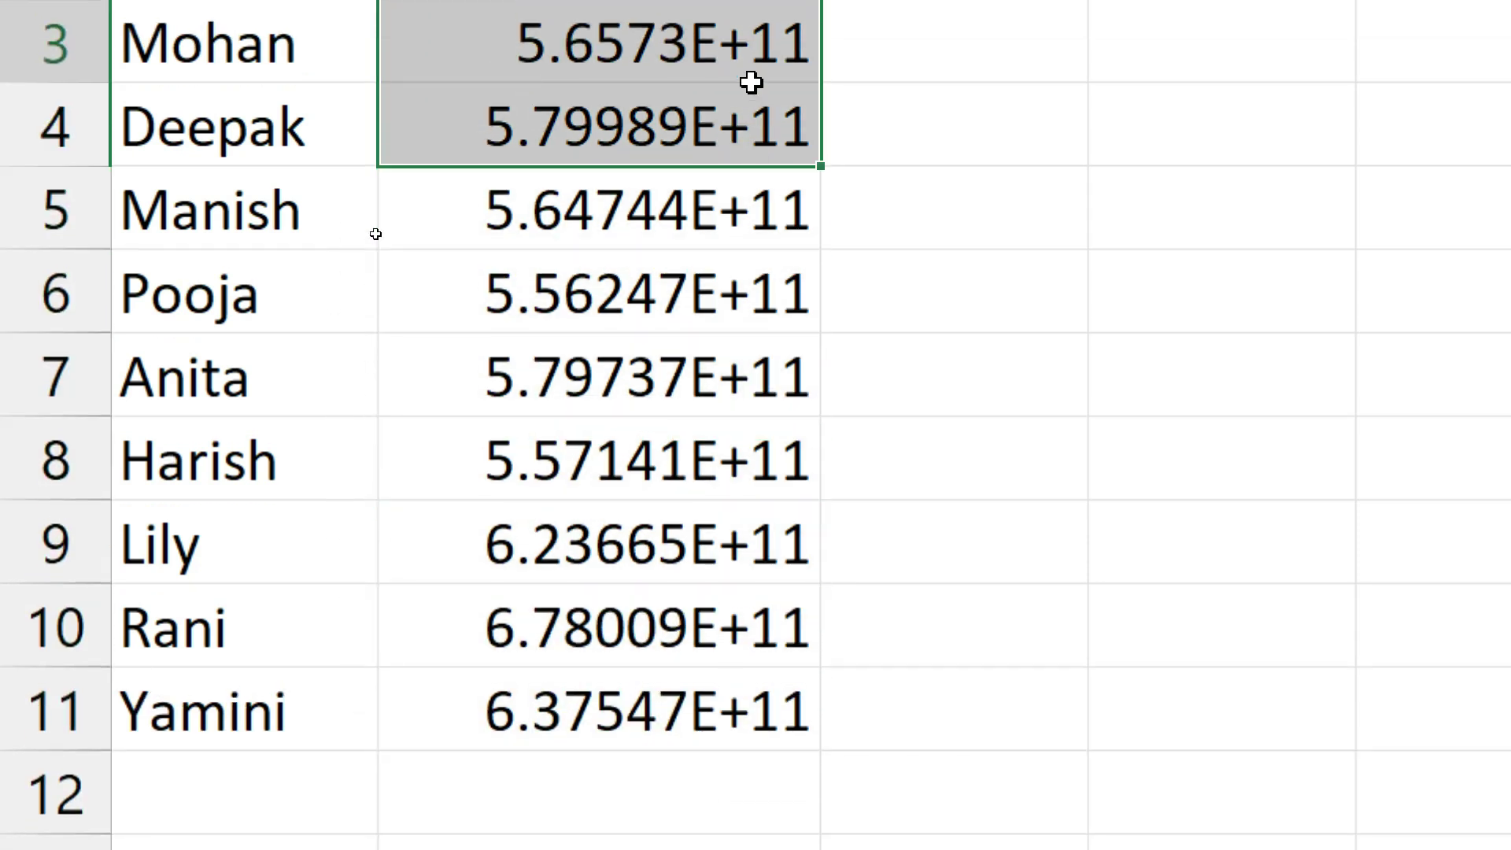
left_click_drag(738, 621, 693, 189)
left_click(684, 265)
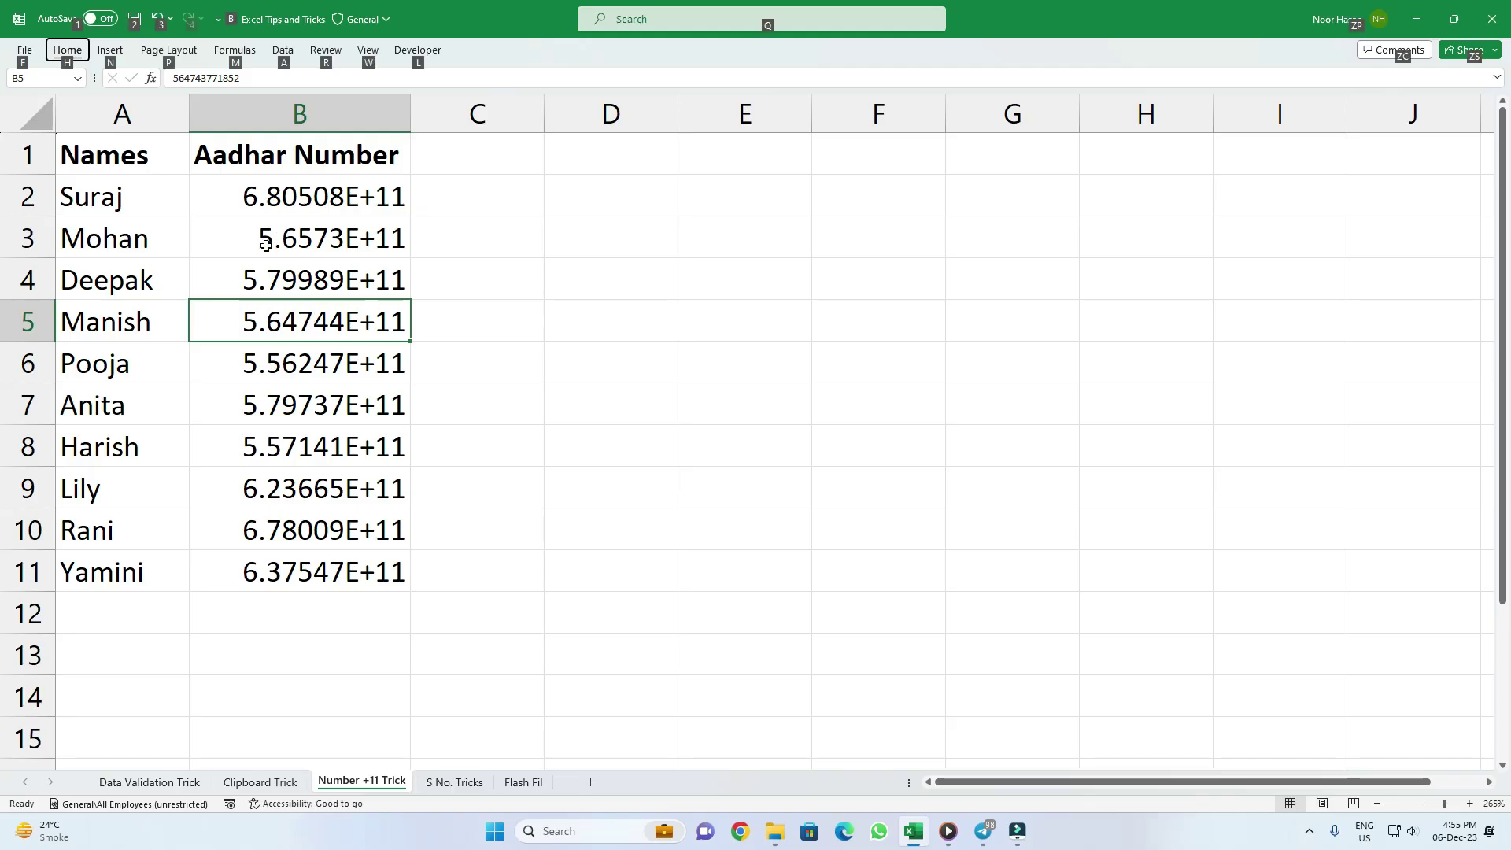
left_click(317, 256)
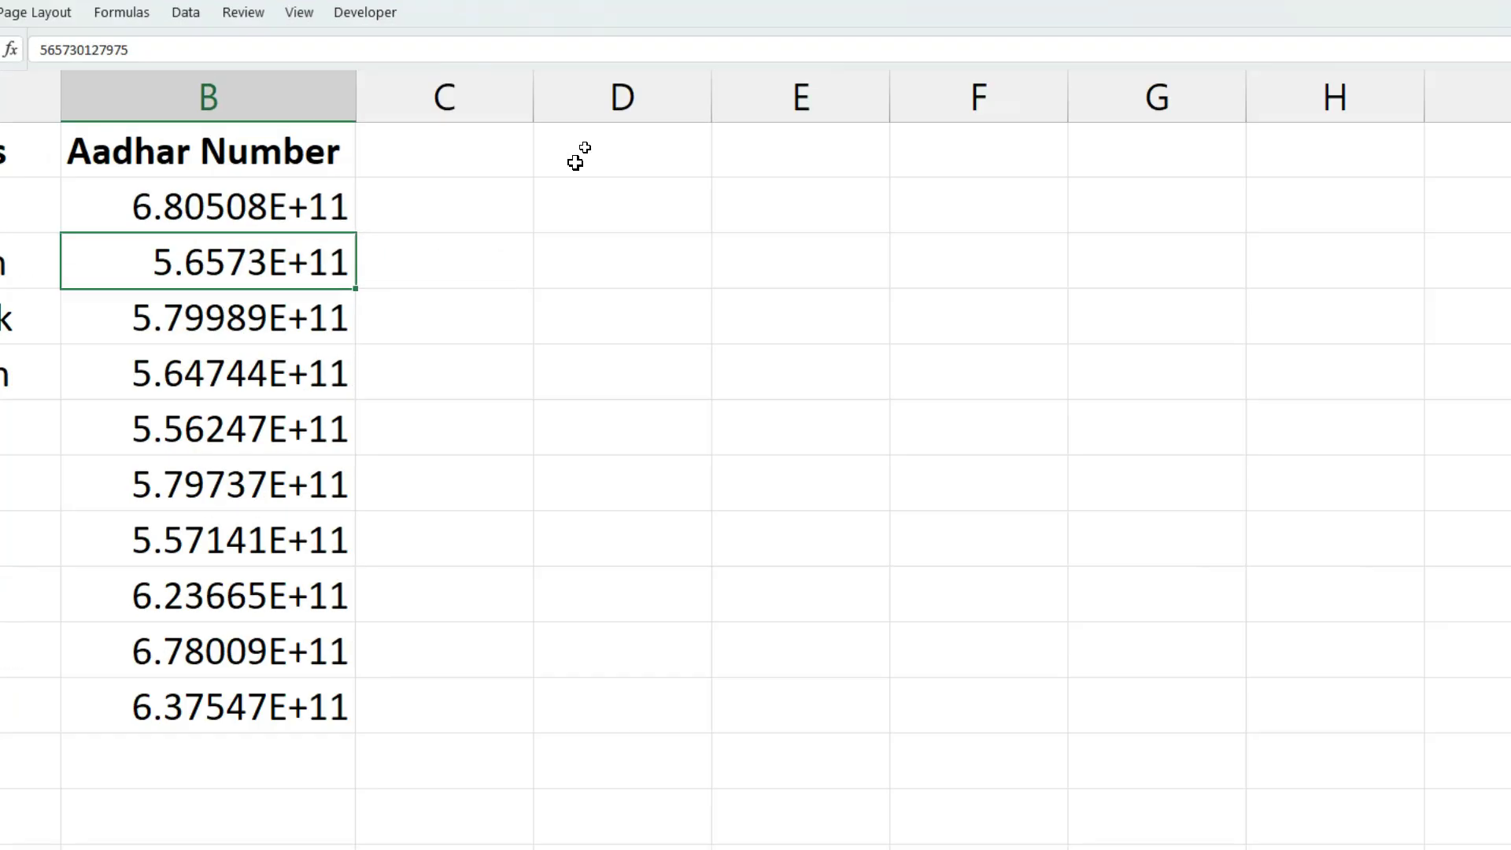
key("alt")
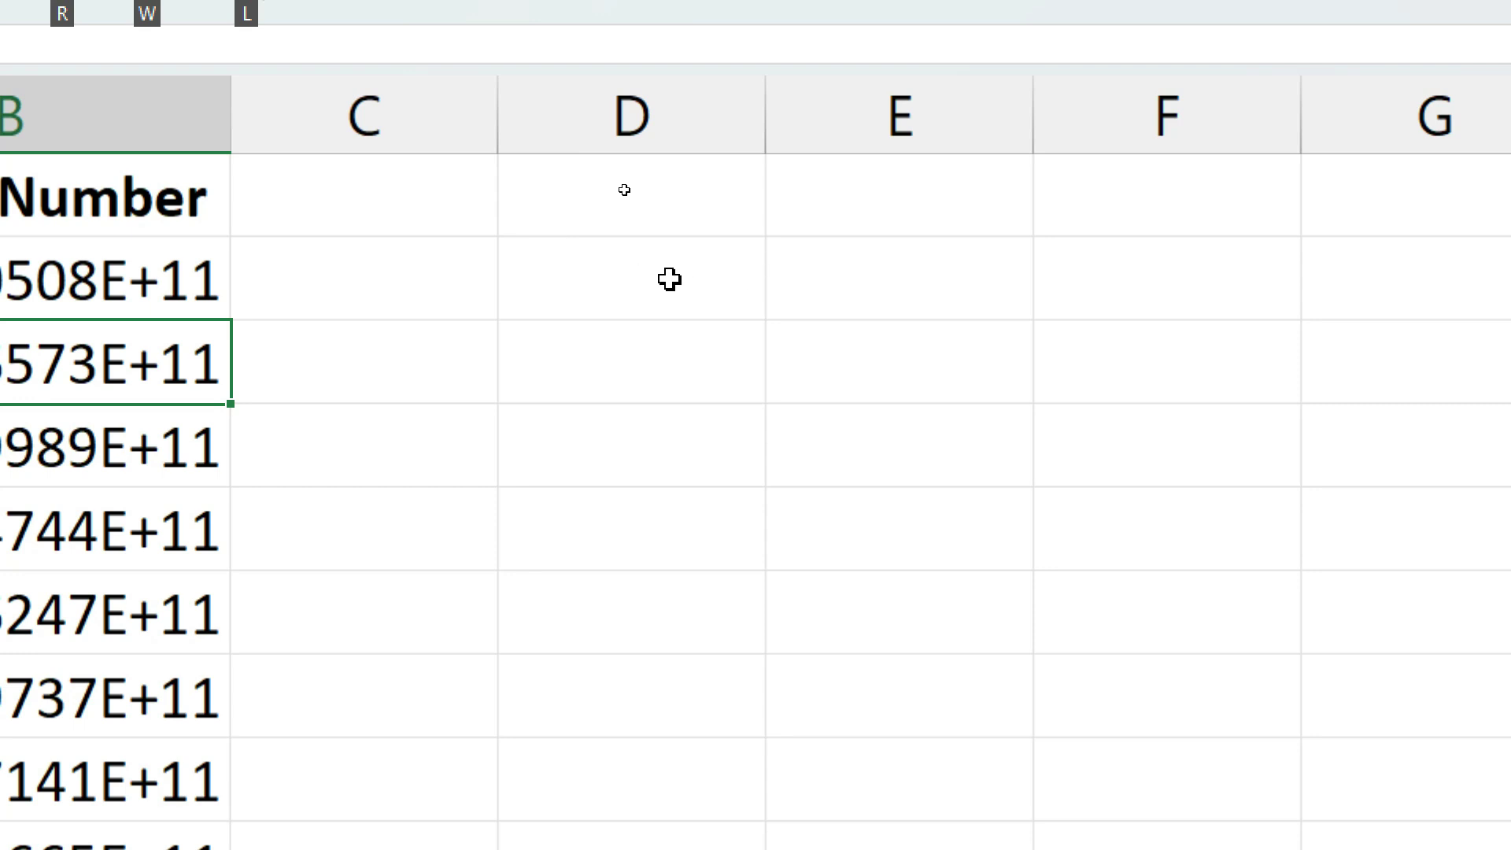
left_click(669, 278)
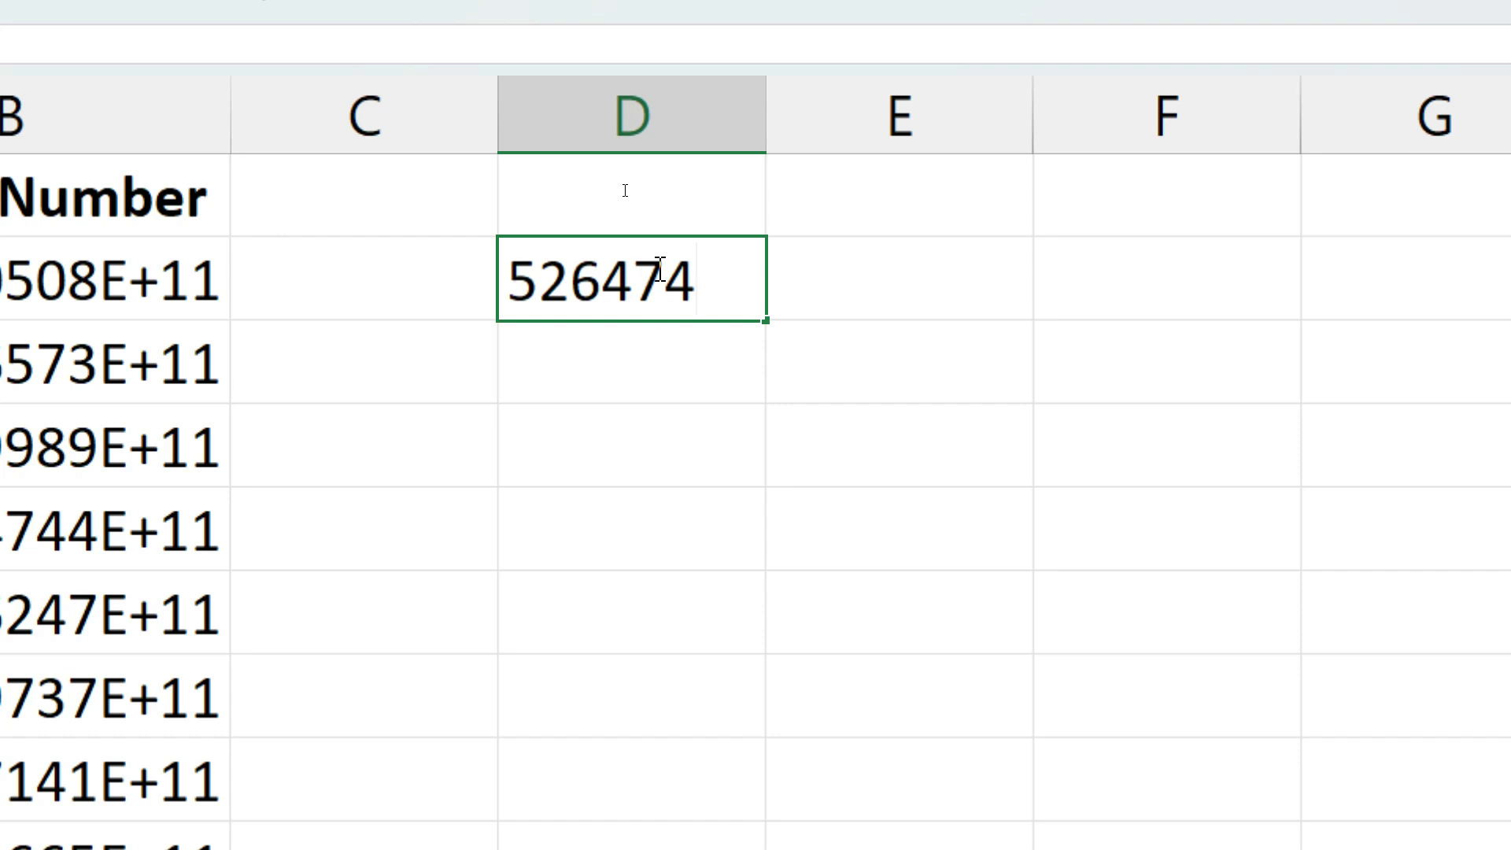
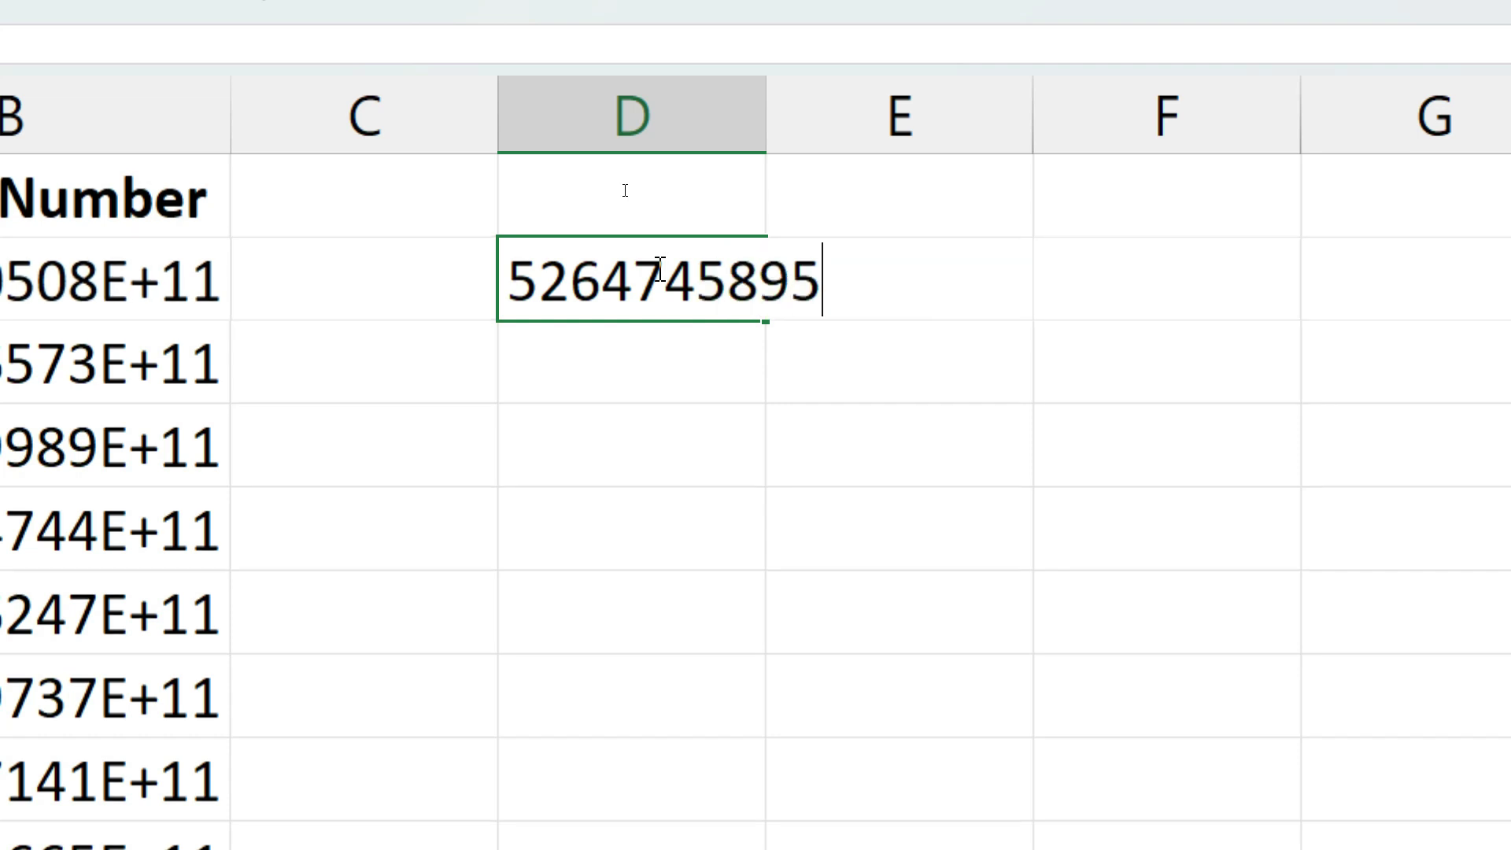
key("Return")
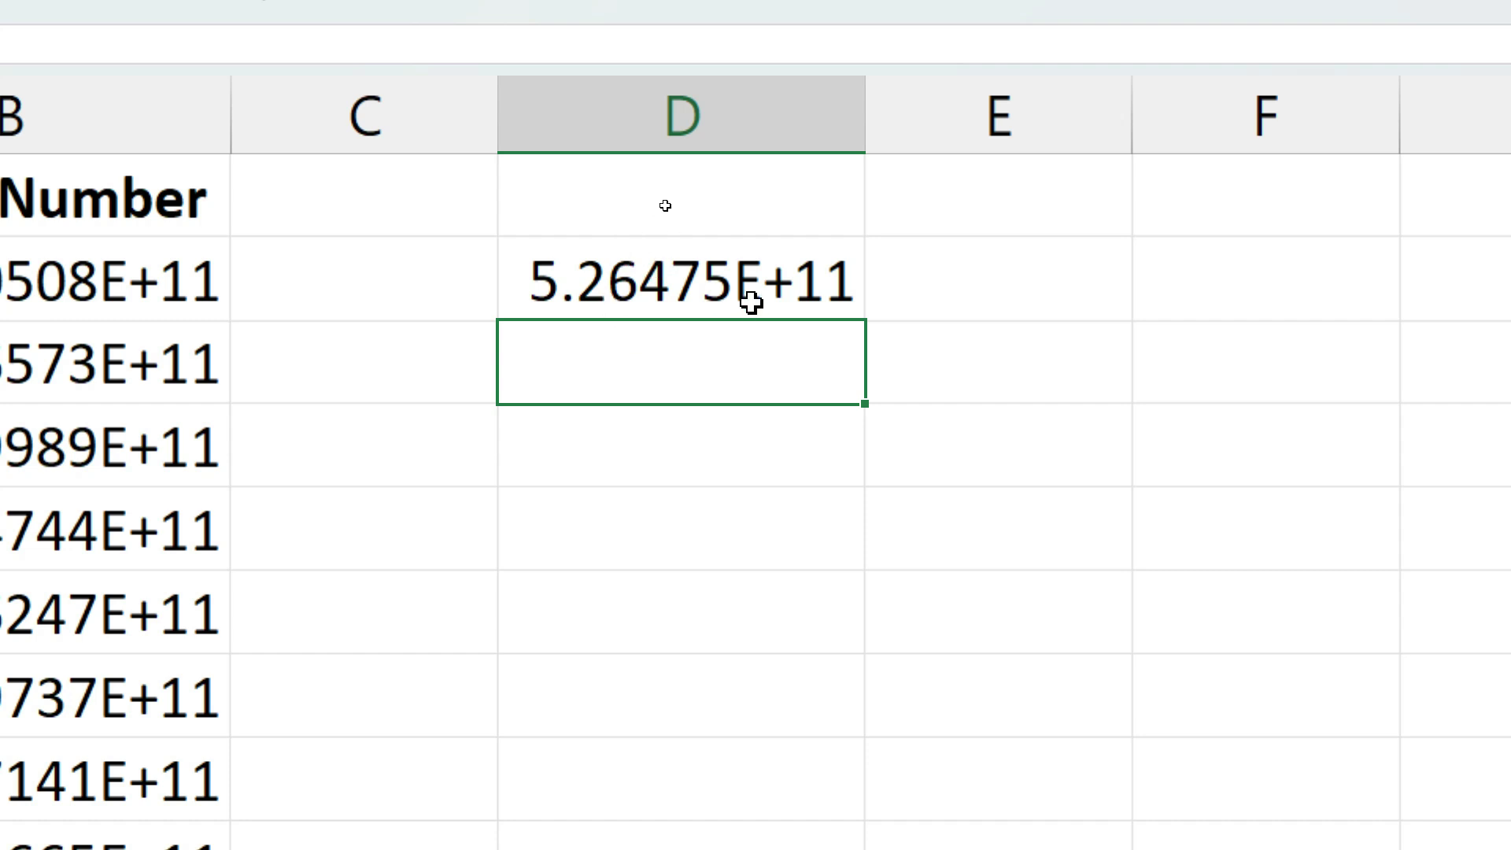
left_click(689, 283)
key("Delete")
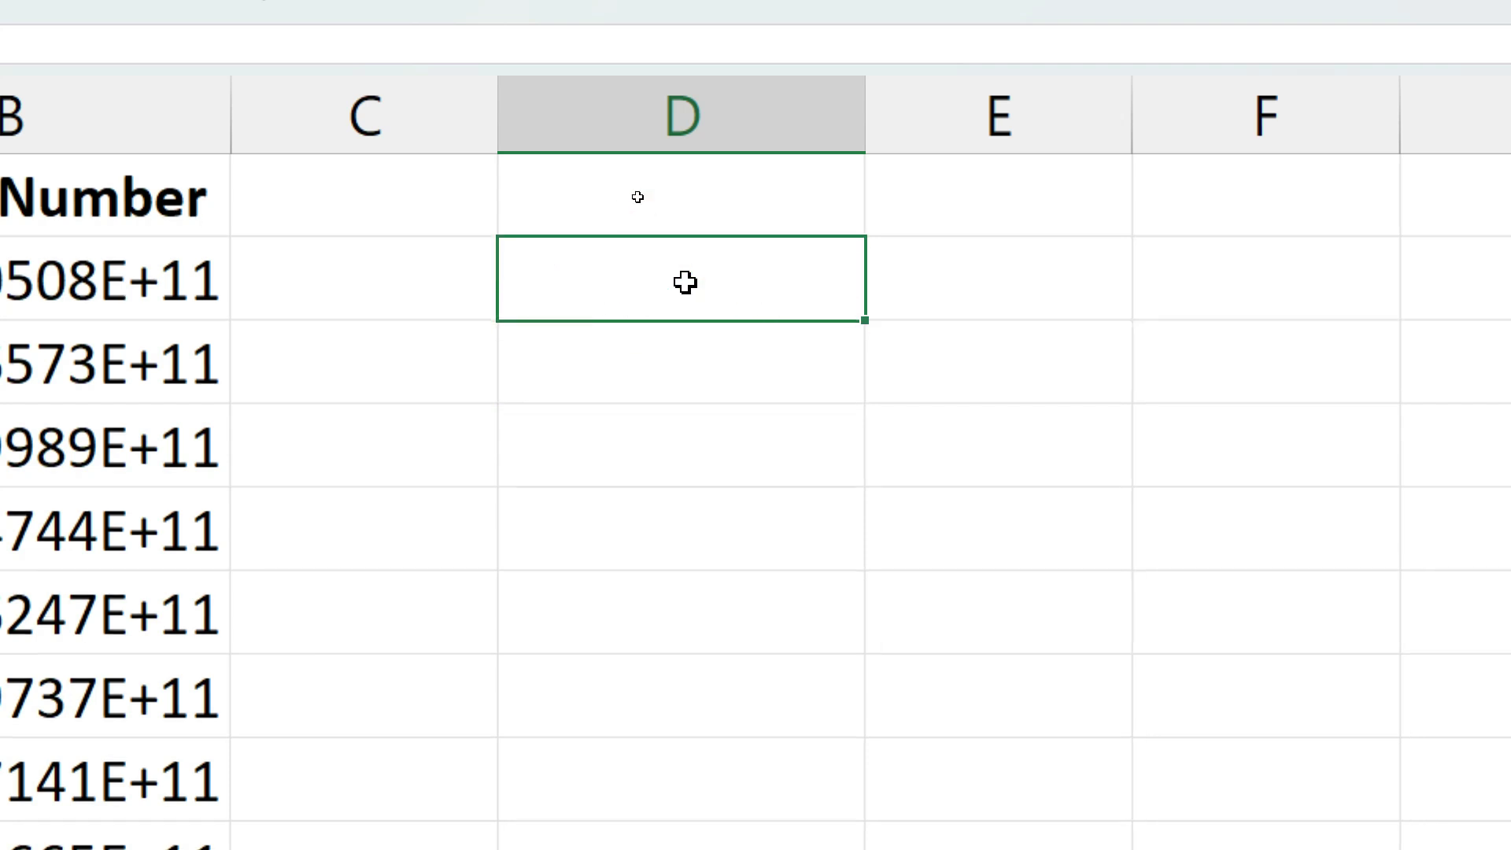
left_click_drag(663, 269, 725, 671)
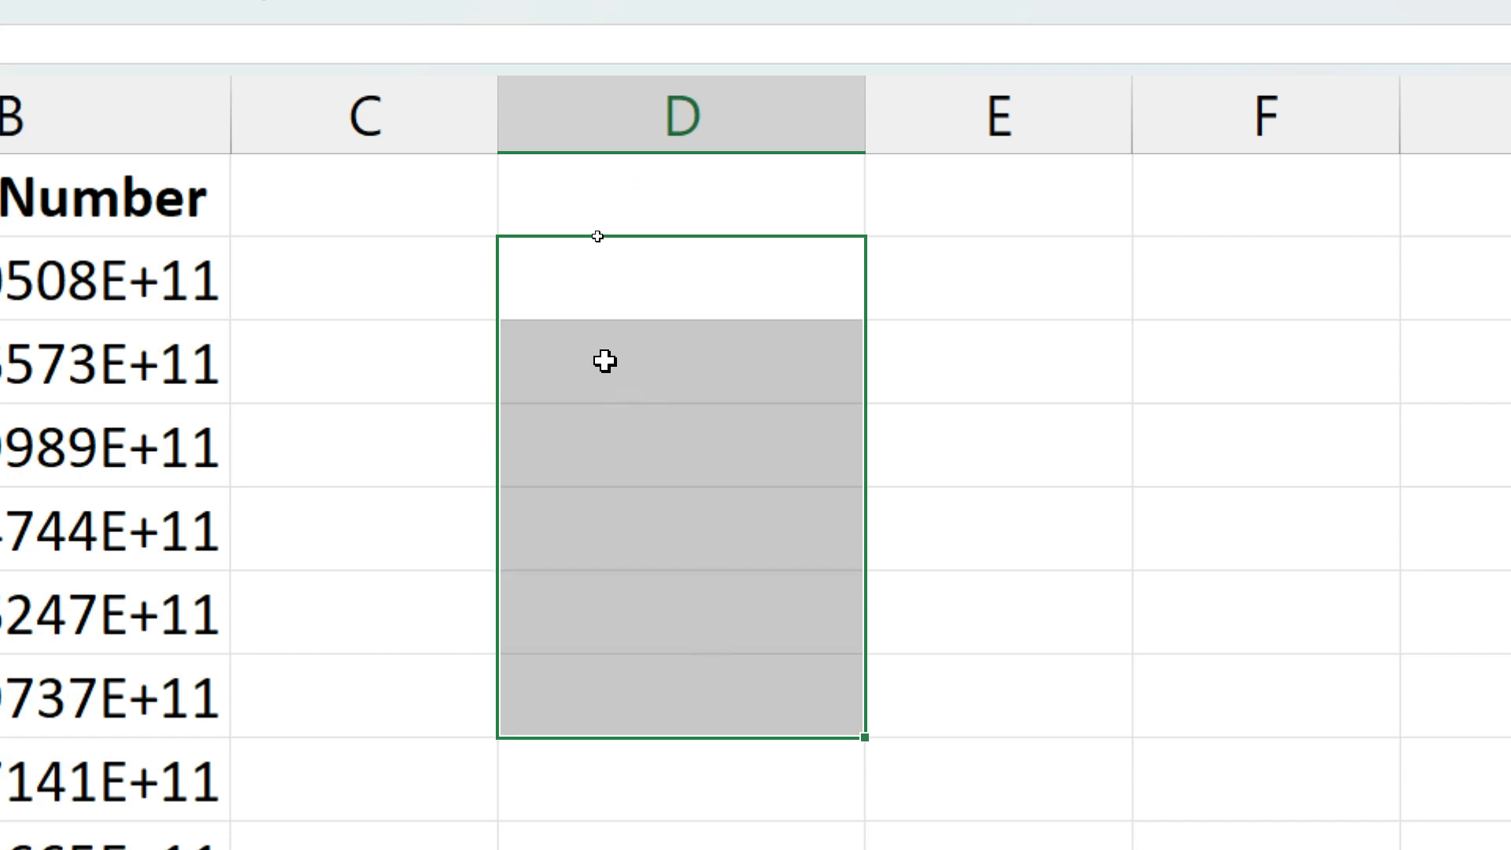
Apply the Number category with 0 decimal places to D3:D8 via Ctrl+1
key("ctrl+1")
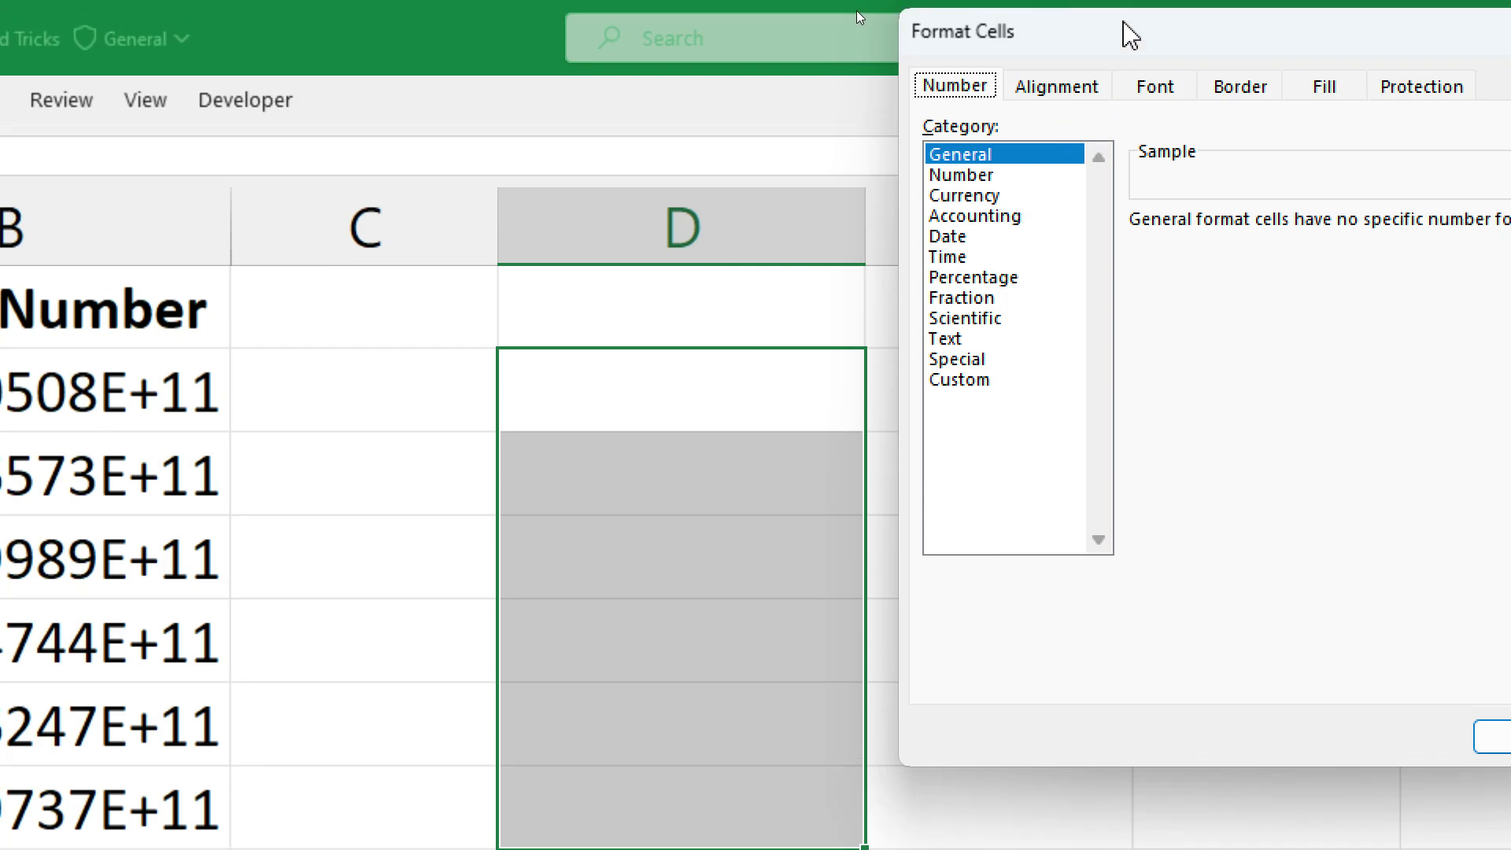
mouse_move(1131, 35)
left_mouse_down()
mouse_move(1154, 101)
mouse_move(1133, 139)
left_mouse_up()
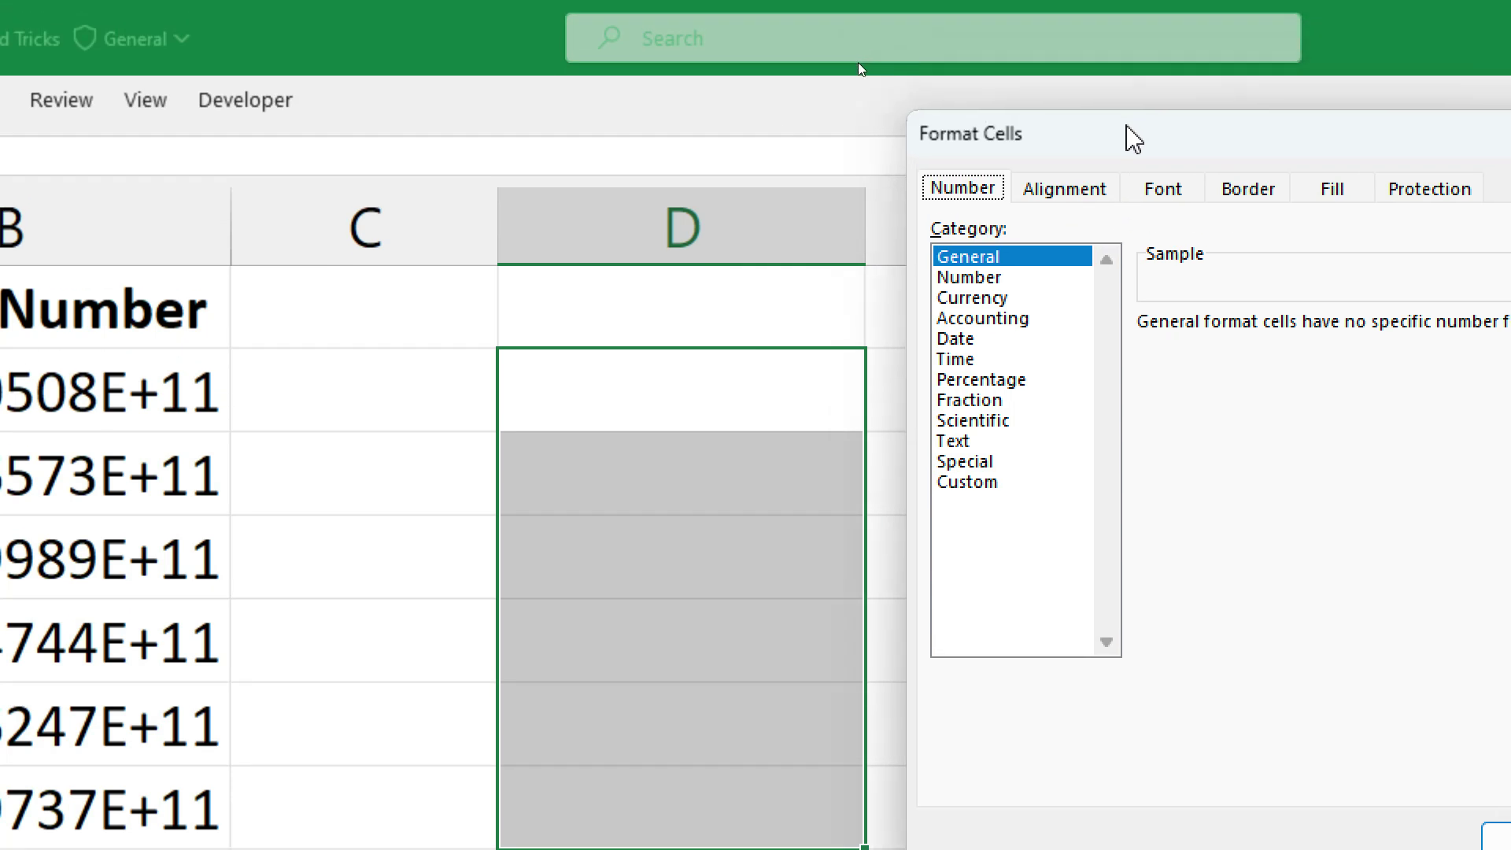
left_click(982, 279)
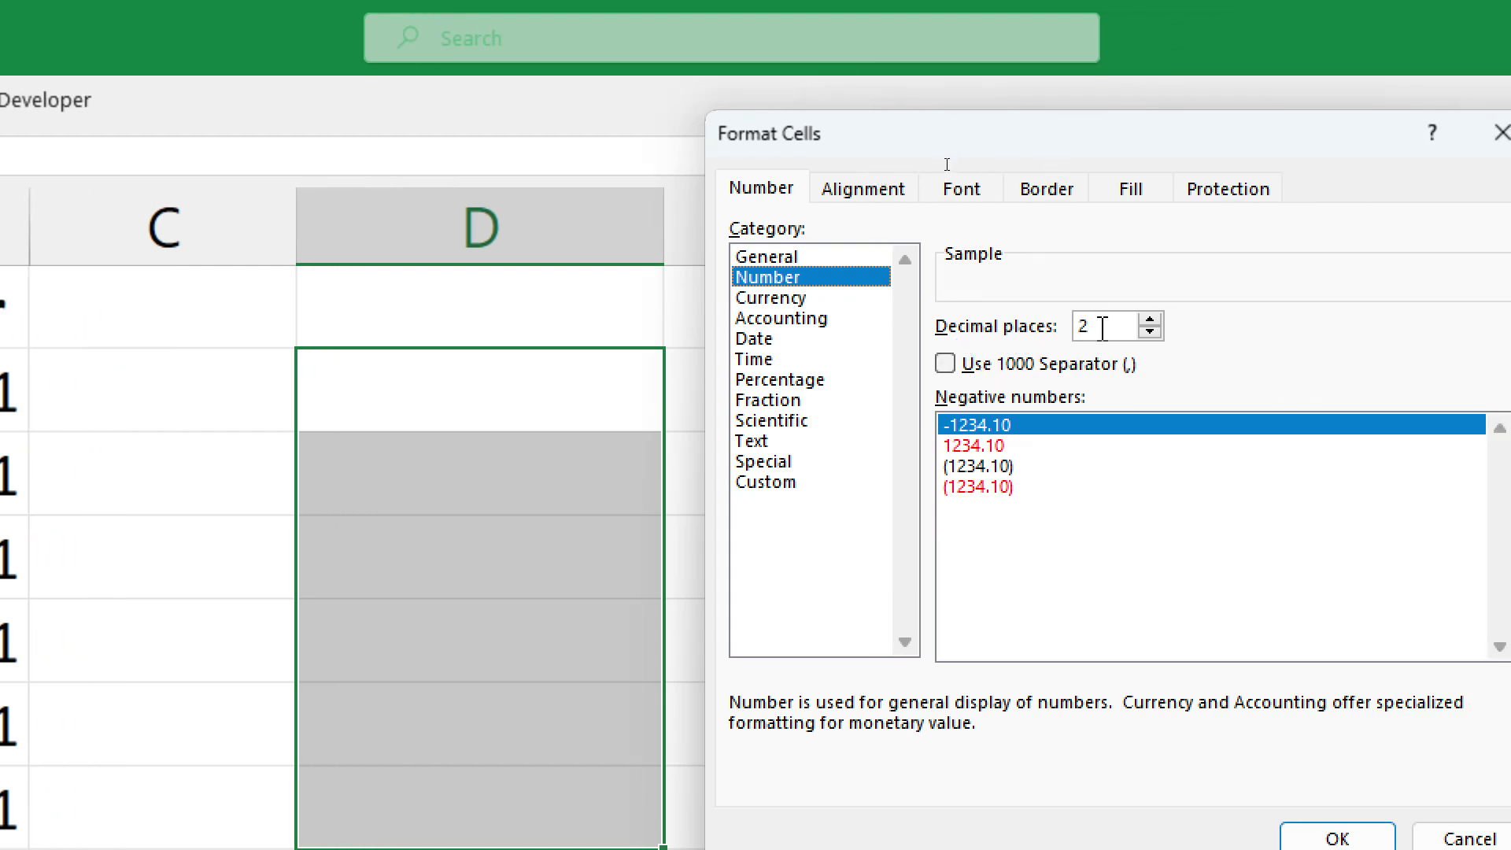
left_click(1150, 331)
left_click(1150, 332)
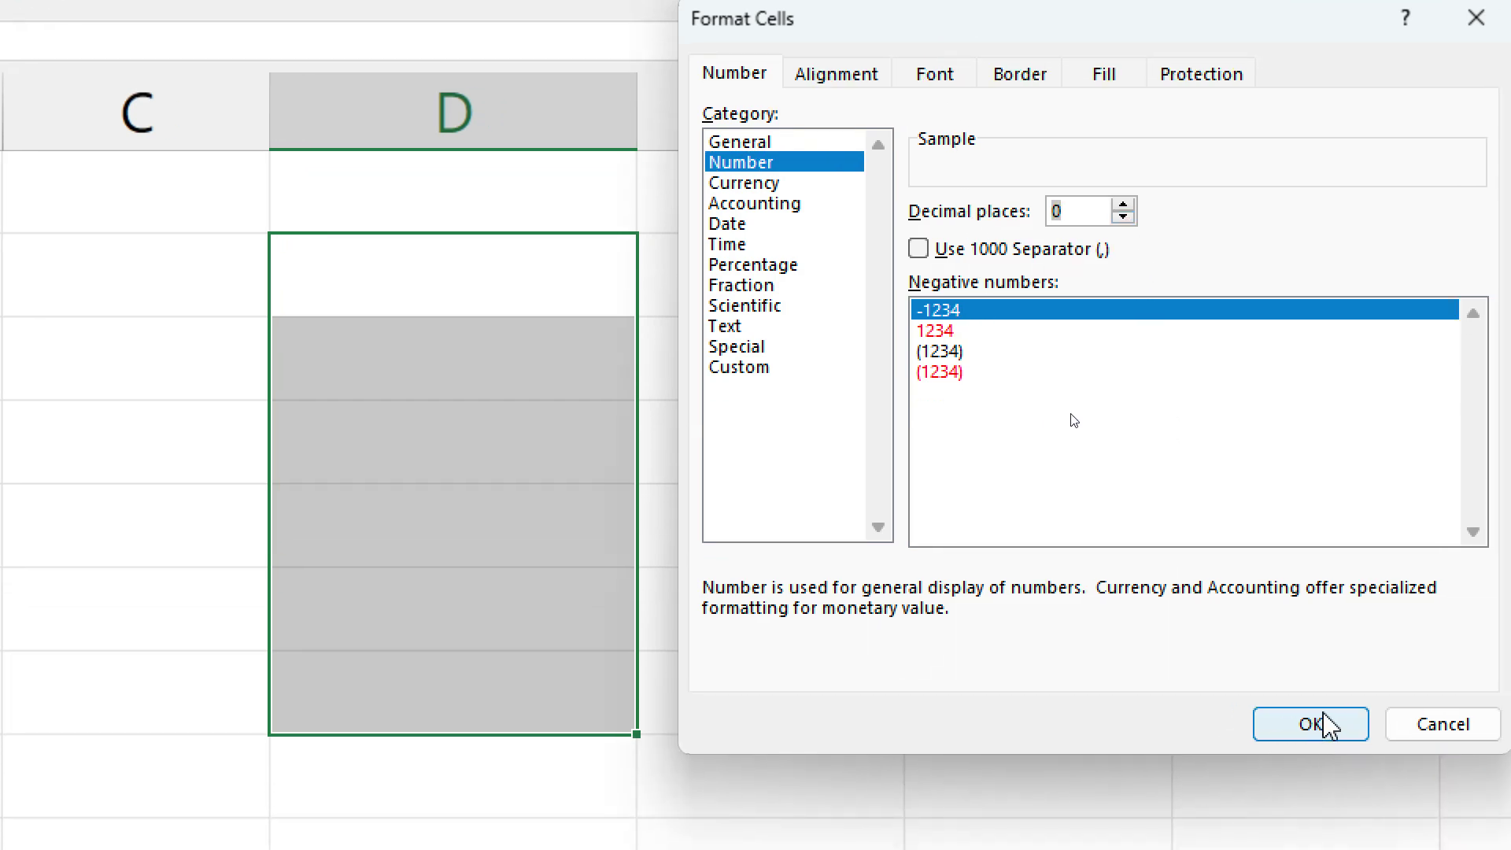
left_click(1358, 782)
left_click_drag(401, 263, 407, 721)
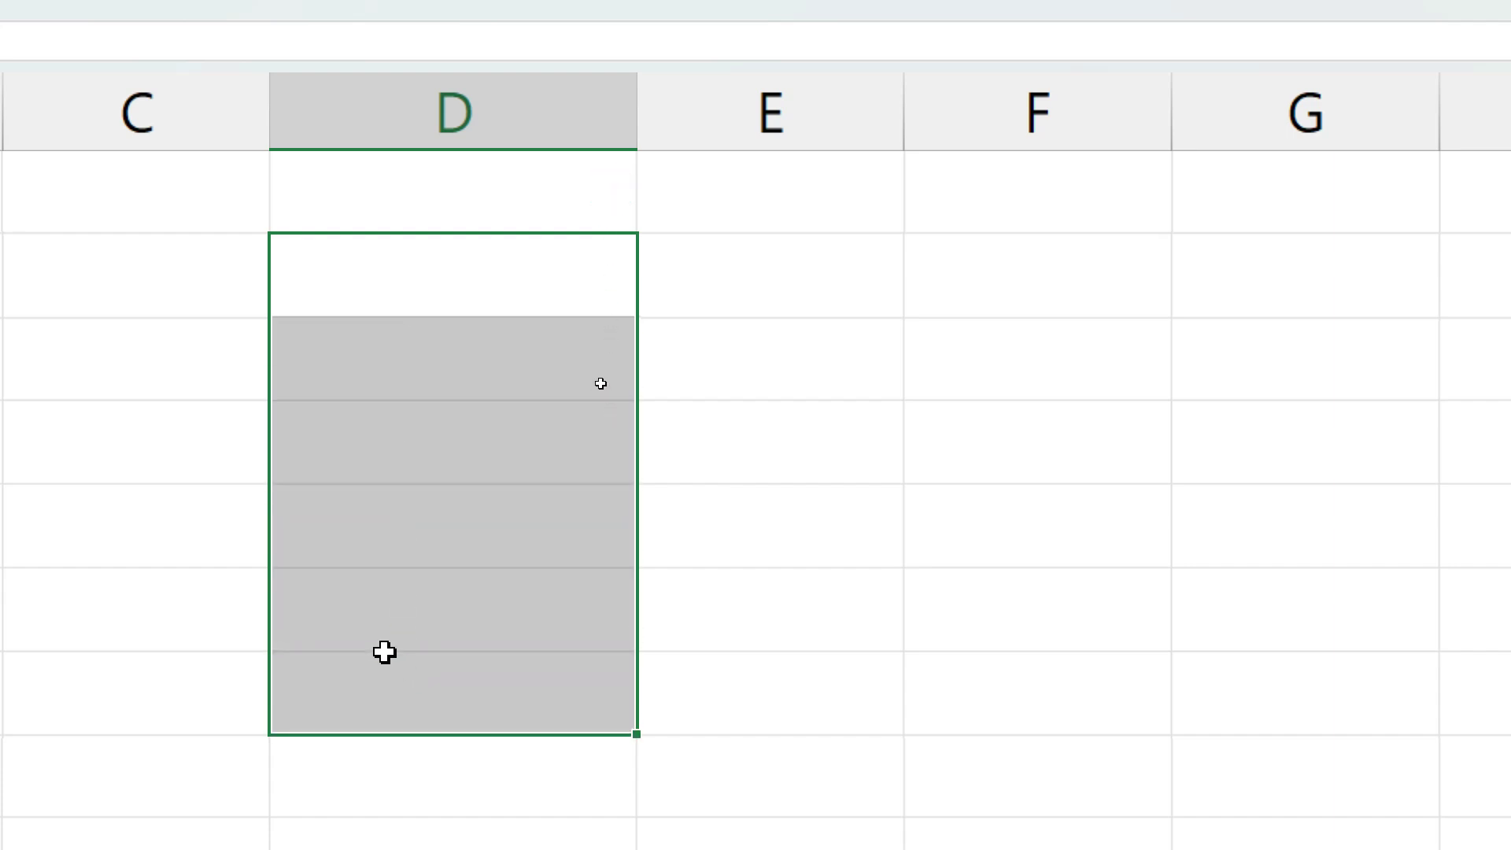
key("alt")
left_click(68, 49)
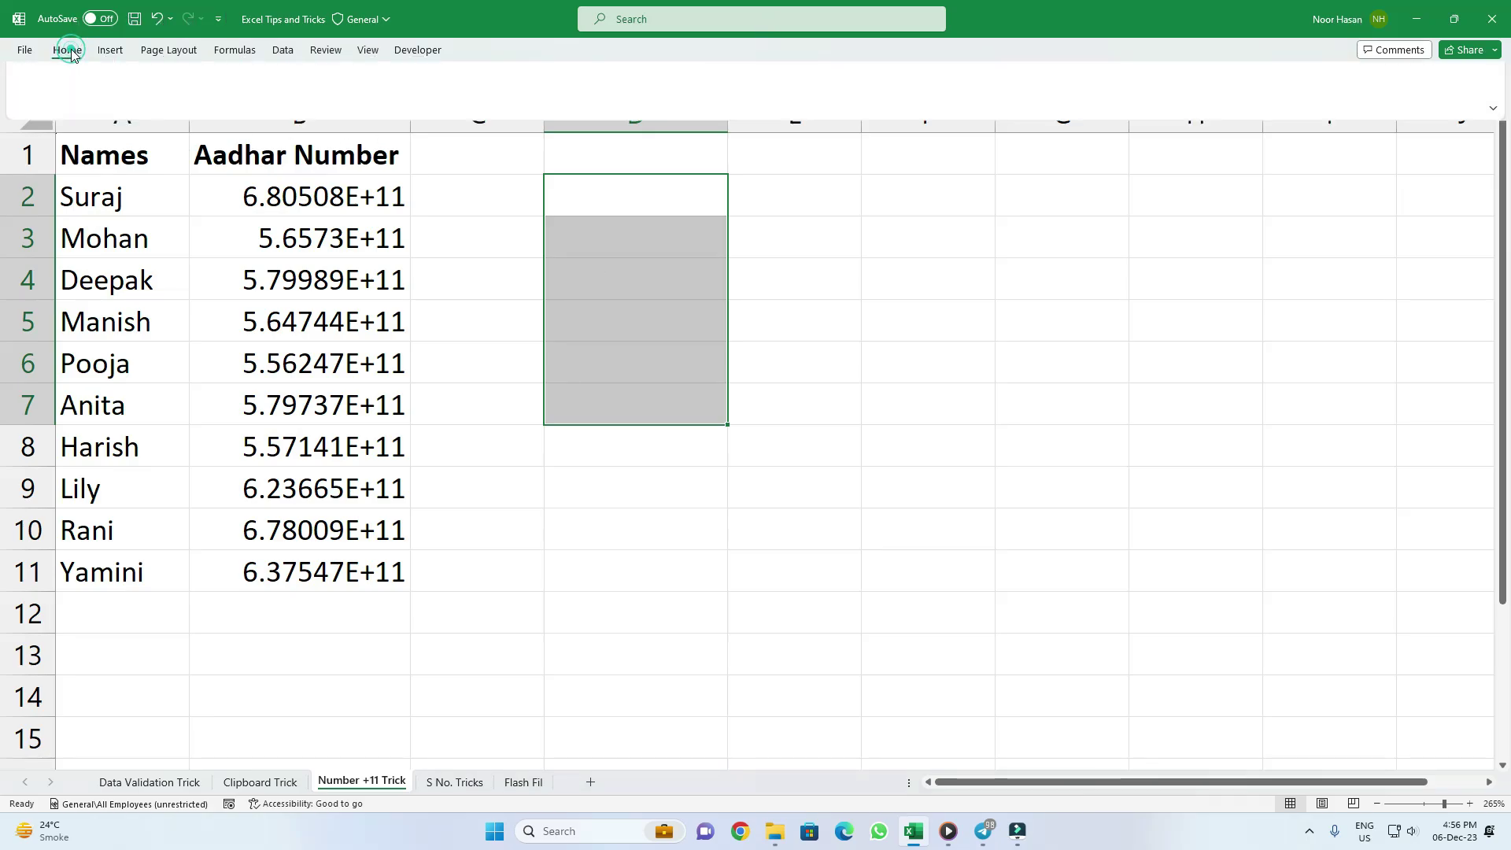
Put borders on all sides of D3:D8 and widen column D to about 21.86
left_click(249, 106)
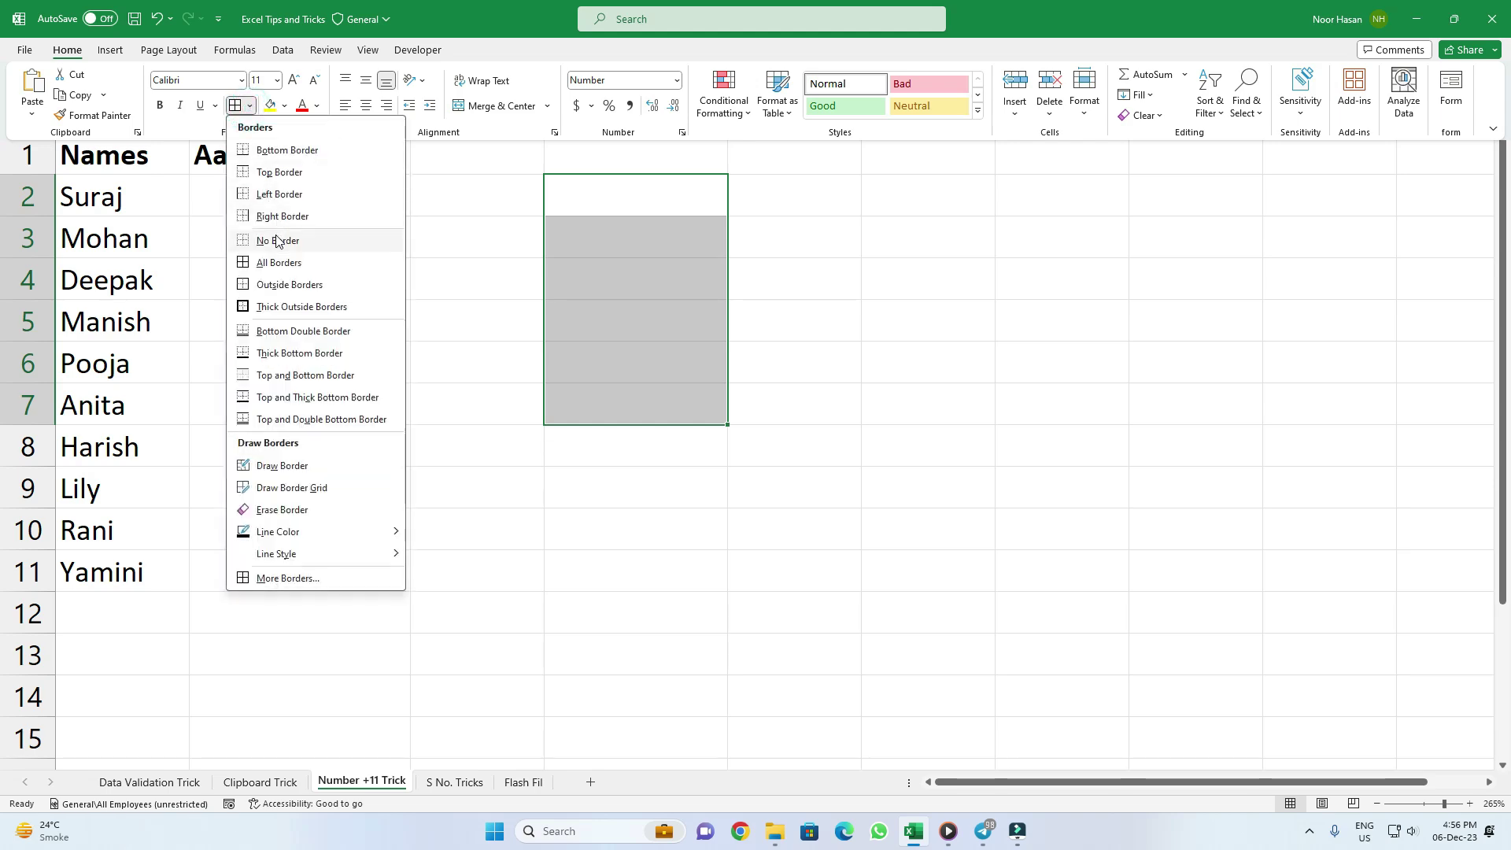
left_click(277, 262)
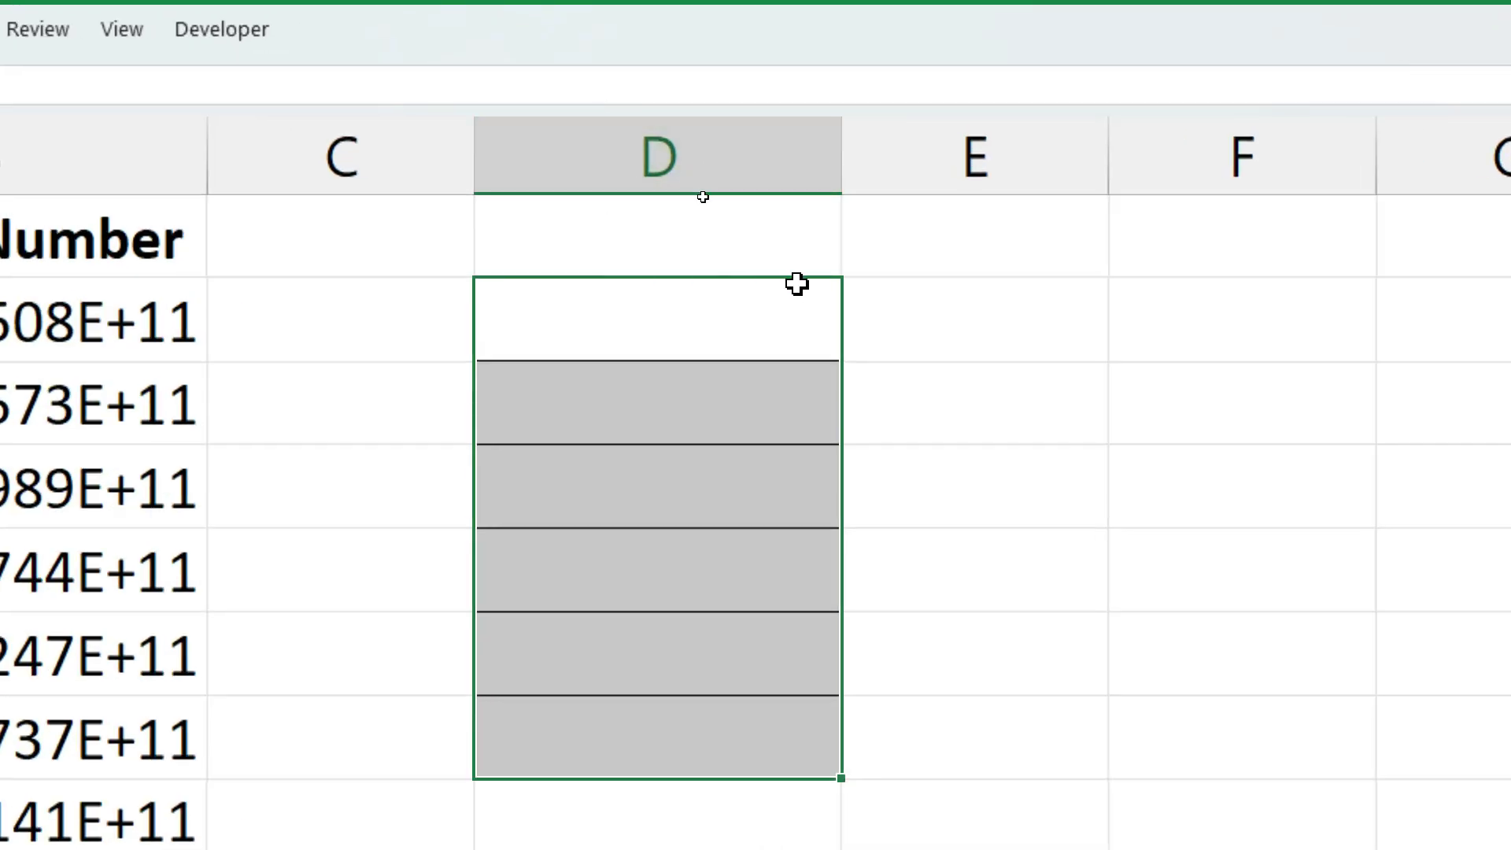
left_click(788, 323)
left_click_drag(835, 154, 1243, 157)
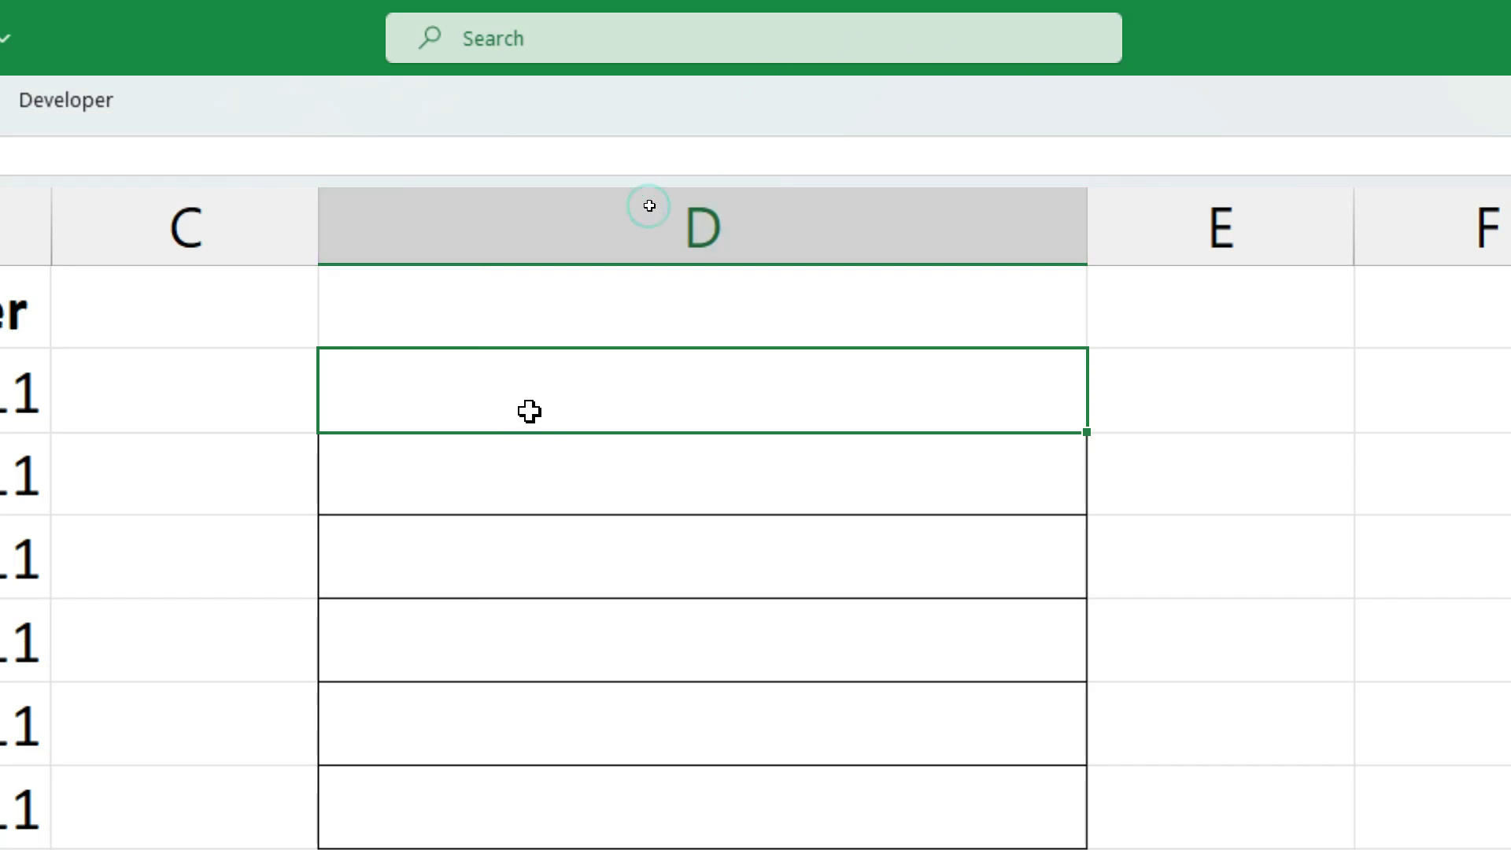
type("64654654548787")
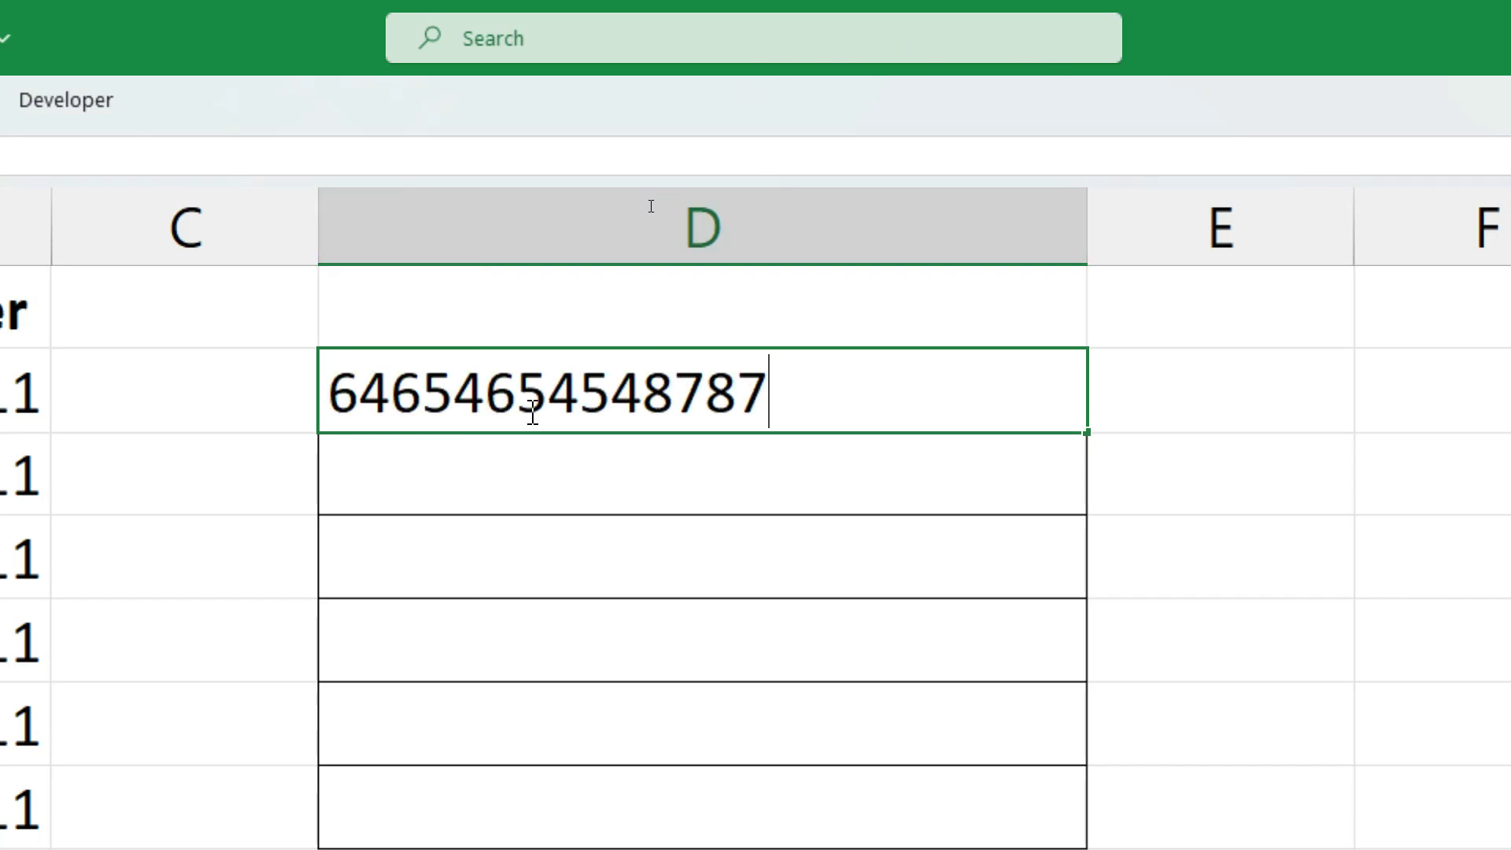
key("Return")
type("4564")
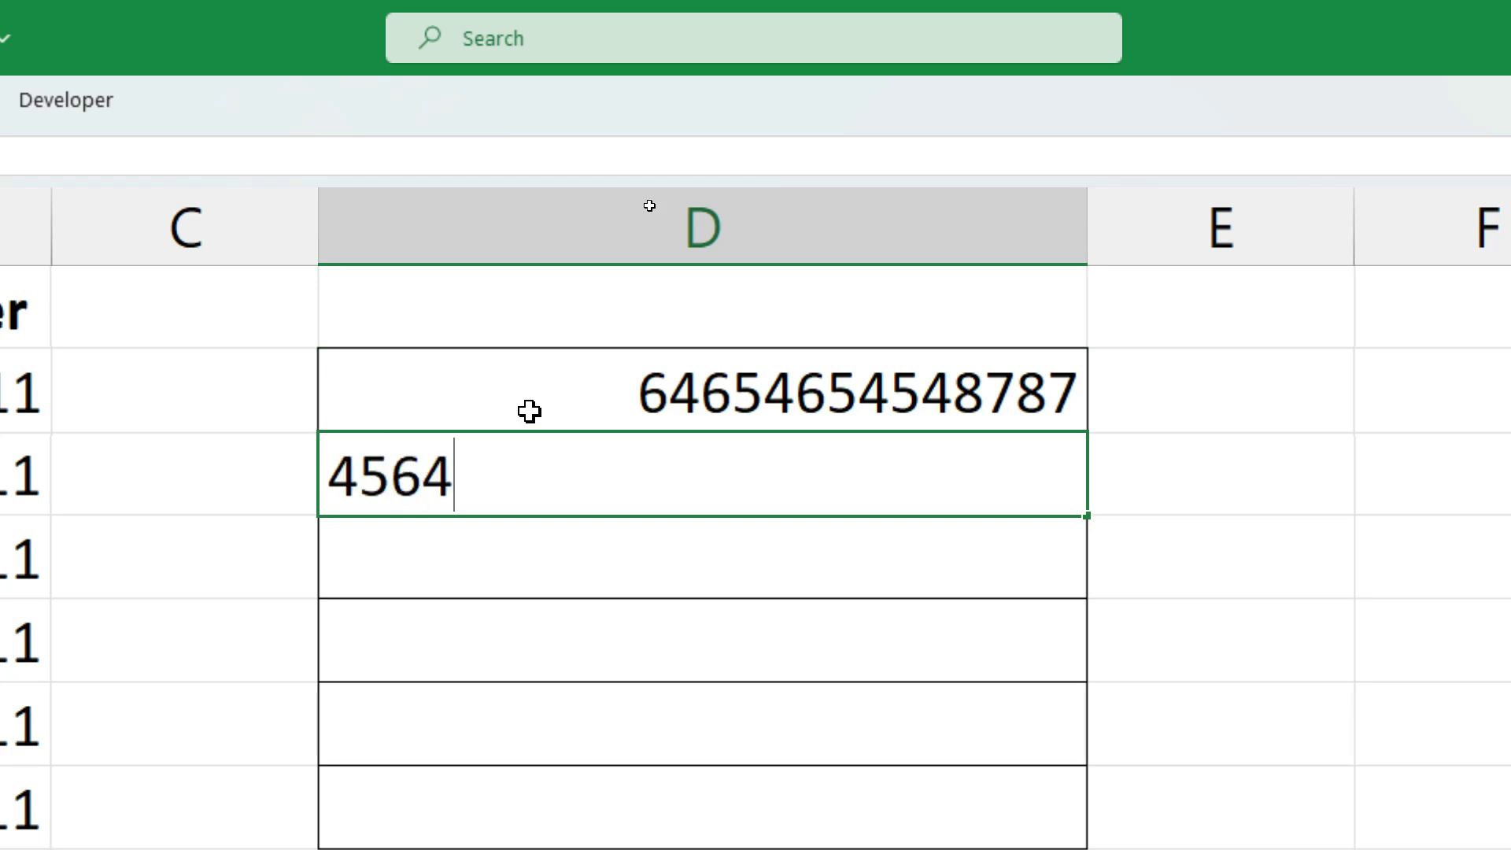
type("21231321321")
key("Return")
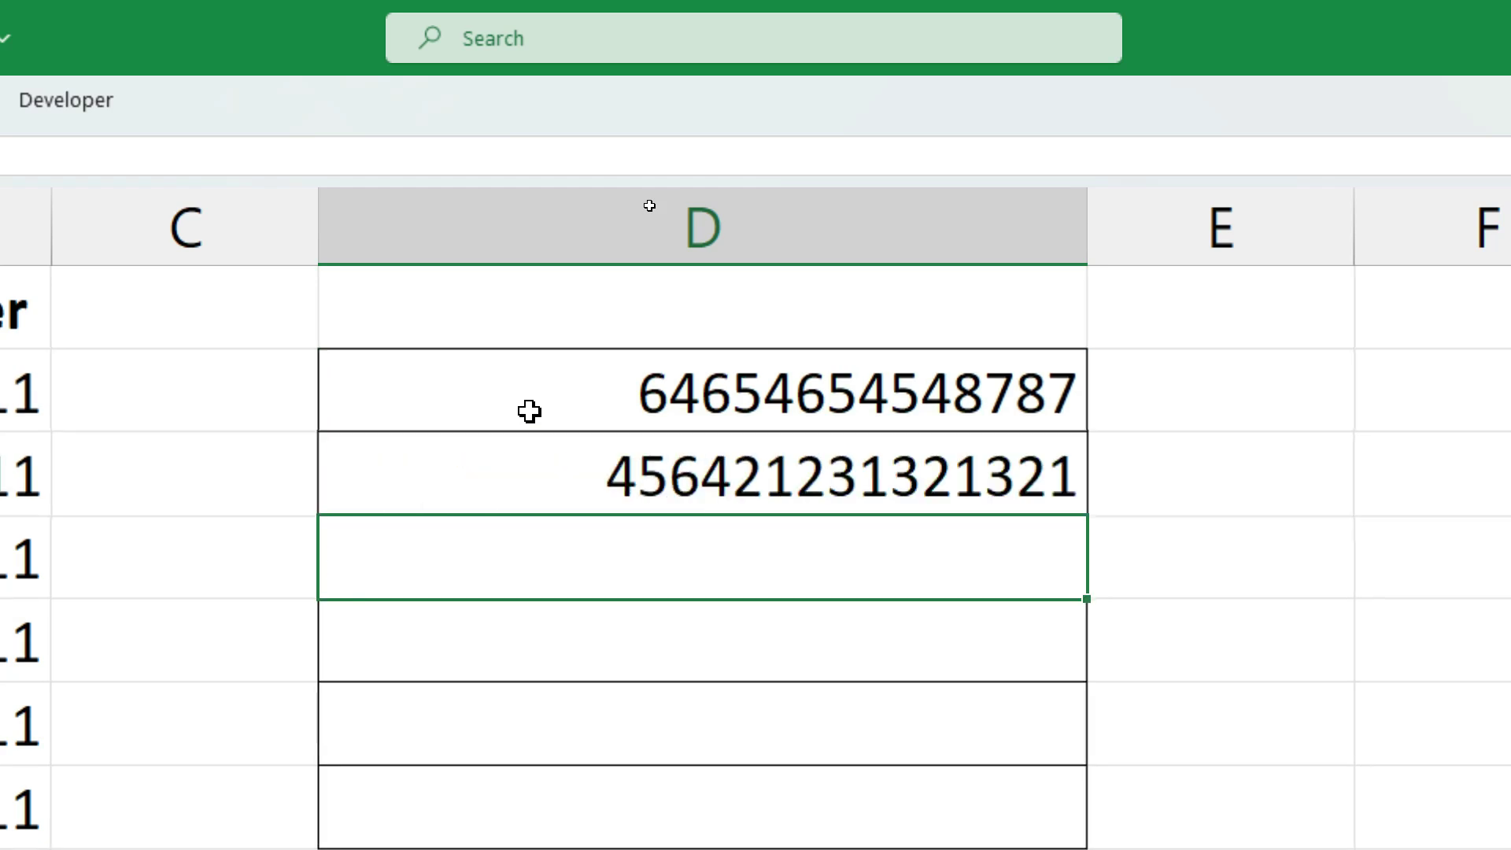
type("87987897897897")
key("Return")
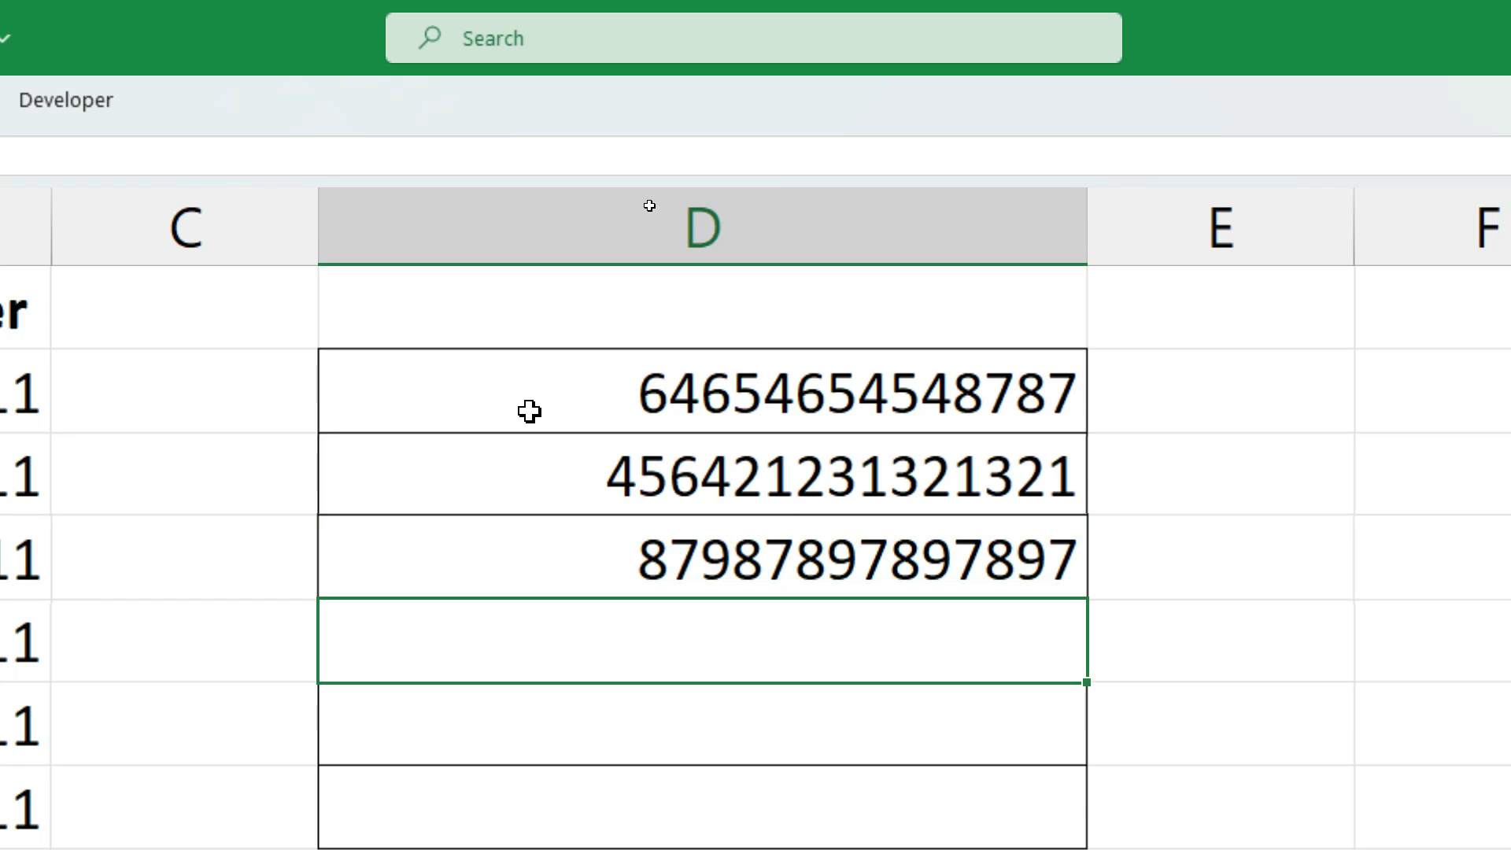
type("65465487987")
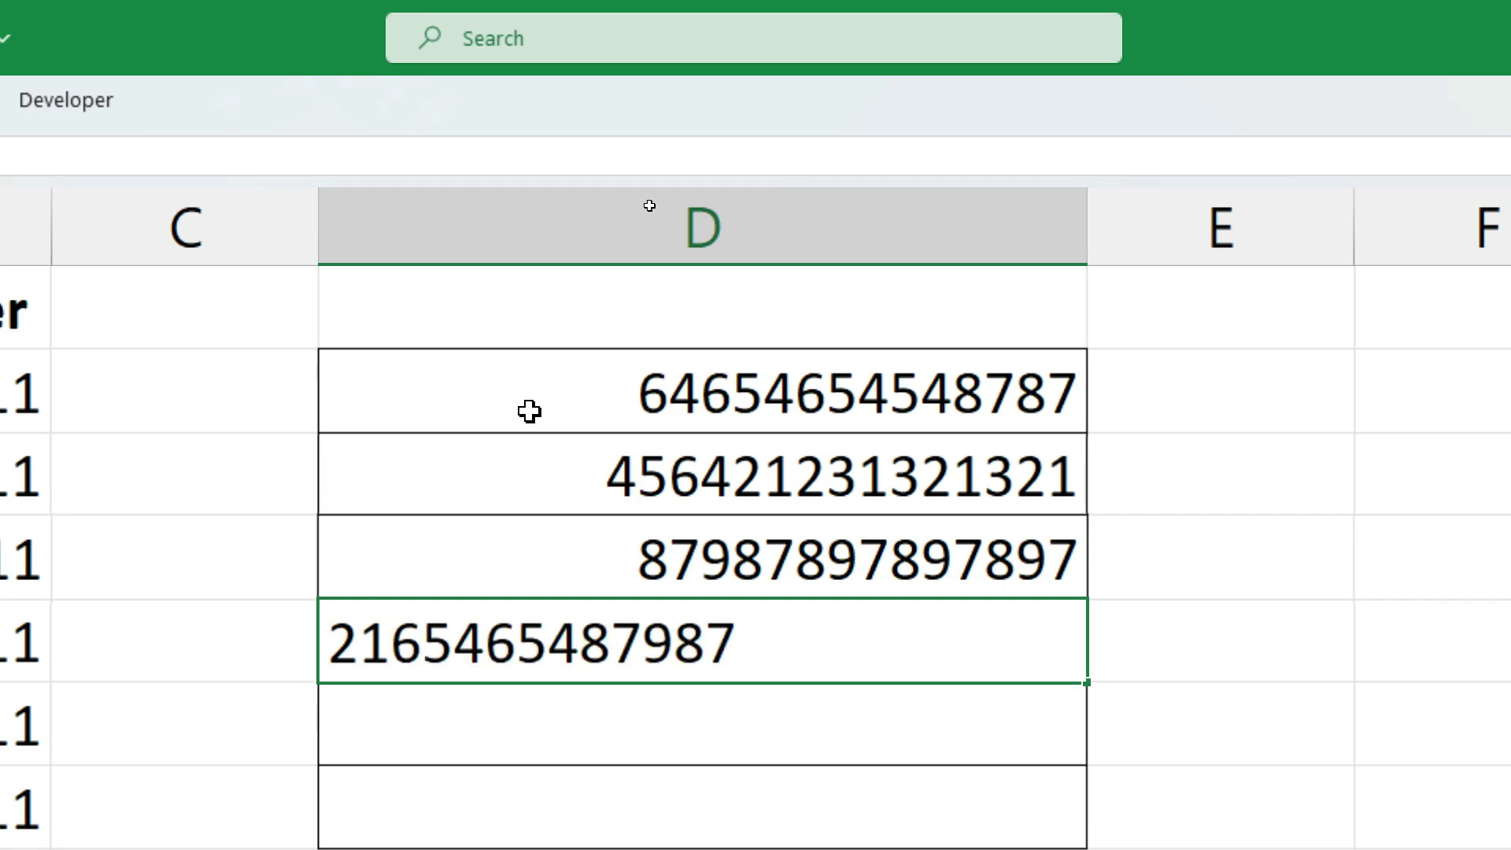
key("Return")
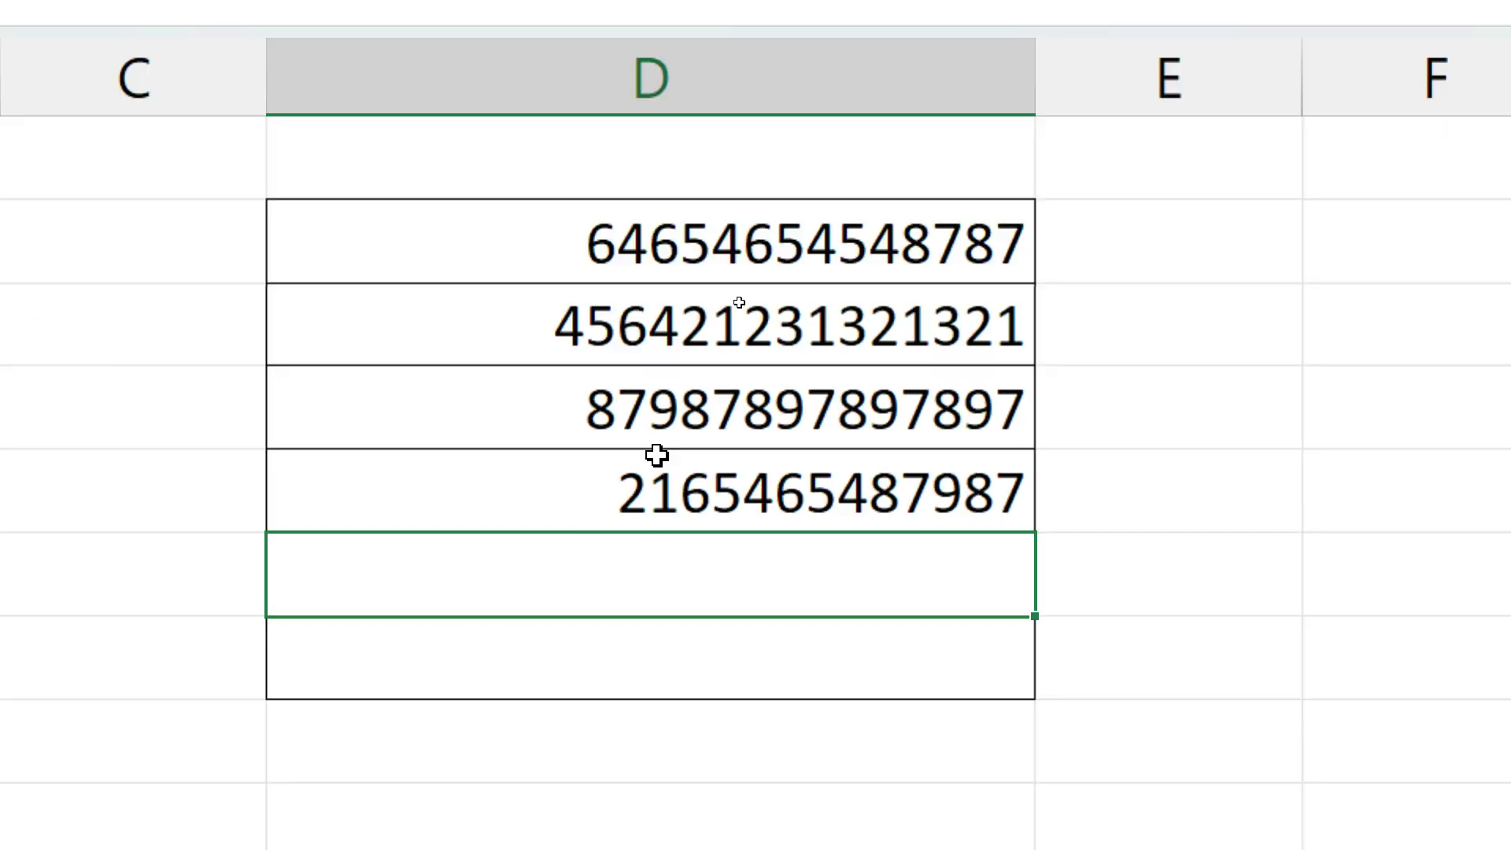
key("alt")
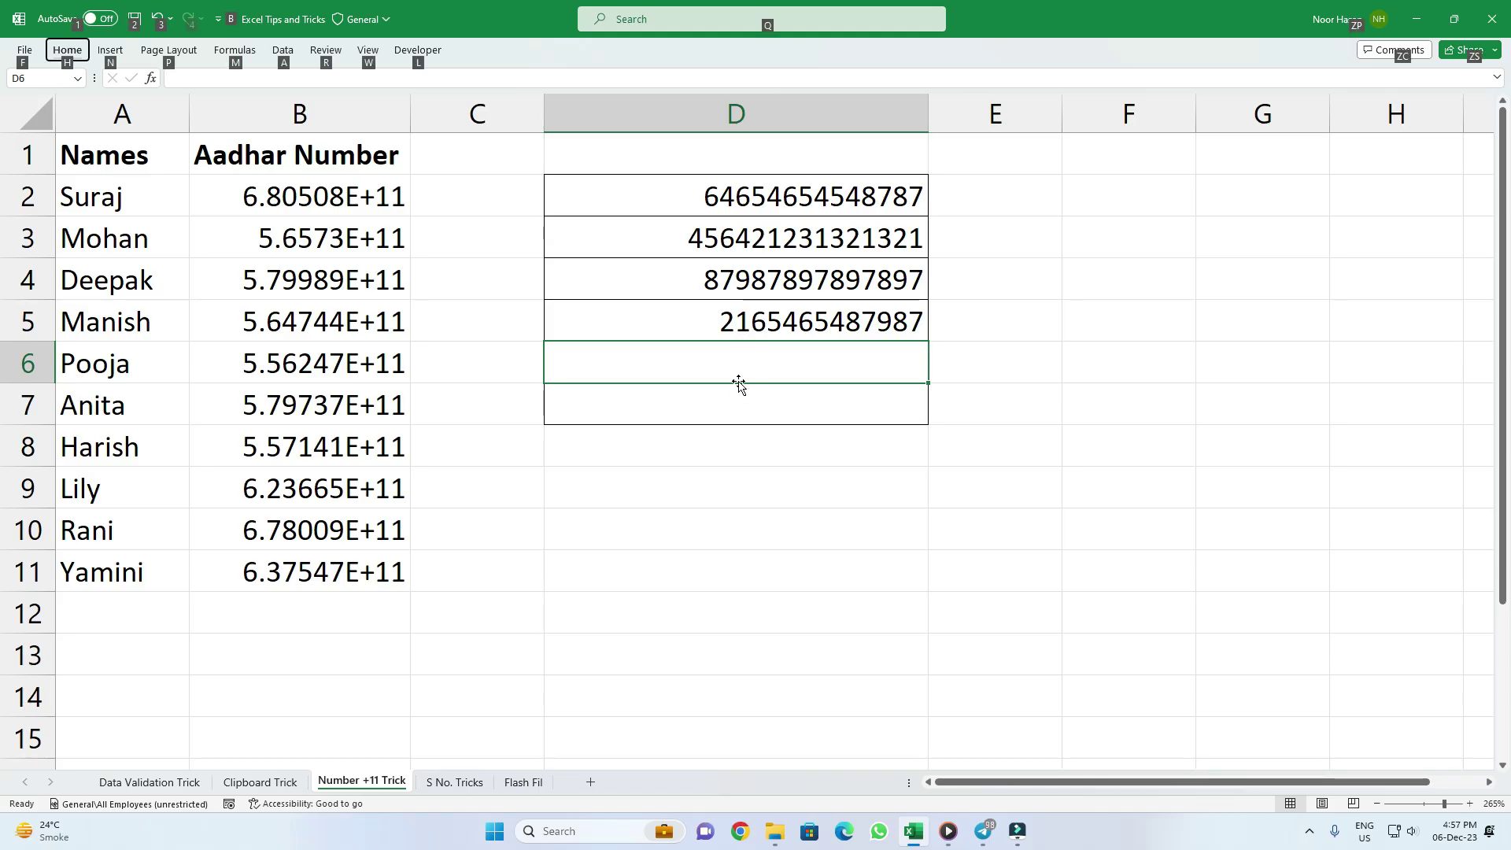
left_click(635, 453)
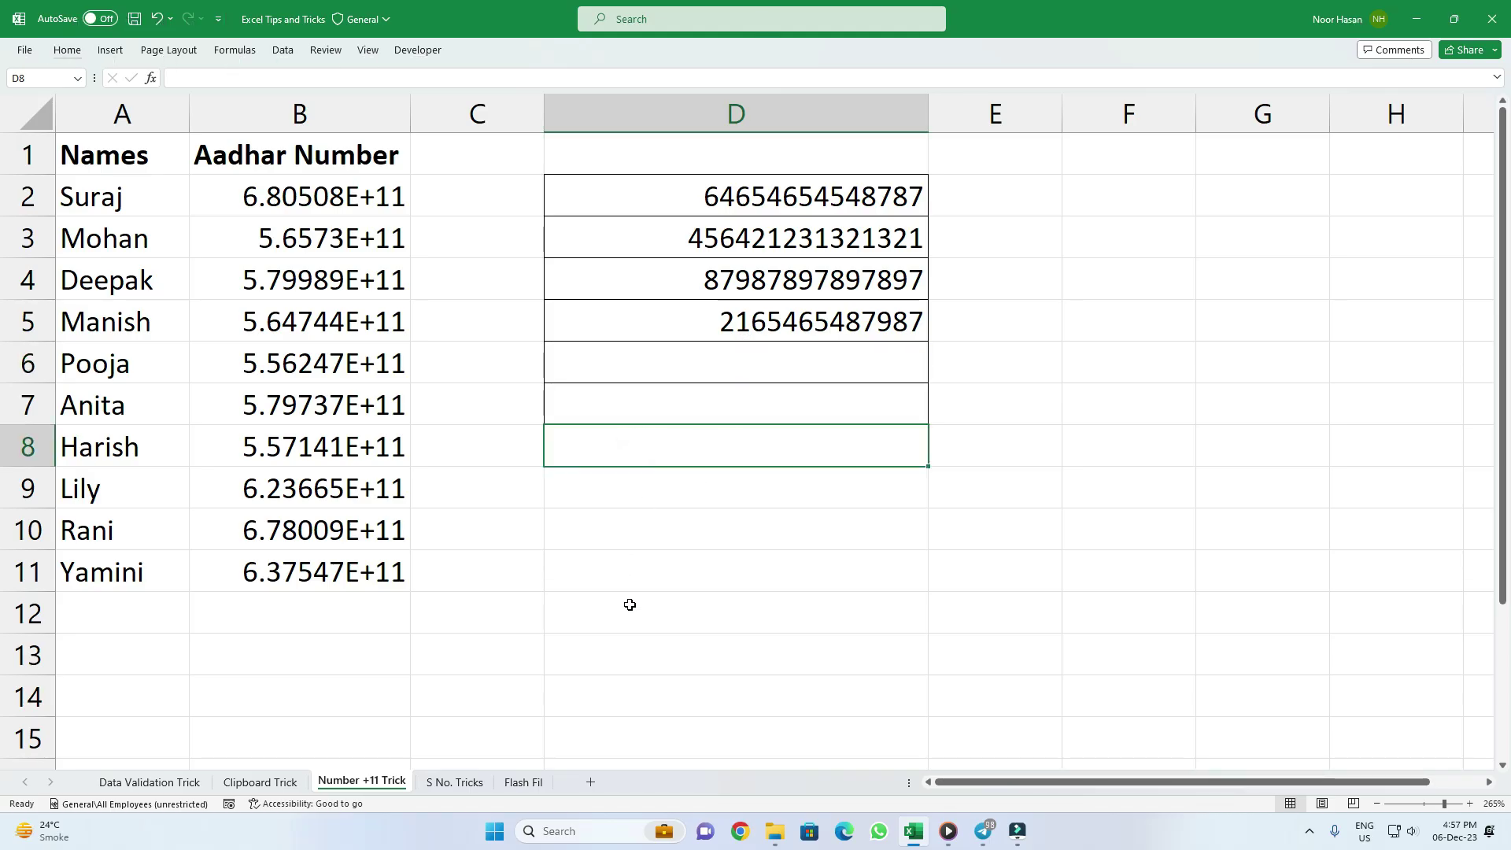
left_click(685, 531)
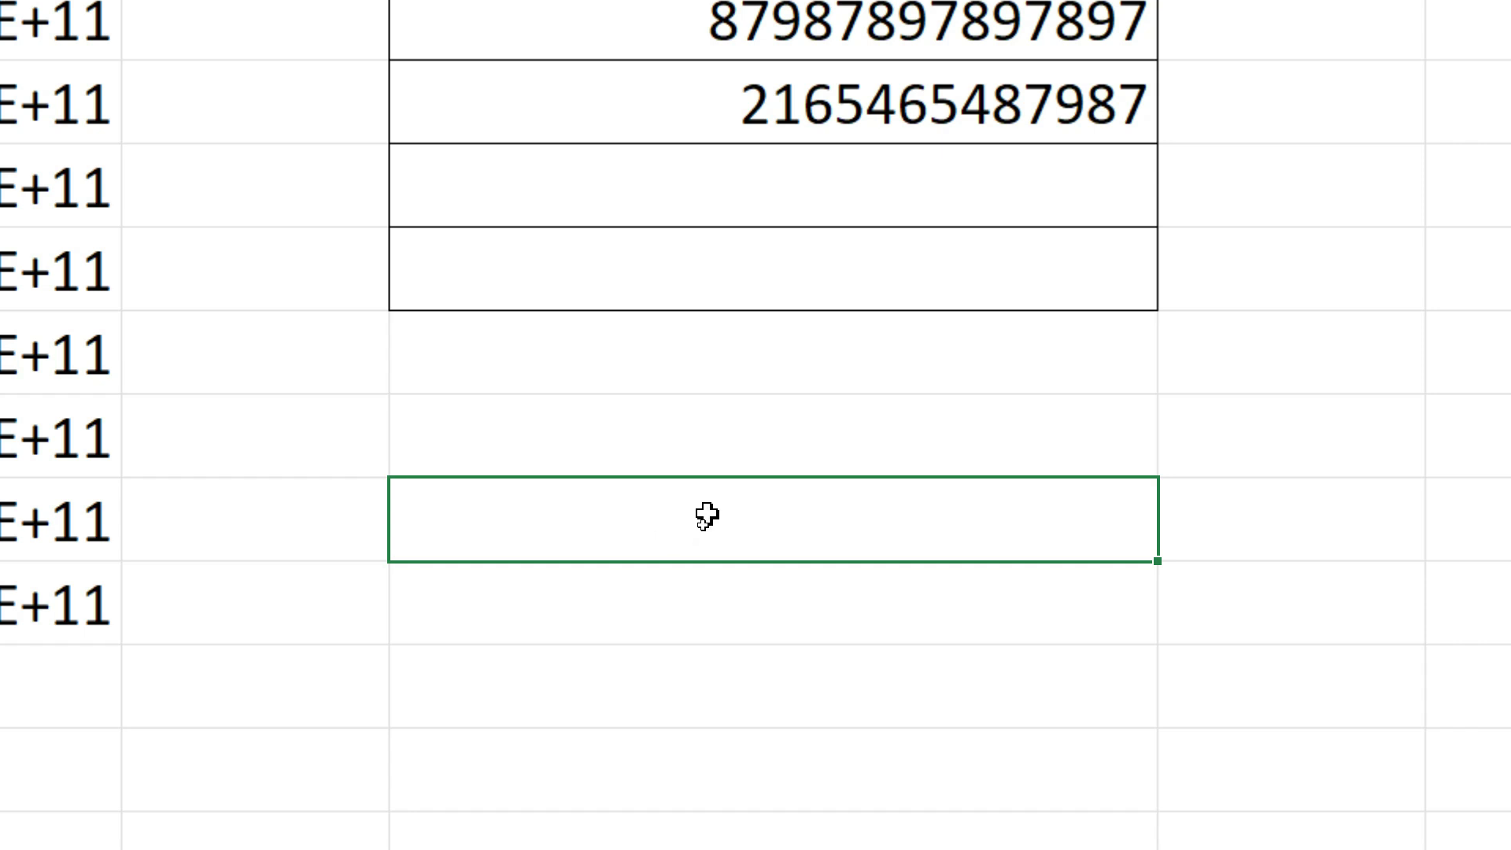
key("ctrl+1")
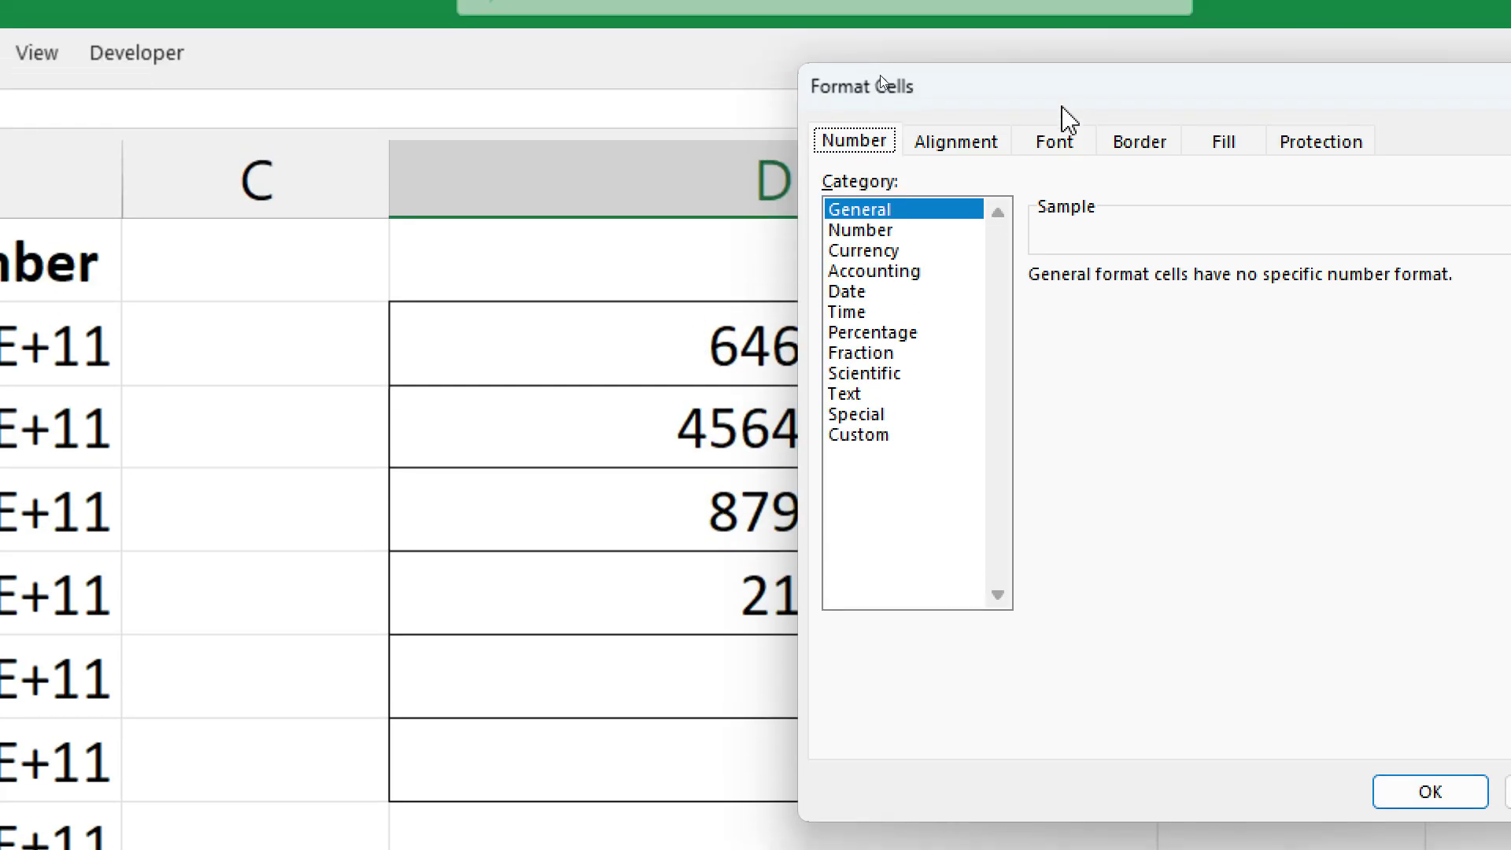
left_click_drag(1047, 119, 1212, 120)
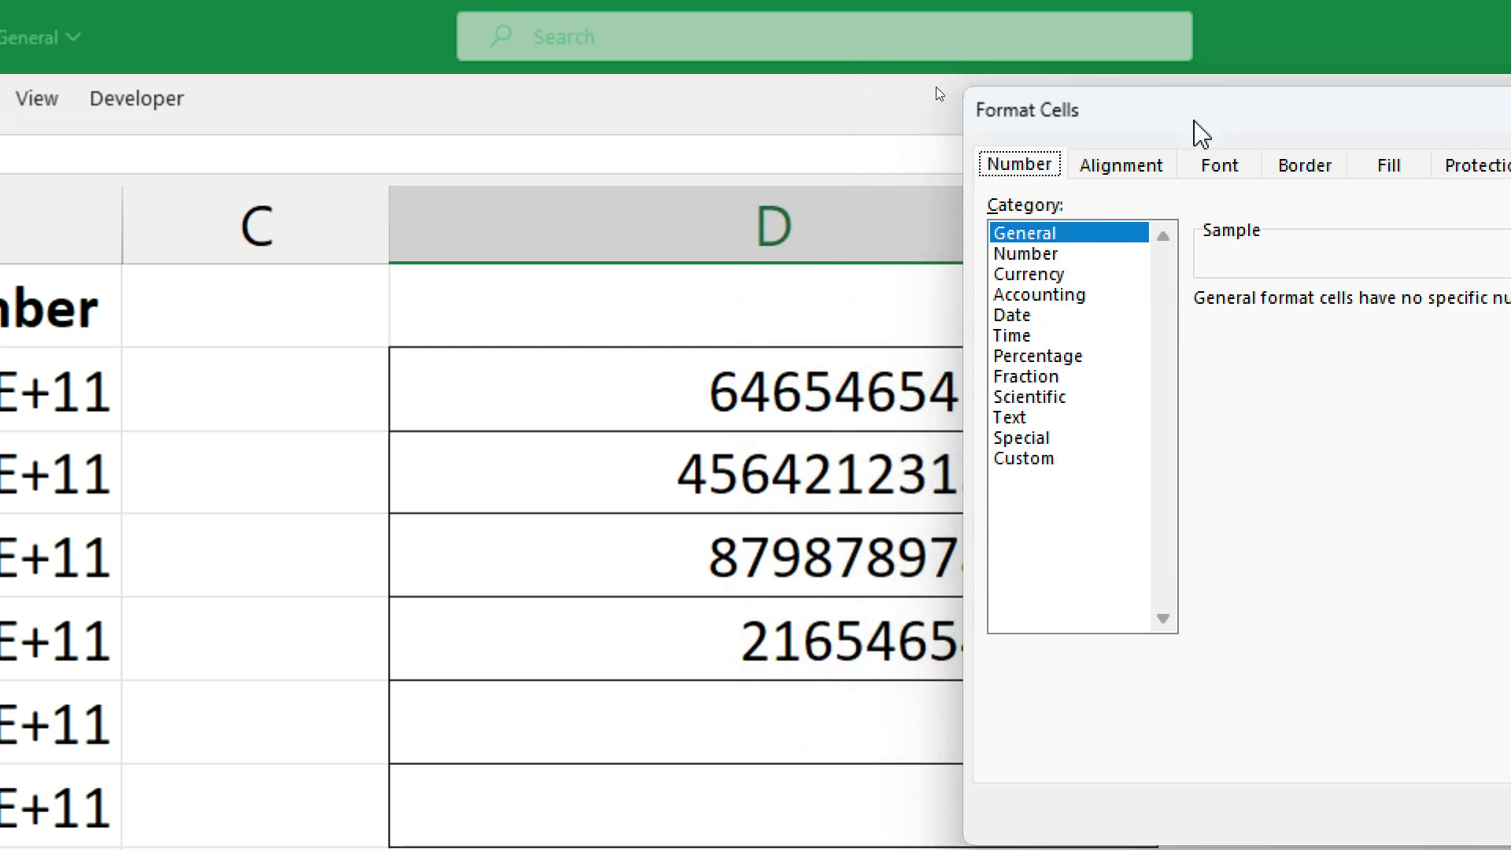
left_click(1008, 419)
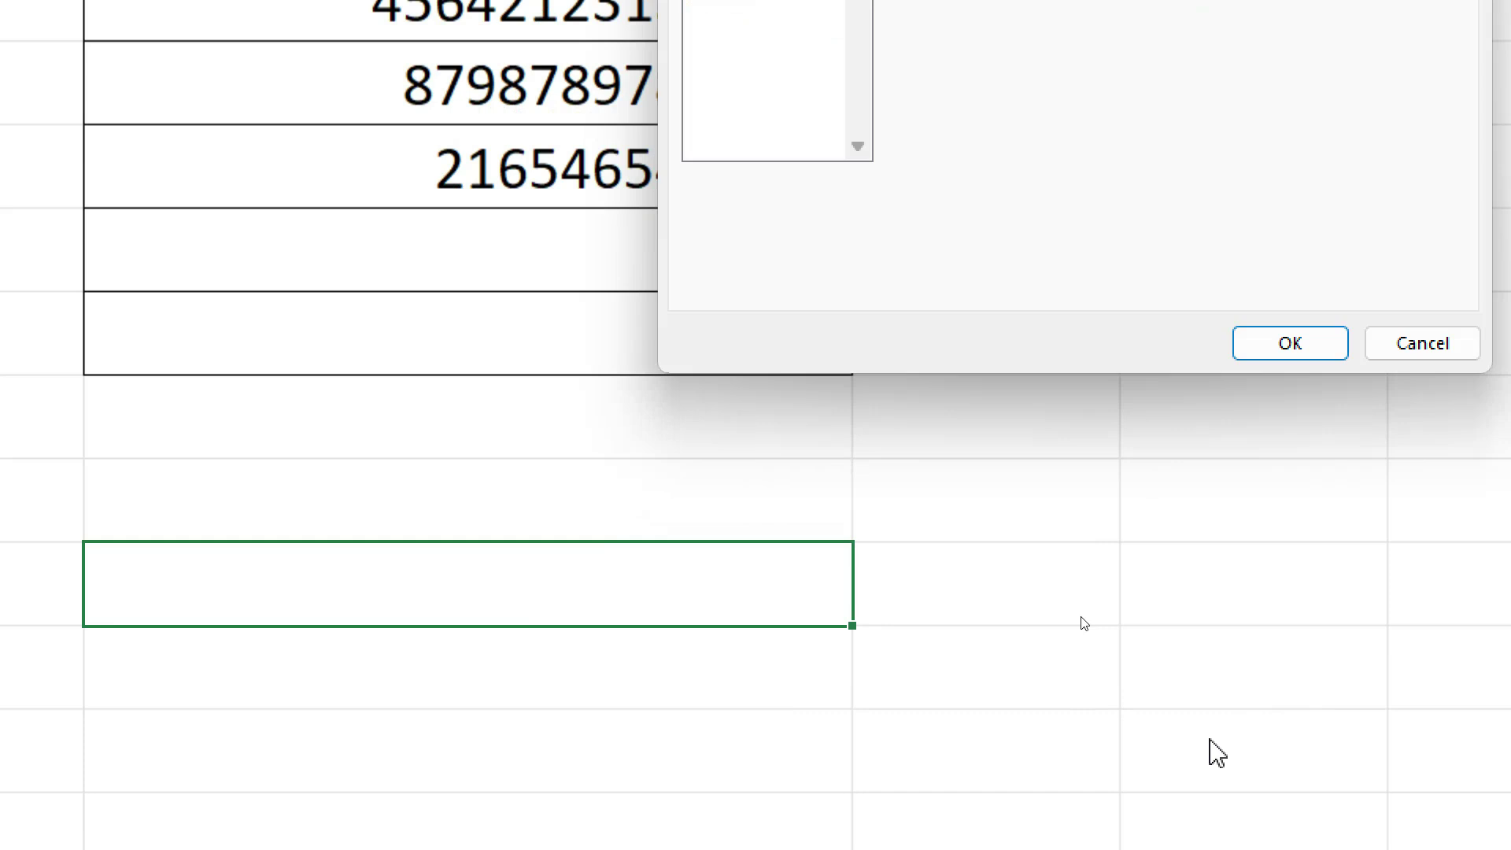
left_click(1250, 319)
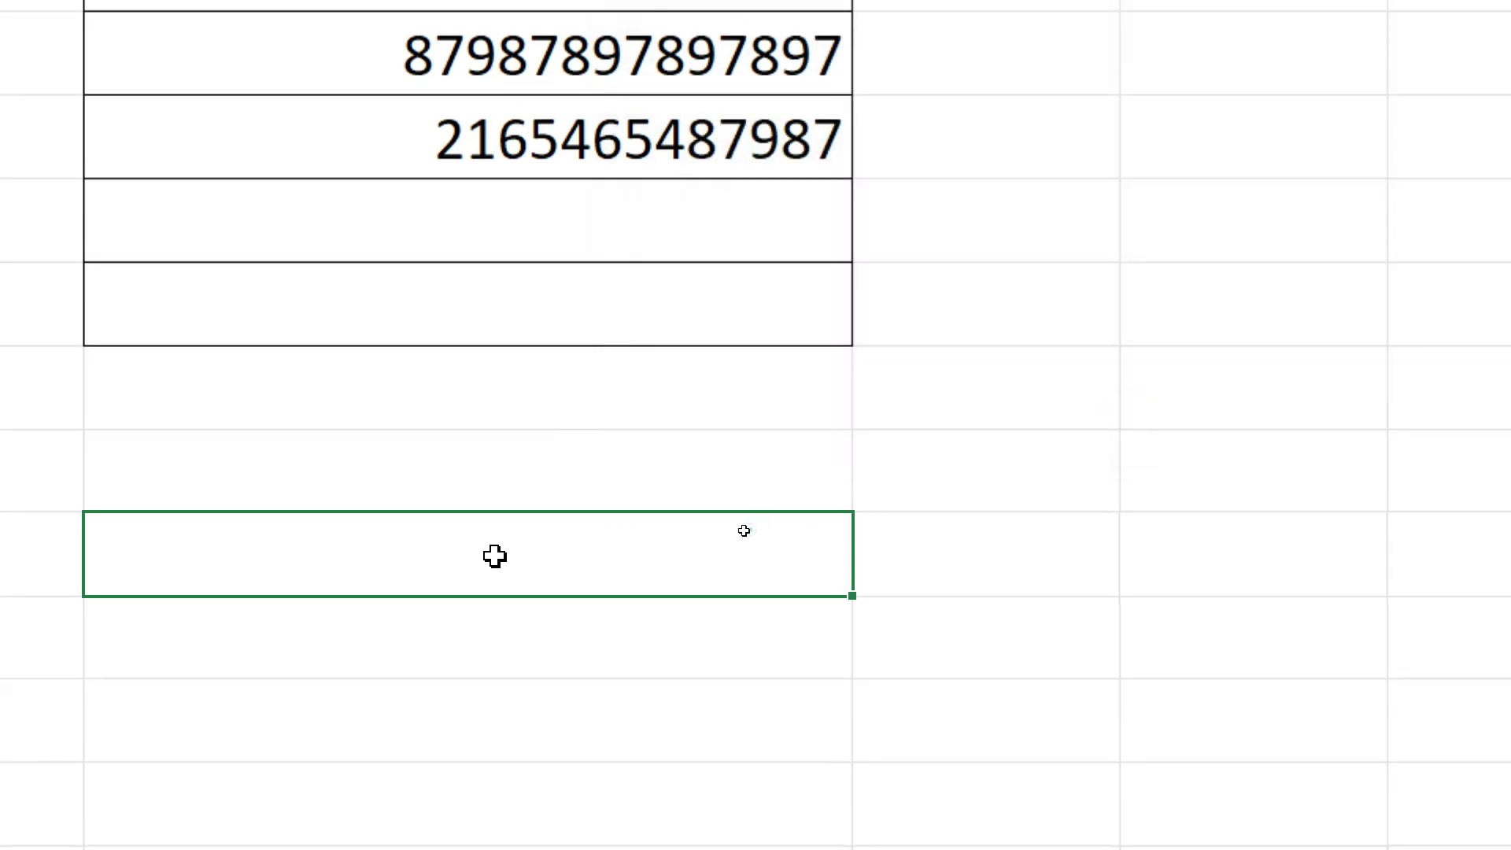
type("465487987987")
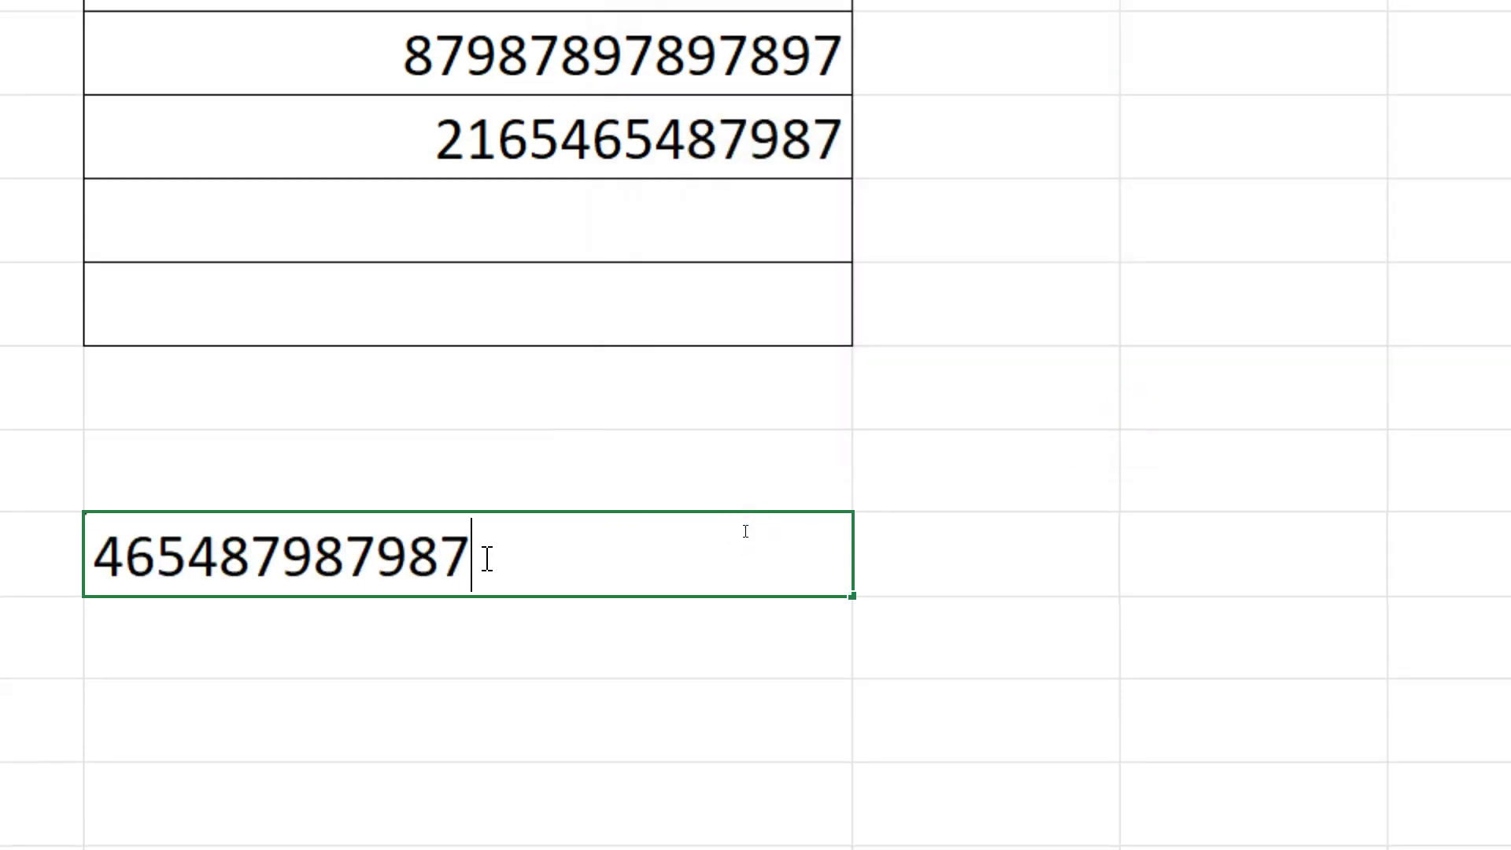
type("9898")
key("Return")
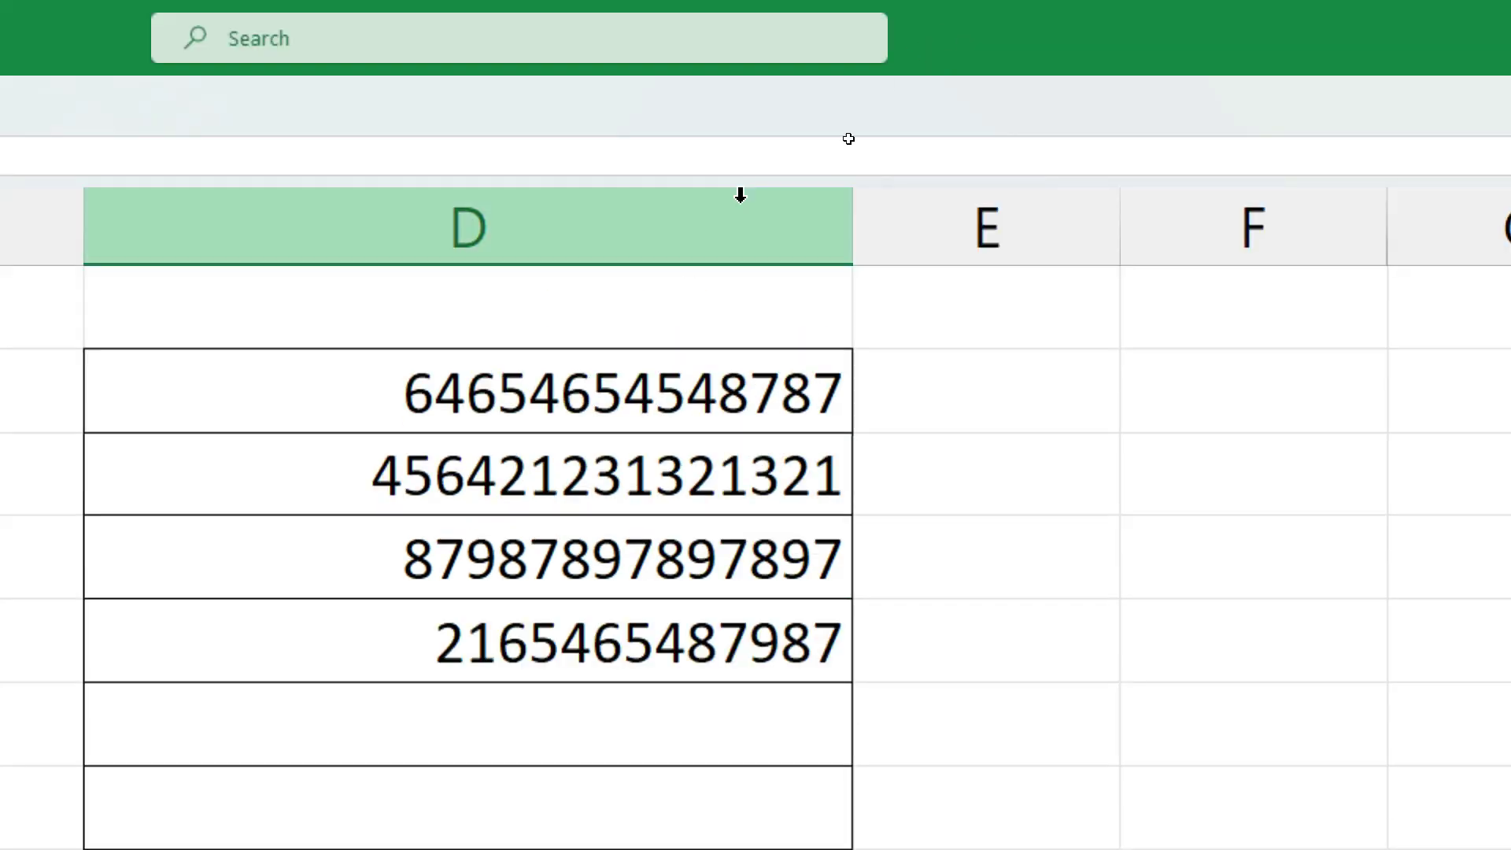
Select D10:D14, widen column F for long numbers, and pick cell F2
left_click(375, 535)
left_click_drag(371, 378, 388, 640)
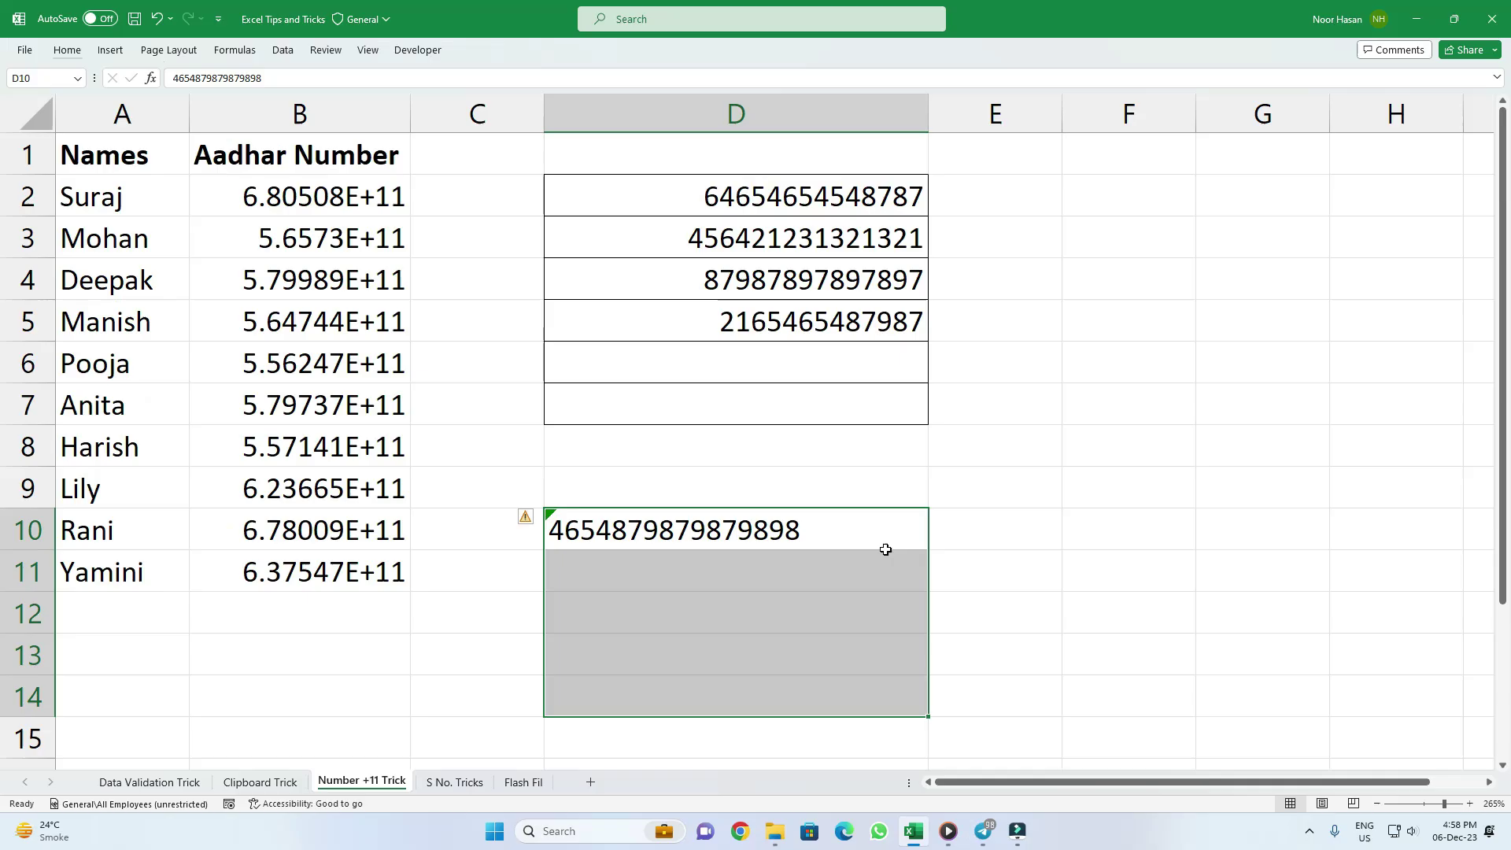
key("alt")
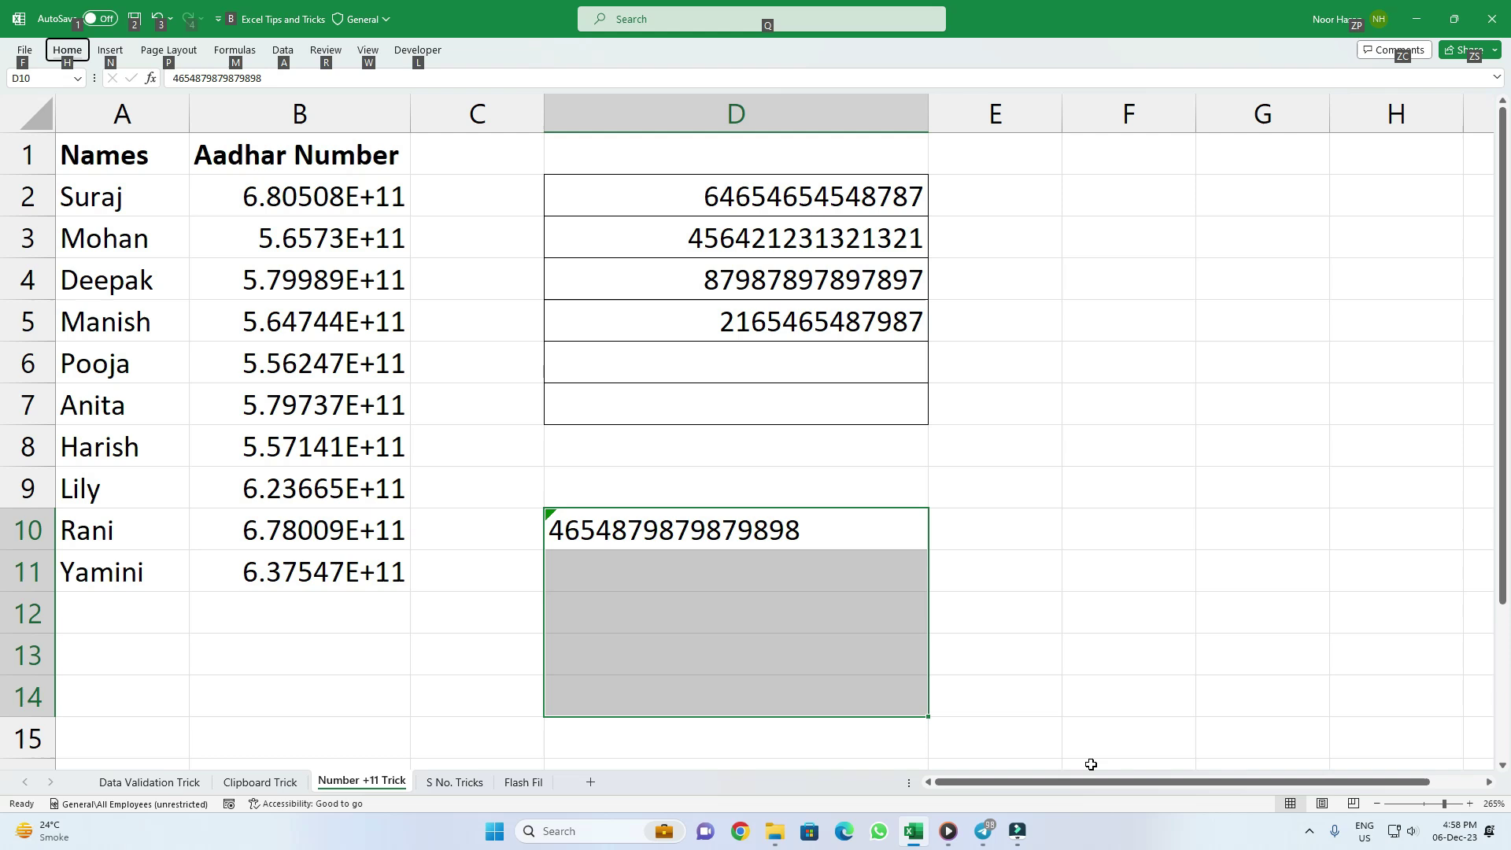
left_click_drag(1094, 781, 1141, 782)
left_click(1015, 280)
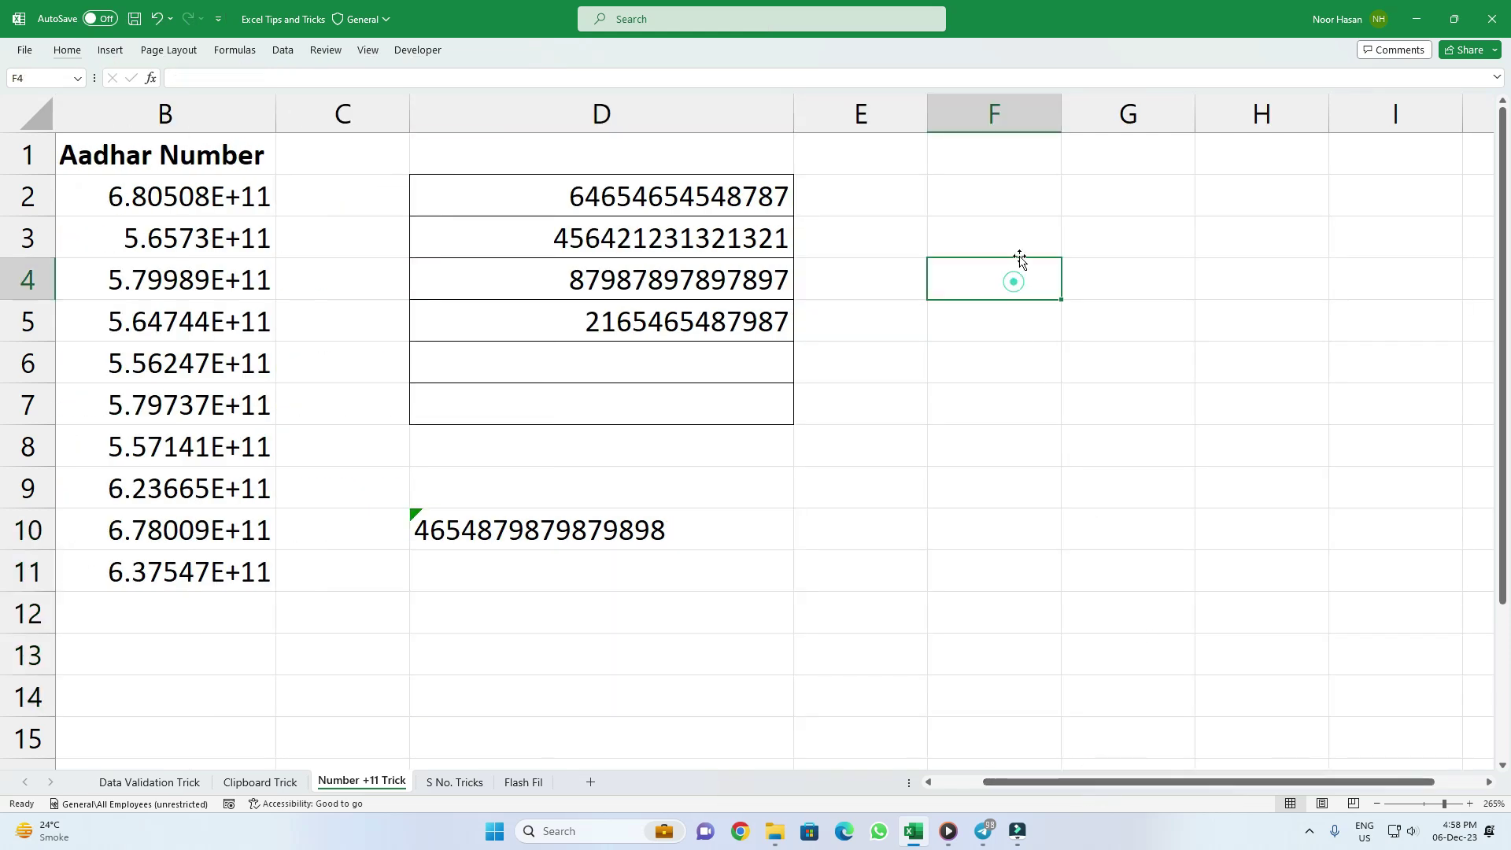
left_click_drag(1061, 114, 1338, 114)
left_click(1070, 188)
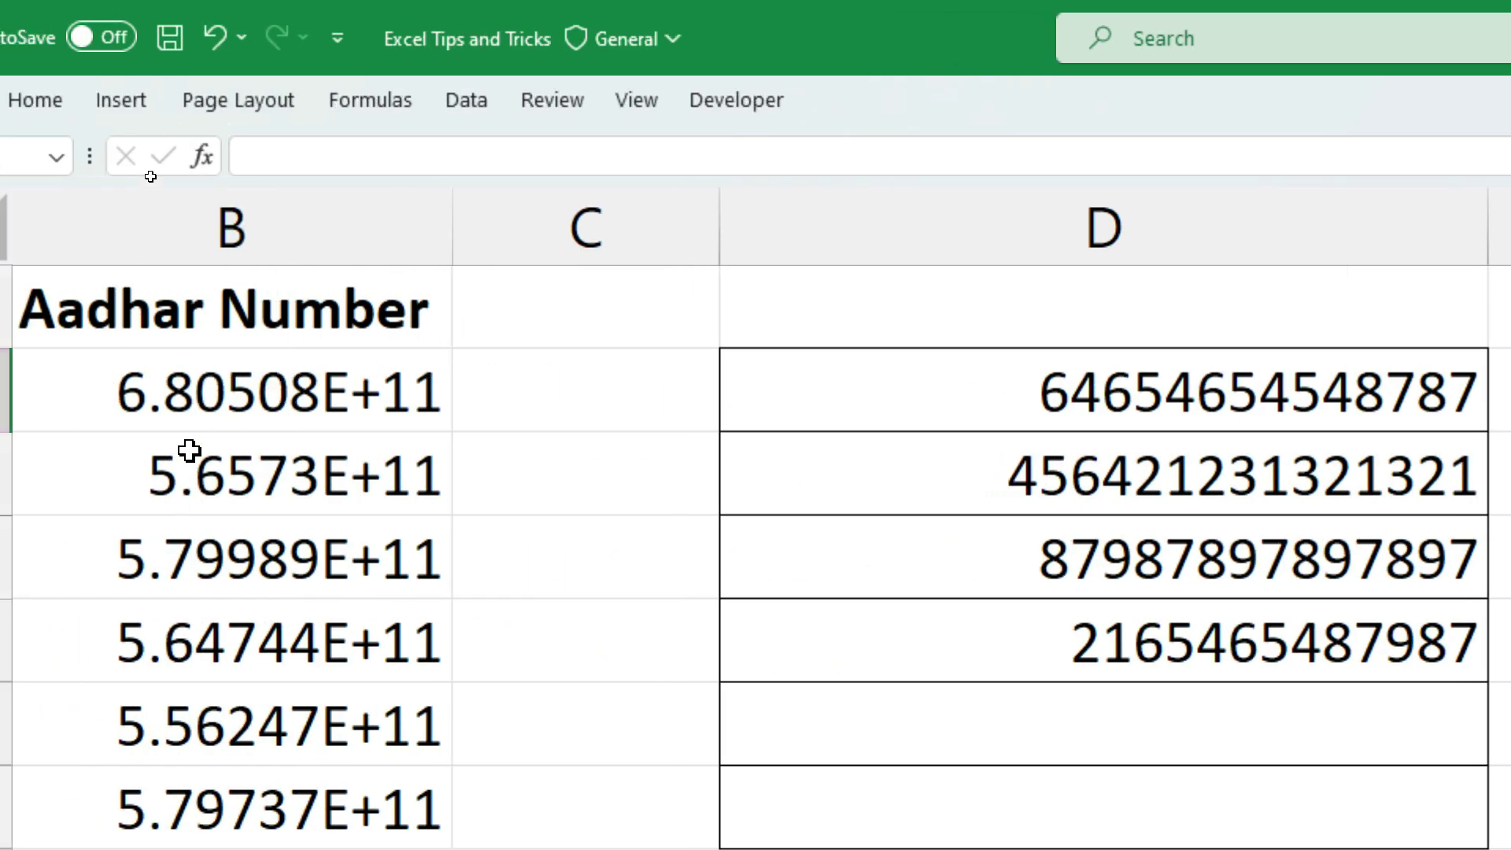
left_click(255, 156)
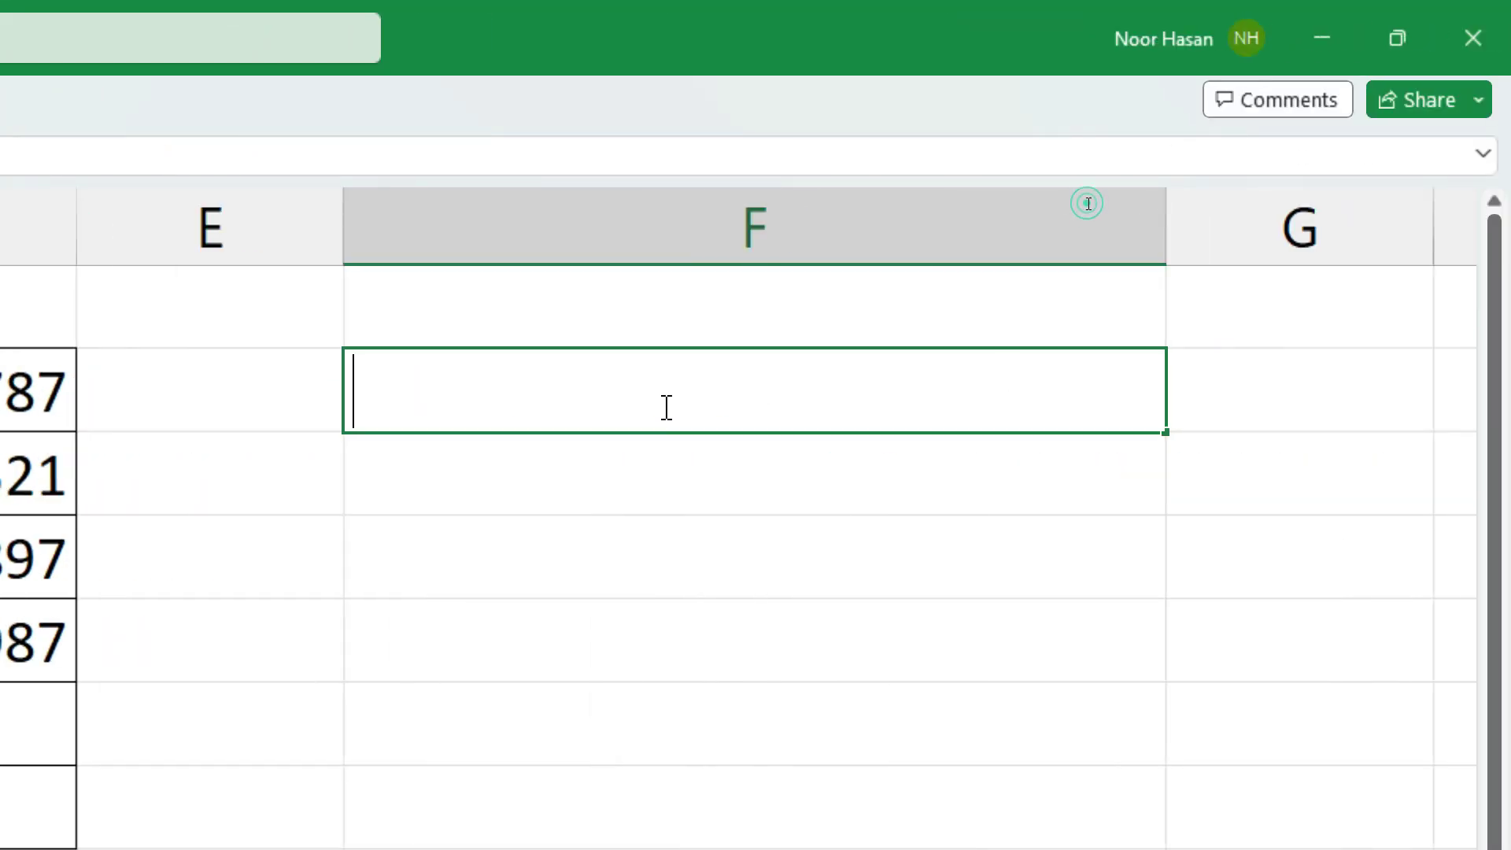
type("5465465487987988")
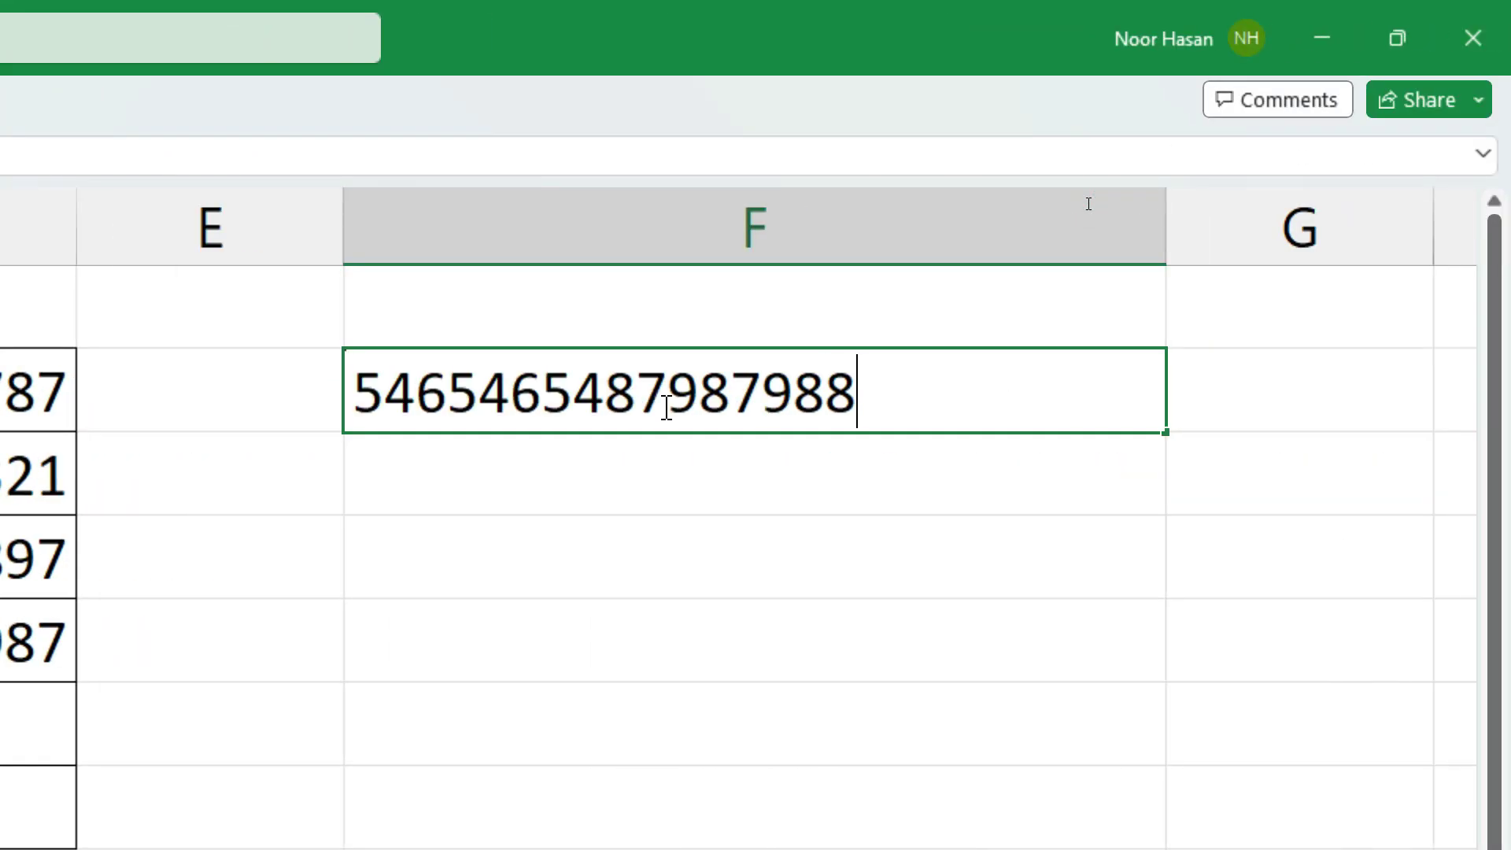
key("Return")
left_click(719, 395)
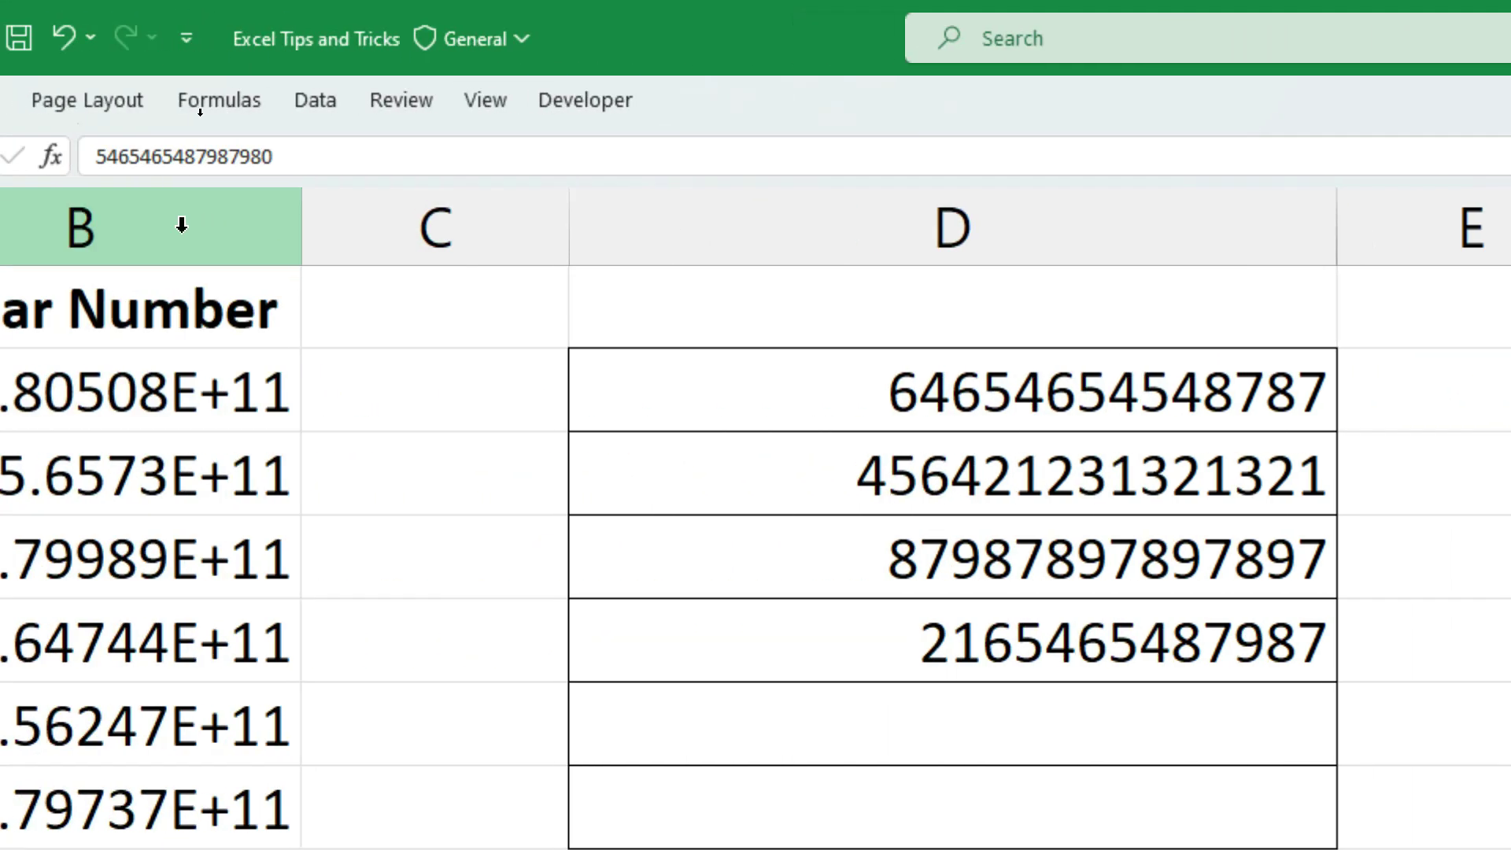
left_click(191, 157)
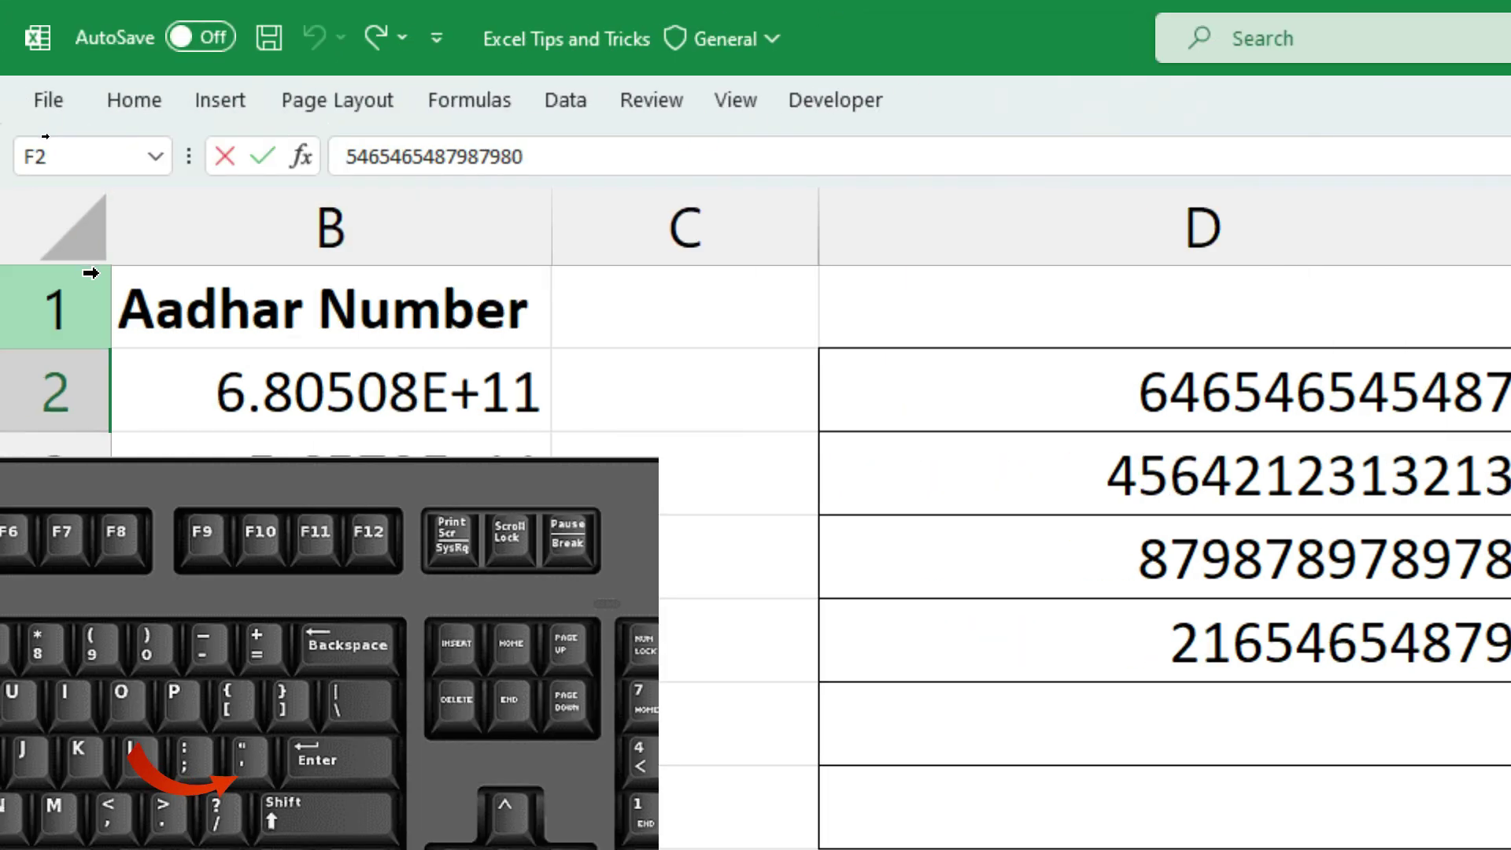
type("'")
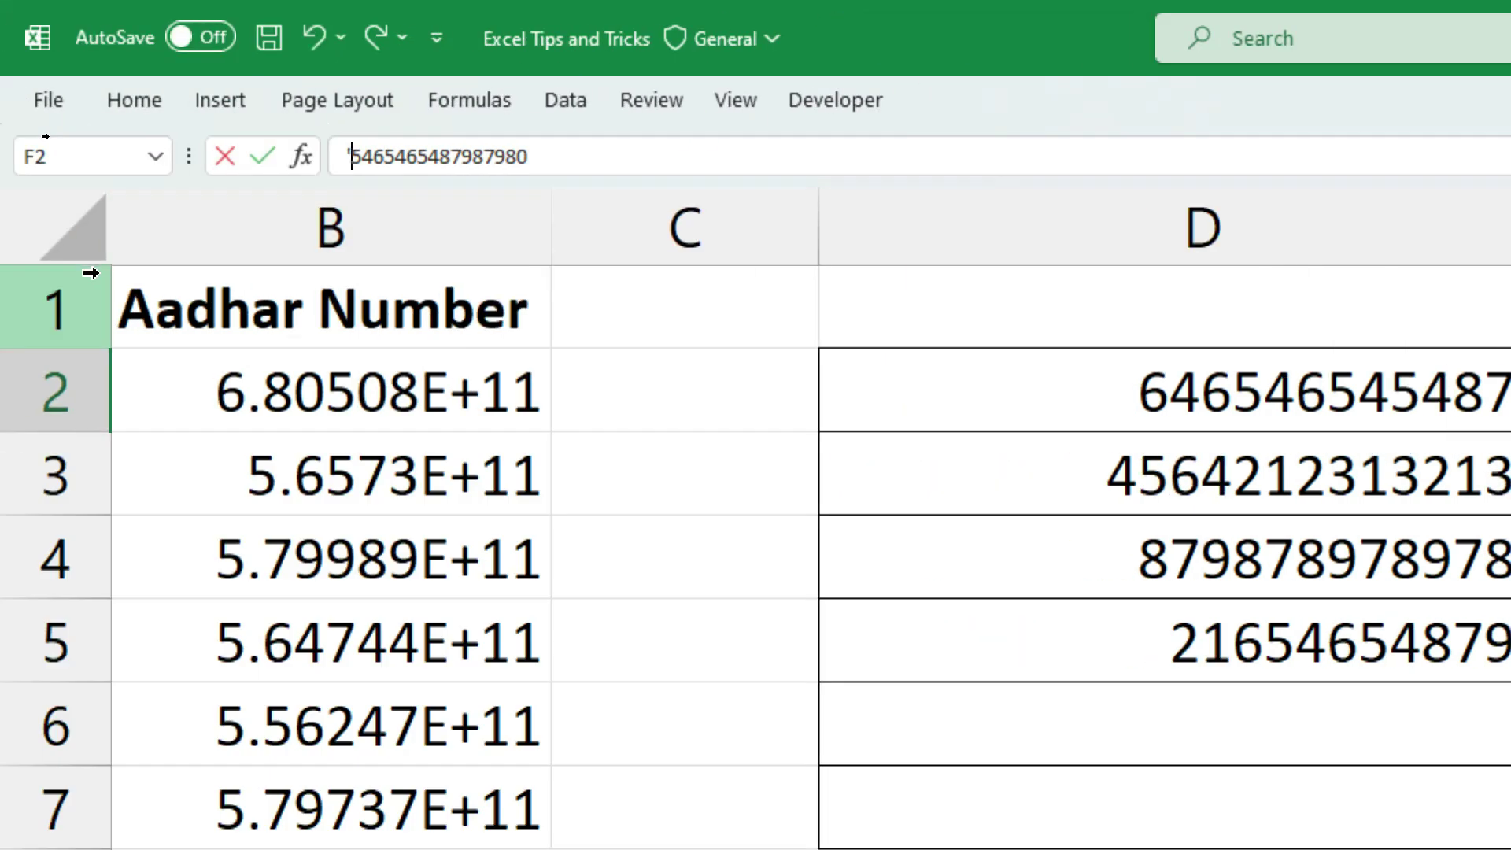
key("Return")
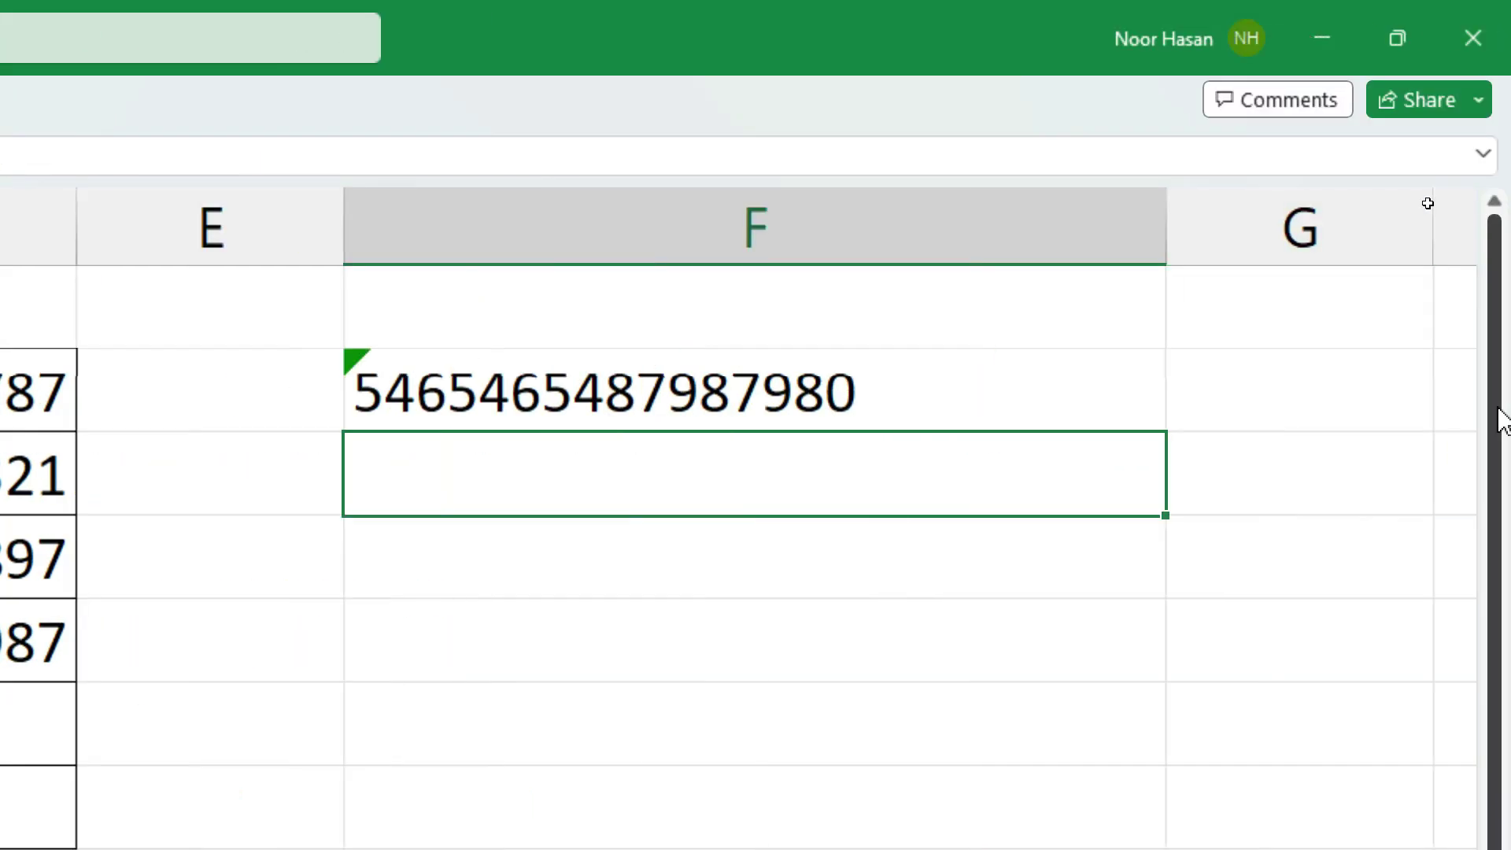
left_click(550, 398)
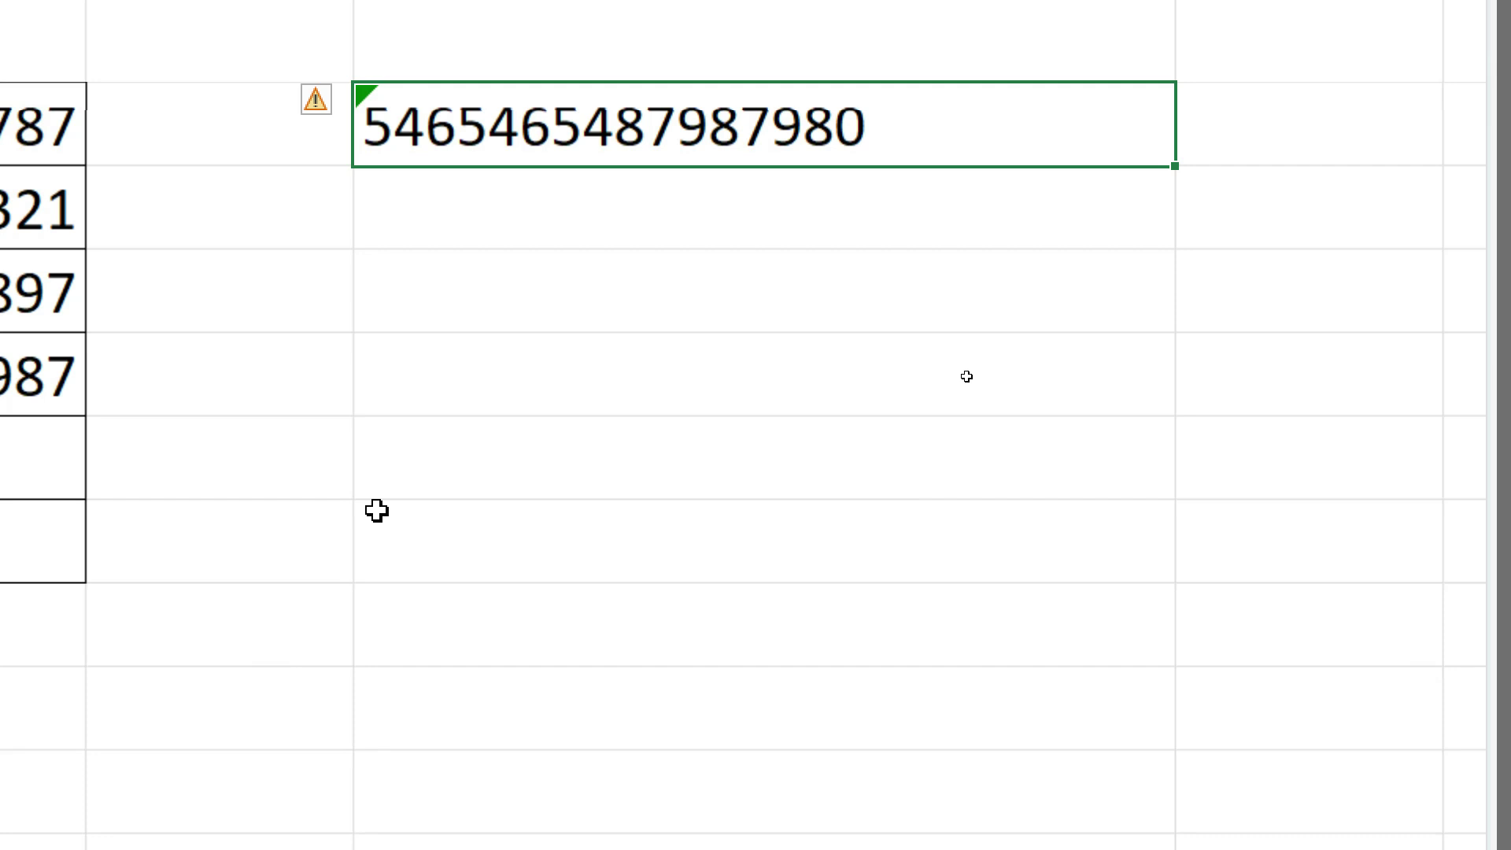
left_click(519, 395)
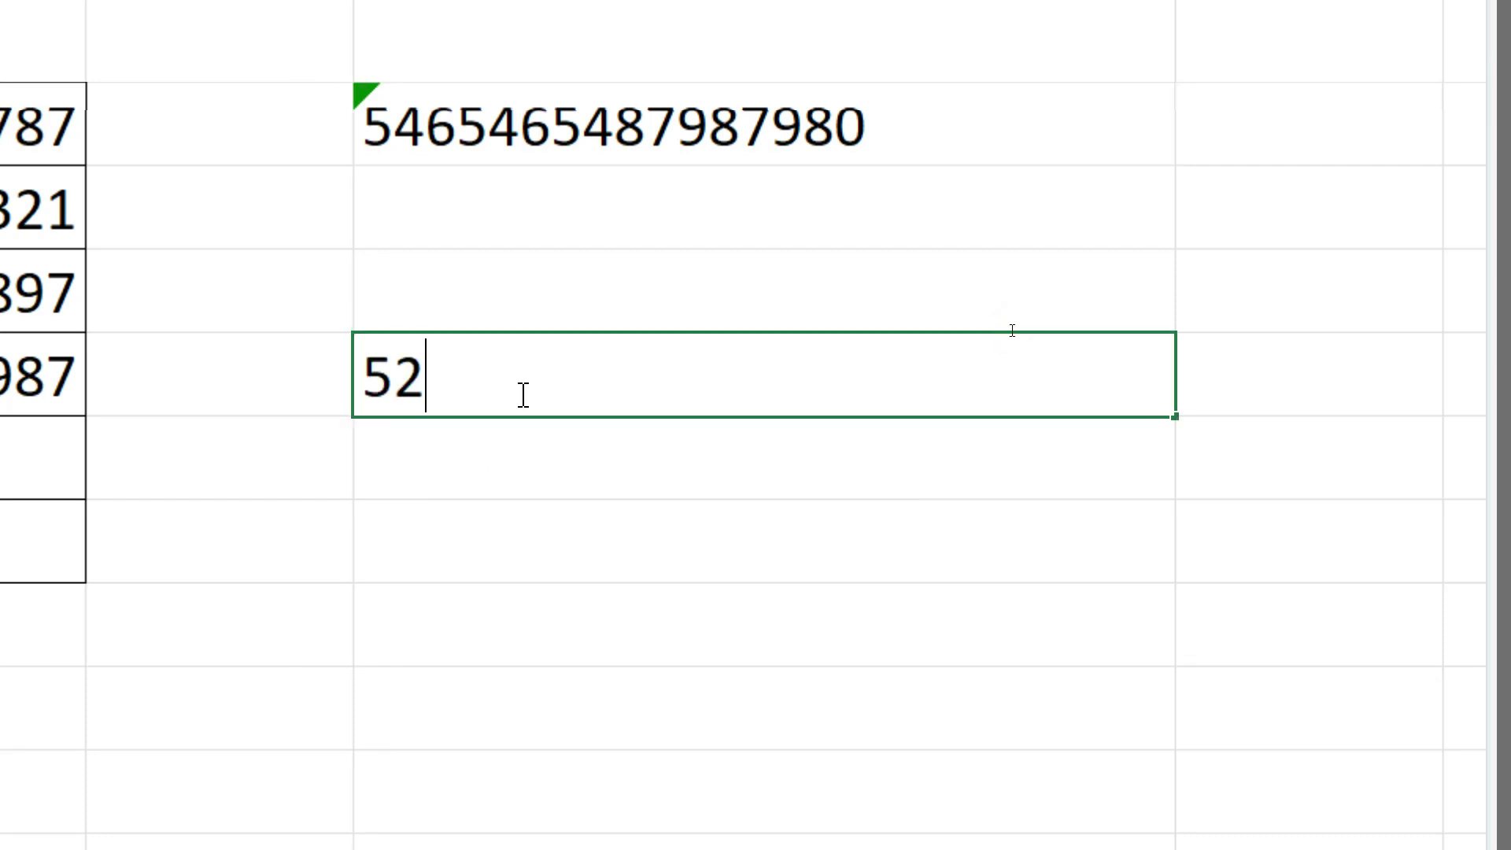
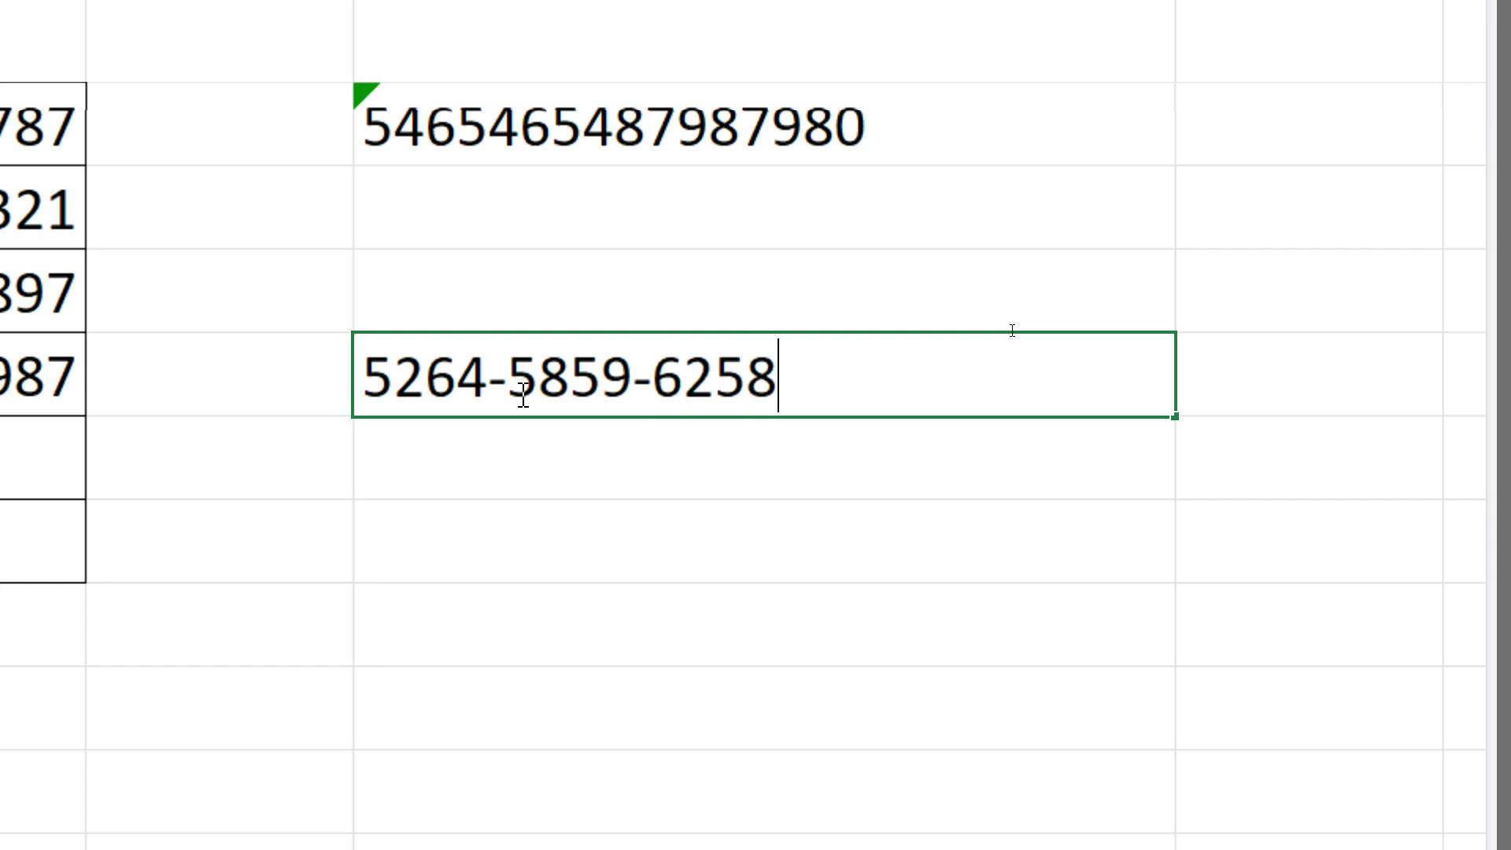
key("Return")
left_click(520, 396)
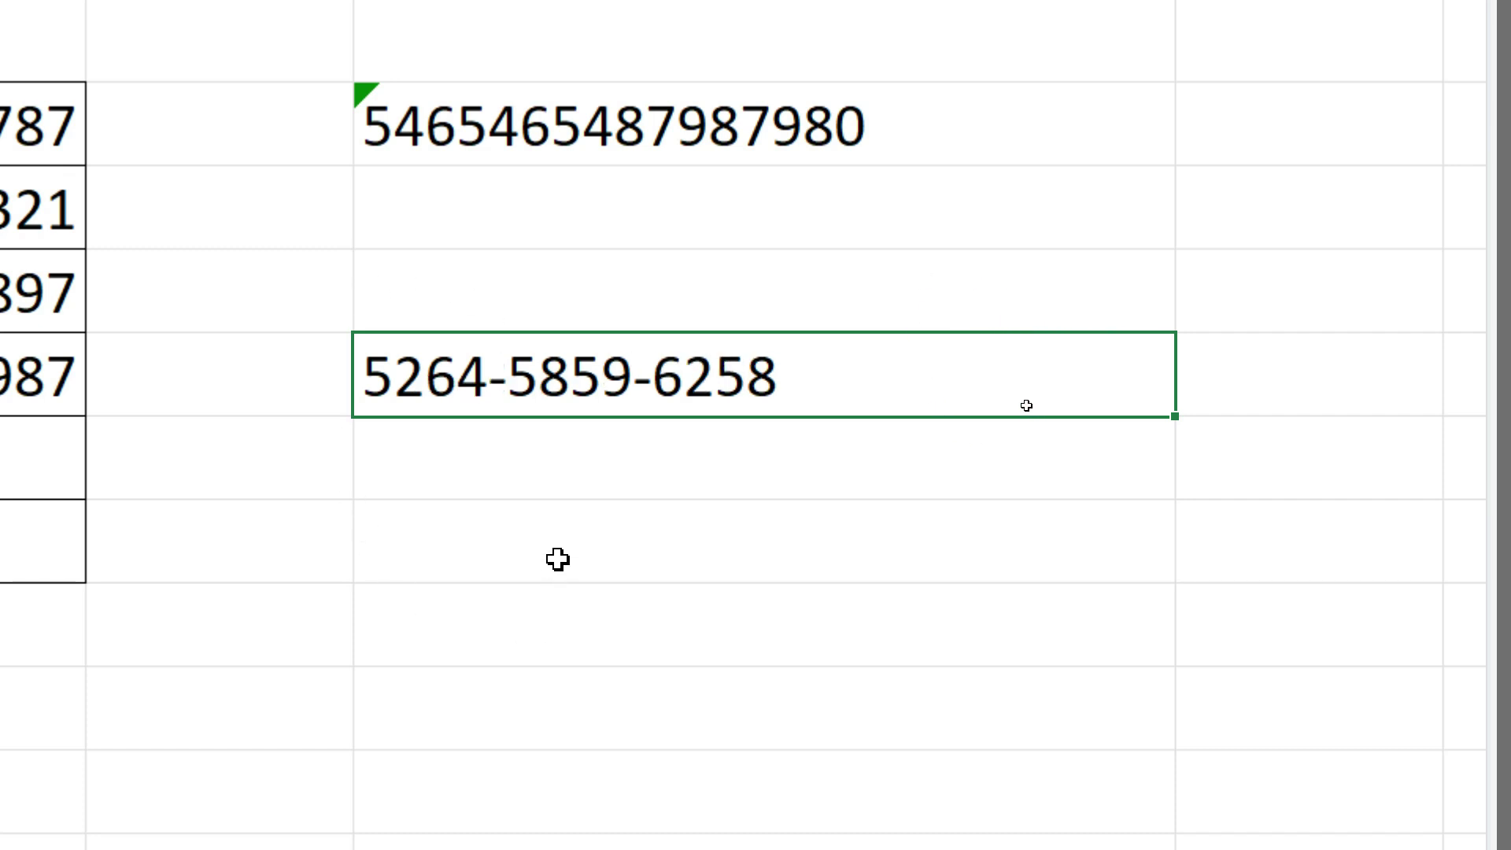
left_click_drag(557, 559, 574, 716)
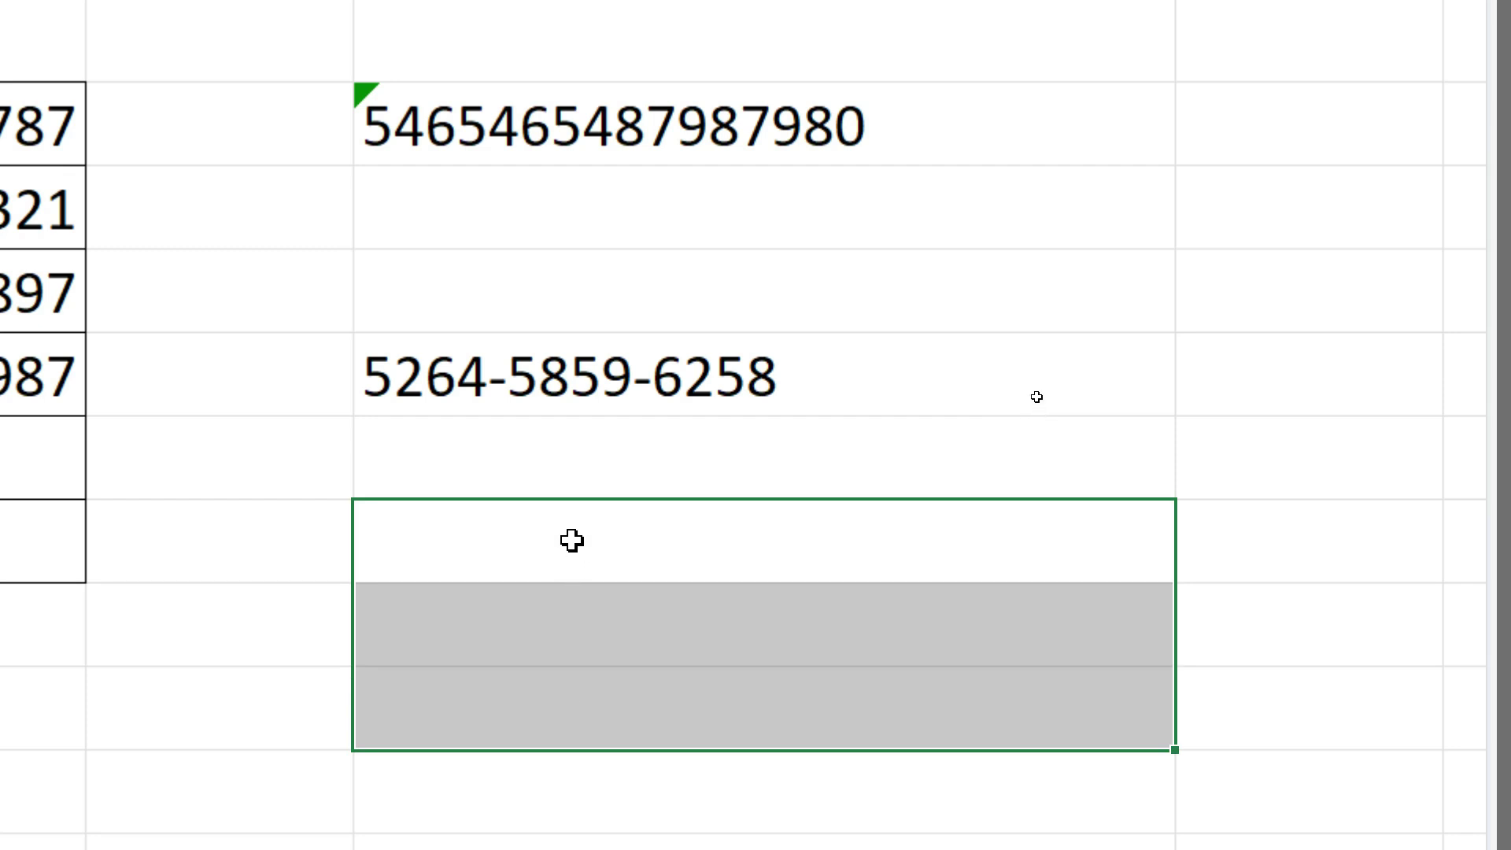
key("ctrl+1")
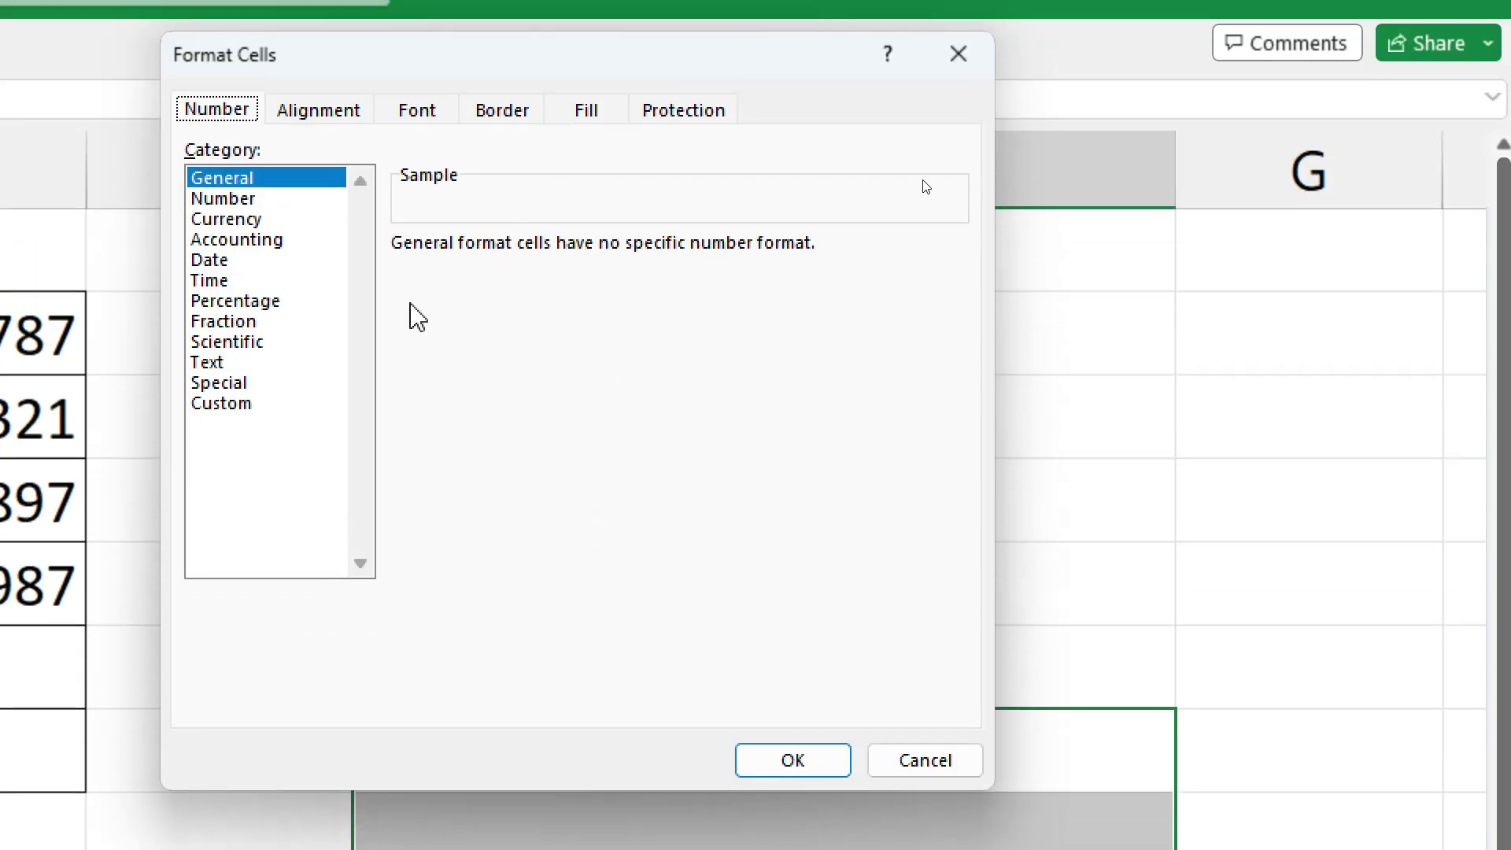
left_click(231, 405)
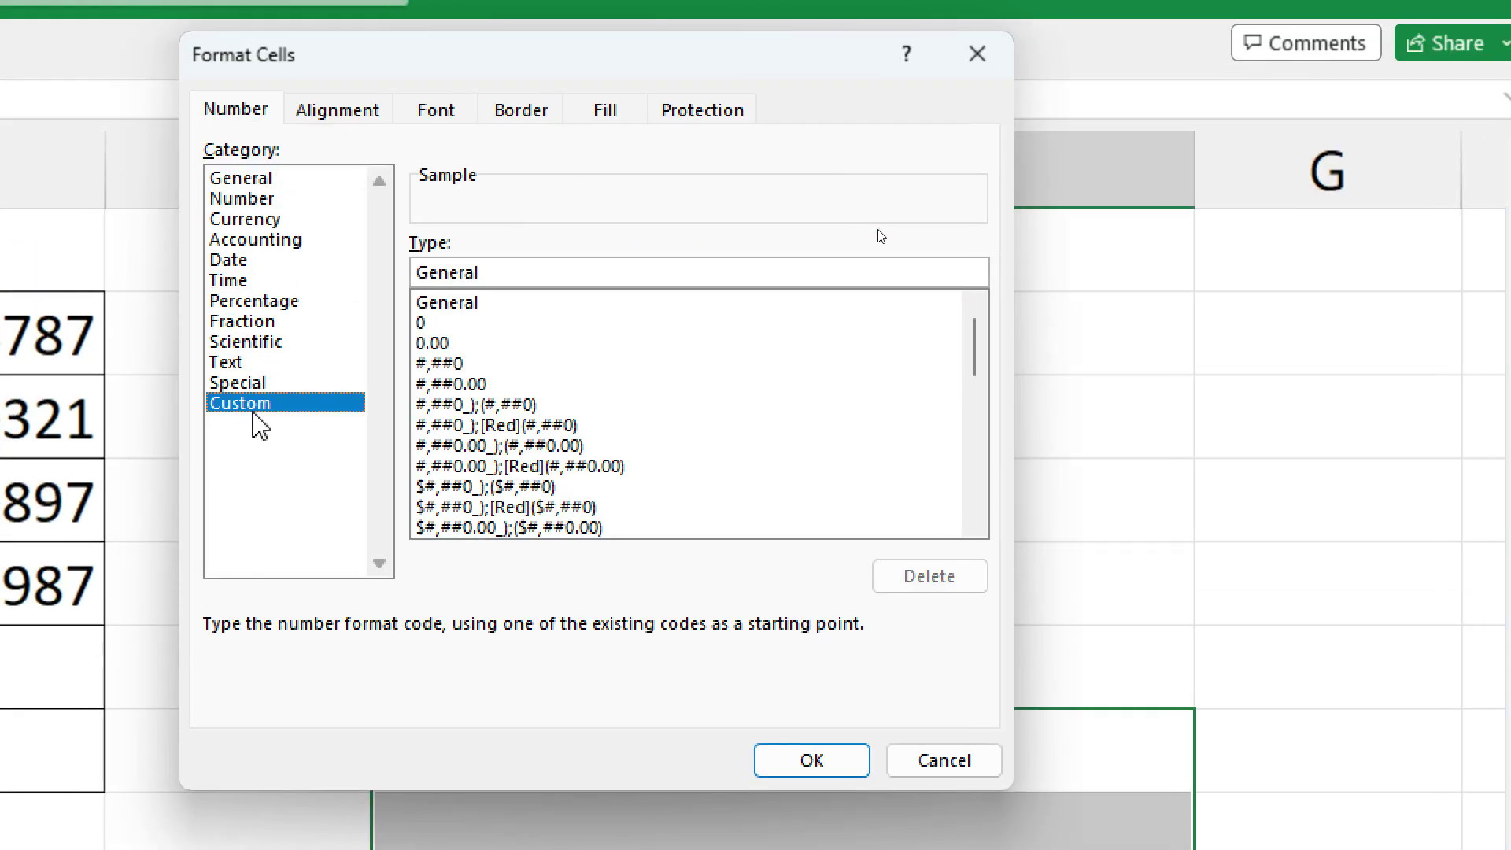
left_click(488, 272)
key("BackSpace")
key("BackSpace")
key("BackSpace")
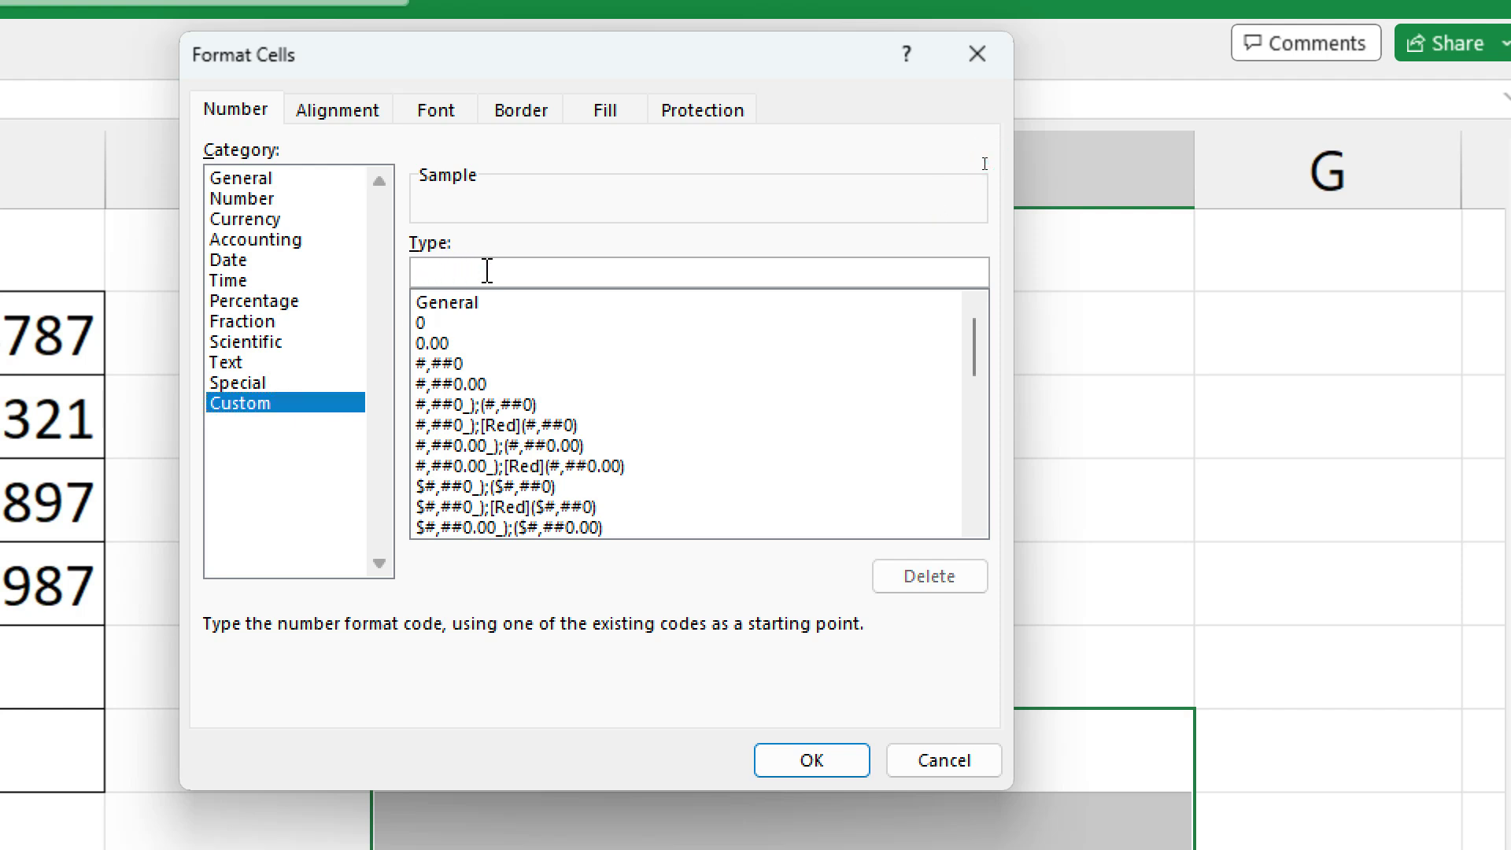
type("-0000")
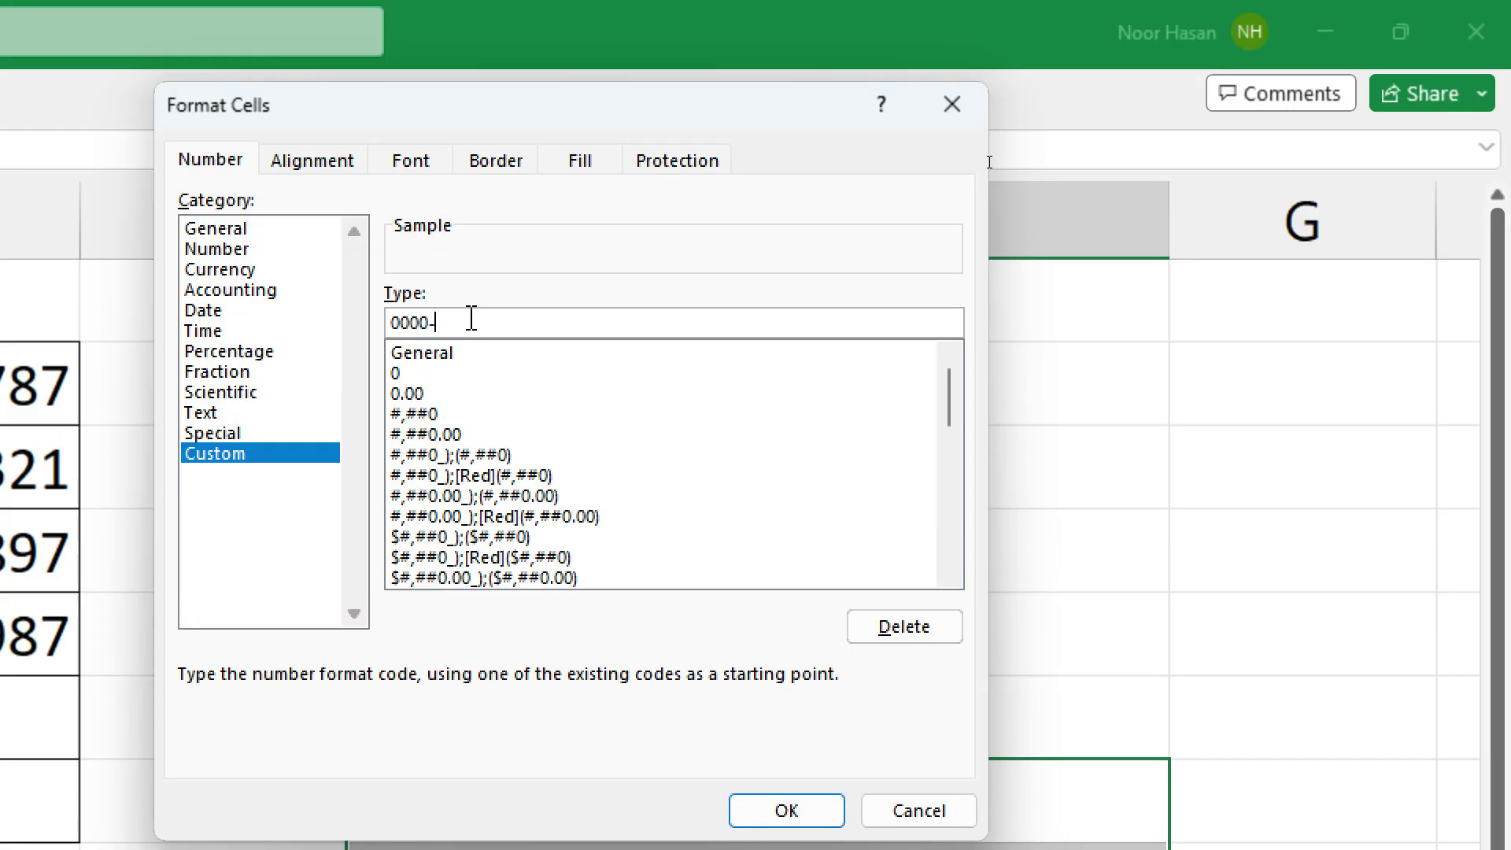
type("-0000")
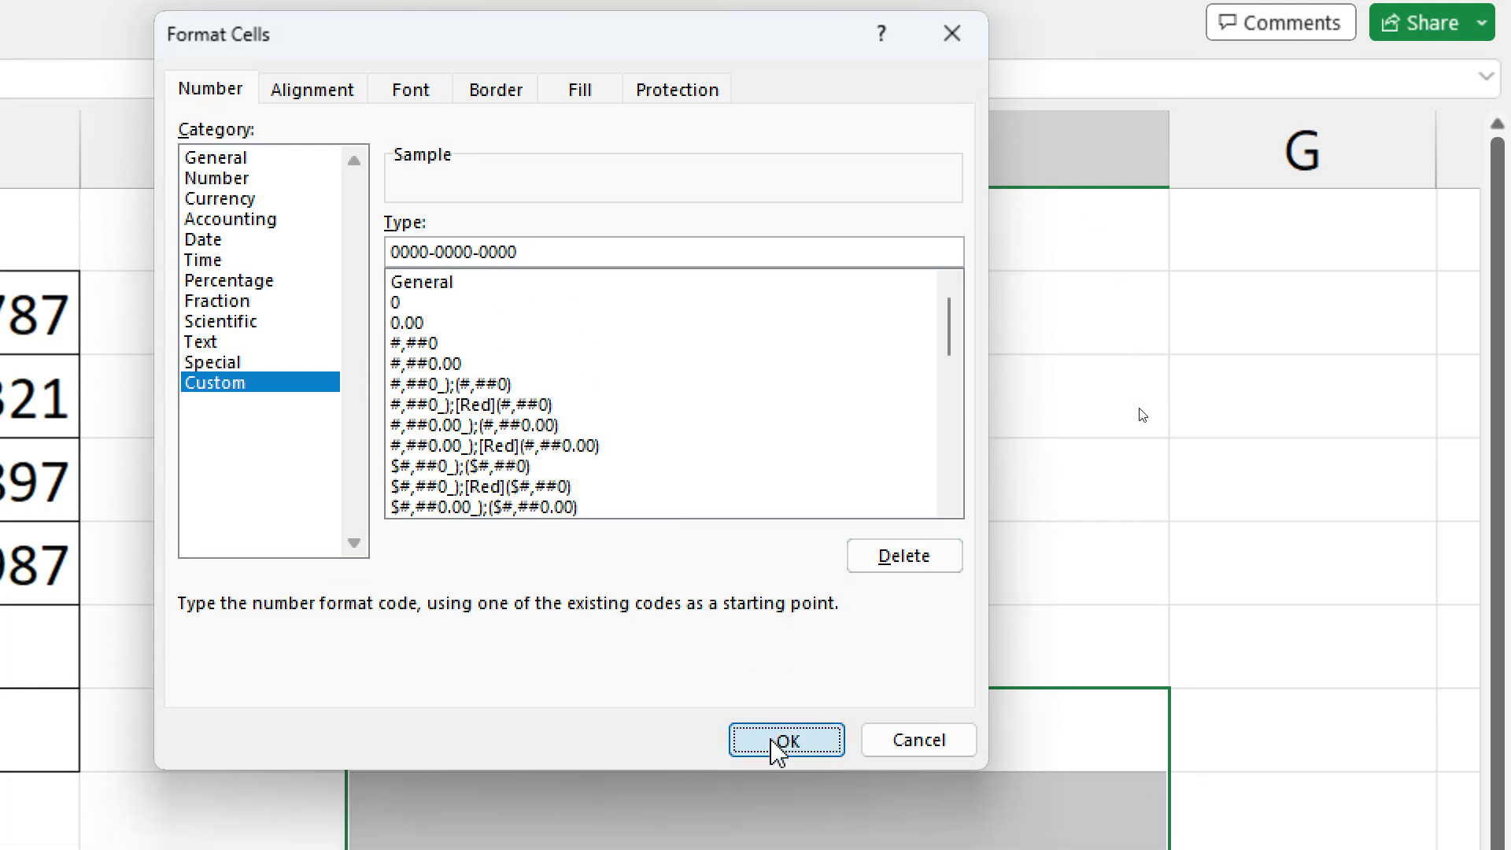
left_click(786, 810)
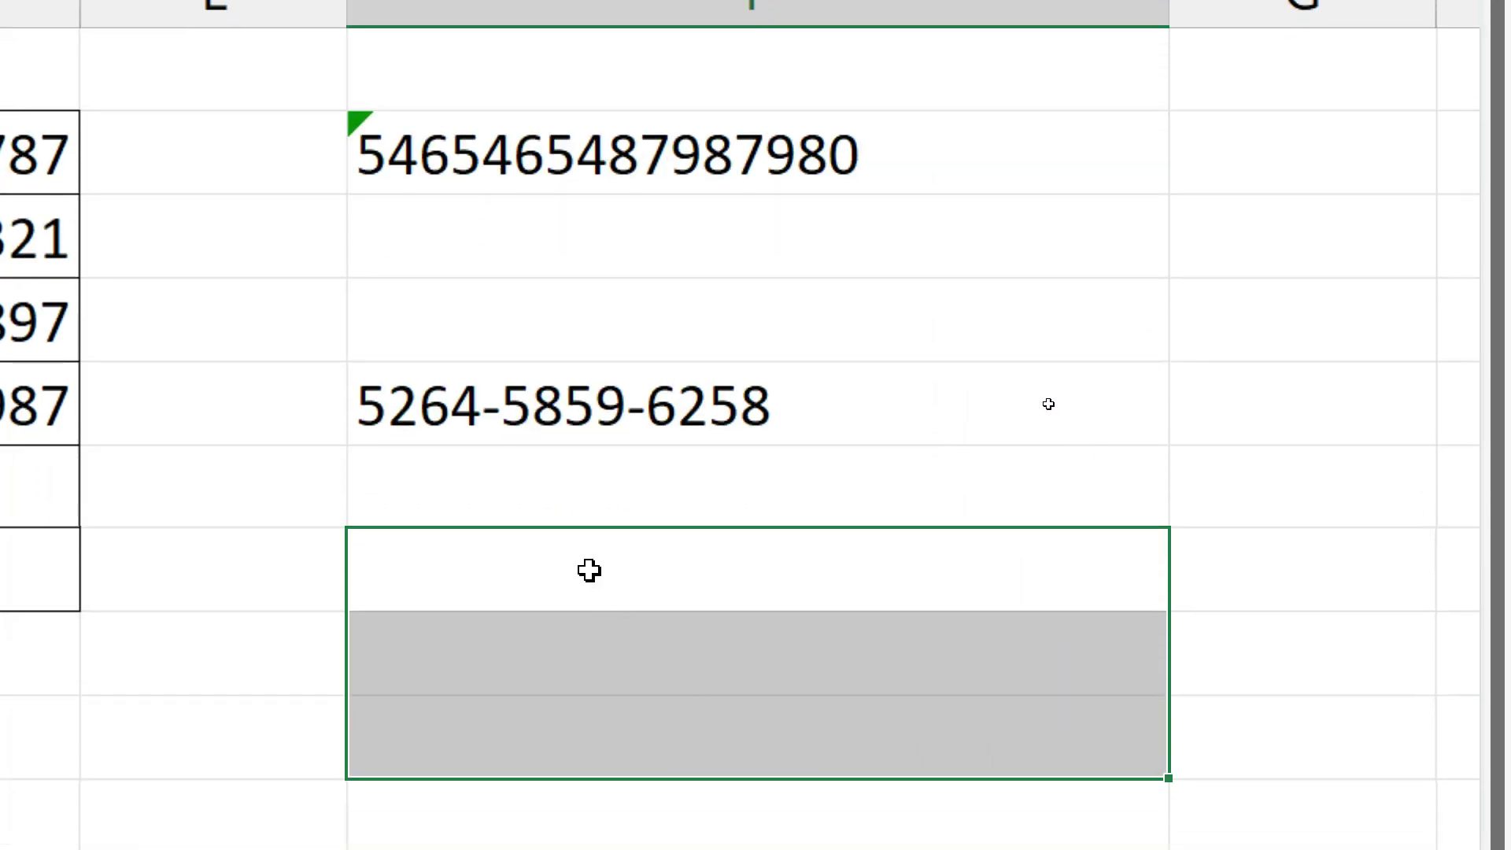
left_click(592, 573)
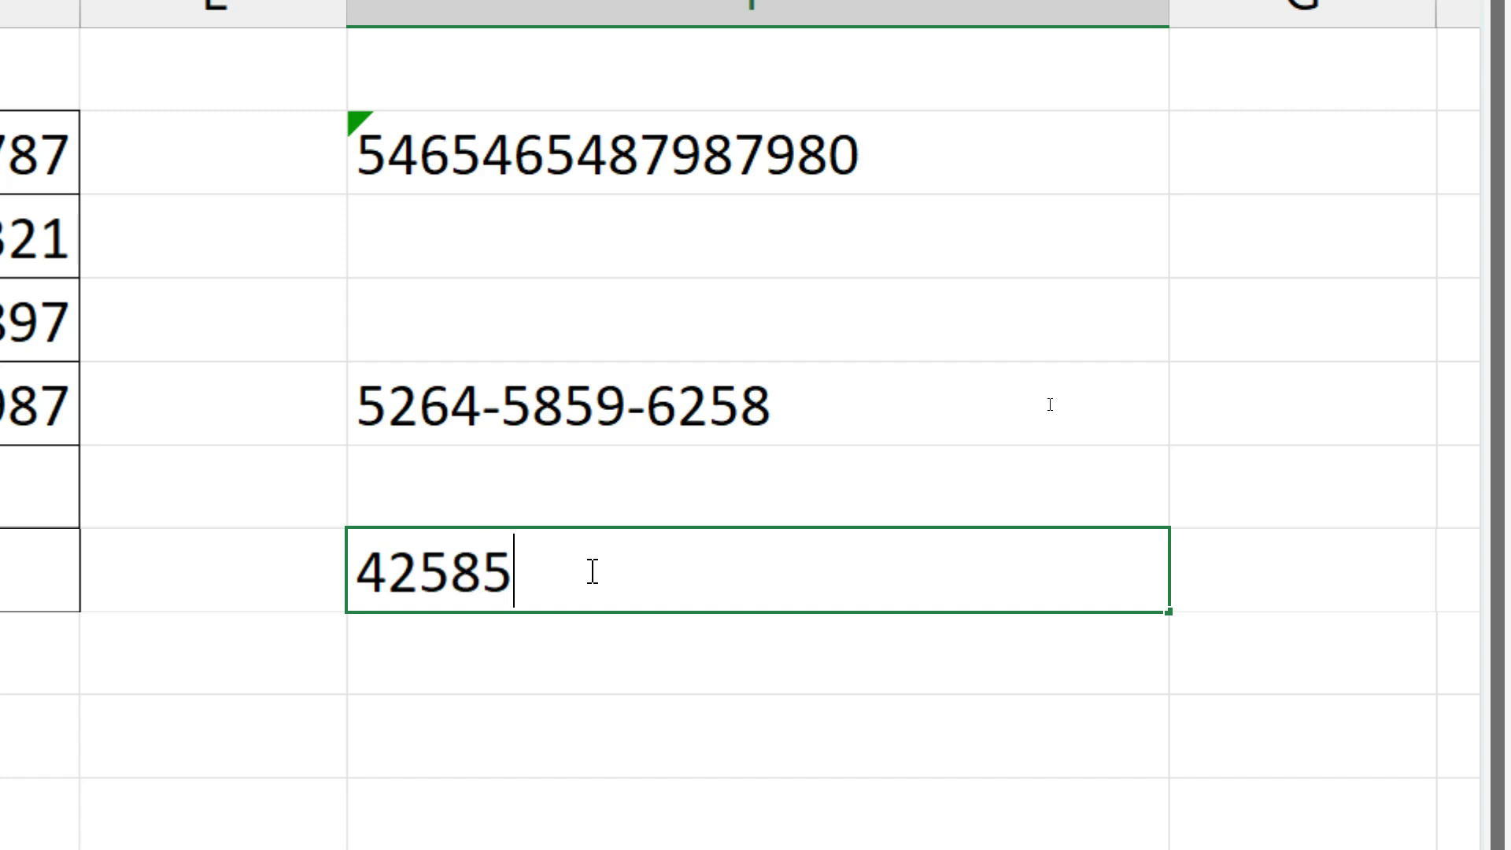
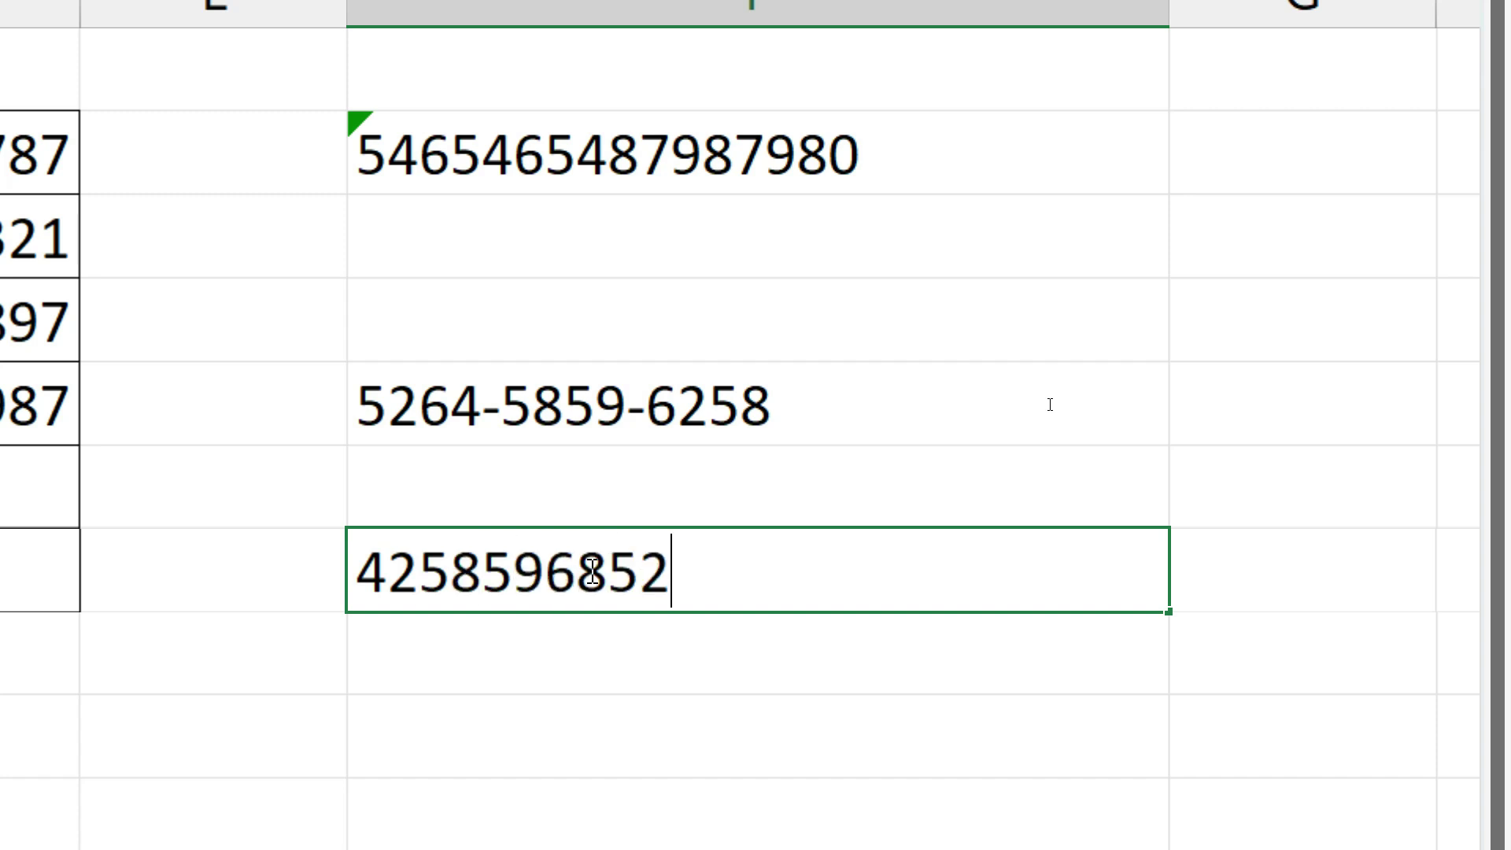
key("Return")
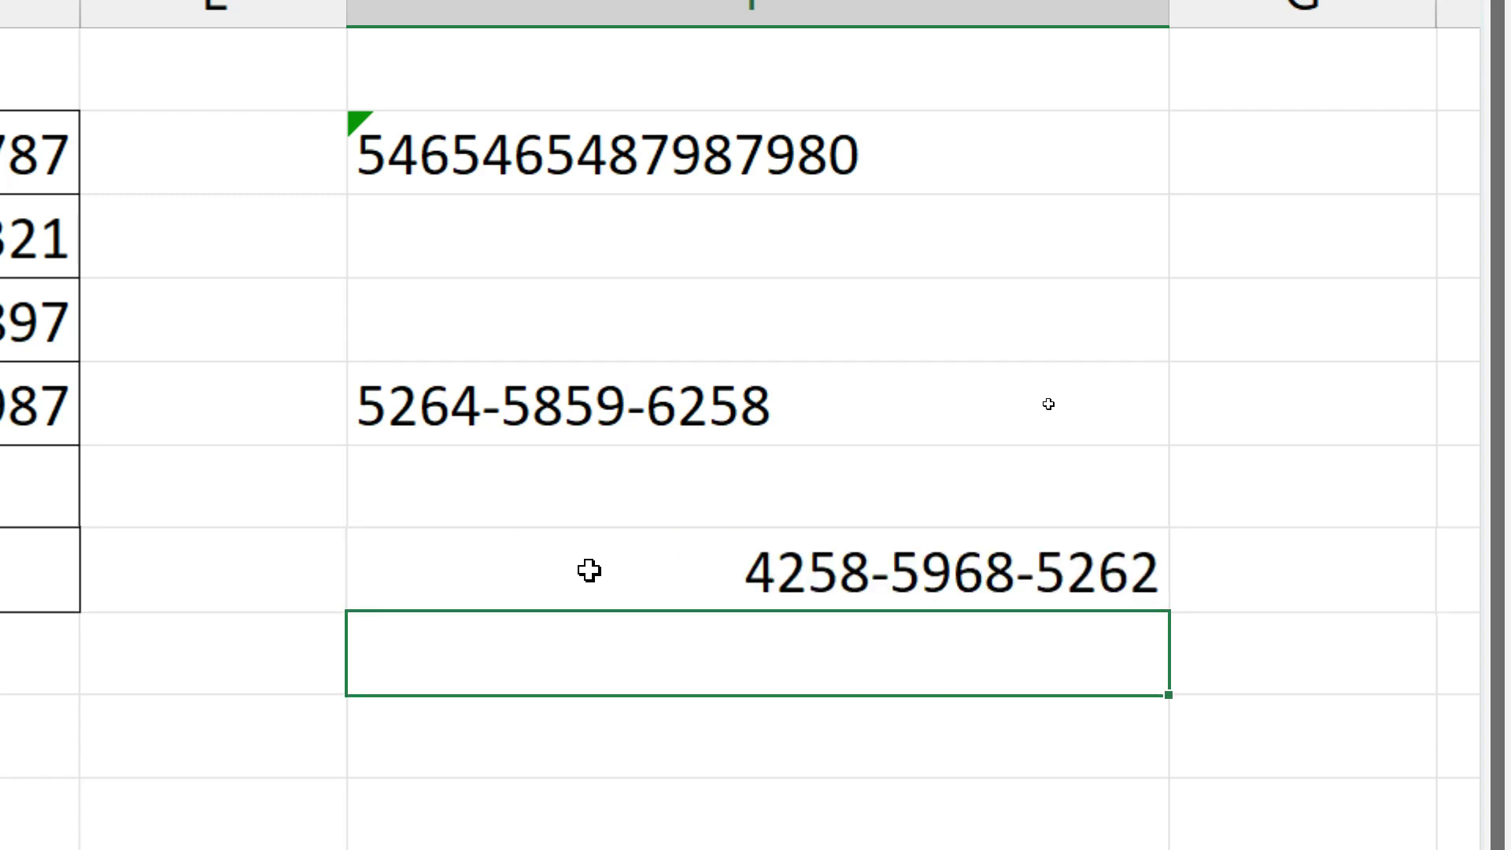
left_click(941, 571)
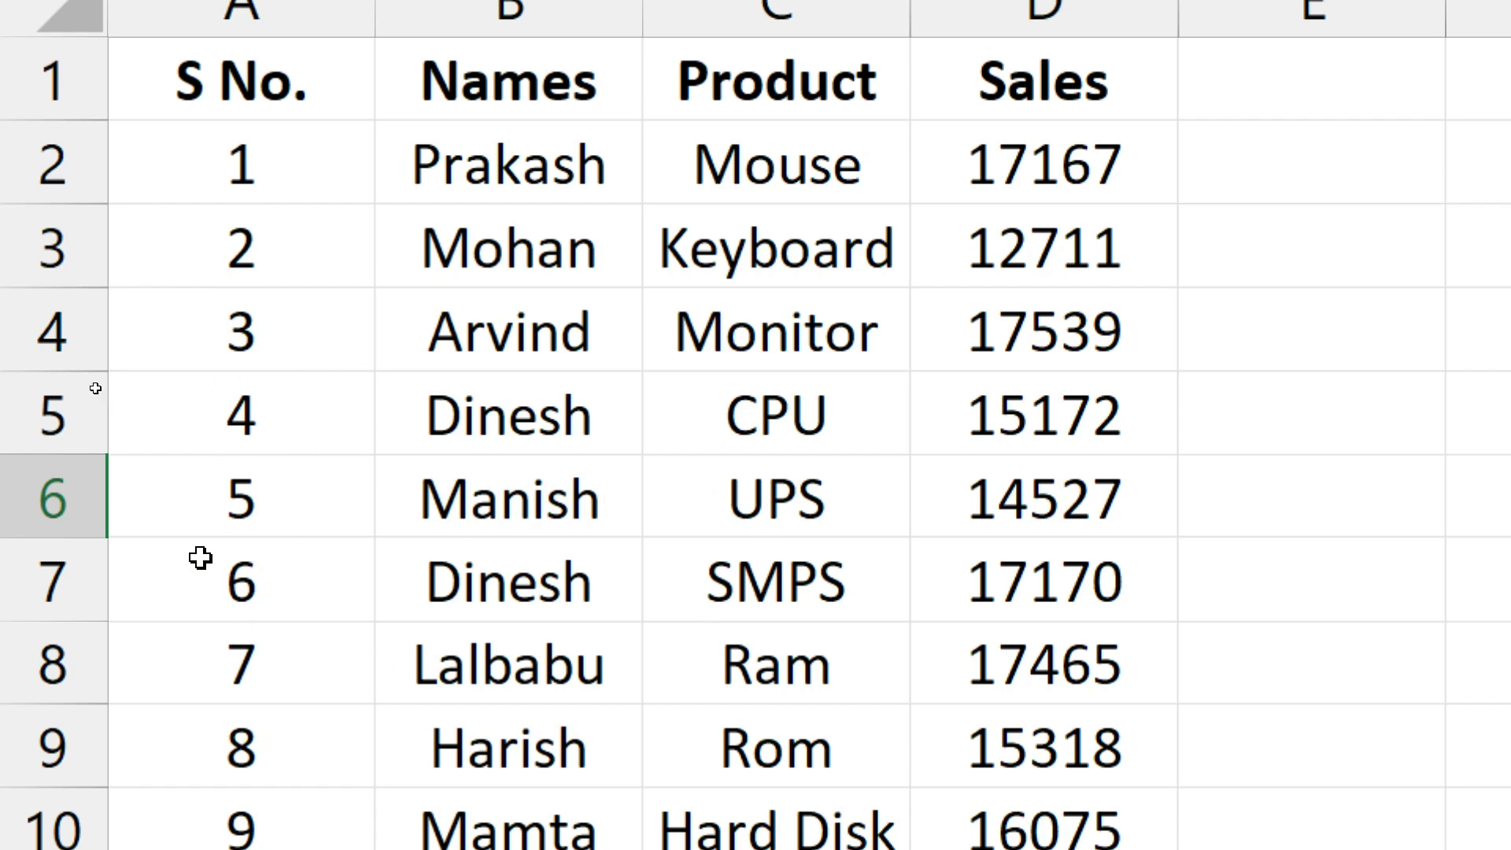
Delete the entire row 6 (serial 5), so the S No. column jumps from 4 to 6
left_click(221, 486)
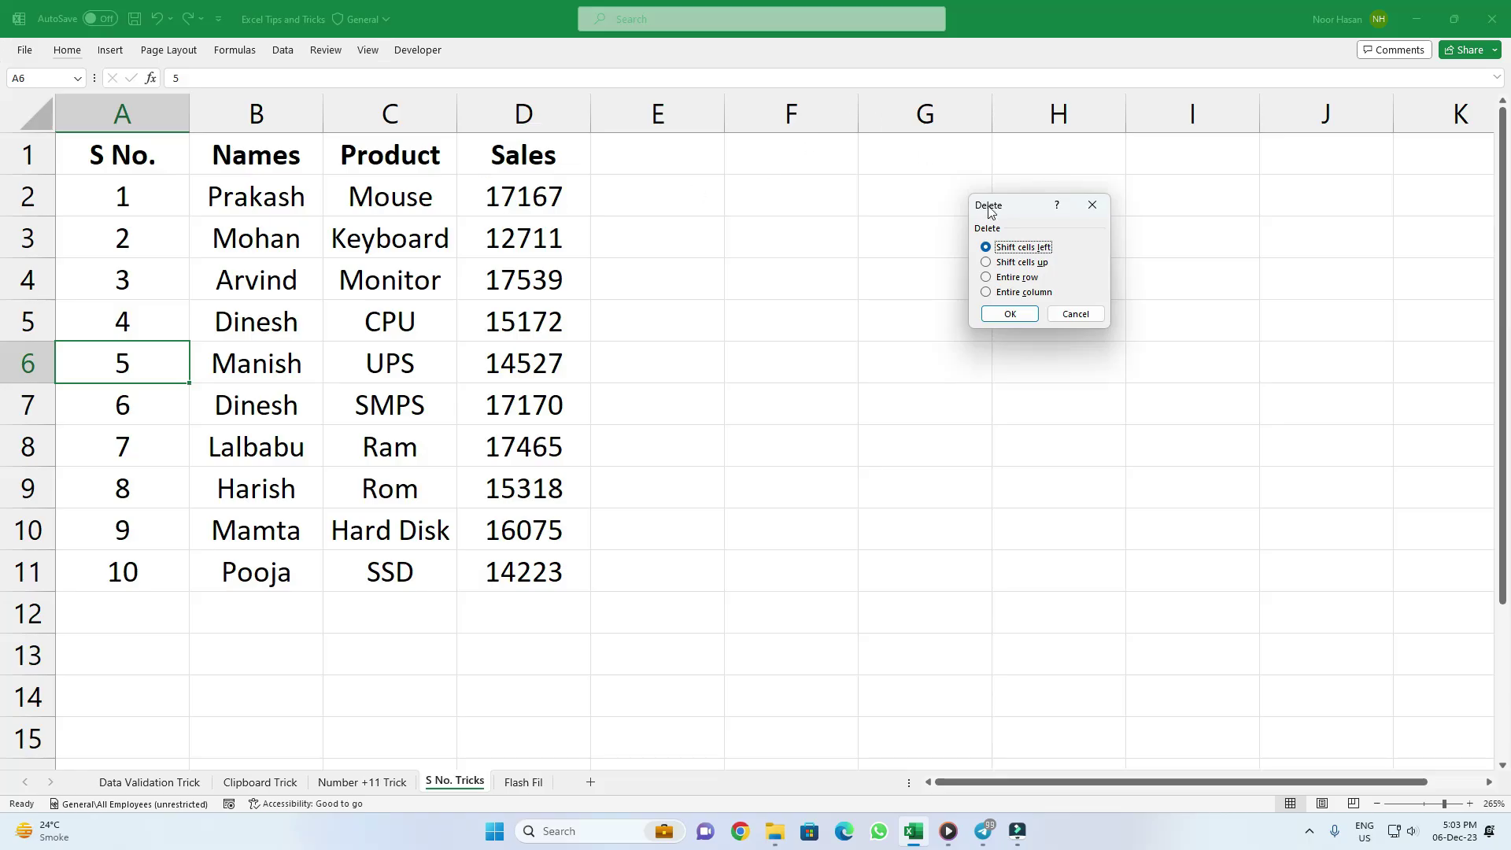
left_click_drag(989, 211, 244, 198)
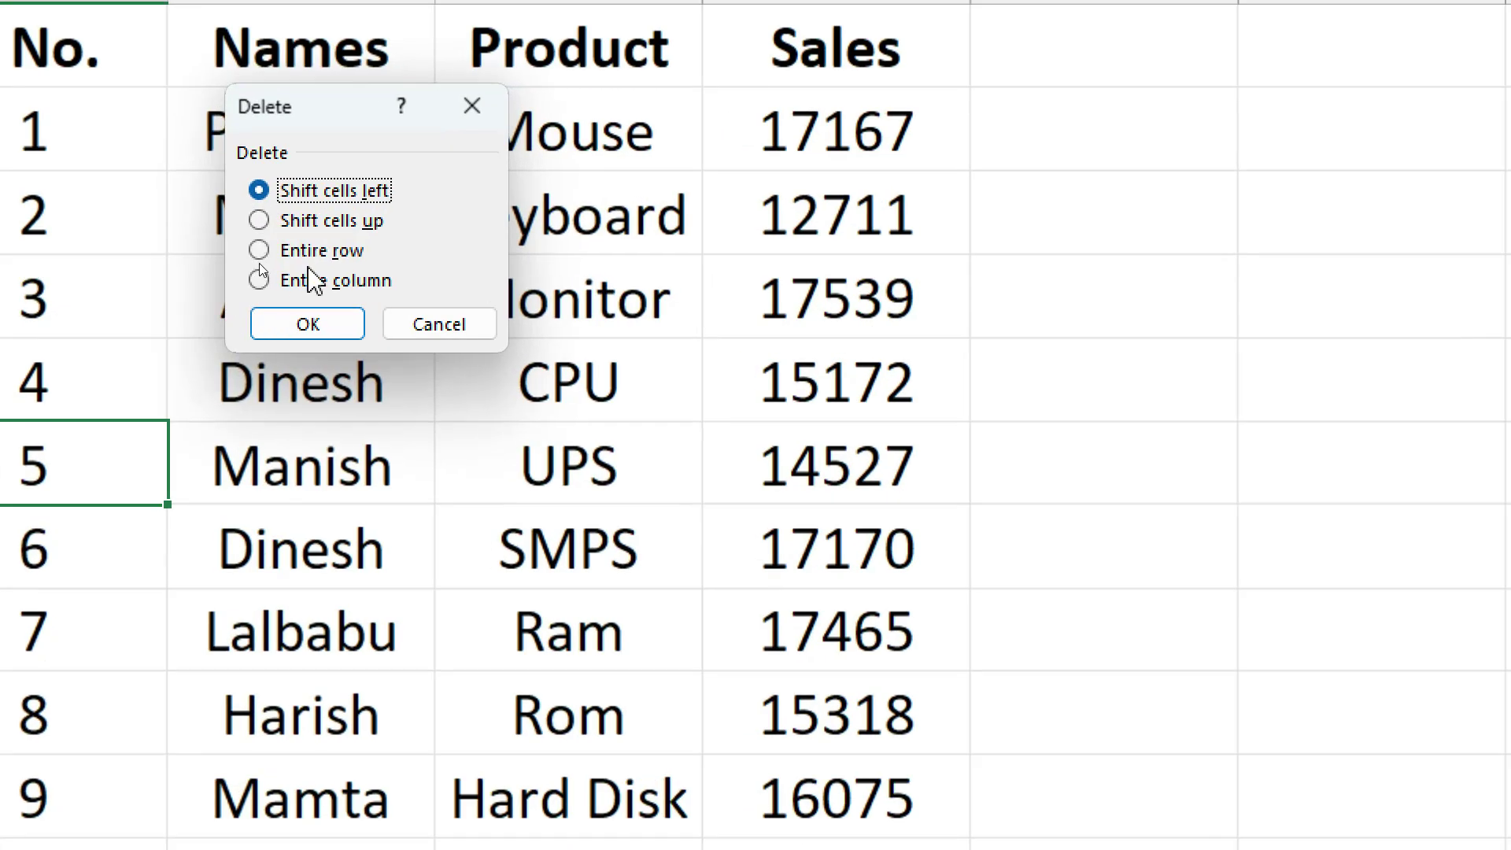
left_click(259, 250)
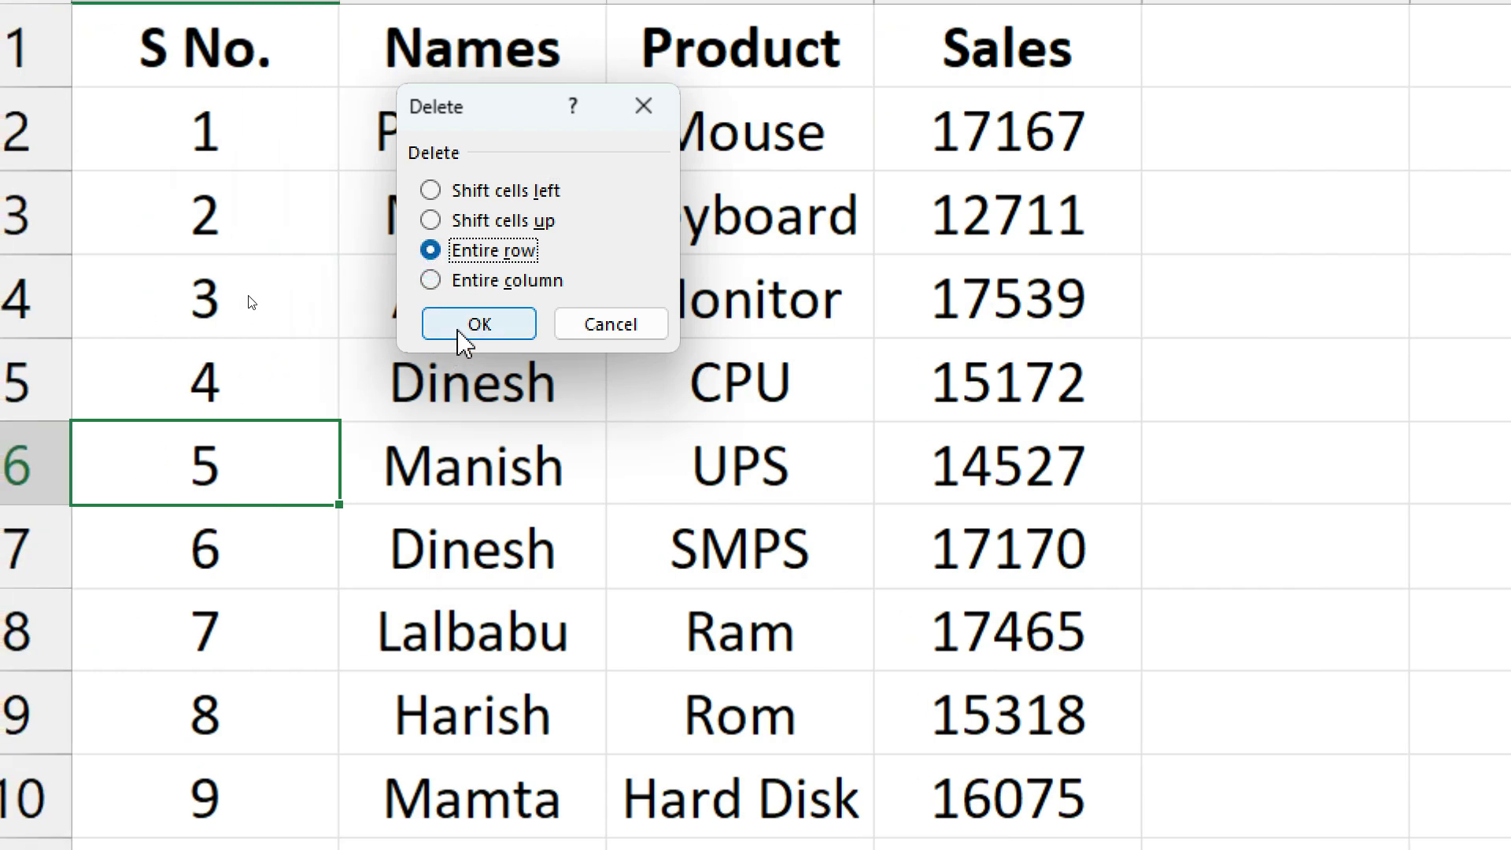
left_click(462, 329)
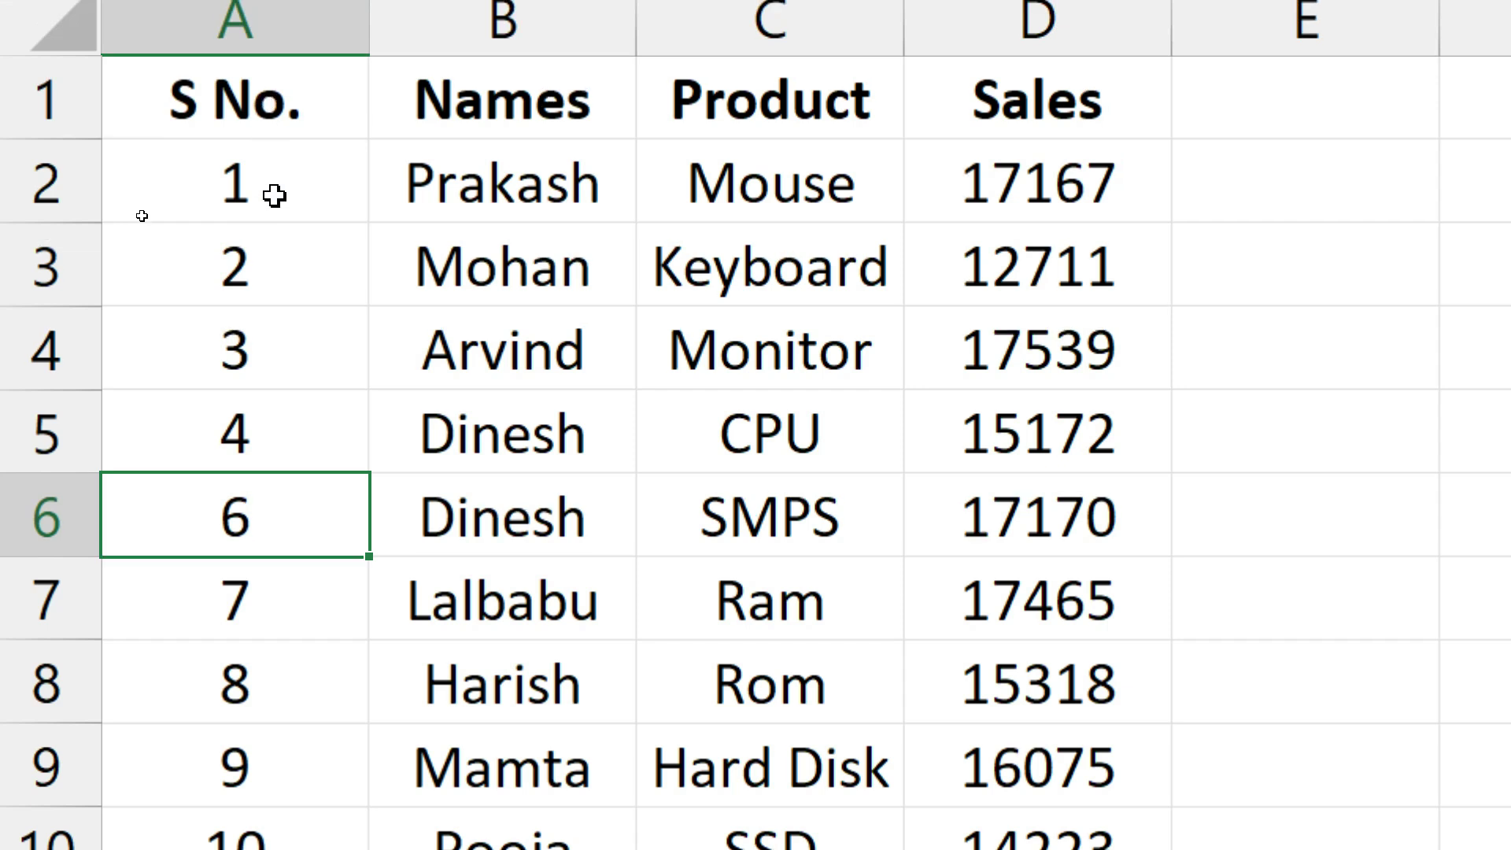
left_click(286, 443)
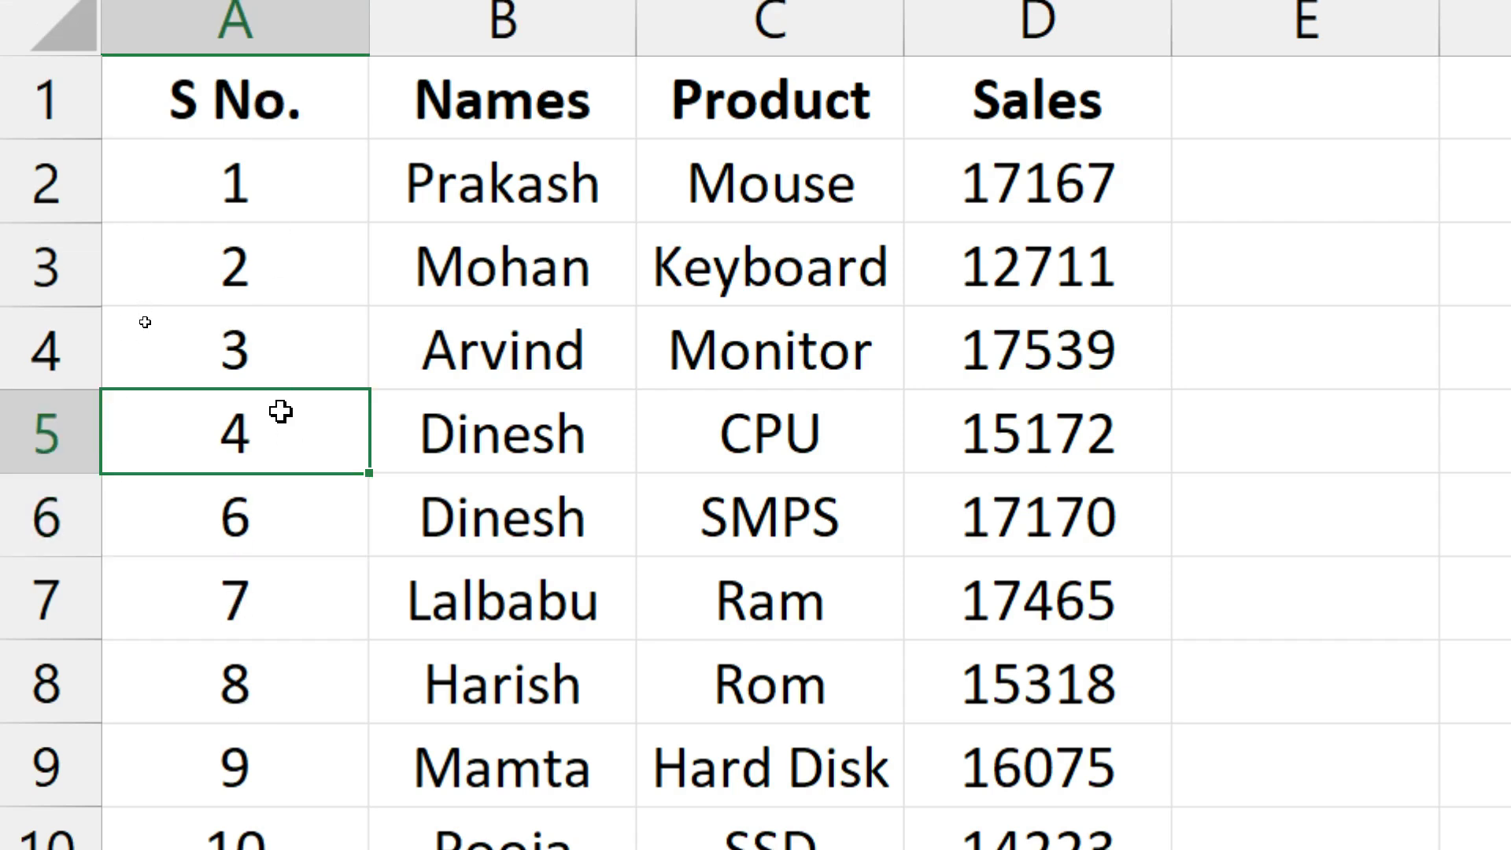
left_click(264, 522)
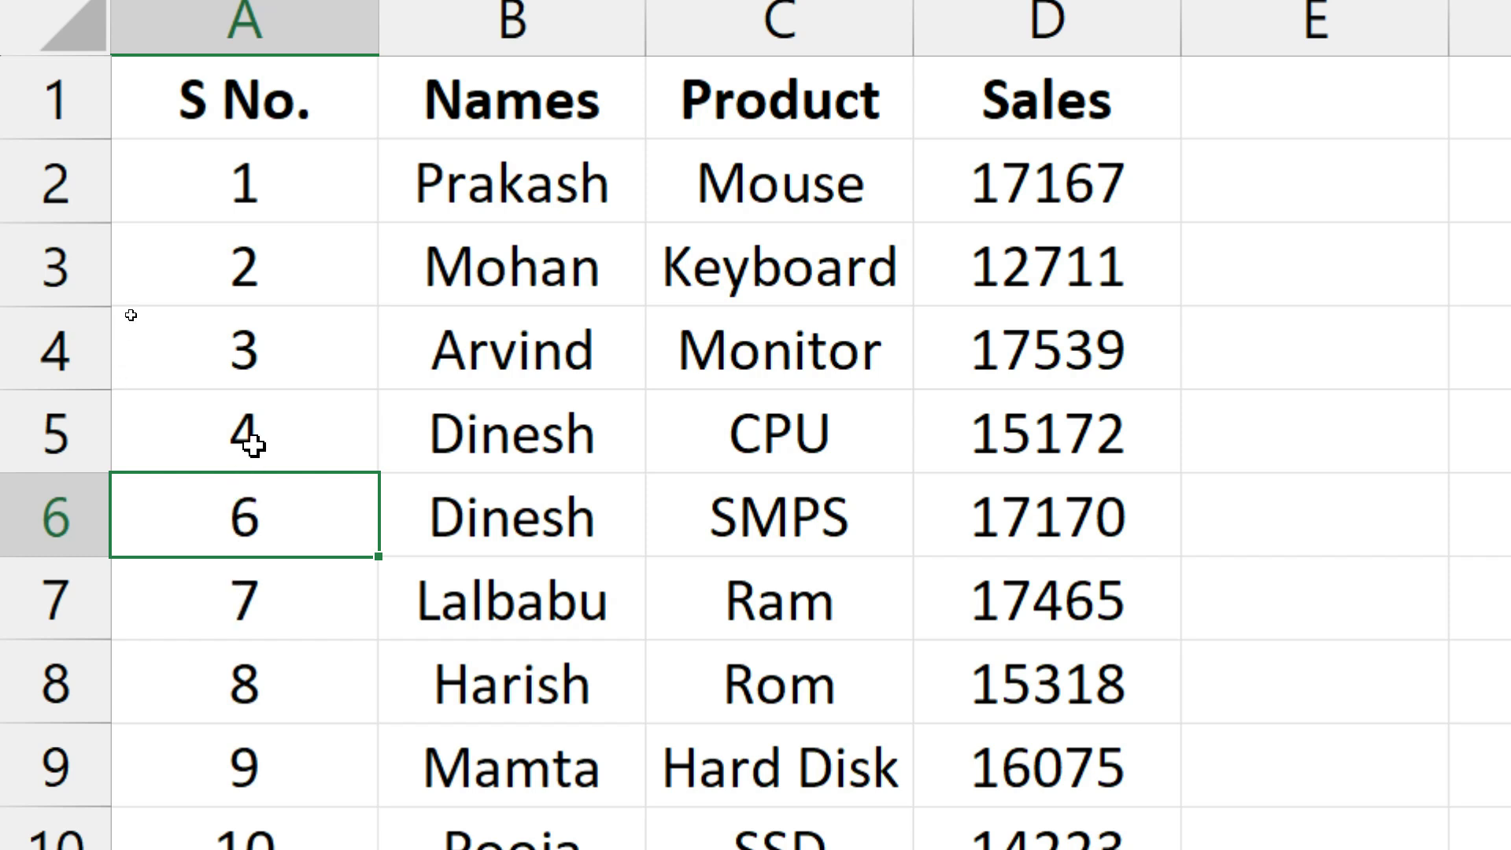
left_click(250, 148)
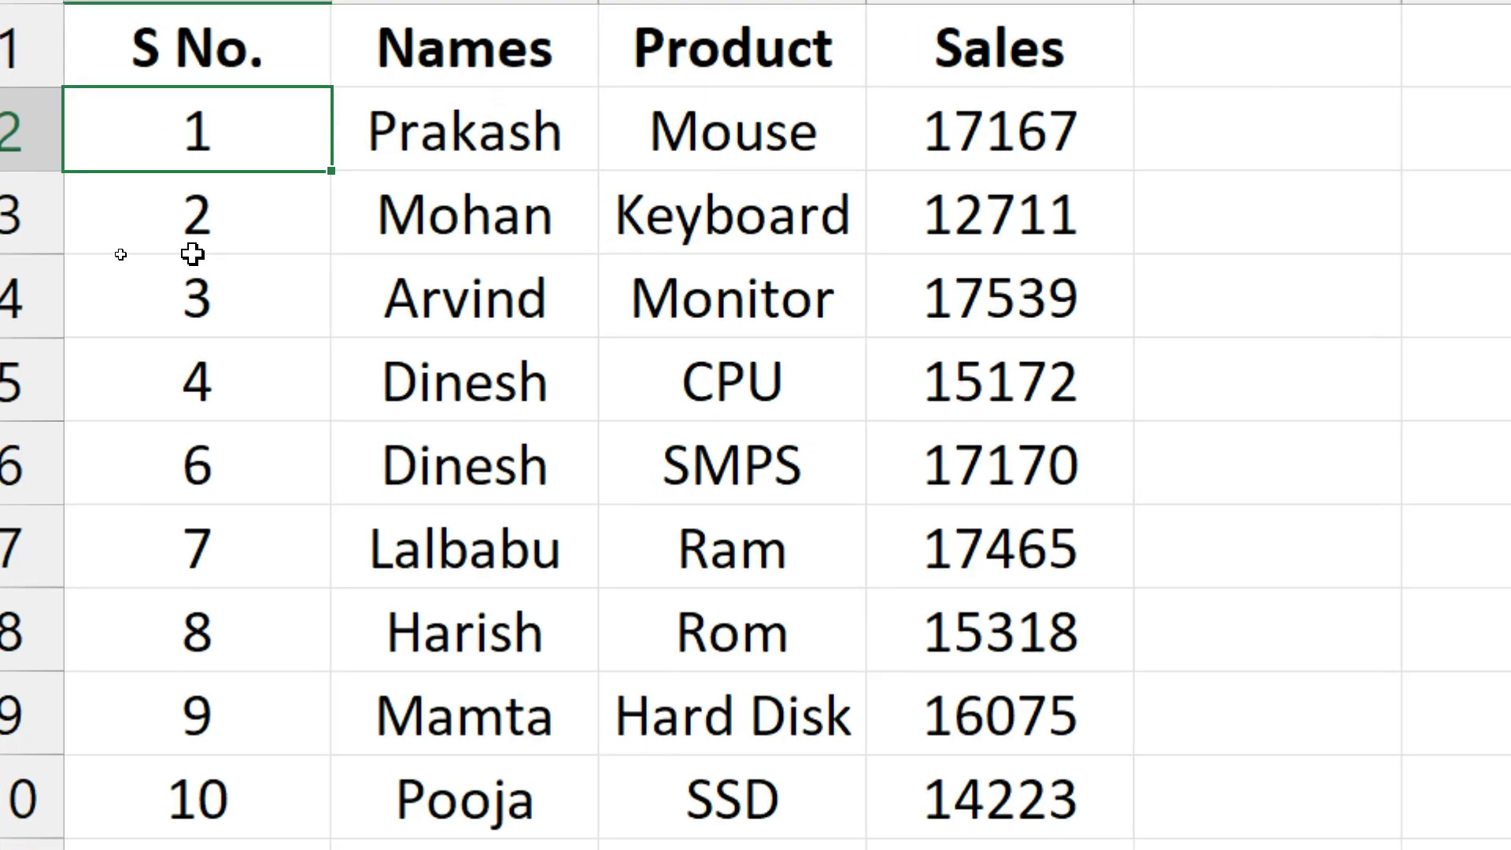
Clear the old serial numbers in A2:A10
left_click_drag(83, 228, 117, 364)
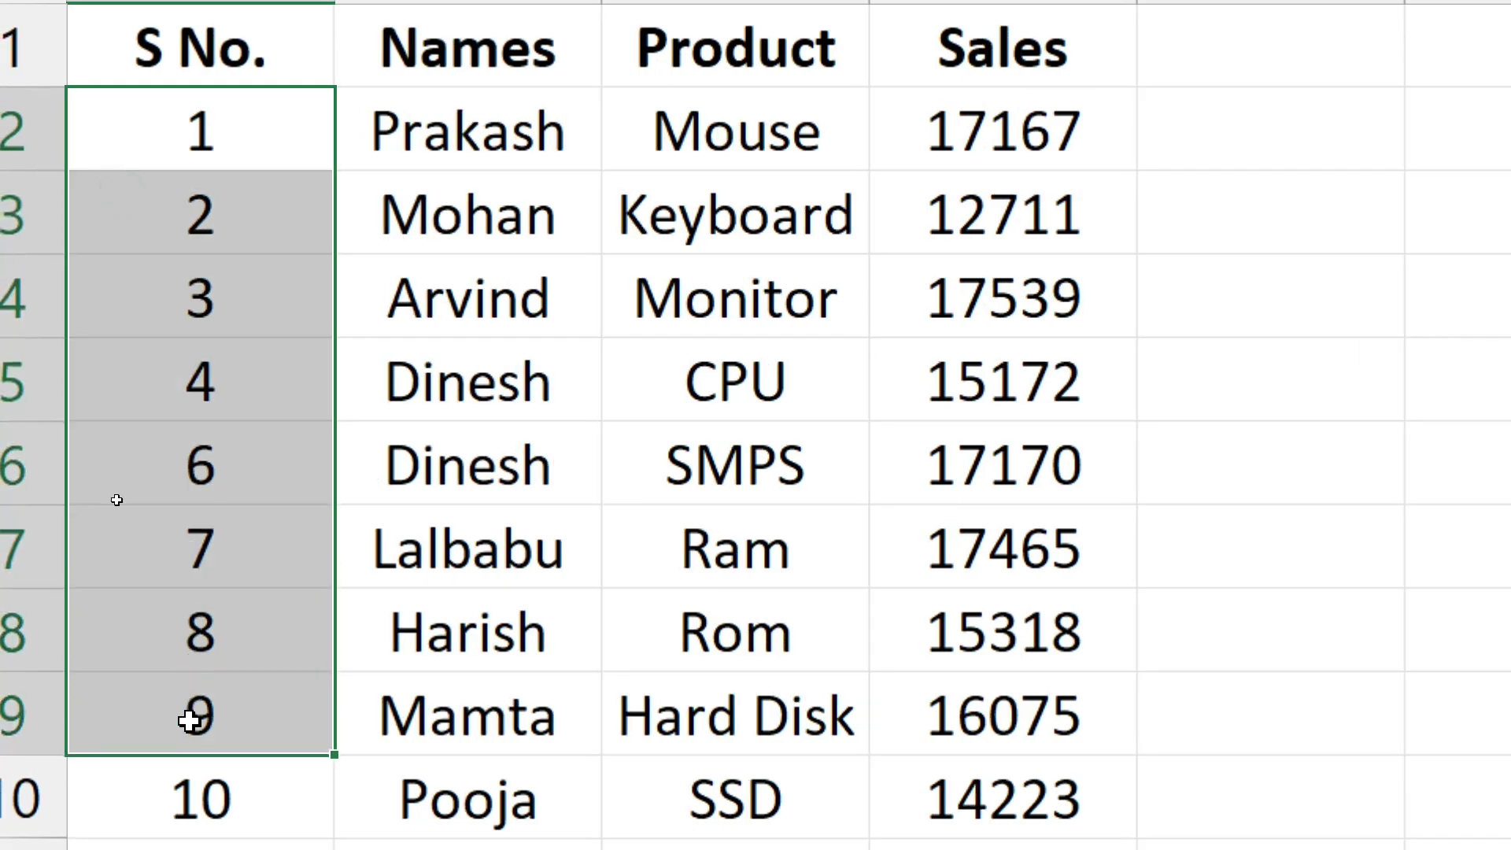
left_click_drag(189, 466, 193, 787)
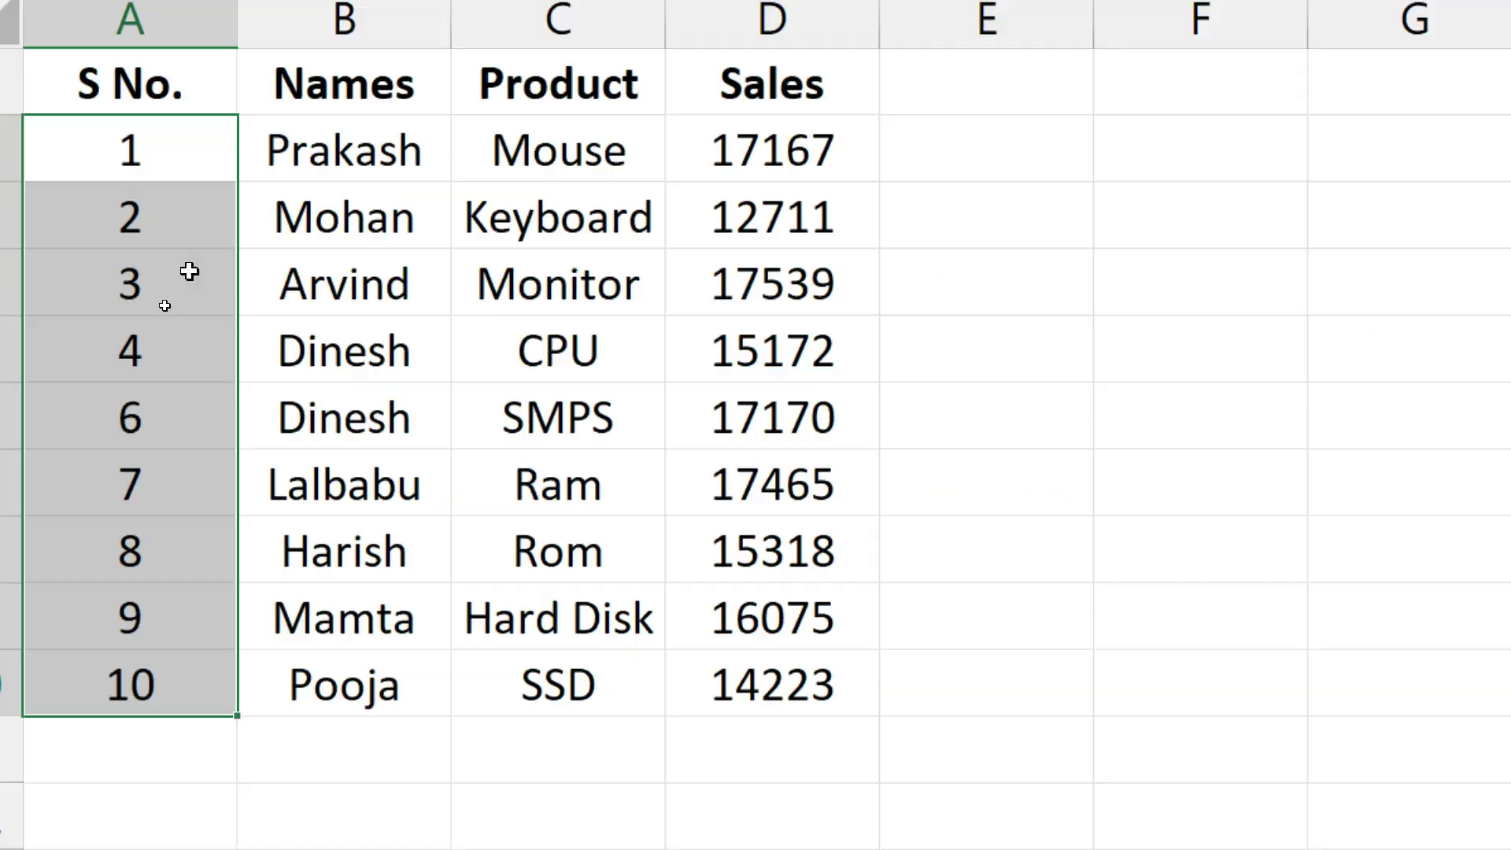
key("alt")
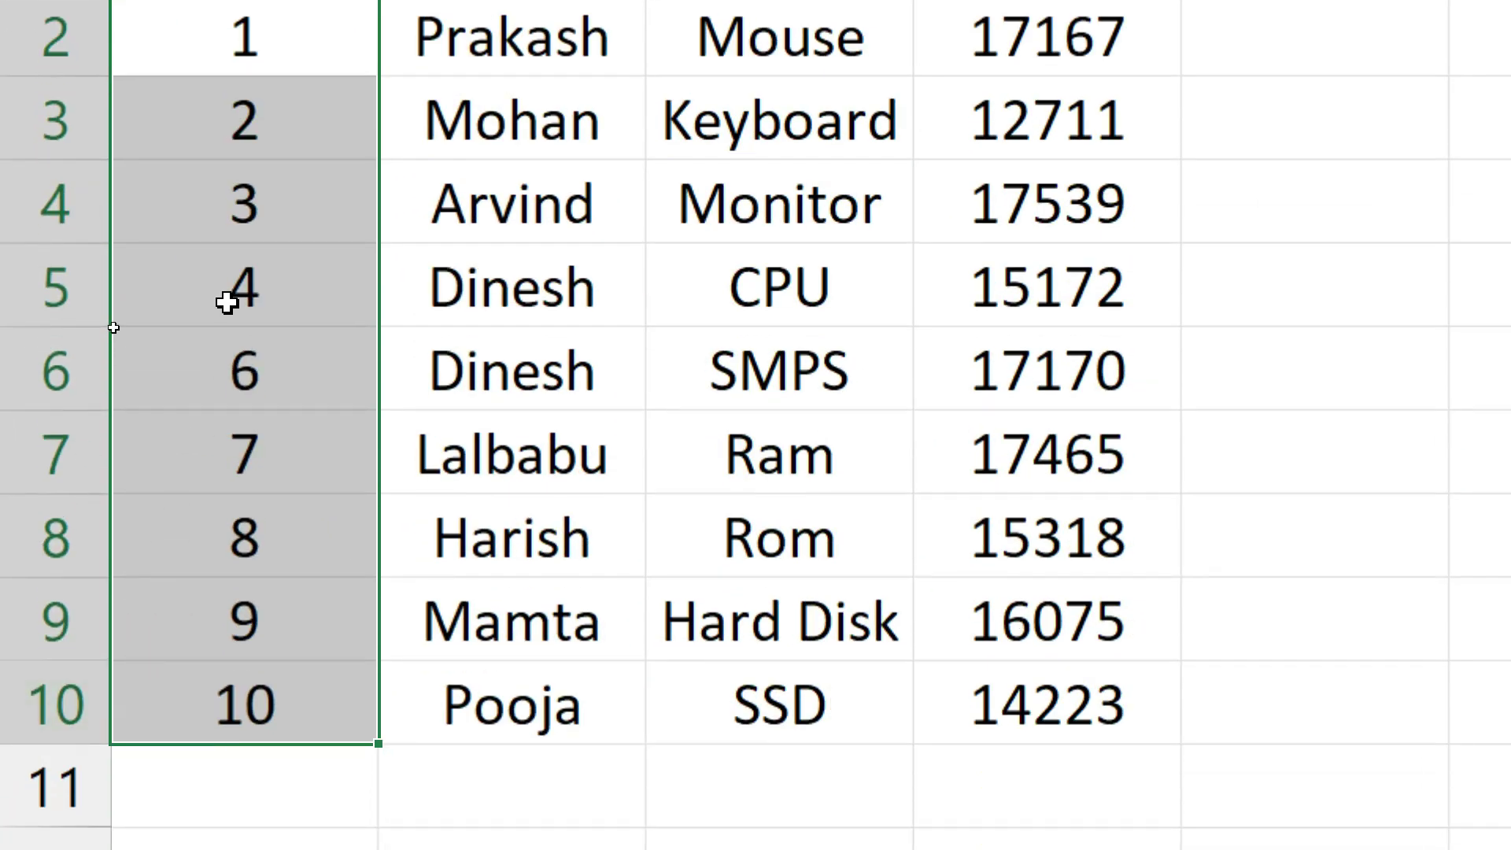
key("shift+Up")
key("shift+Up")
key("shift+Up")
left_click_drag(238, 105, 223, 742)
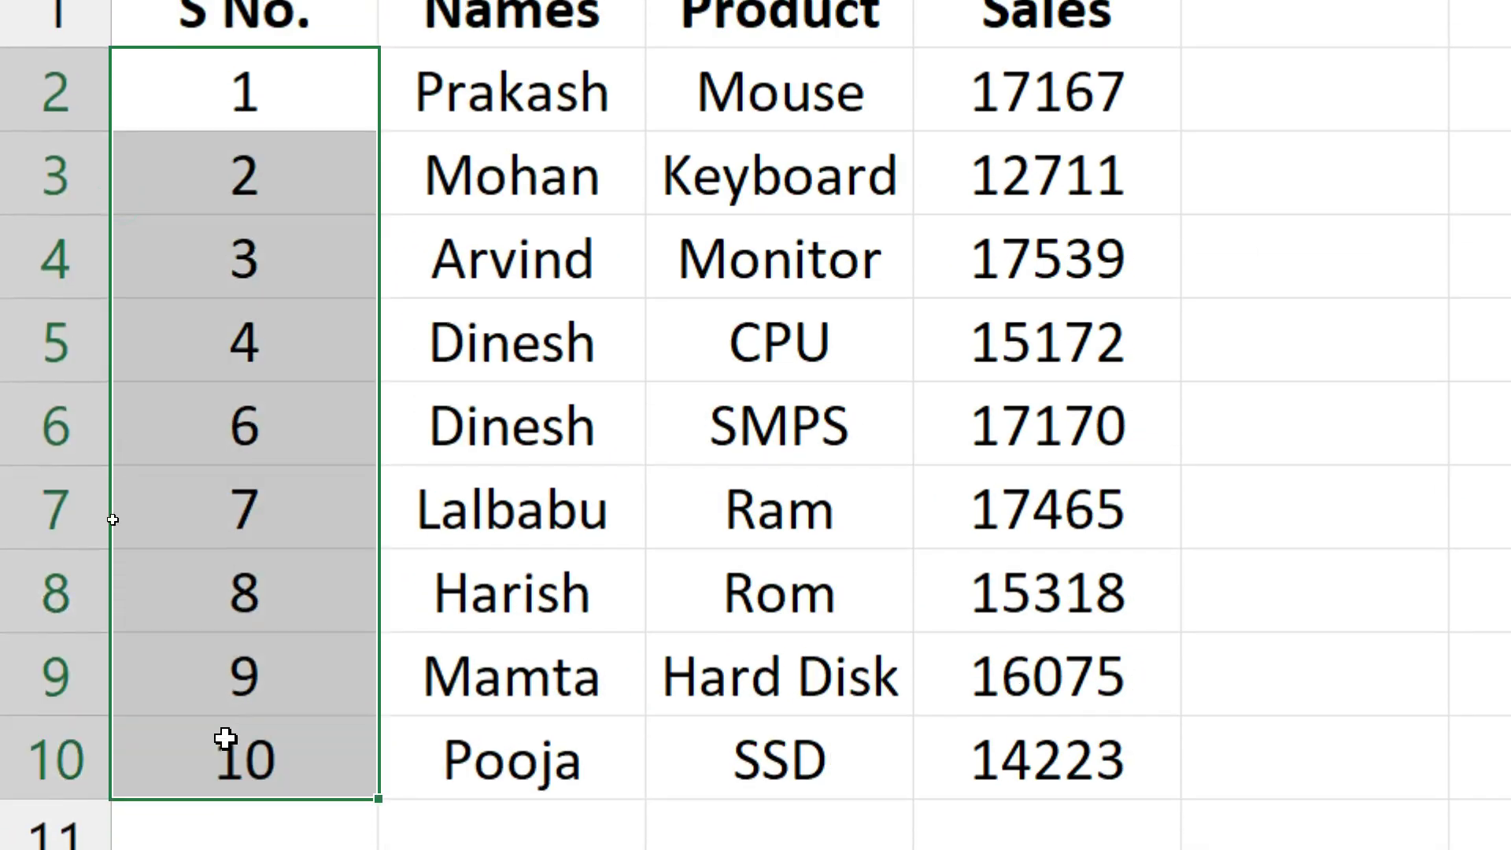
key("Delete")
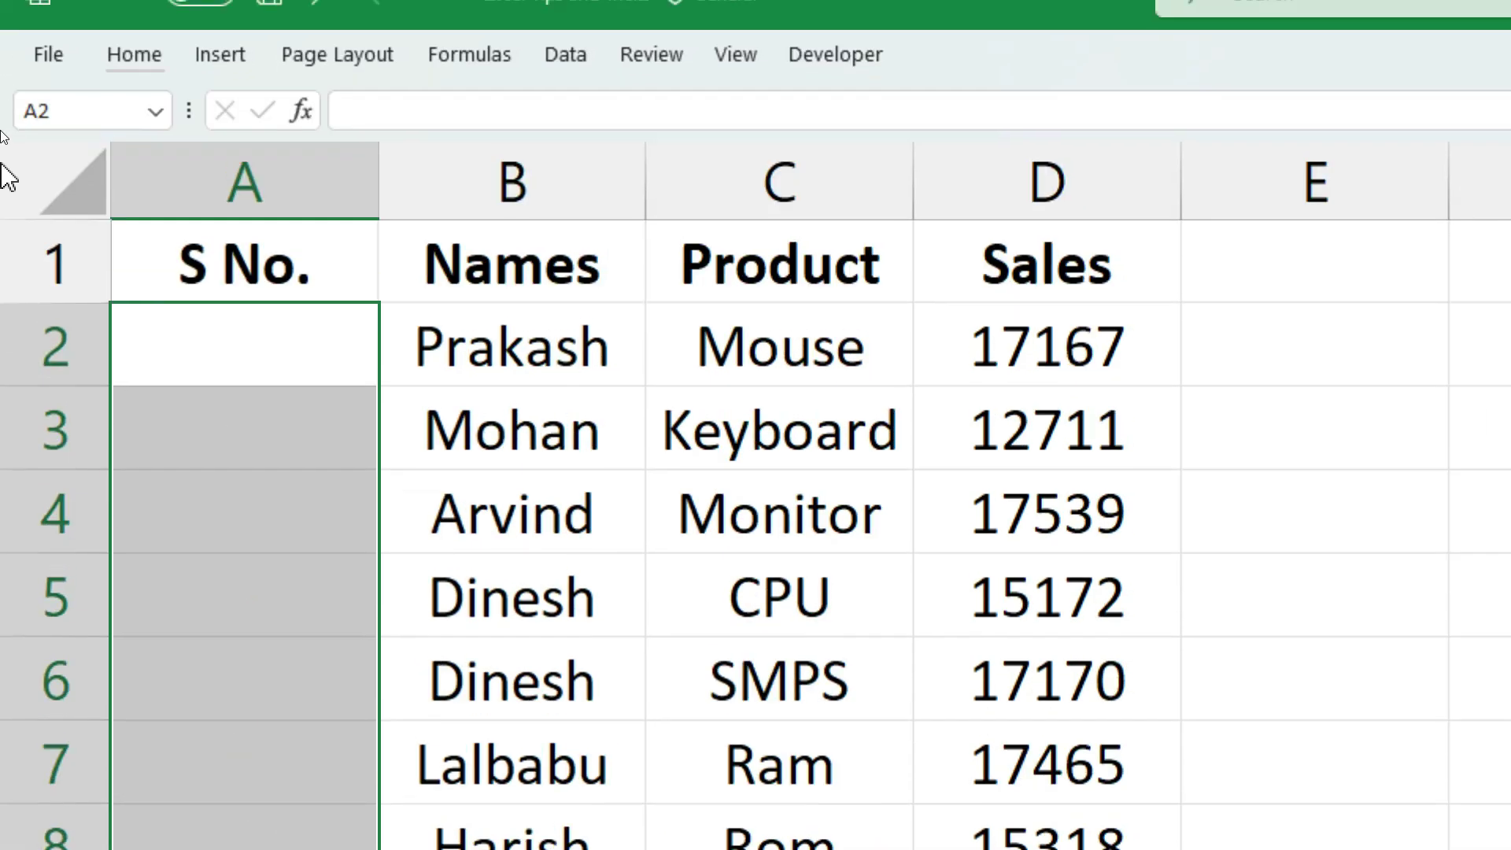
Enter =ROW()-ROW($A$1) in A2 and copy it down to A10
left_click(191, 353)
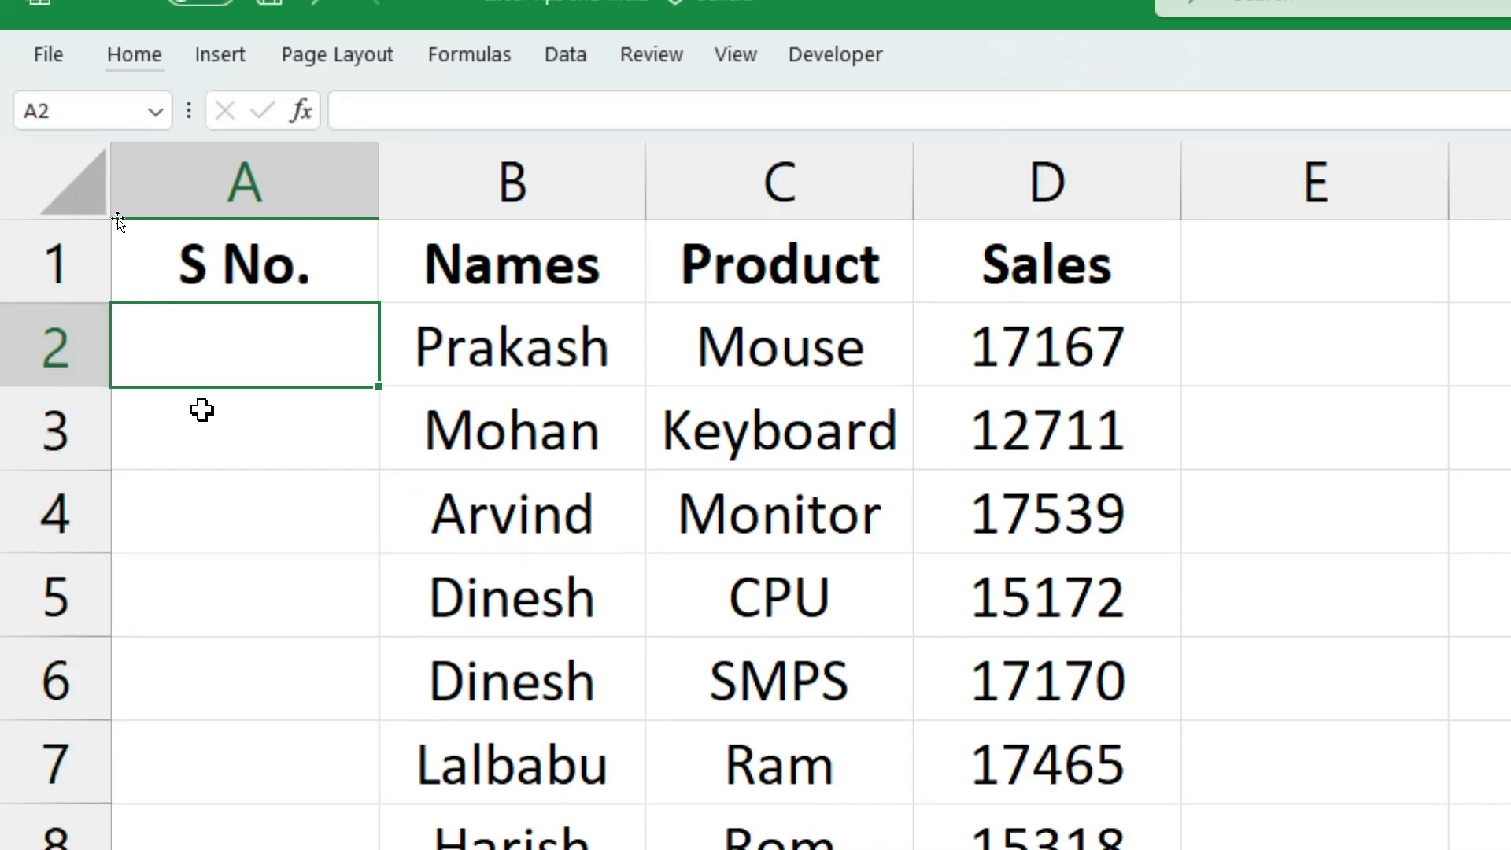
type("=")
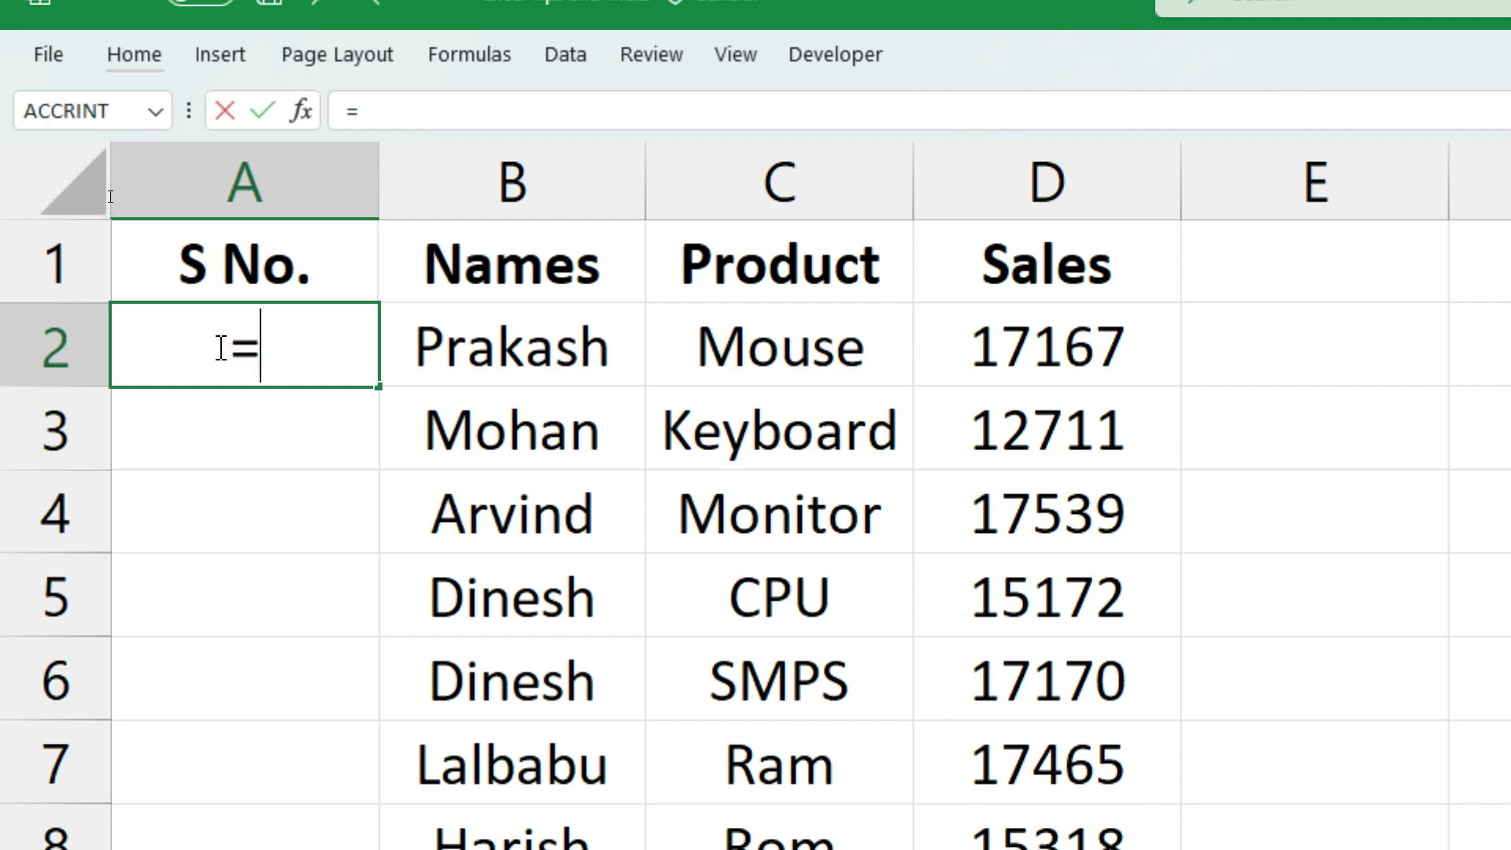
key("BackSpace")
type("=")
type("row()-r")
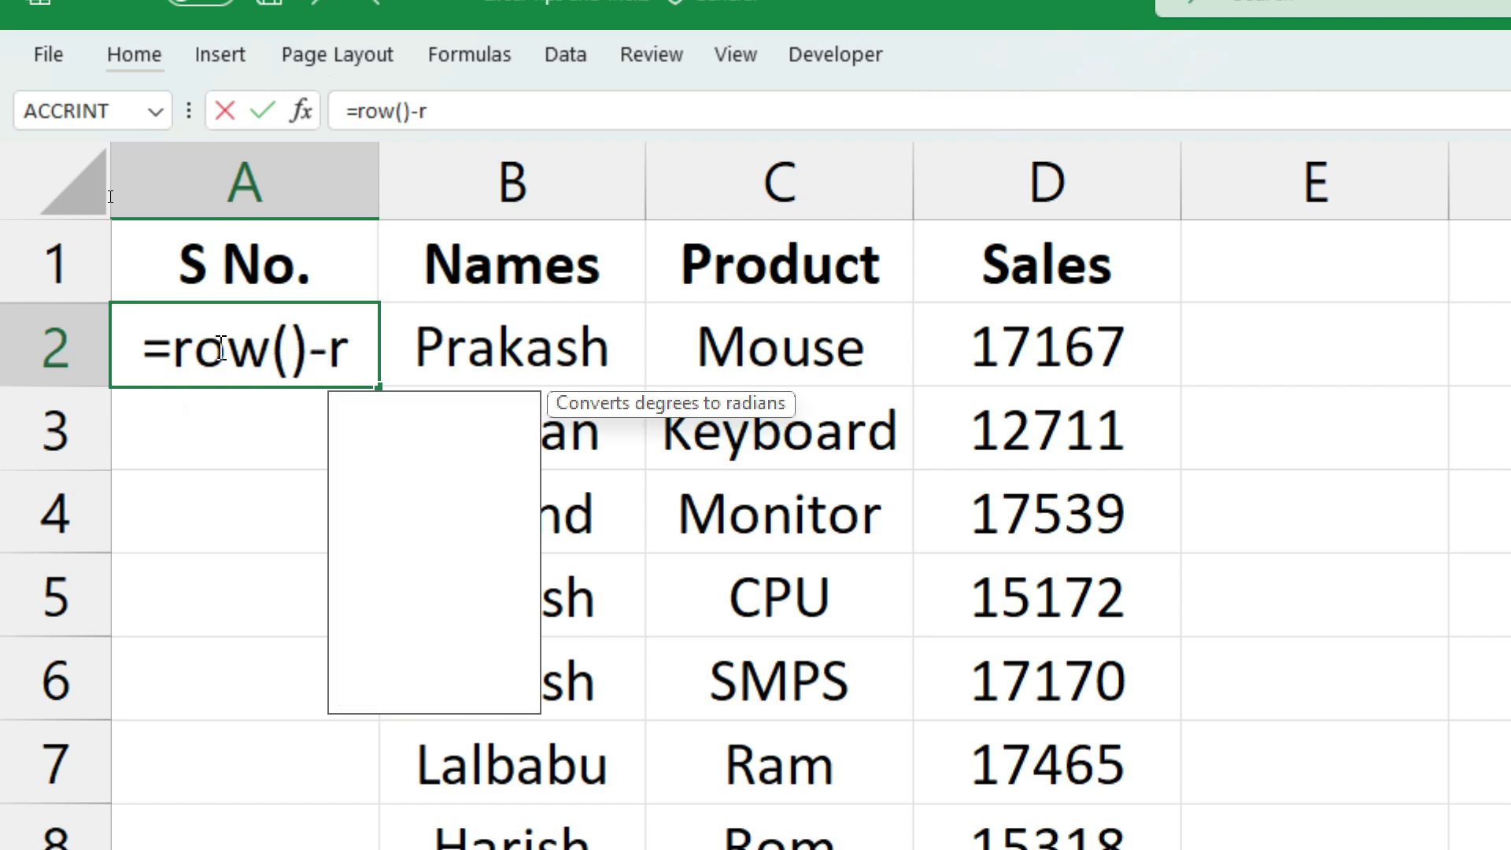
type("ow(")
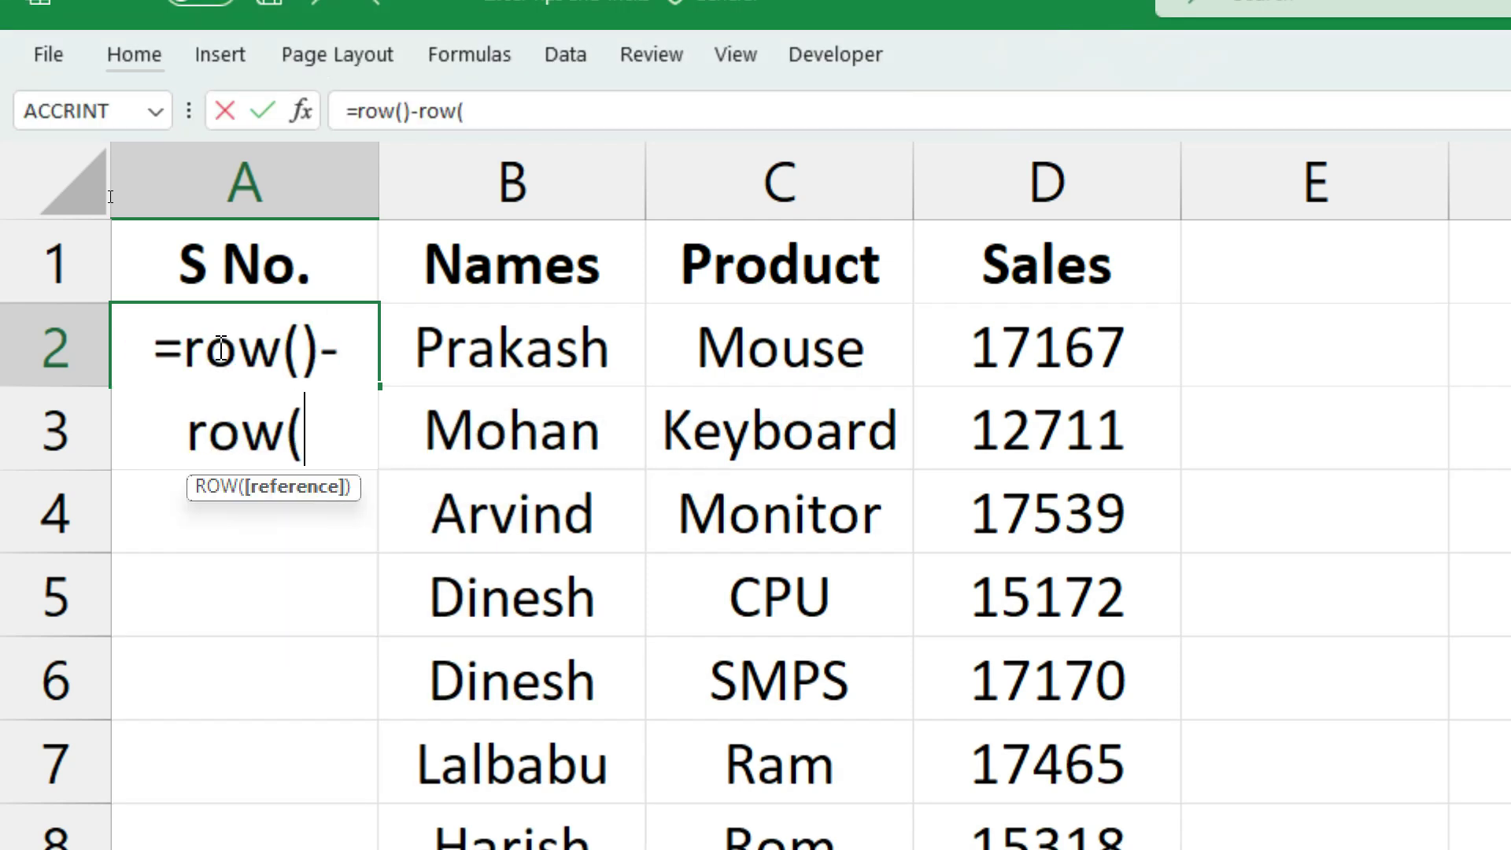
left_click(243, 260)
key("F4")
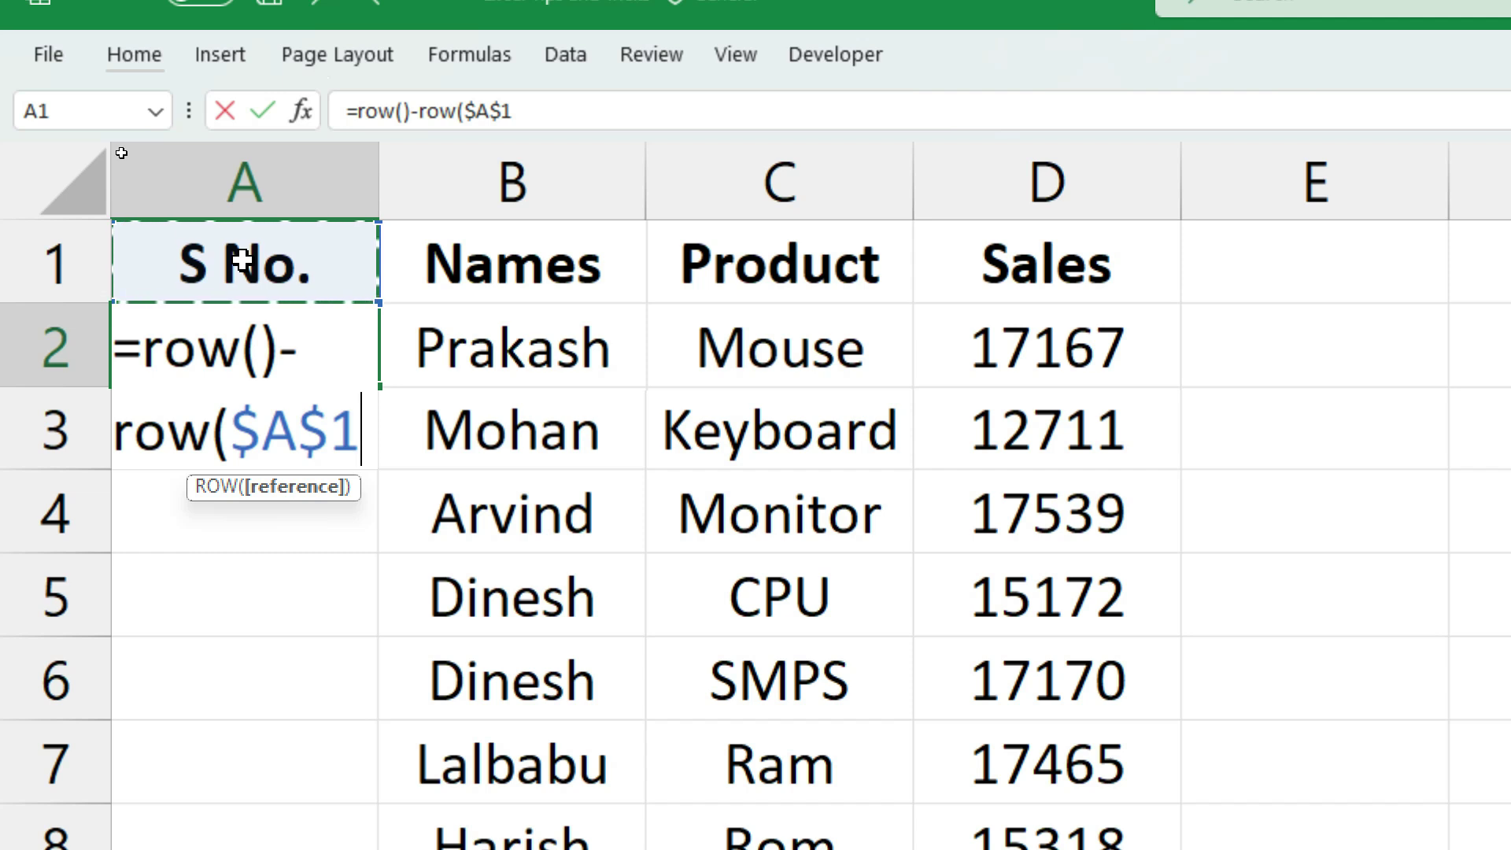
type(")")
key("shift+Return")
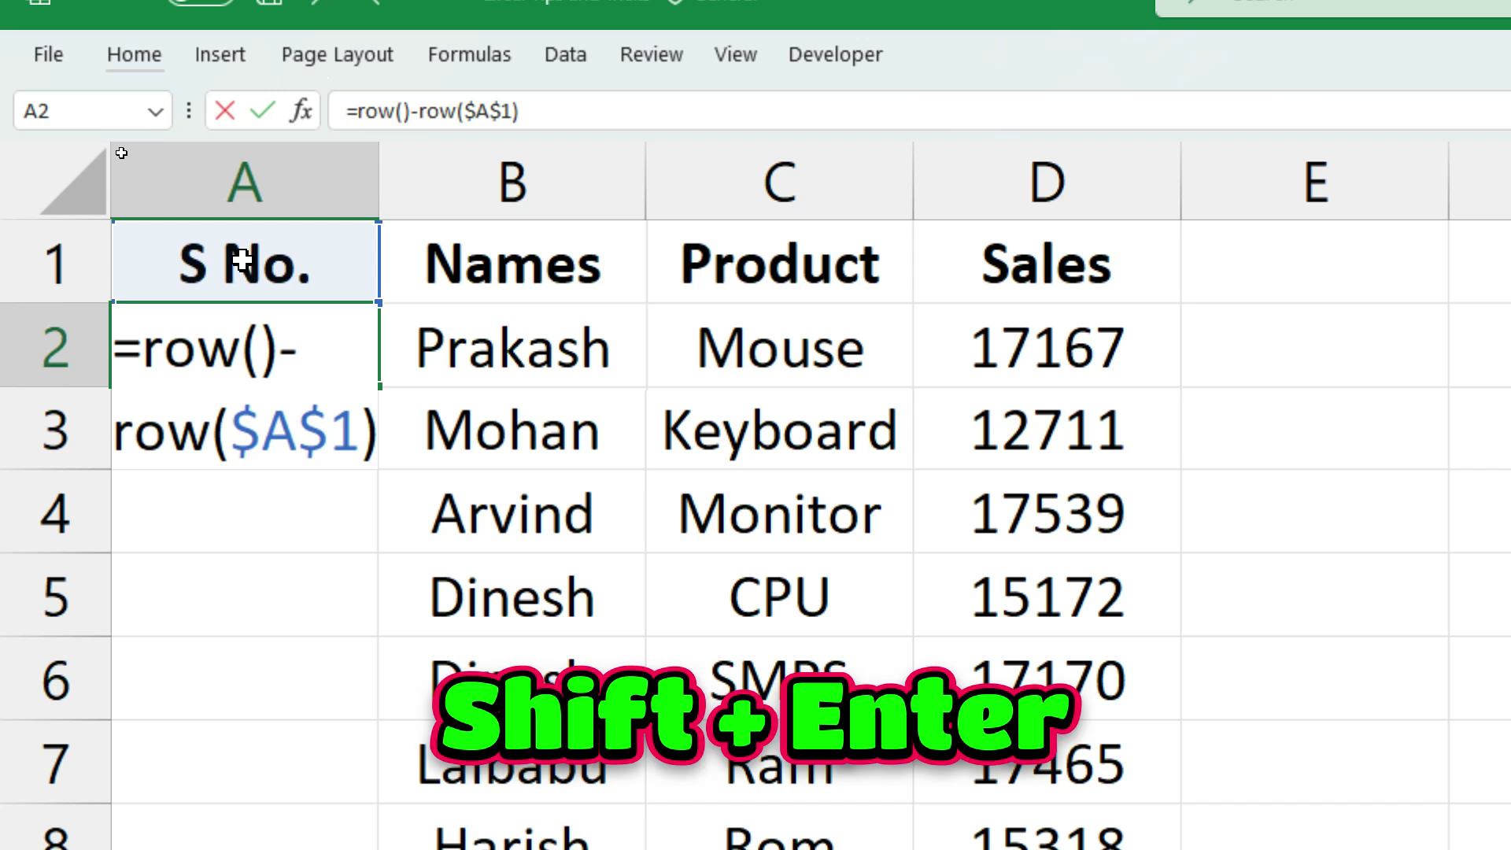
key("shift+Return")
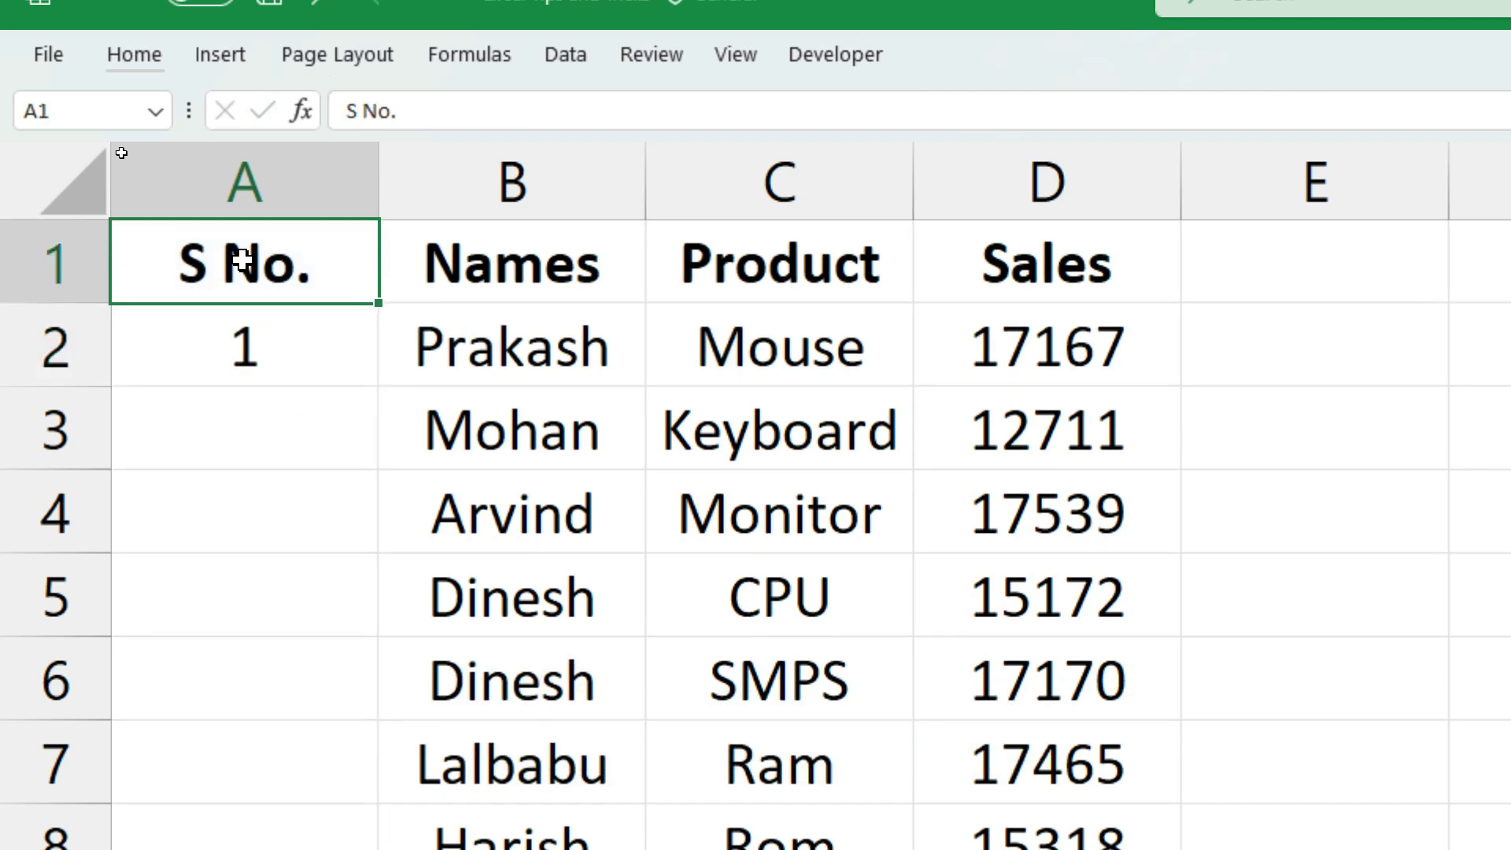
left_click(243, 342)
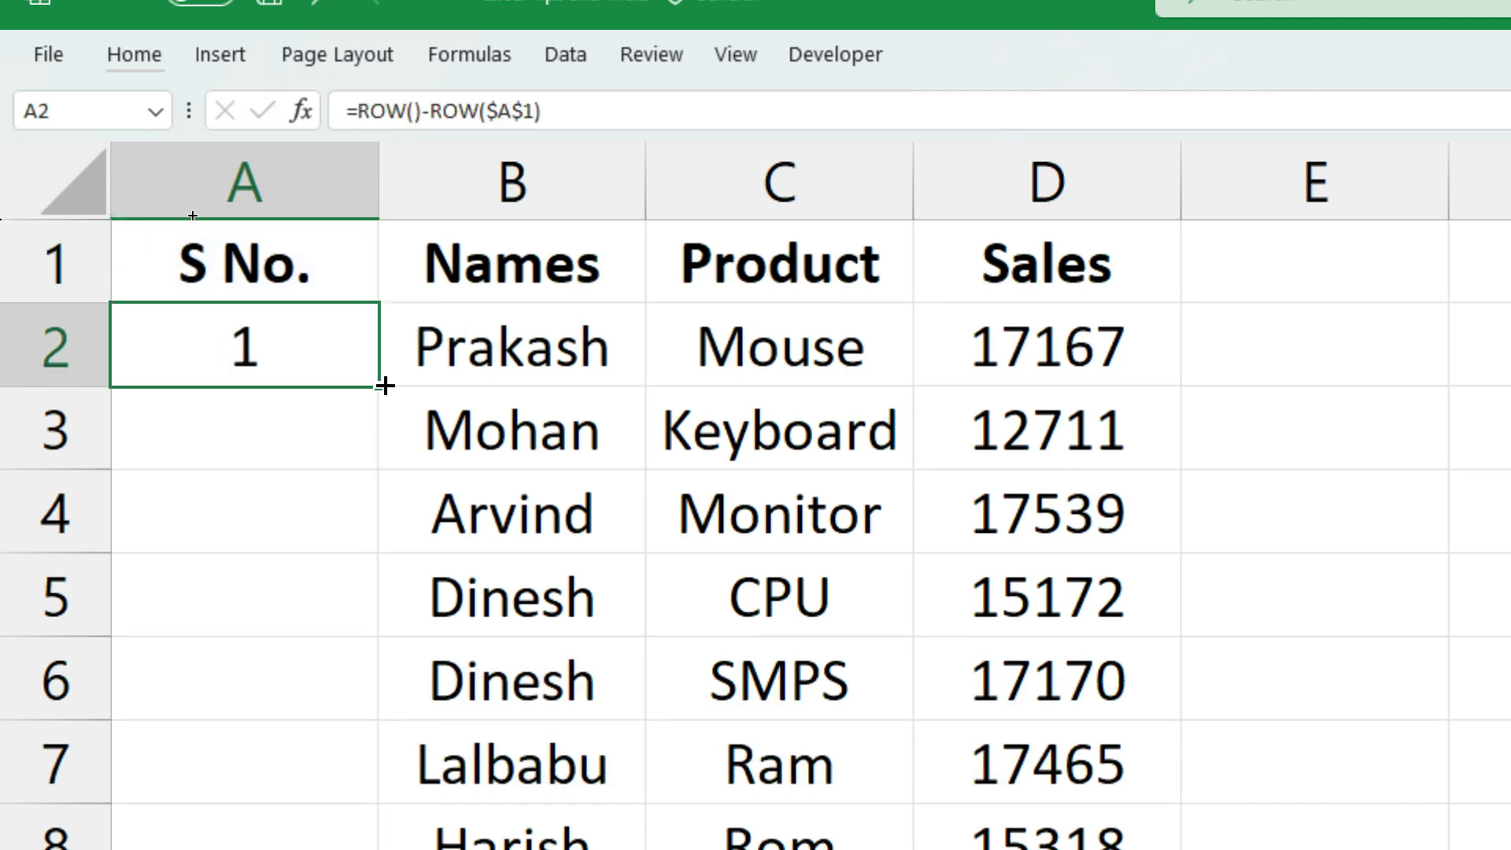
left_click_drag(385, 386, 453, 655)
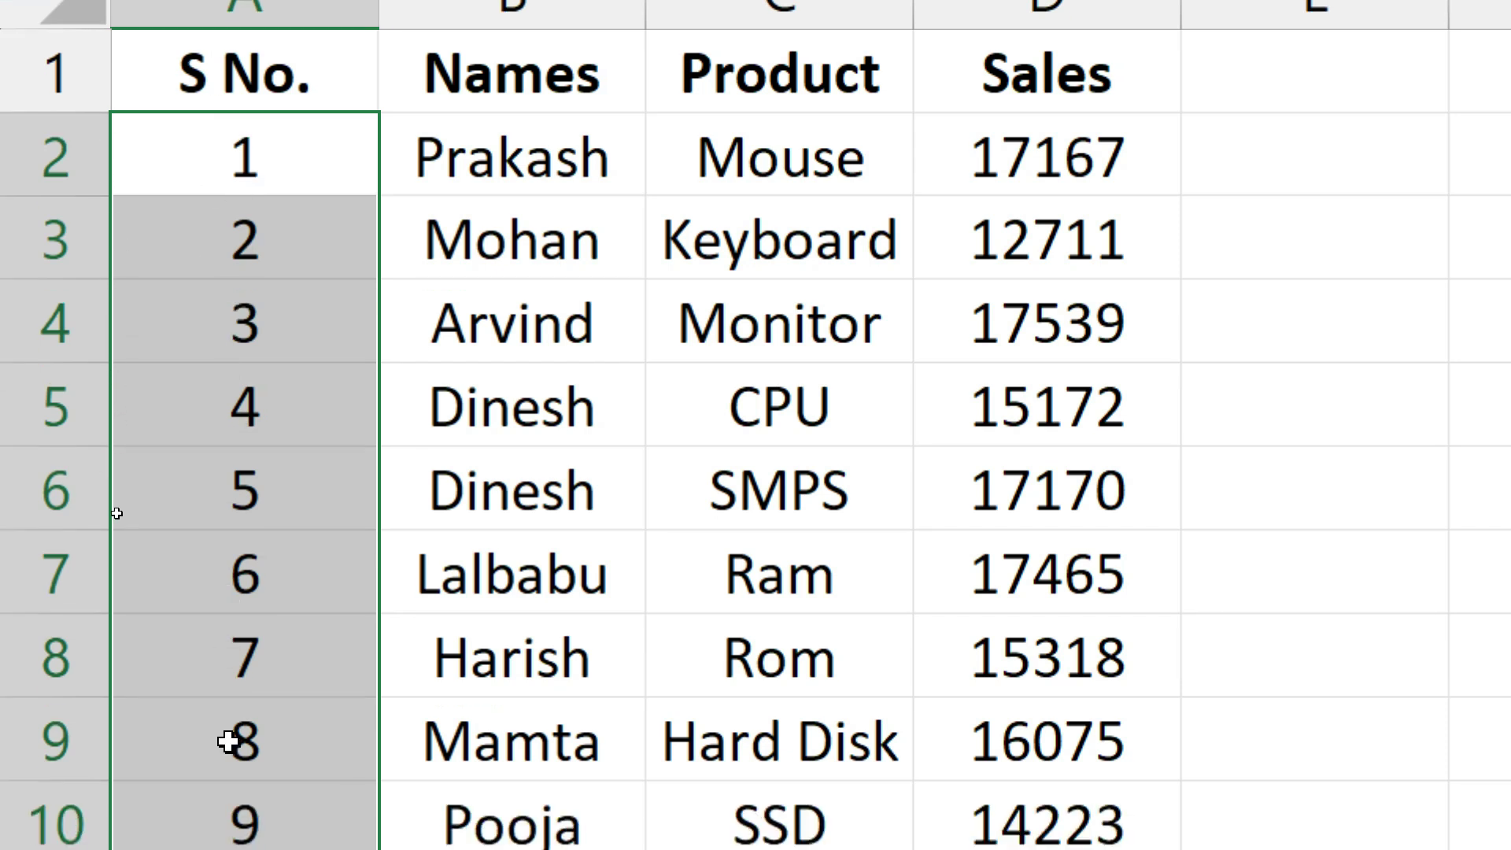
Delete the entire row 4 (serial 3, Monitor) so the serials renumber to 1–8
left_click(240, 713)
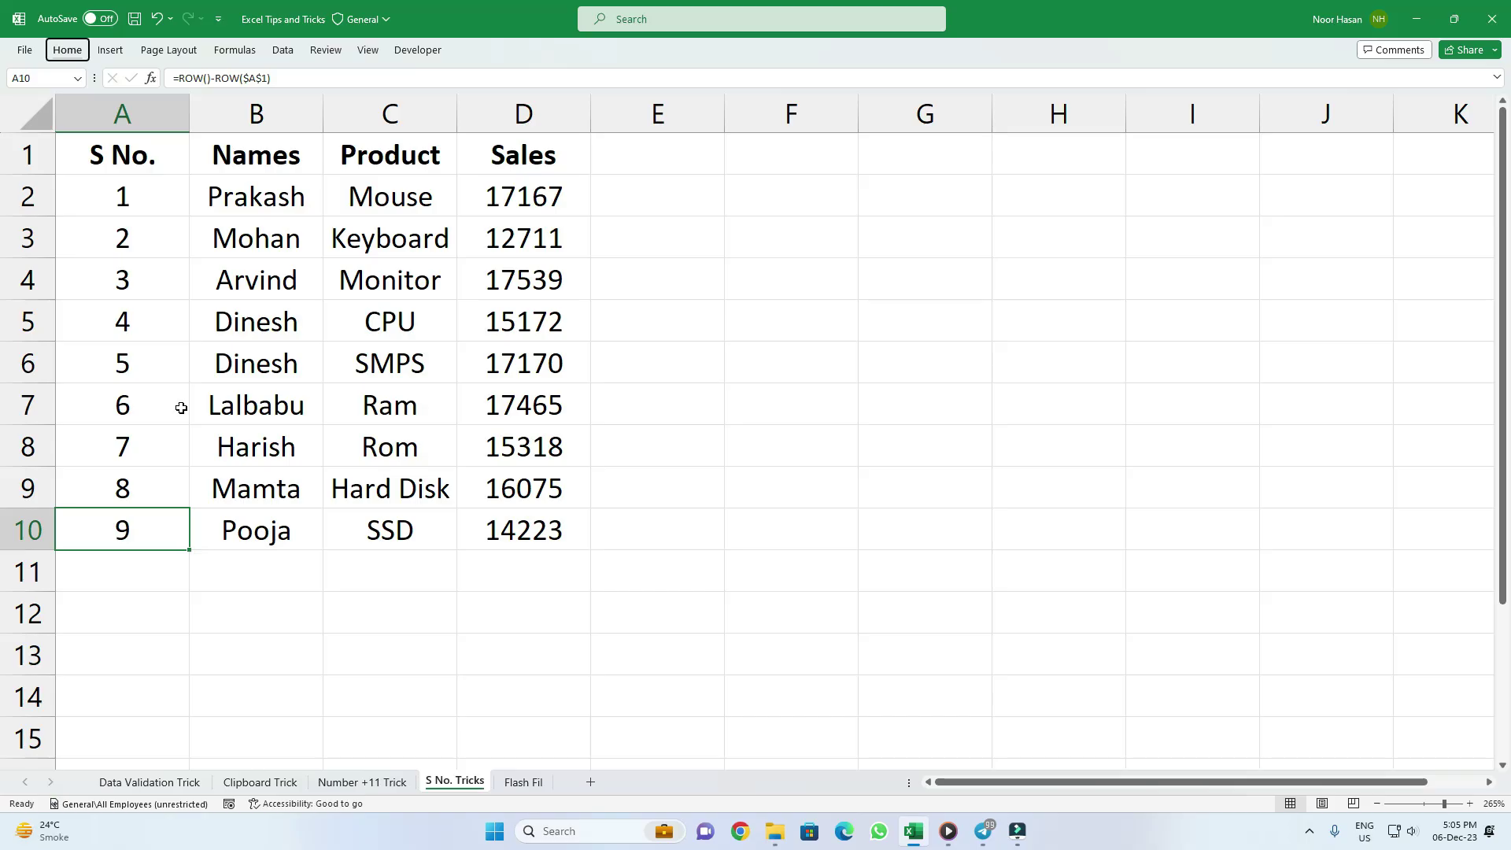
key("alt")
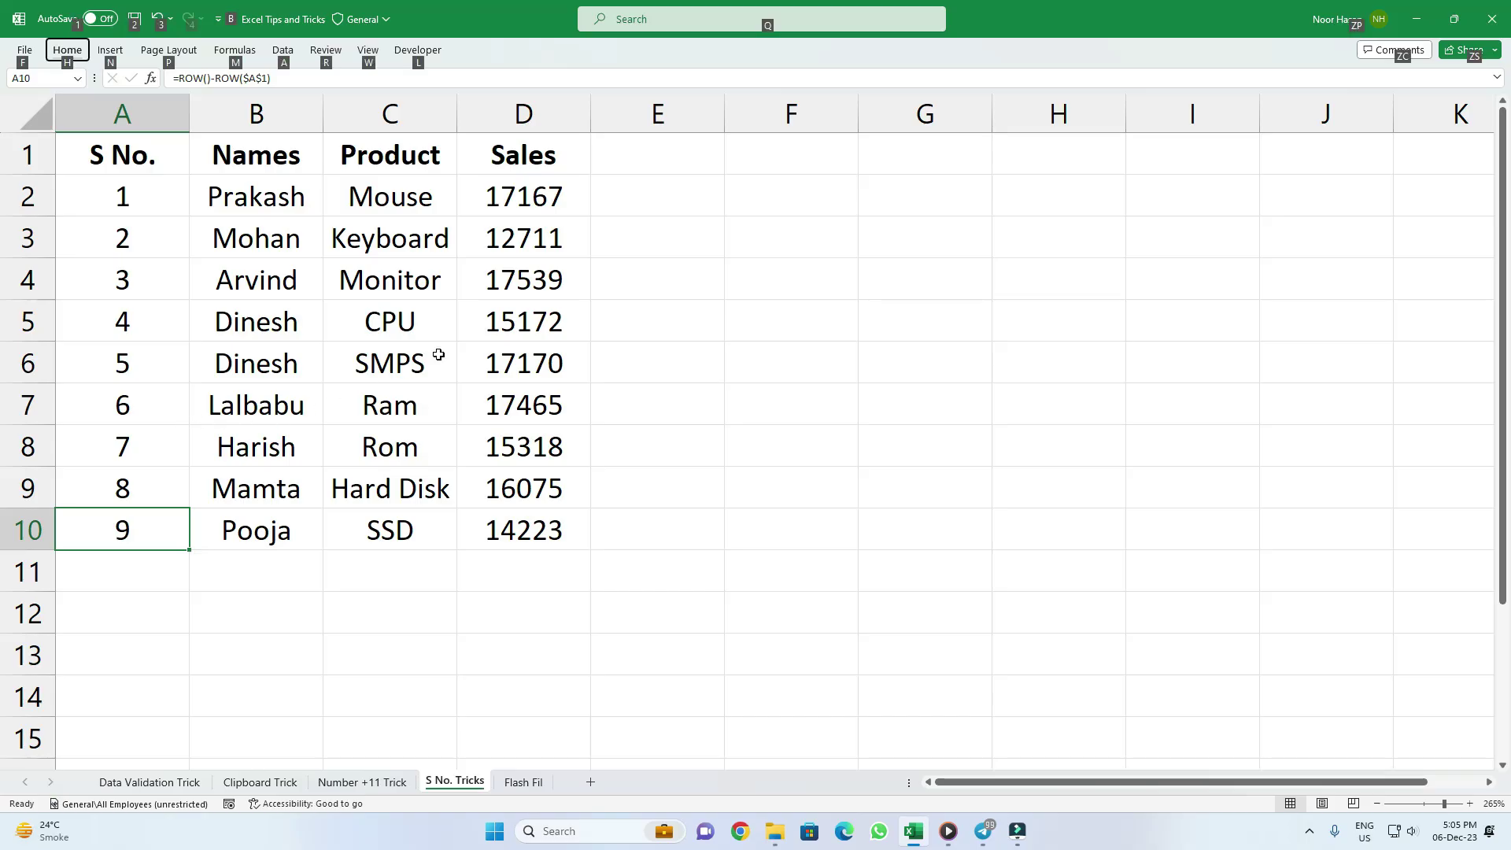
left_click(134, 361)
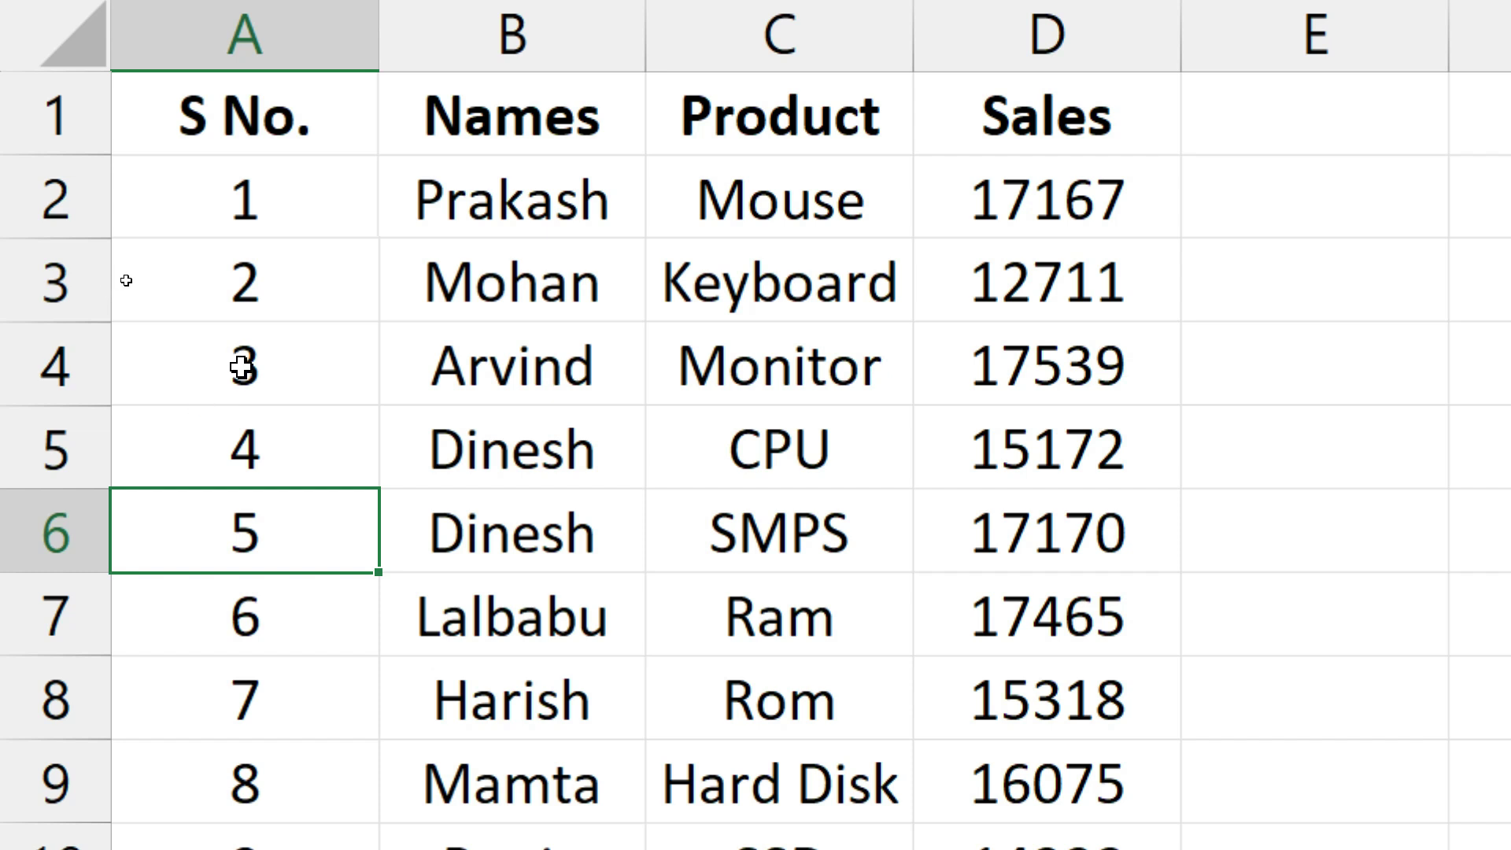
left_click(252, 366)
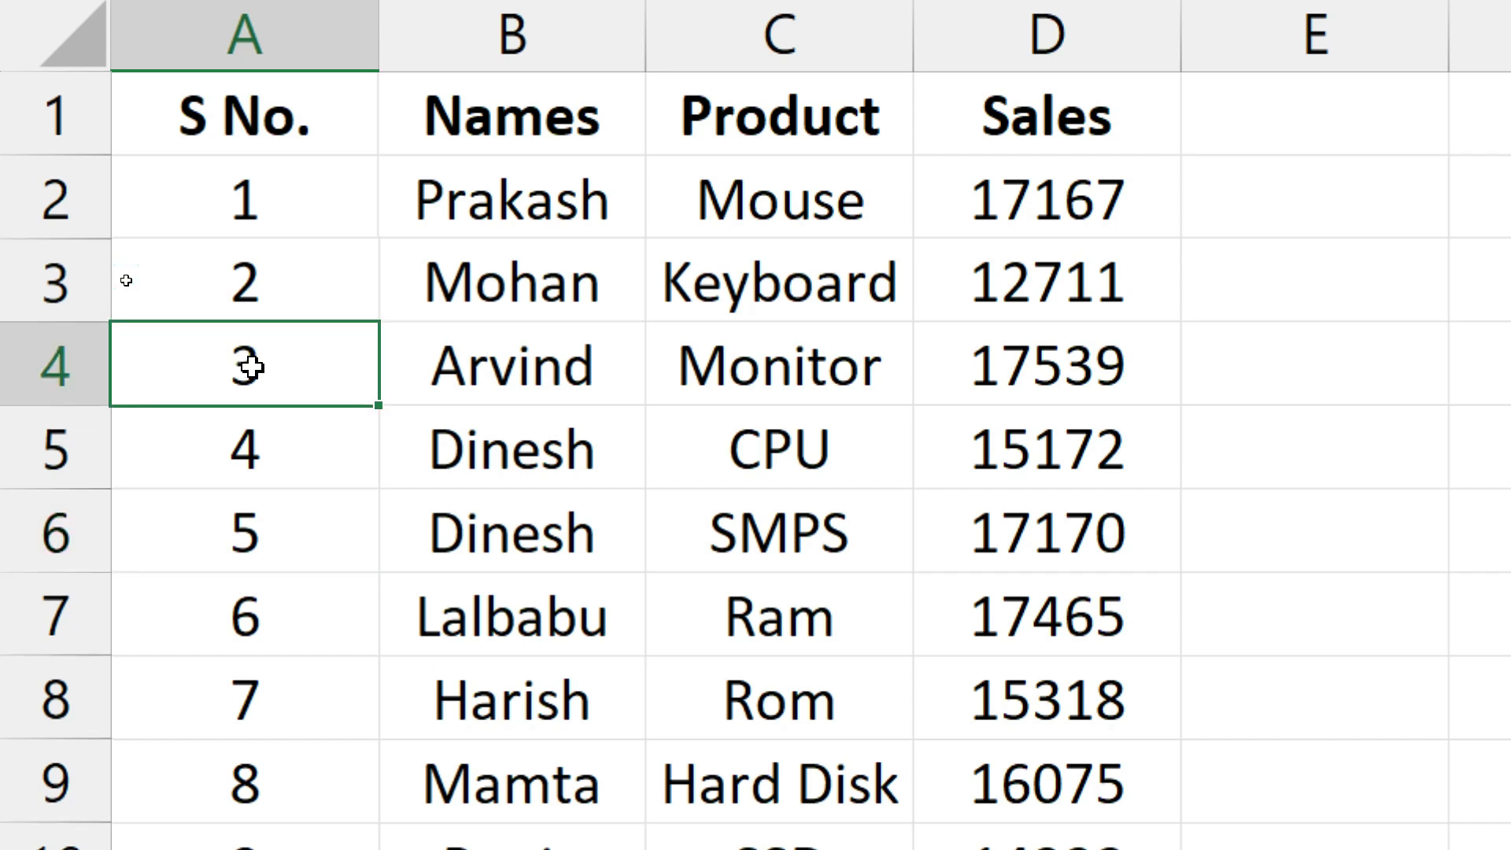
key("ctrl+minus")
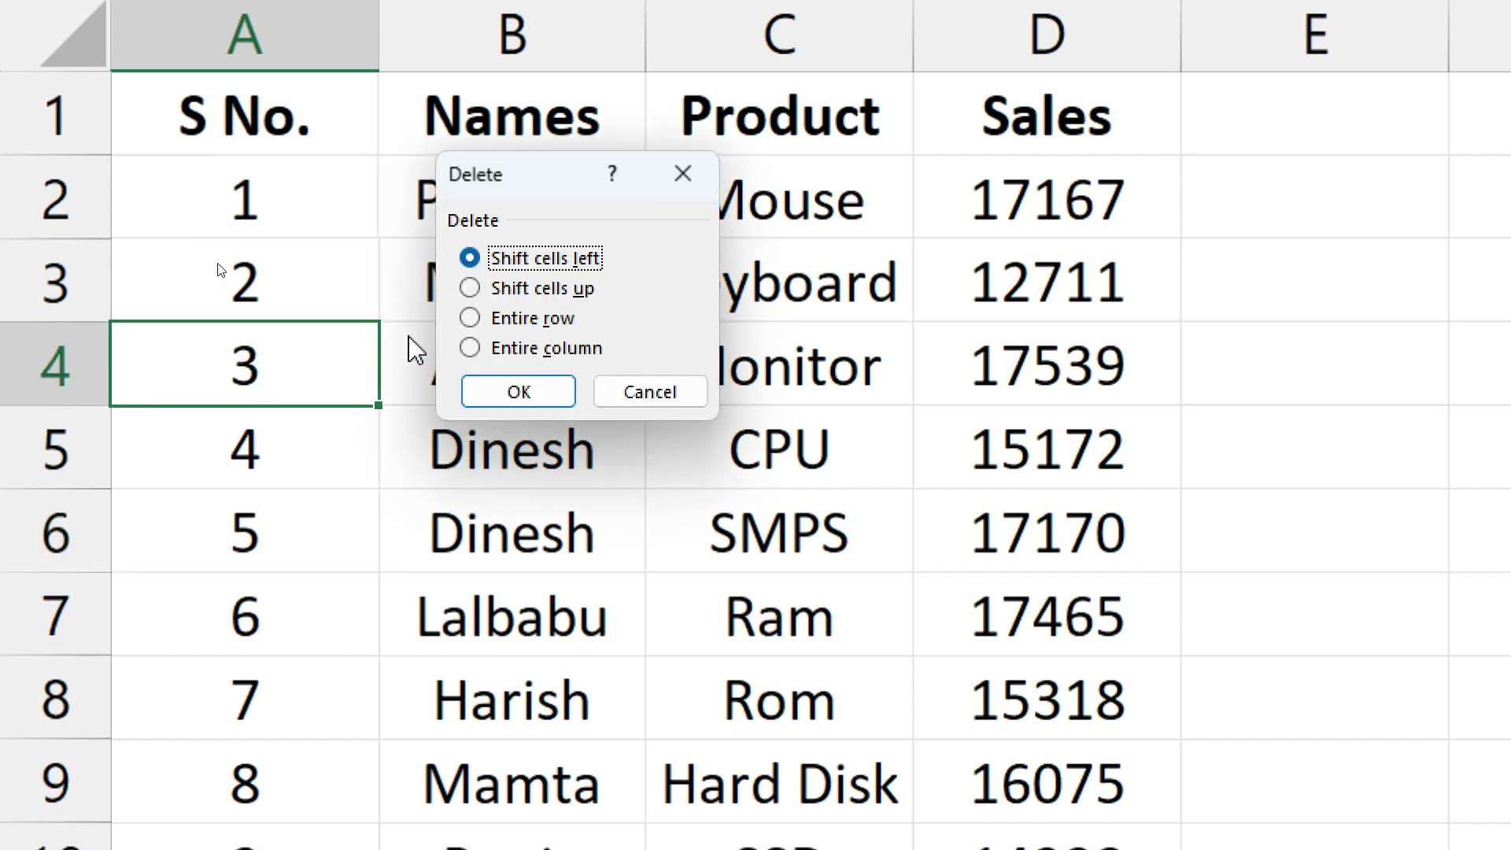
left_click(502, 319)
left_click(516, 391)
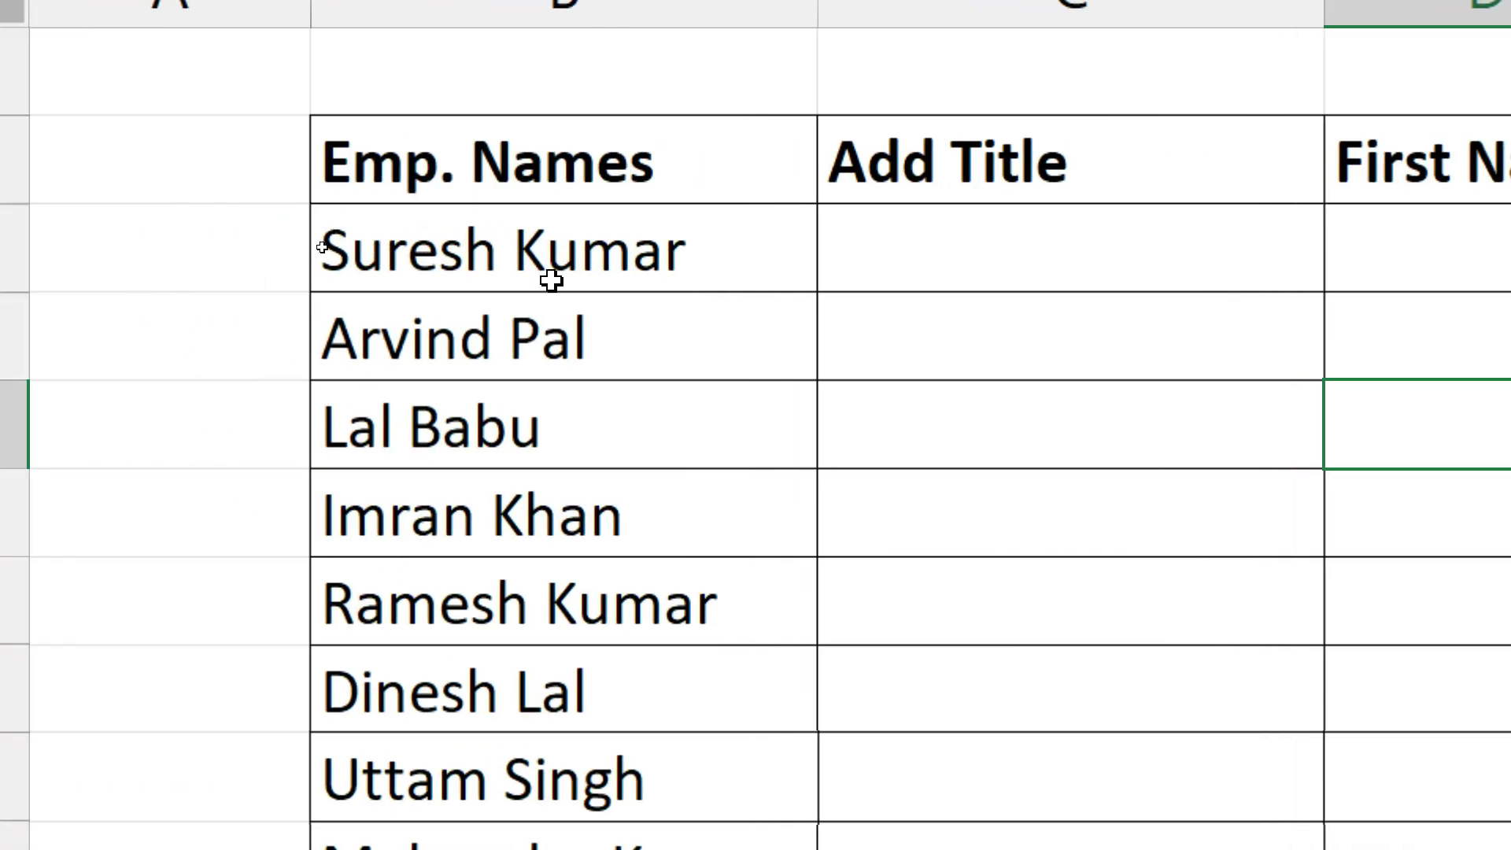
left_click(564, 197)
scroll(543, 621, "down", 3)
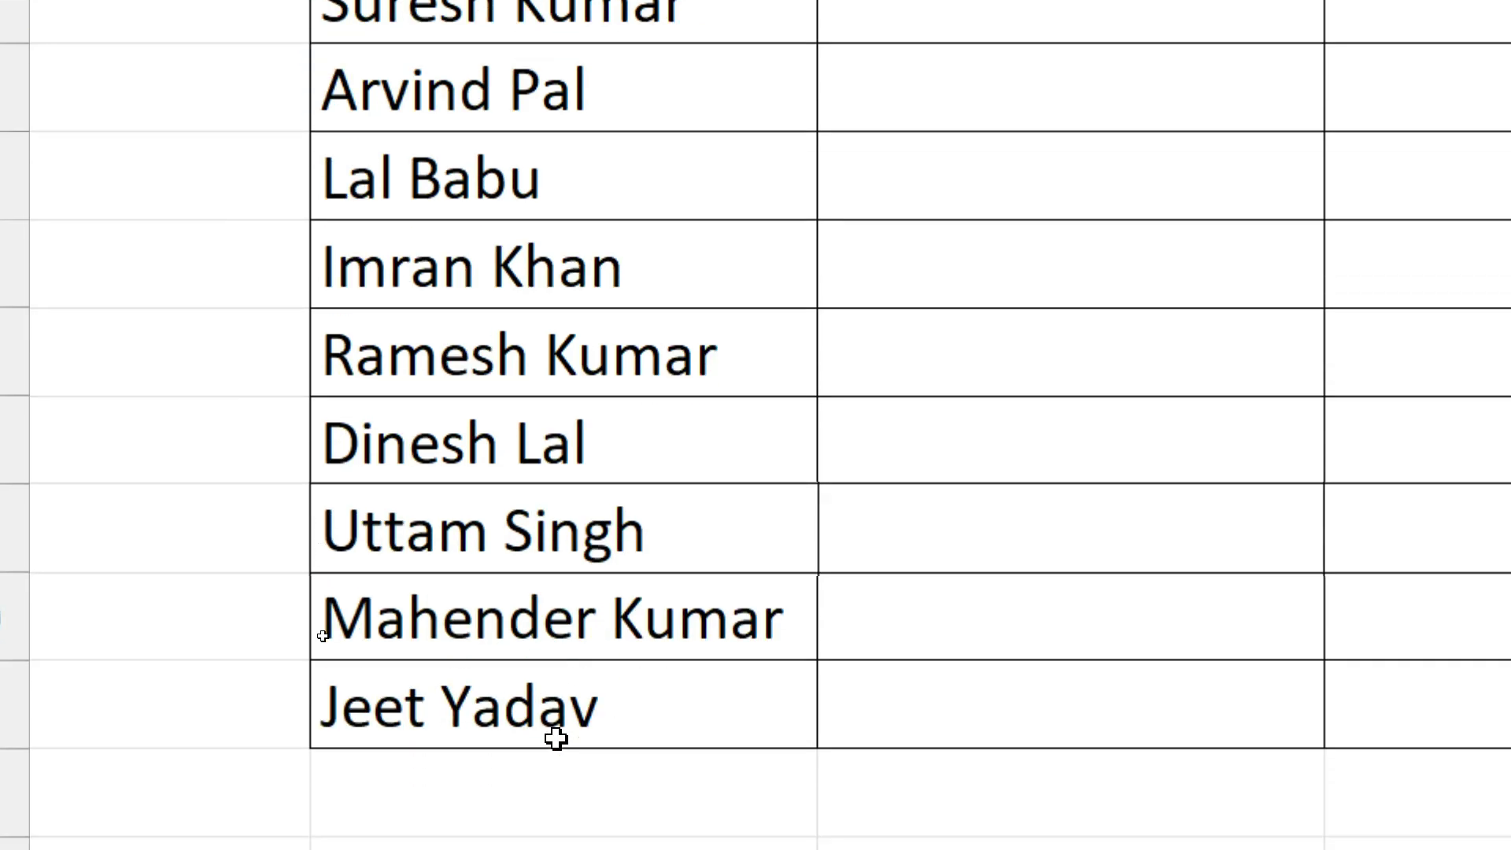
scroll(534, 104, "up", 3)
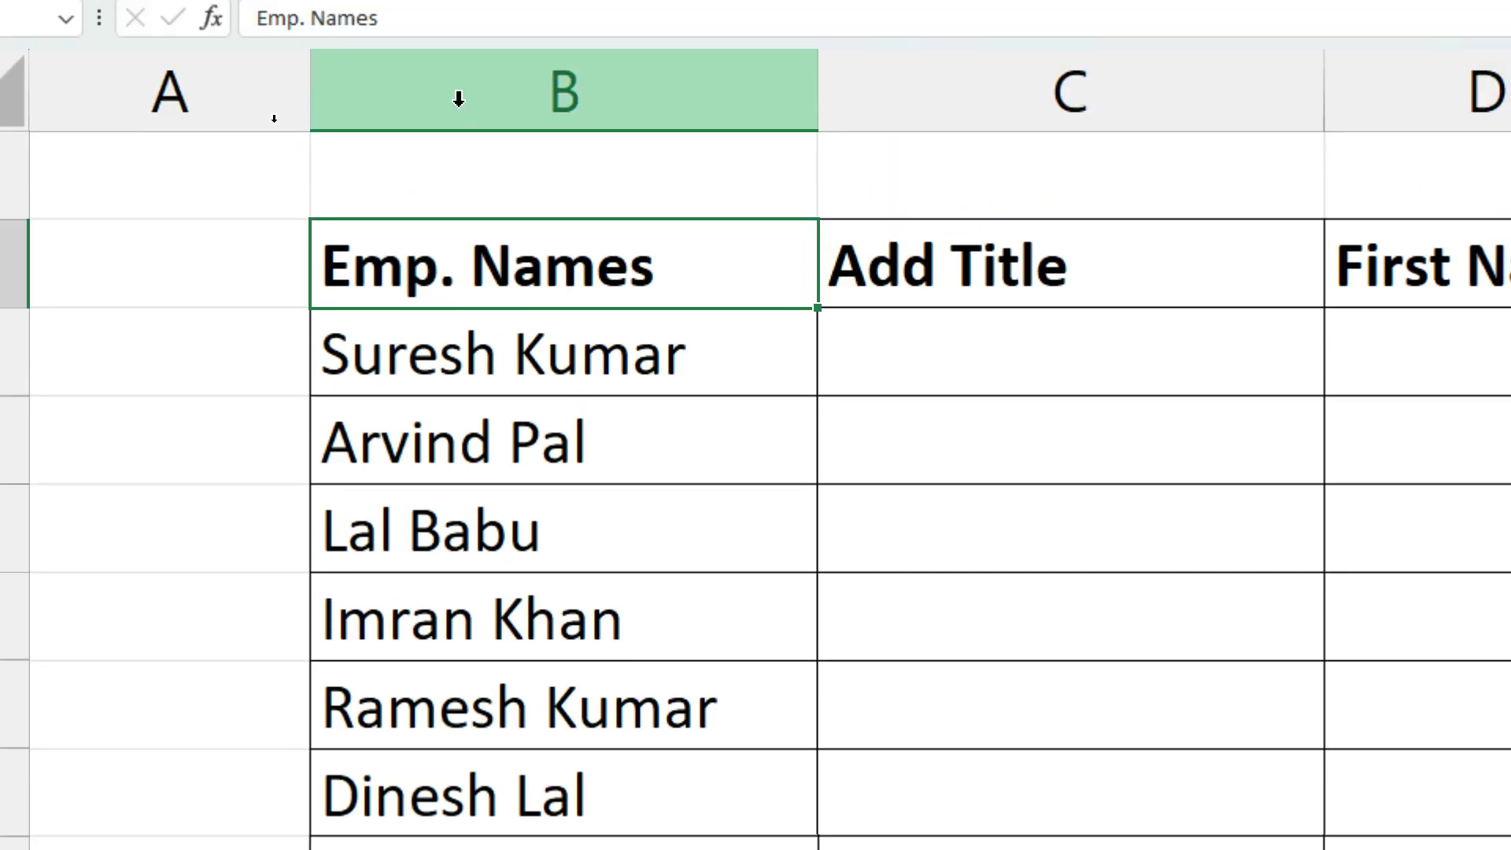
left_click(409, 349)
key("F2")
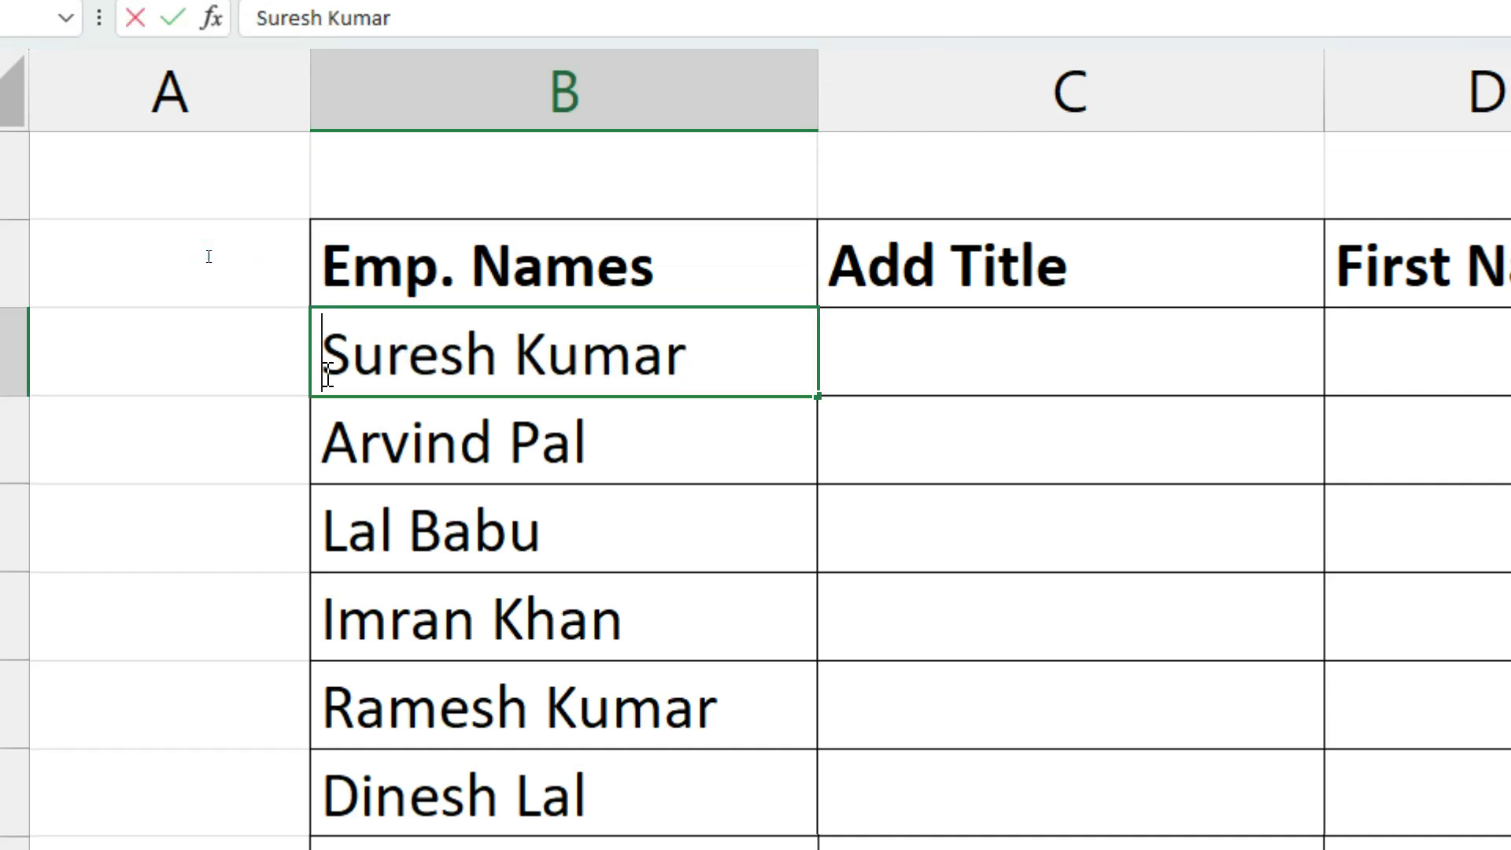
type("Mr.")
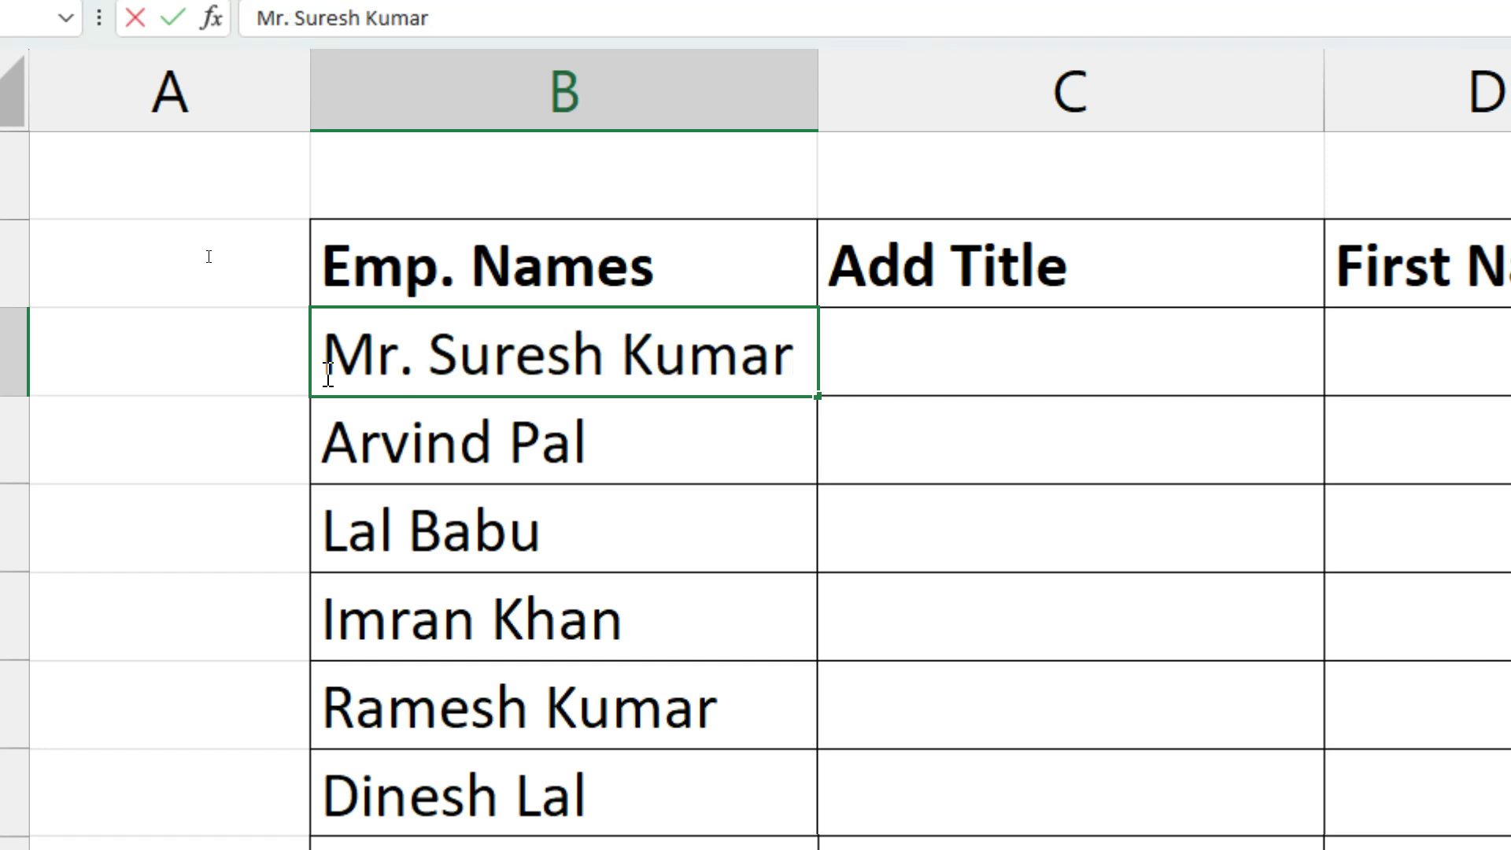
key("Return")
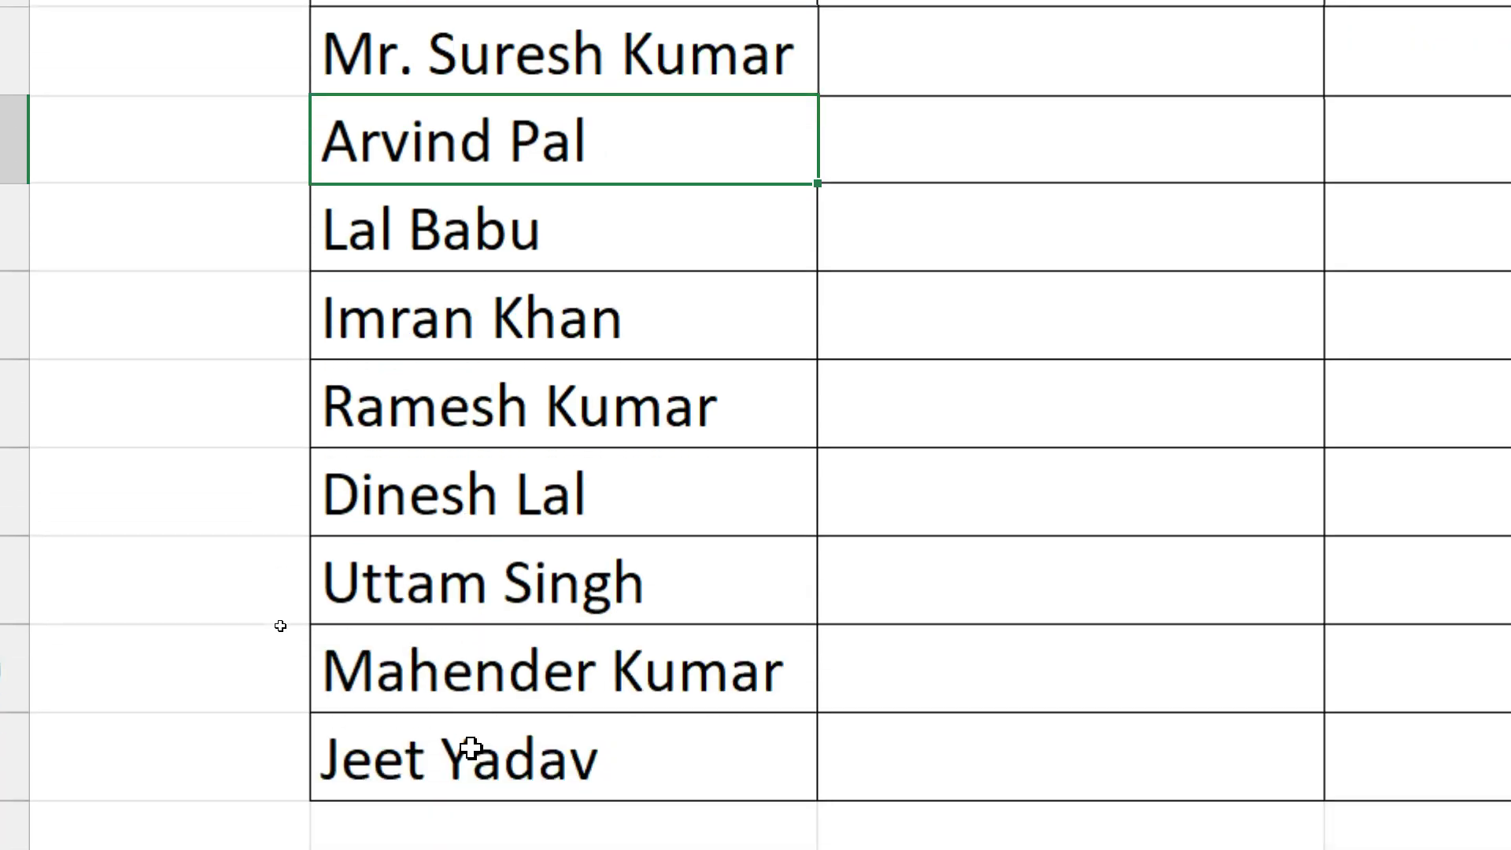
scroll(470, 747, "down", 2)
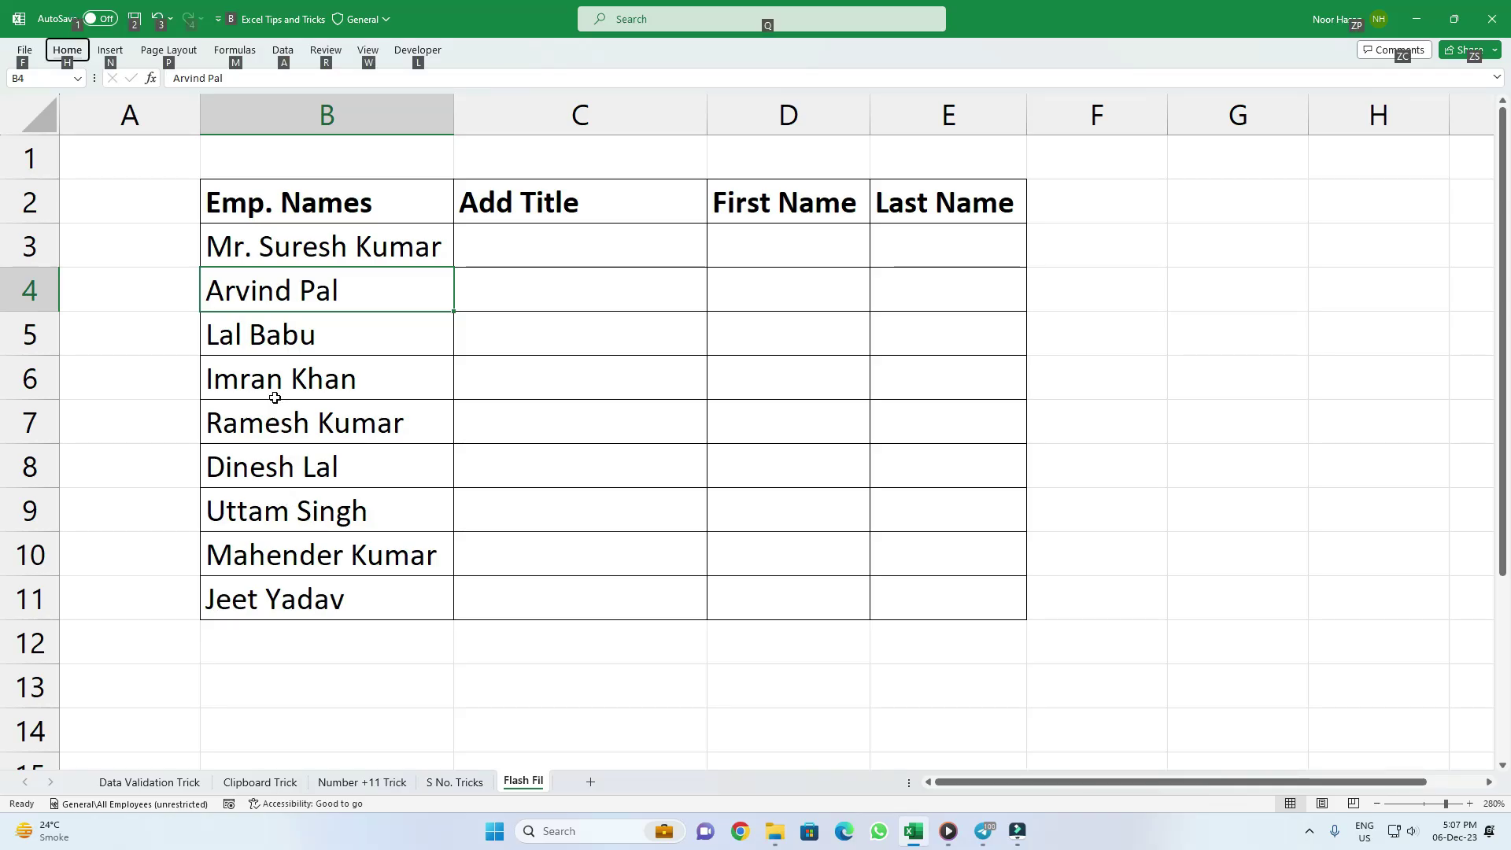
key("Escape")
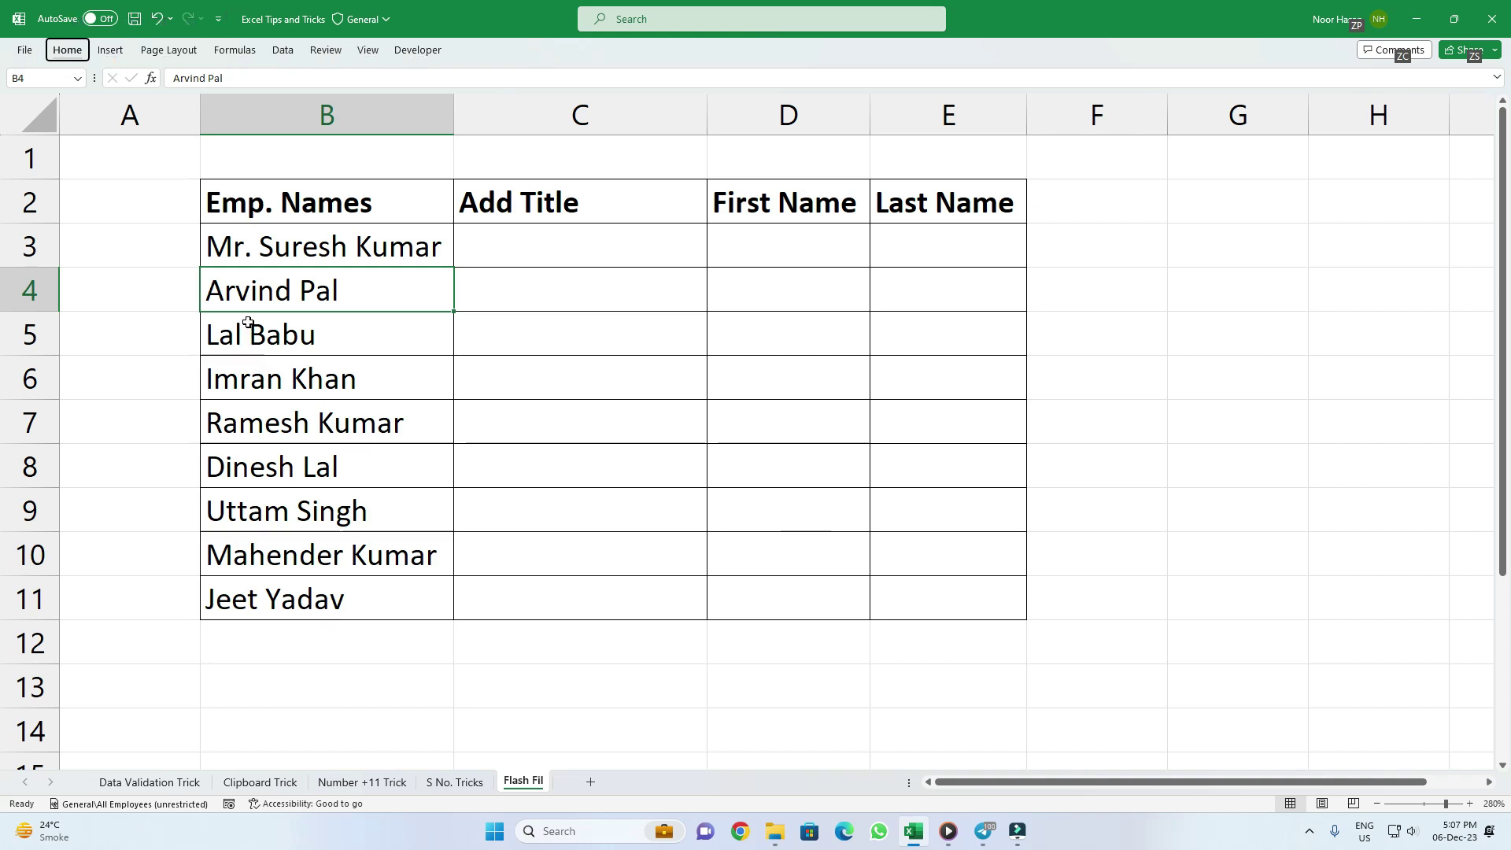
left_click(256, 251)
key("ctrl+z")
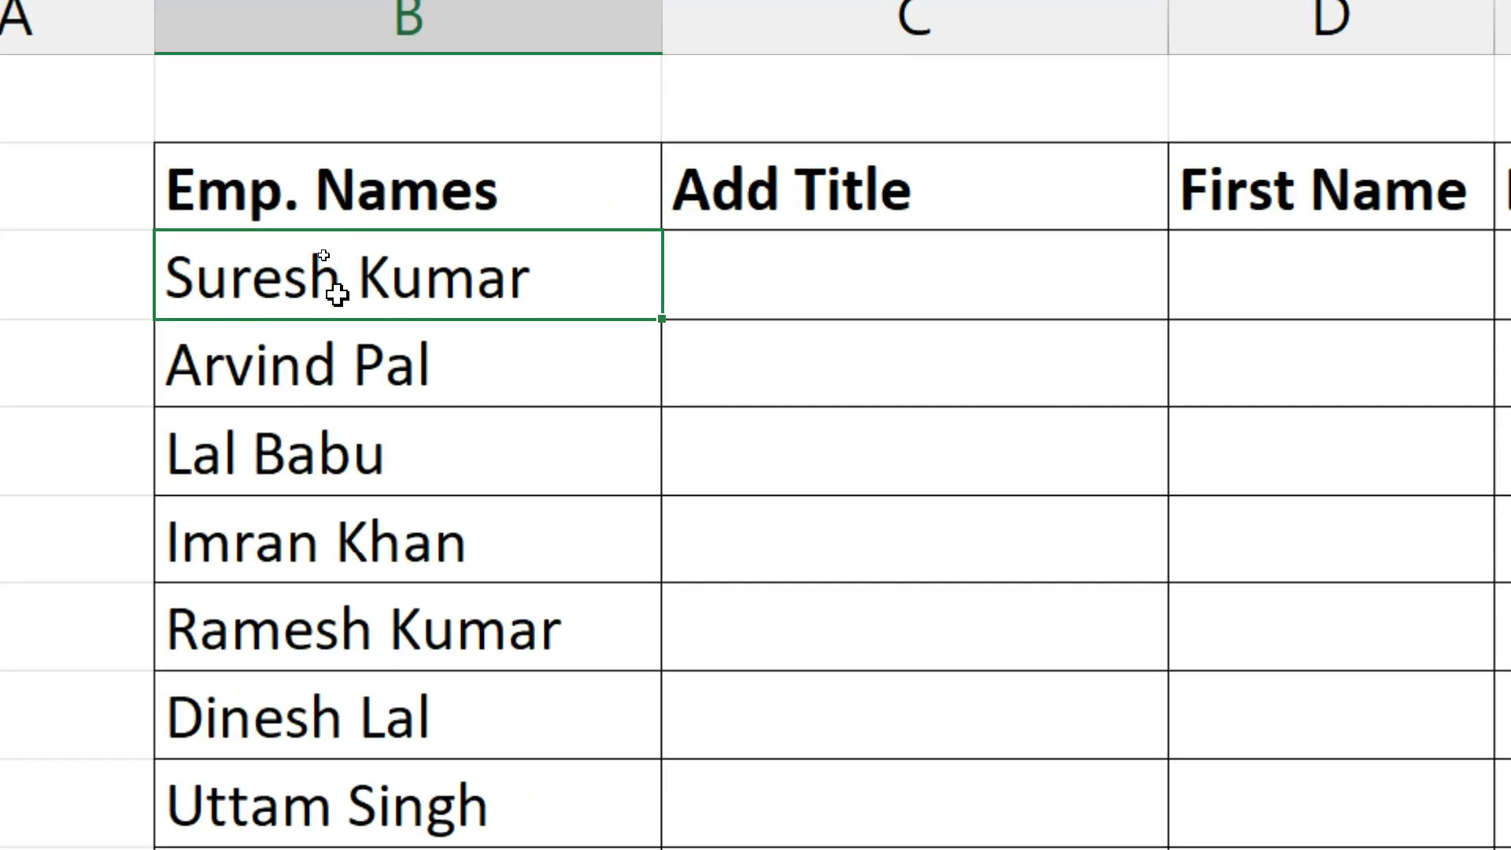
left_click(793, 269)
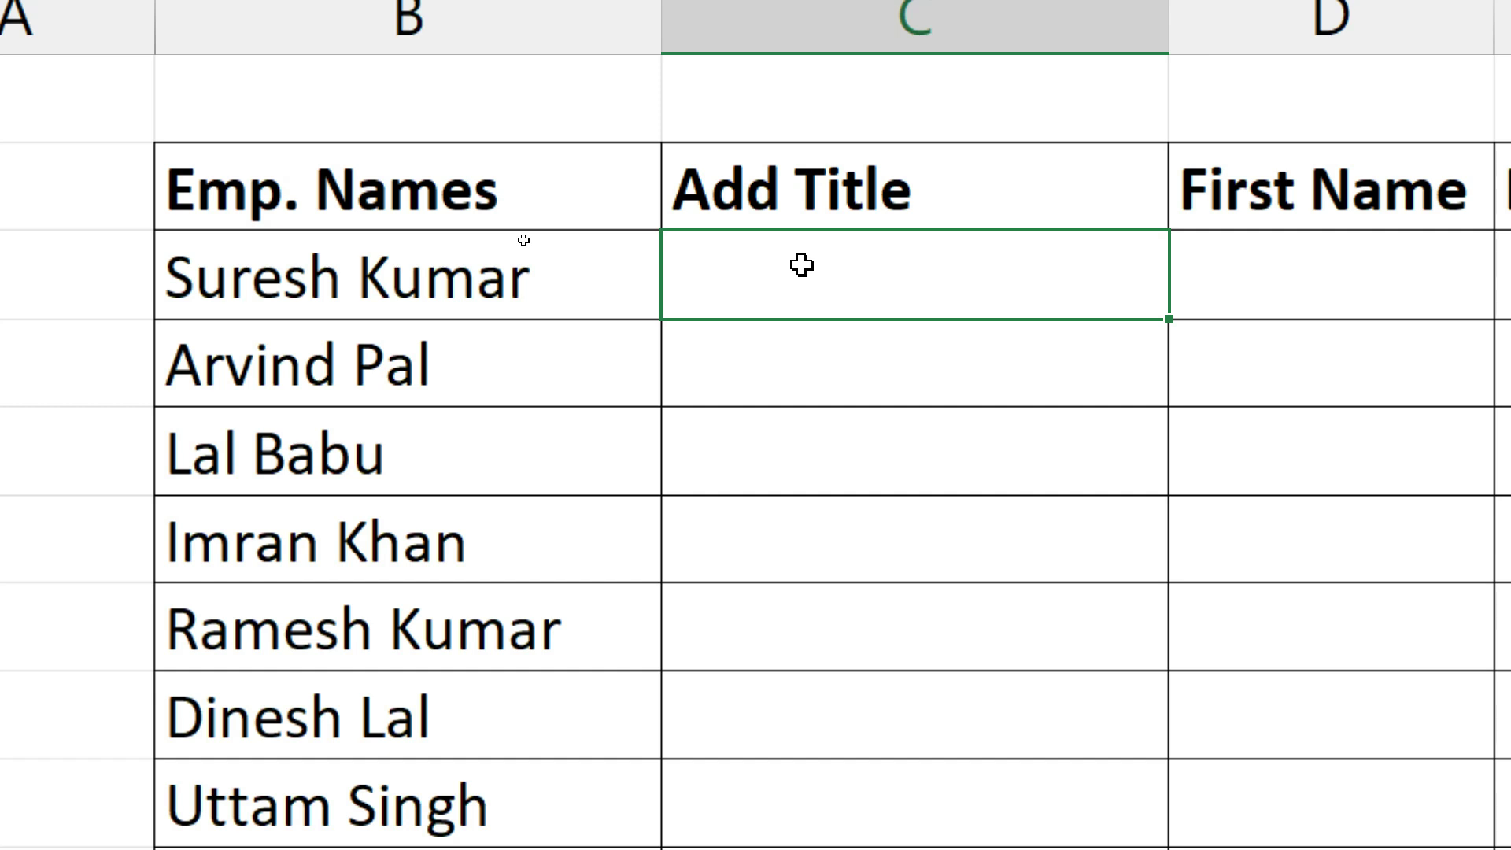
type("Mr.")
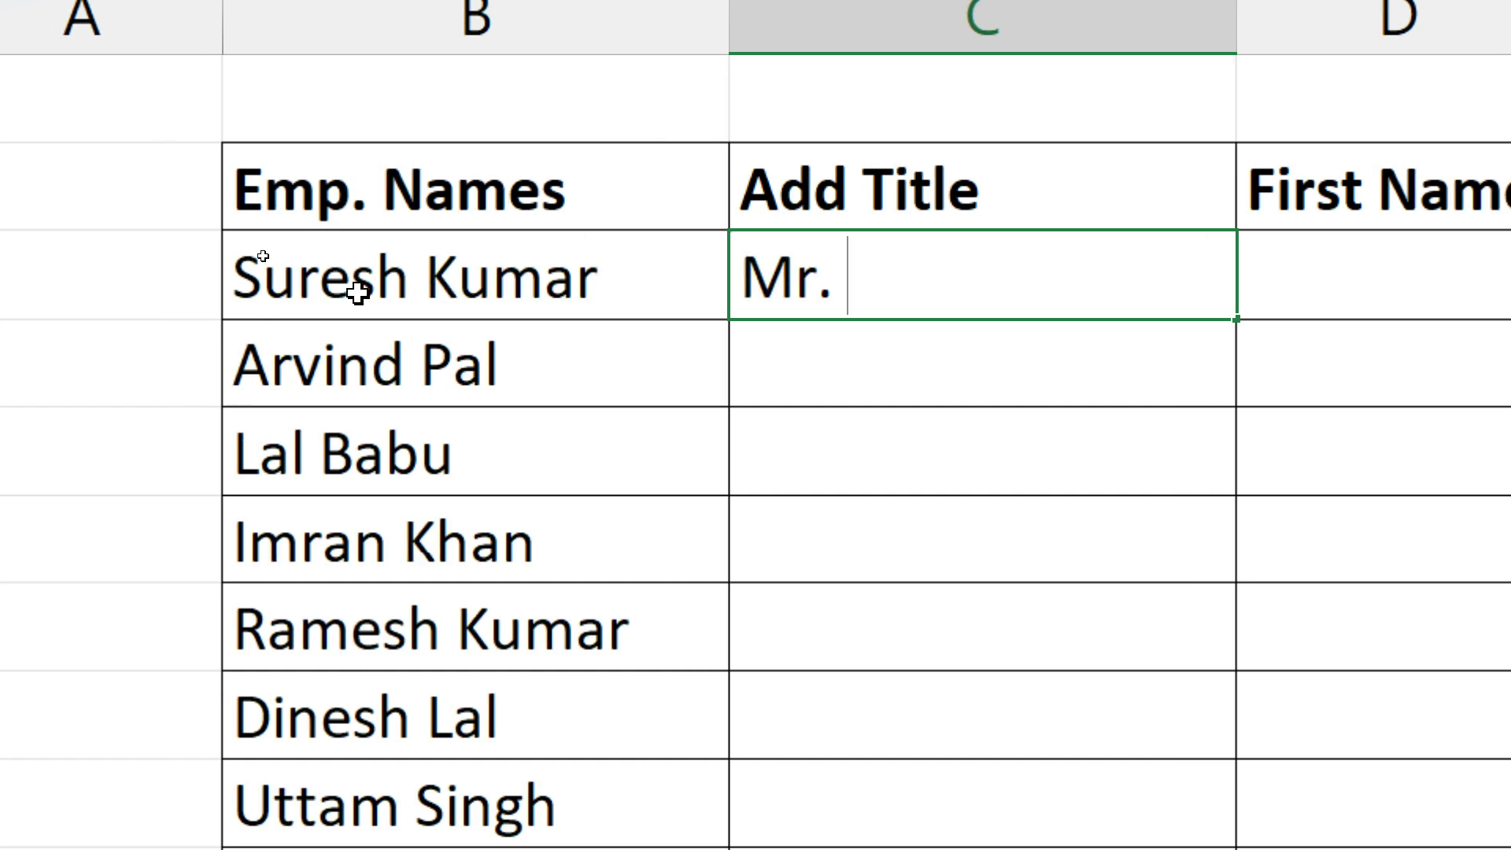
key("Return")
left_click(1062, 267)
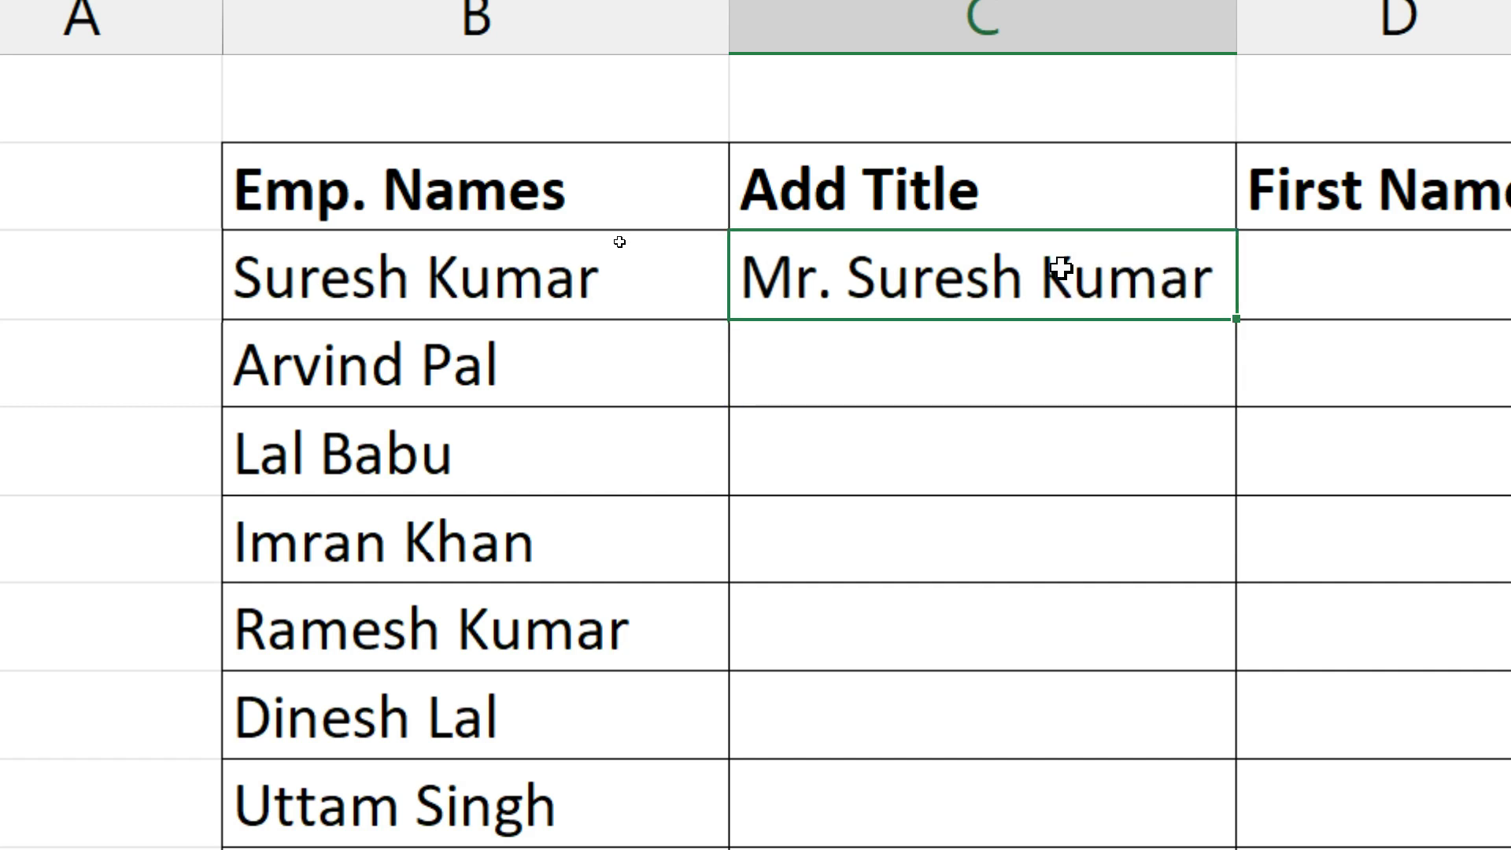
Flash Fill the Add Title column for all nine employees and autofit column C
key("alt")
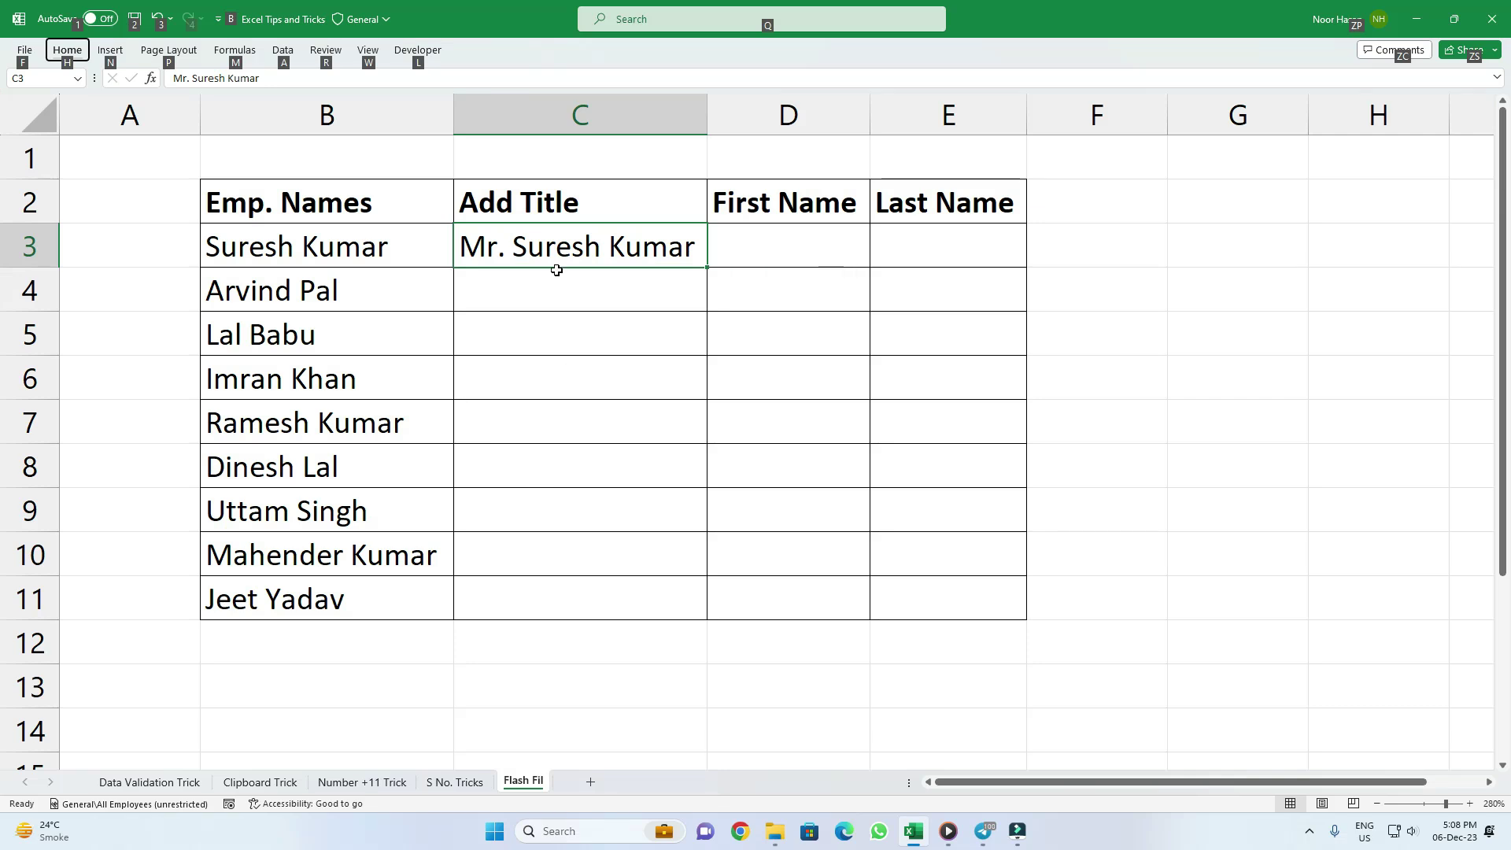
left_click(560, 249)
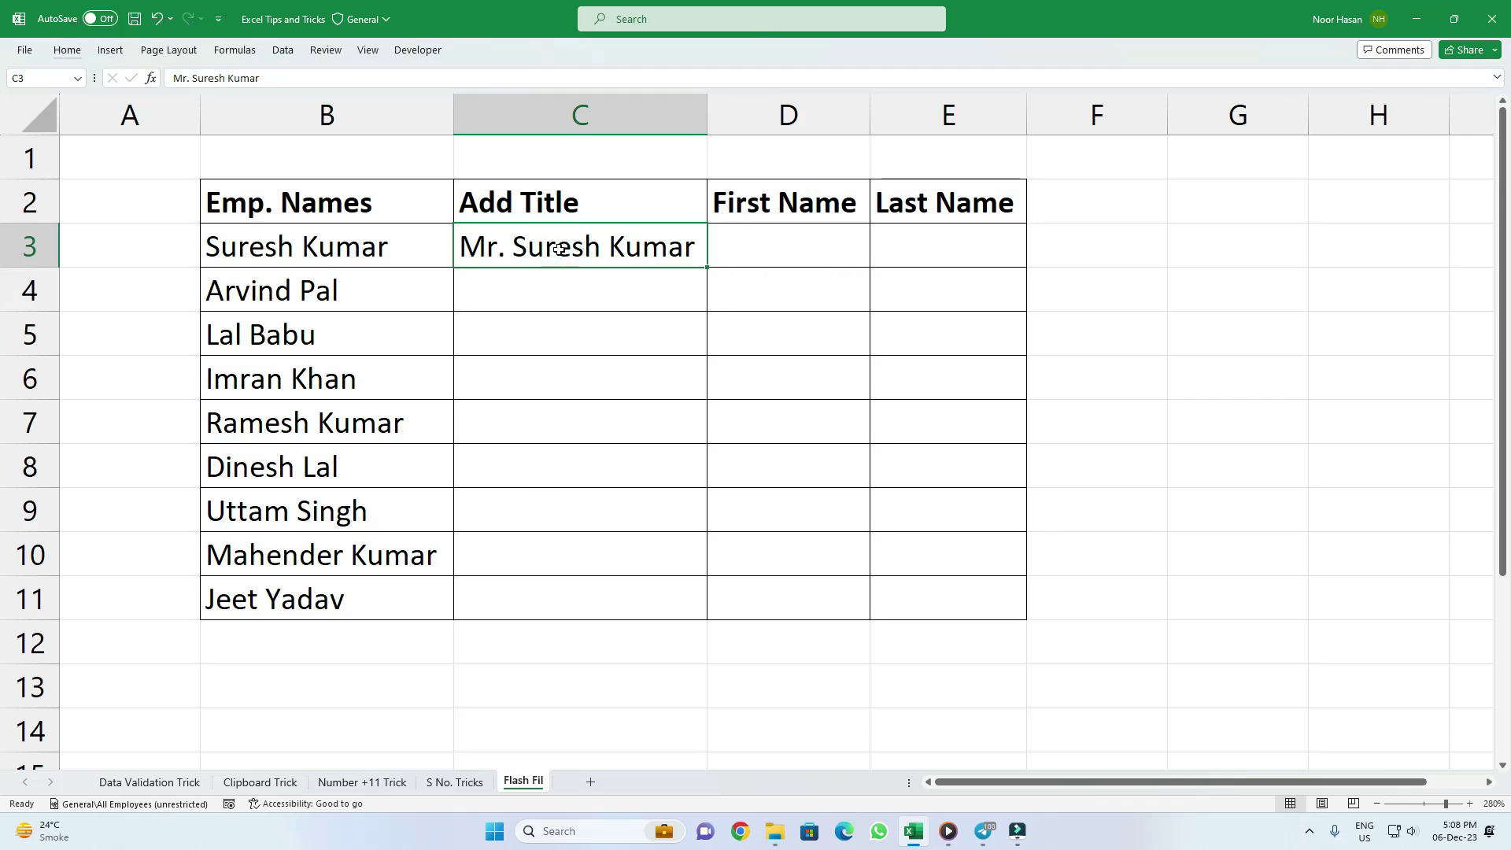
key("ctrl+e")
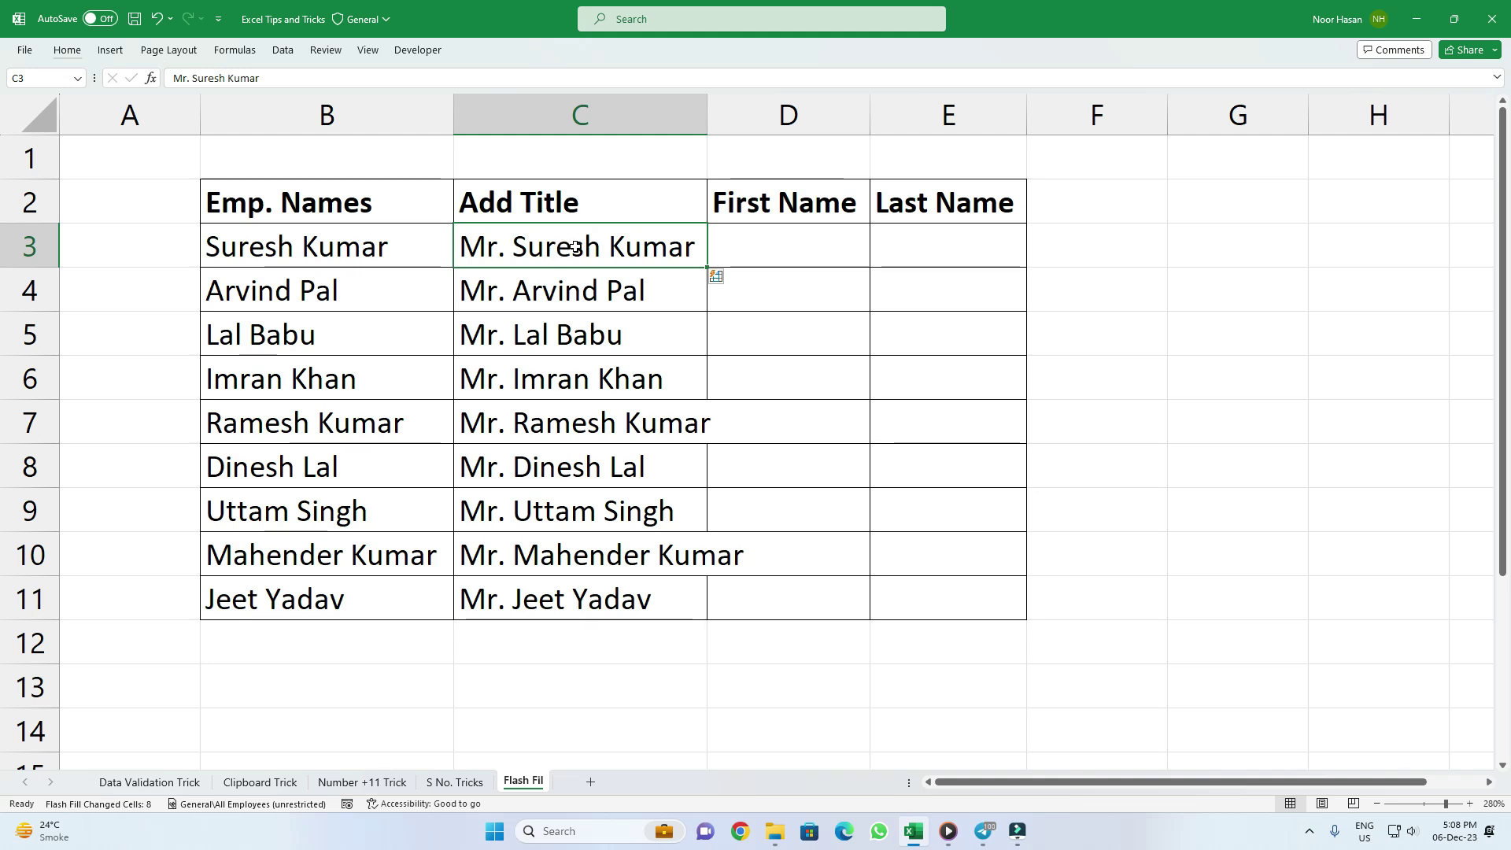
double_click(707, 118)
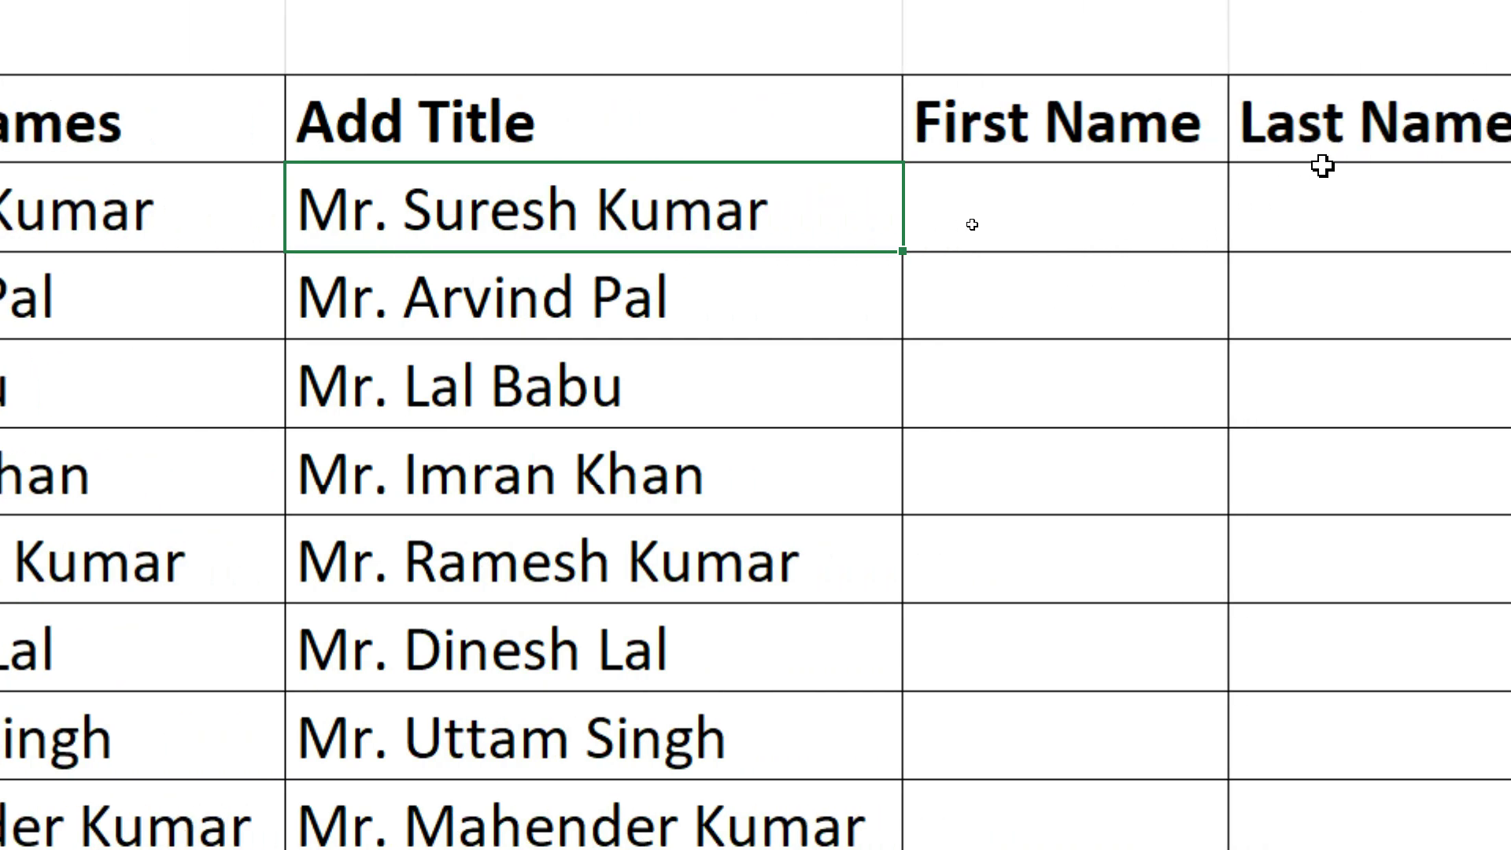
left_click(1059, 180)
left_click(840, 232)
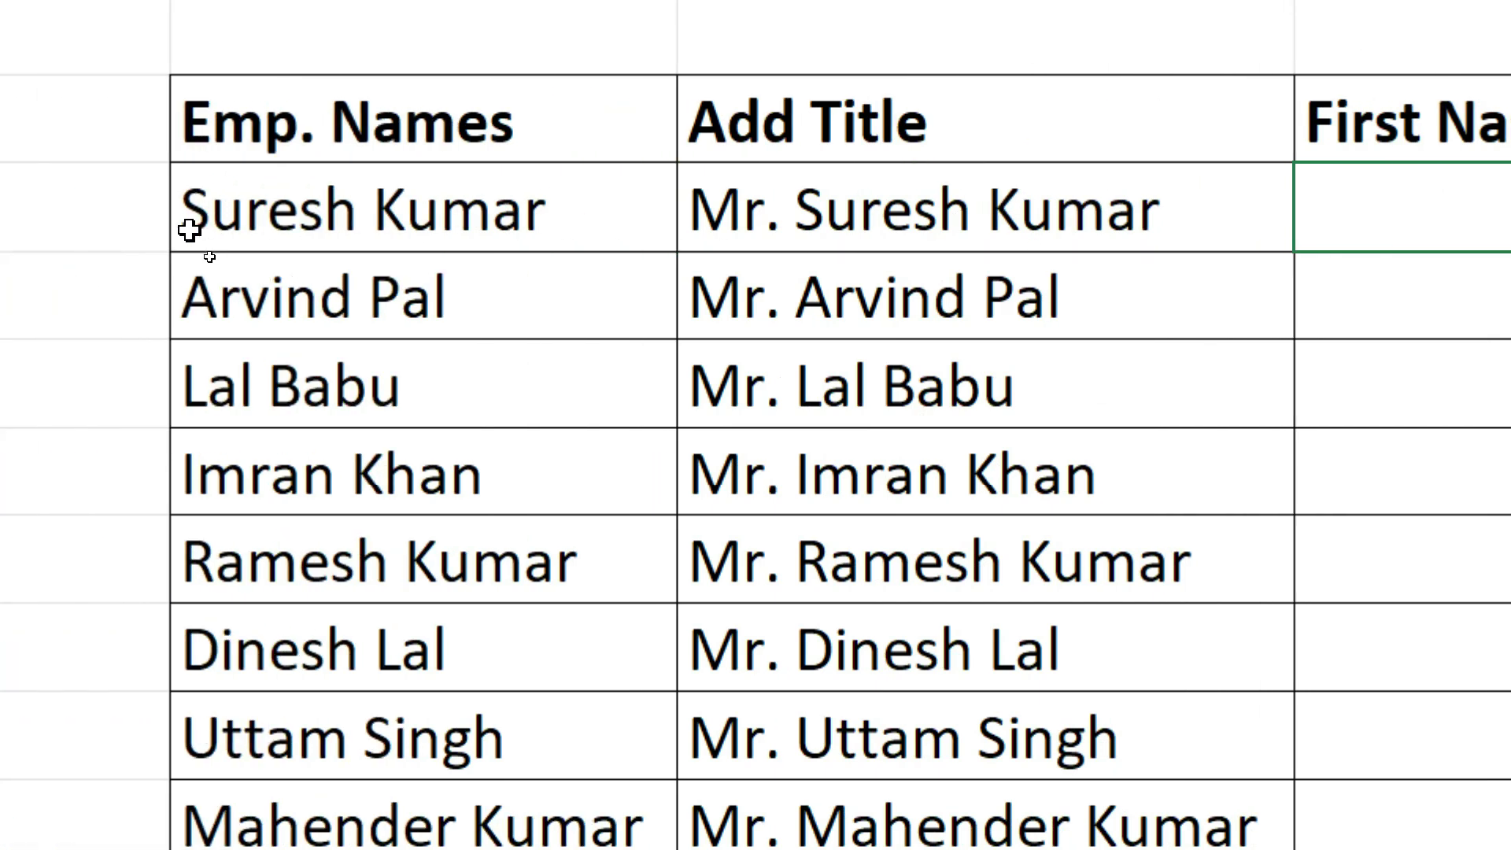
type("Su")
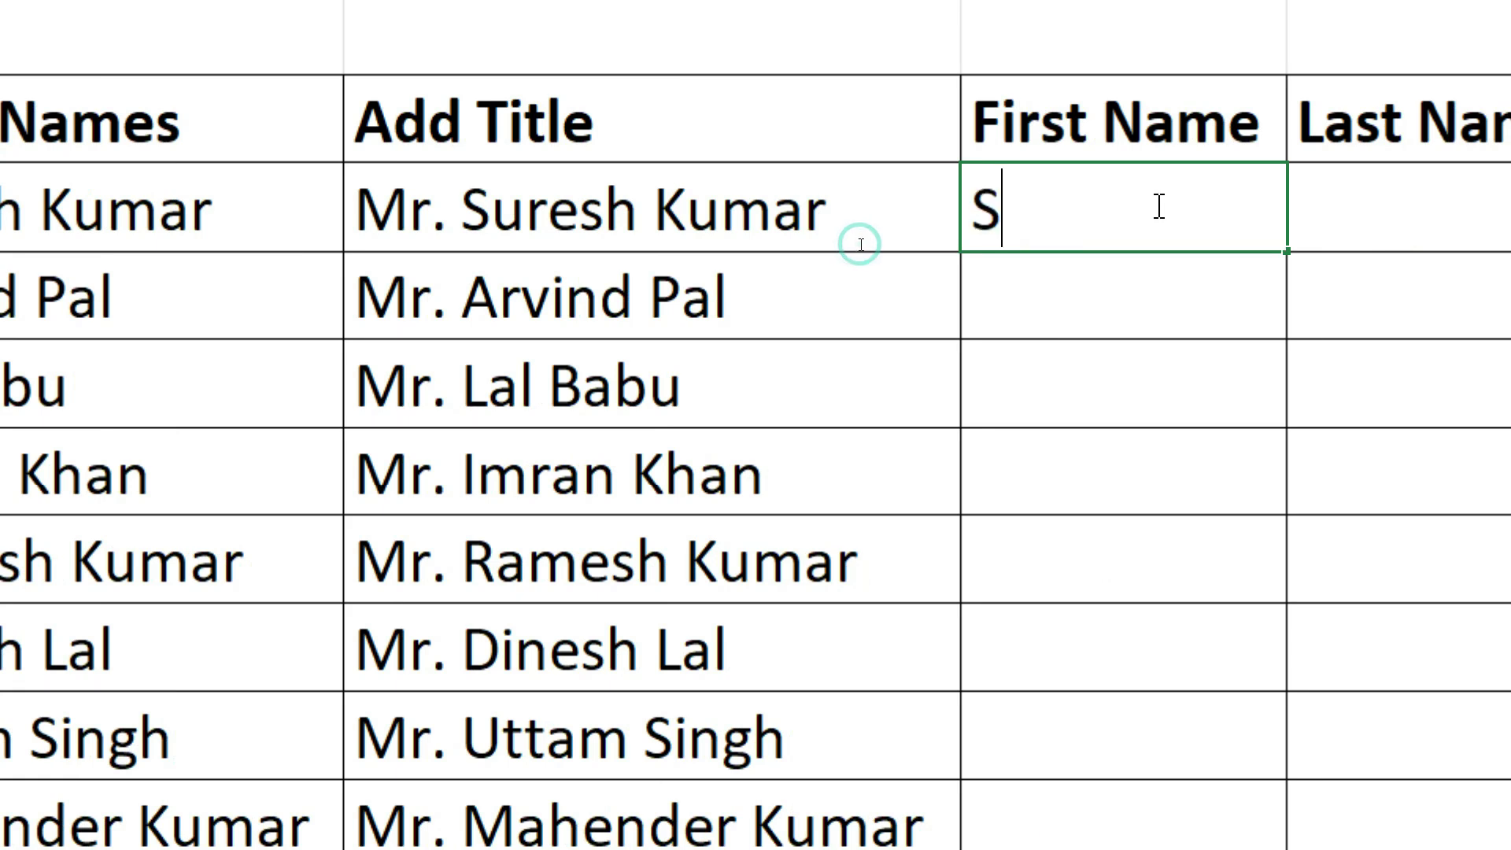
type("resh")
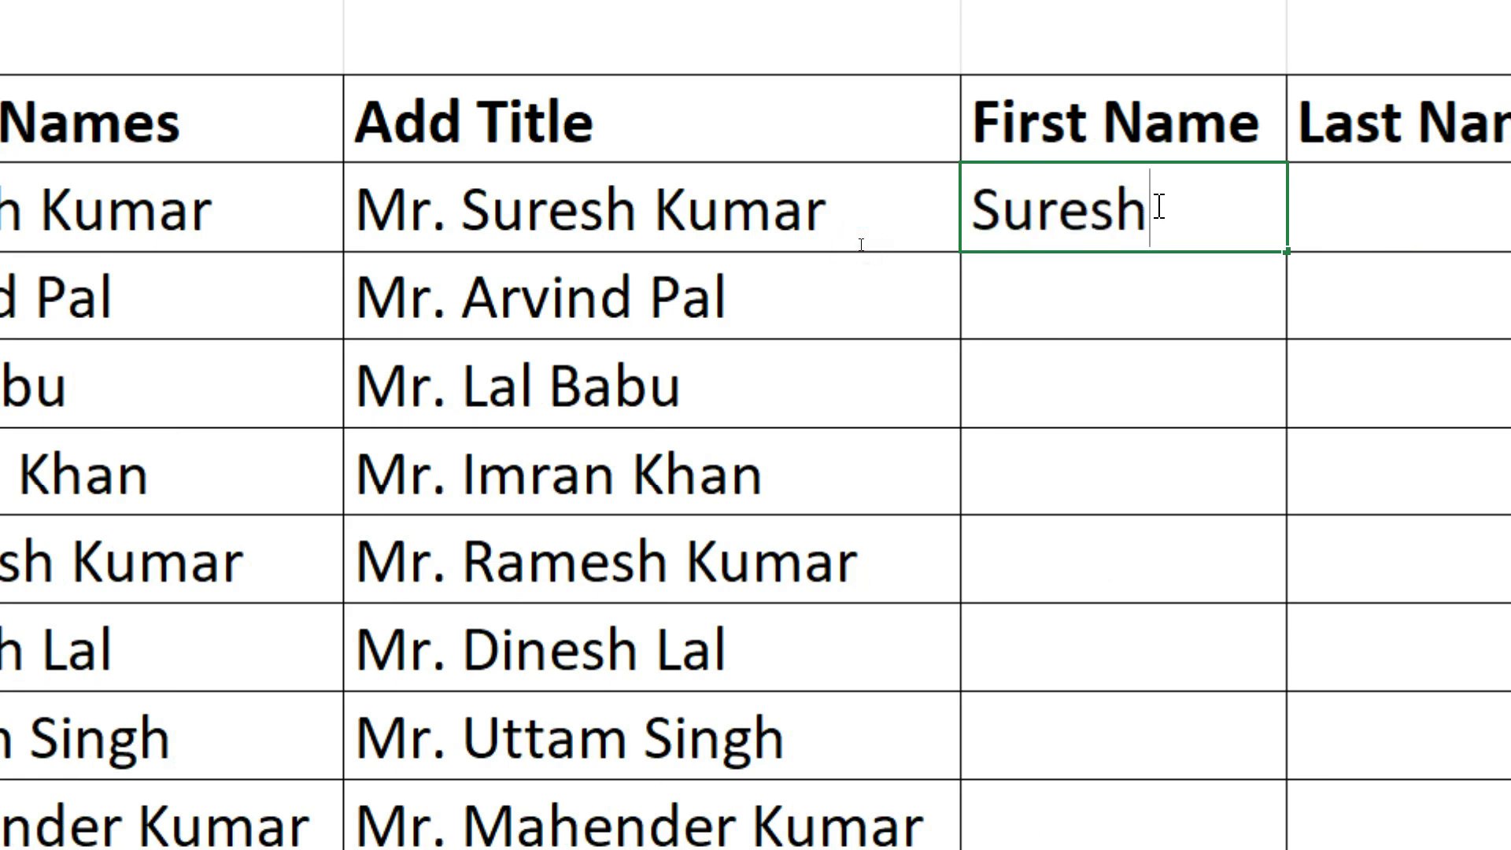
key("Return")
left_click(1156, 206)
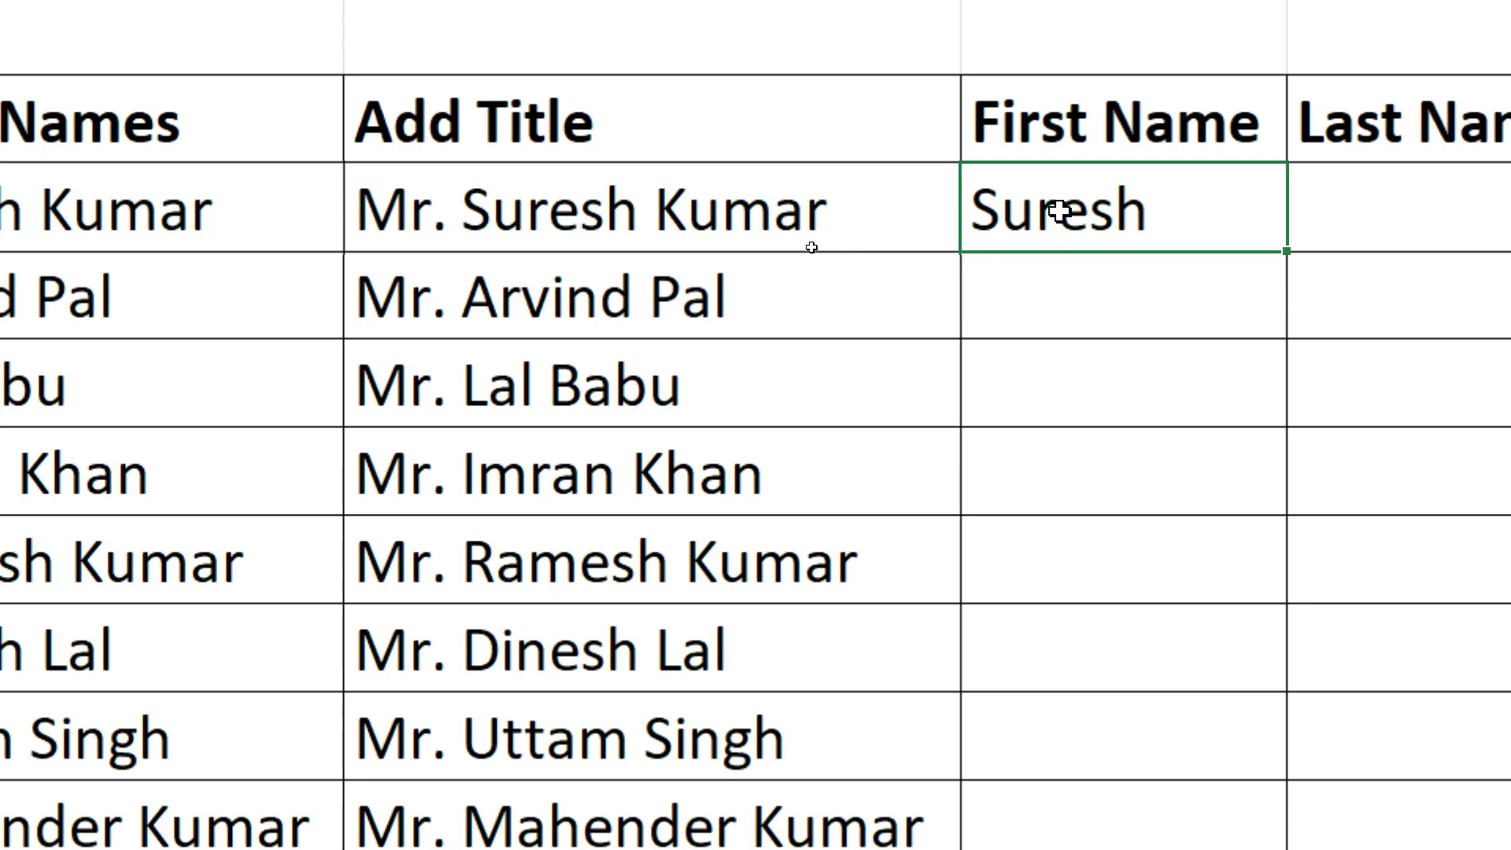
key("ctrl+e")
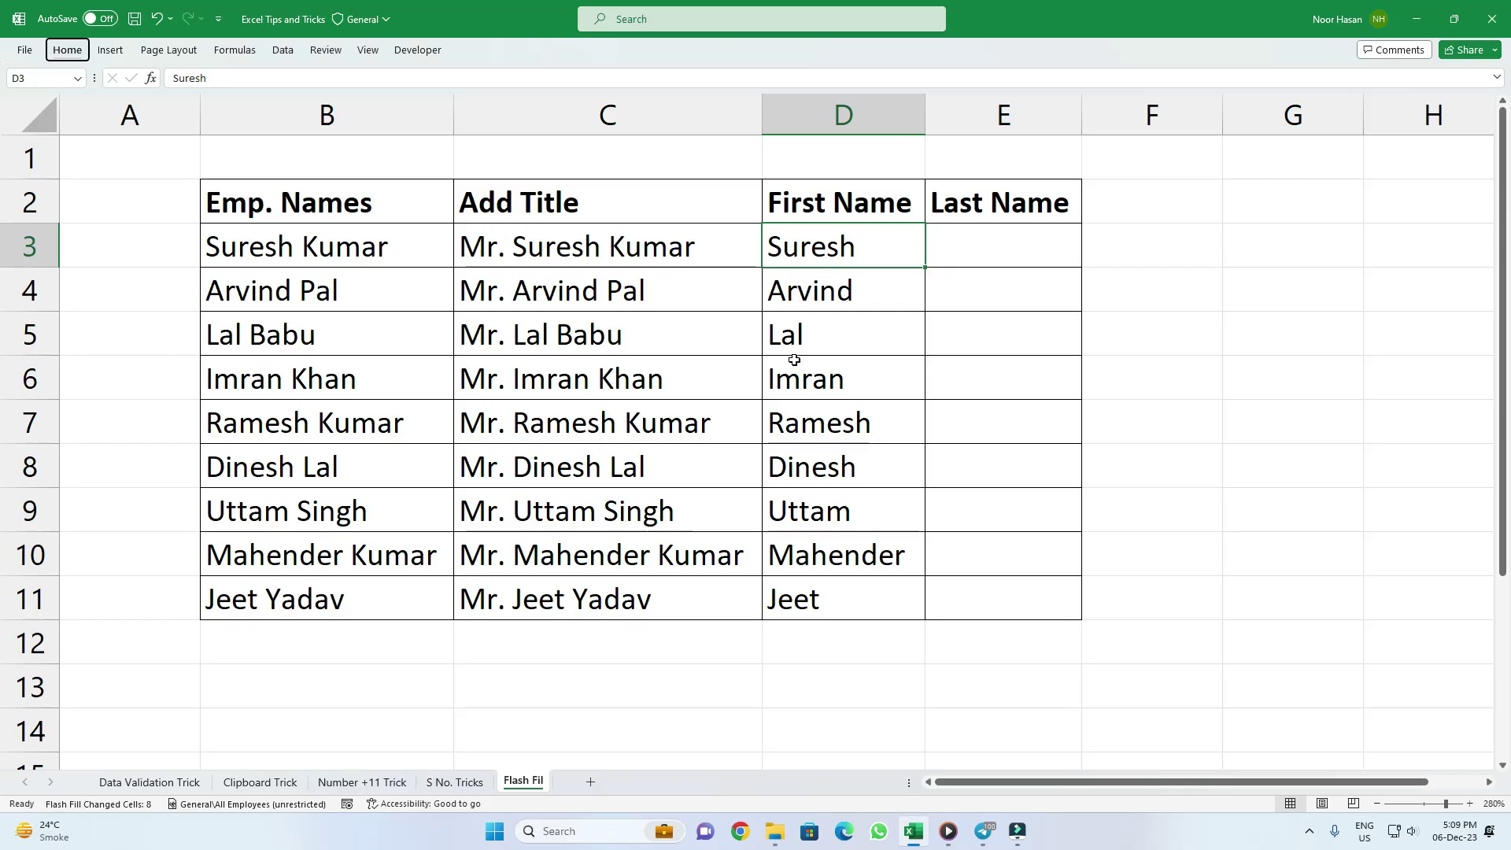
key("alt")
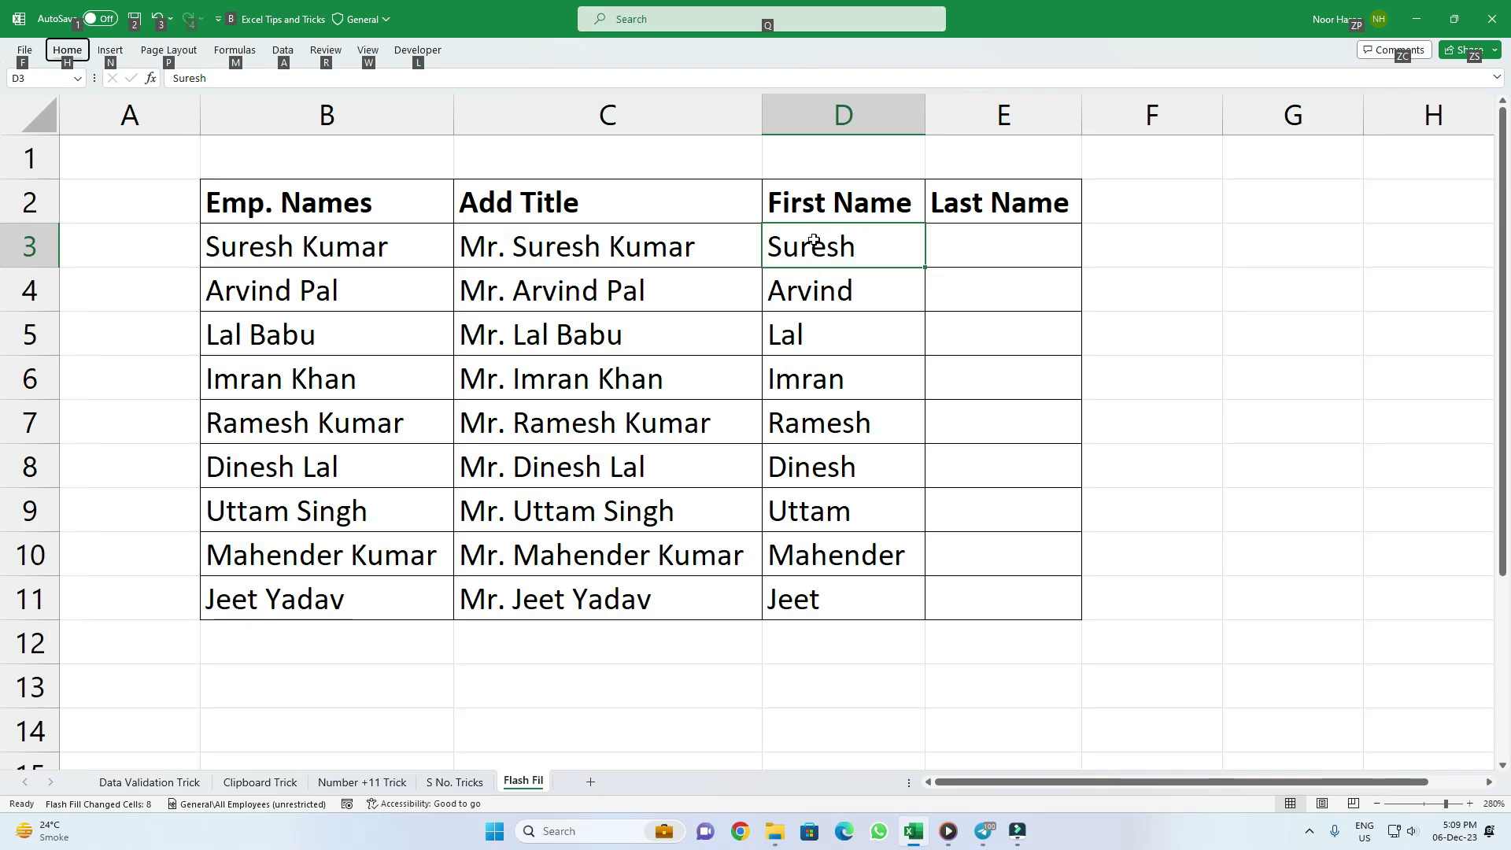
left_click_drag(814, 240, 826, 598)
left_click(837, 358)
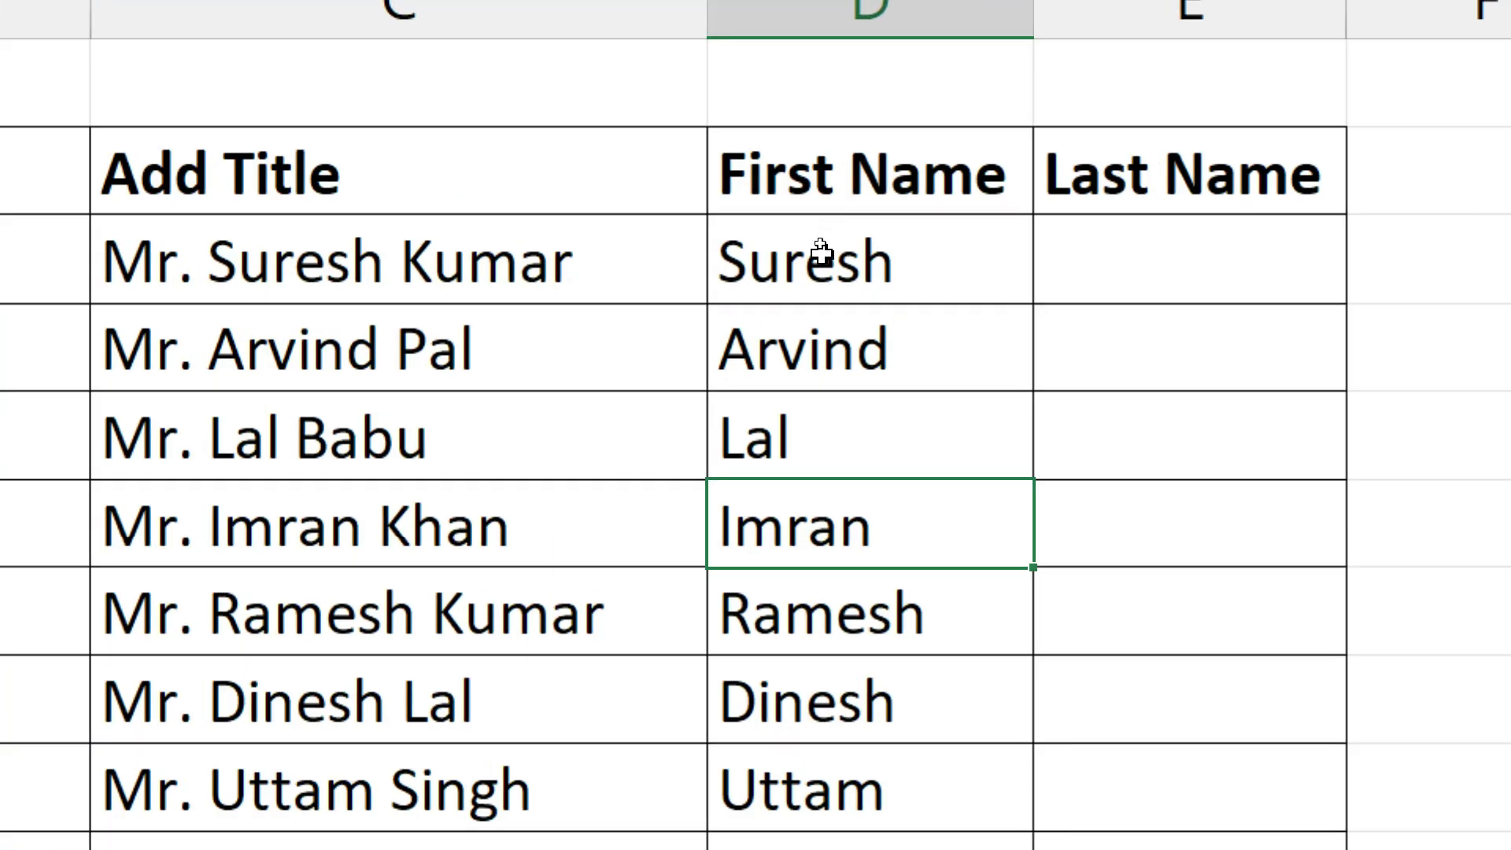
left_click(815, 241)
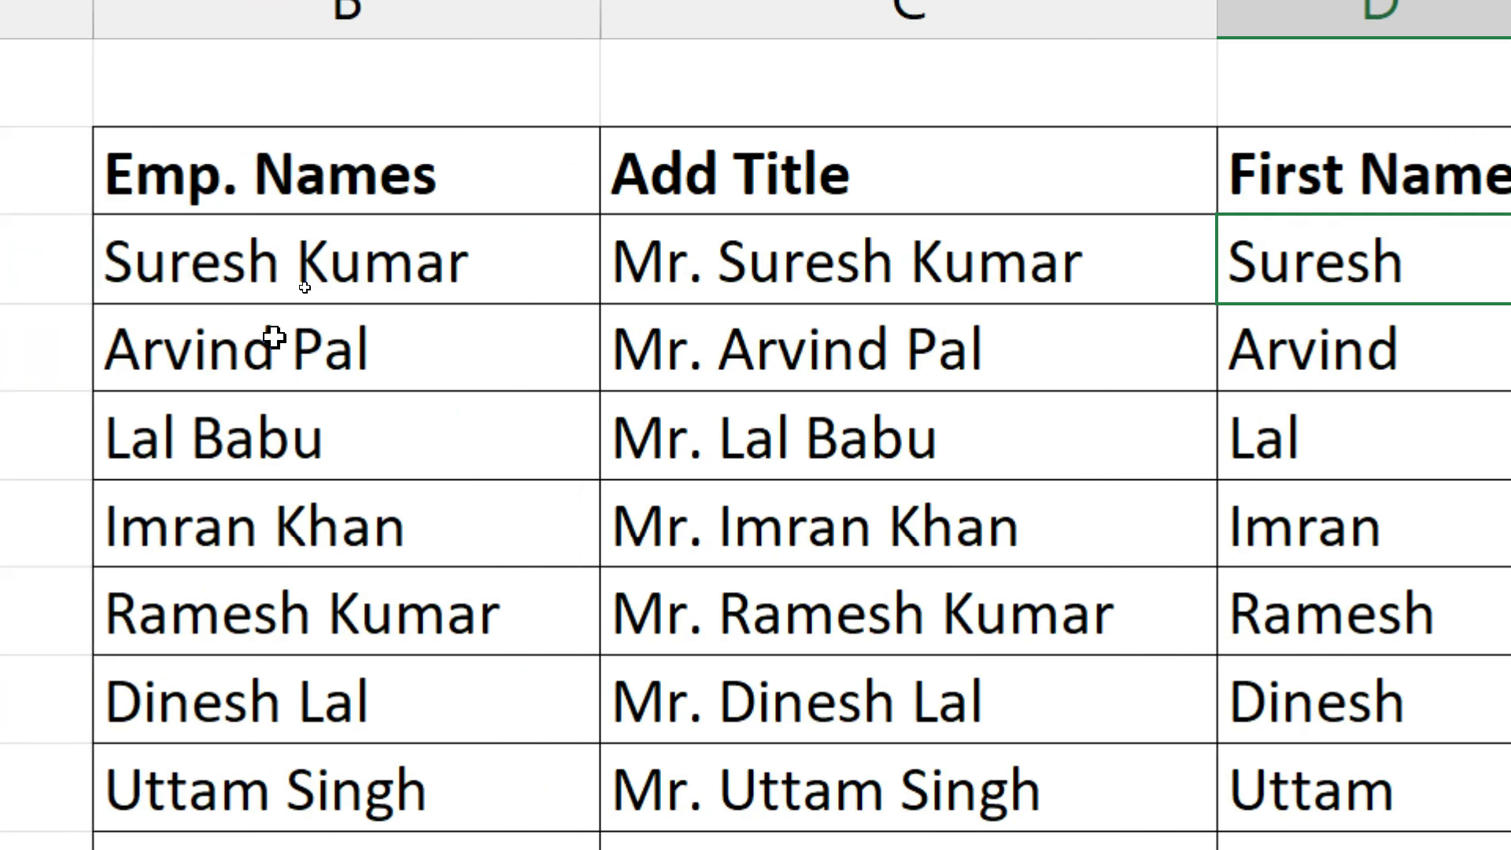
left_click(1322, 261)
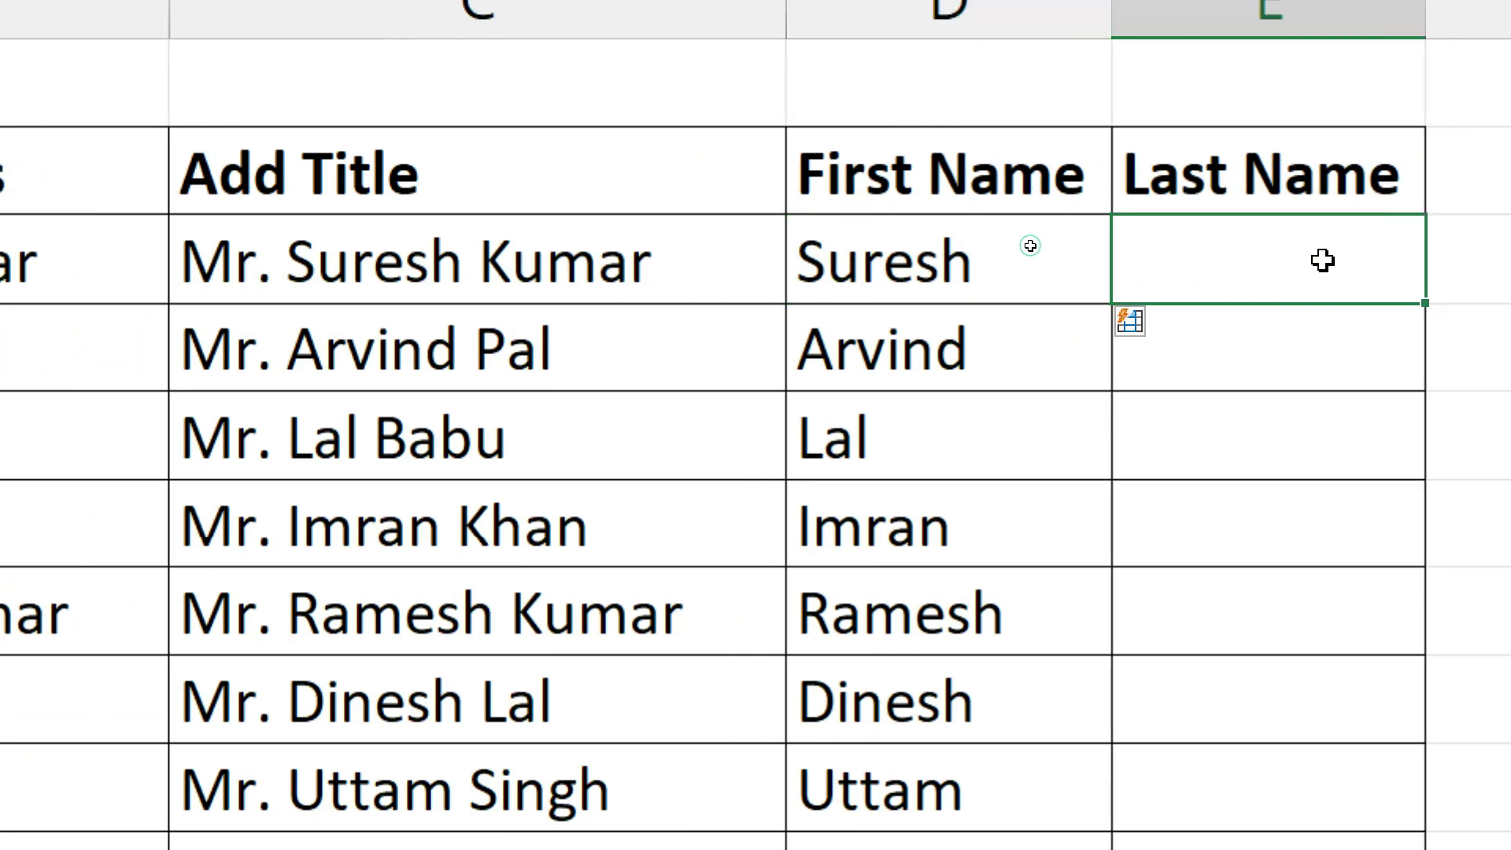
Enter 'Kumar' in E3 as an example and Flash Fill the remaining surnames down to Yadav
type("Kumar")
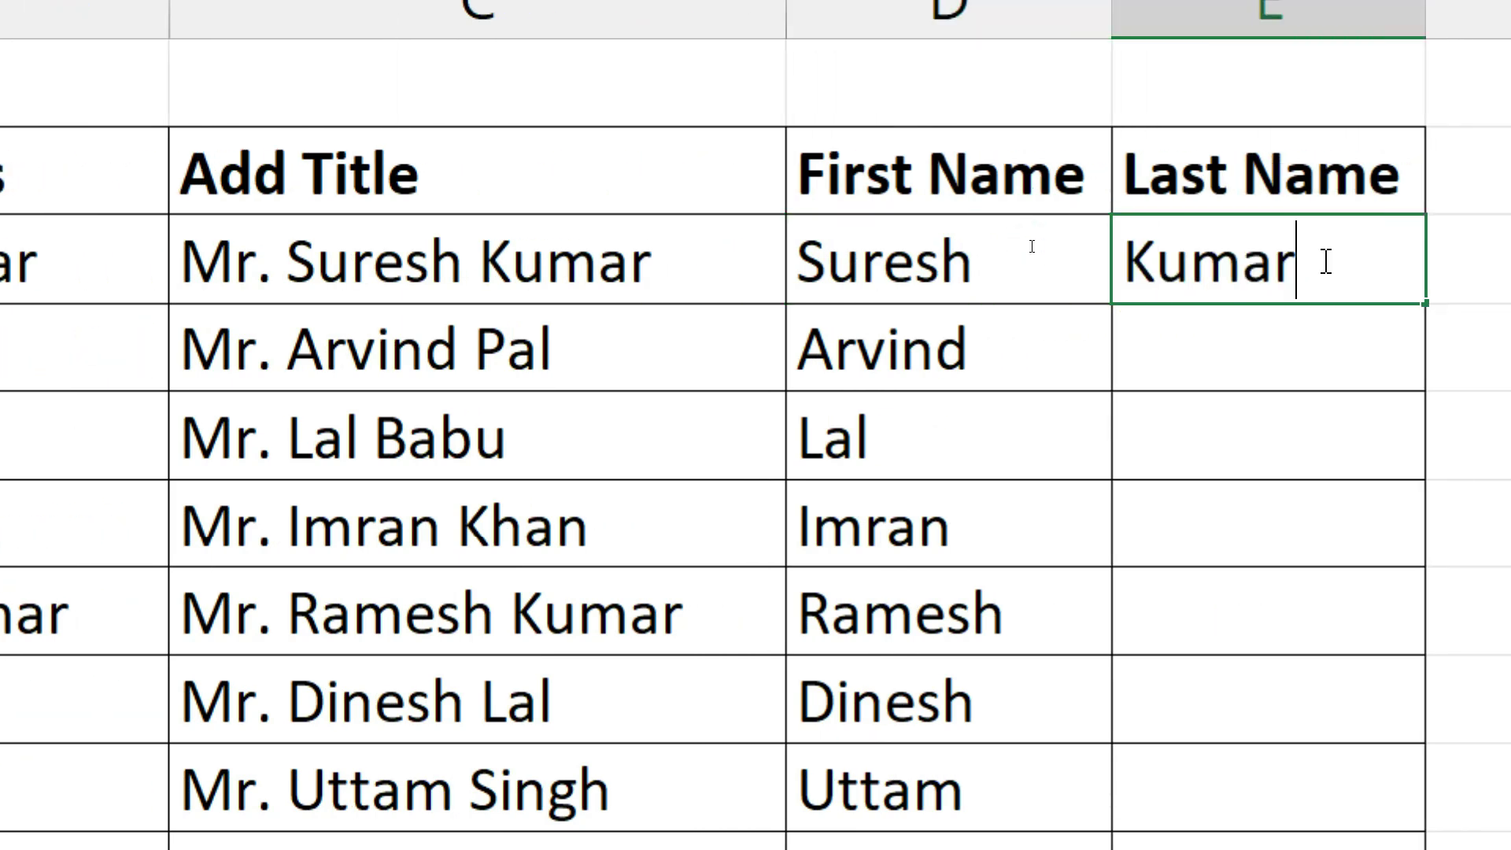
key("Return")
left_click(1218, 256)
key("ctrl+e")
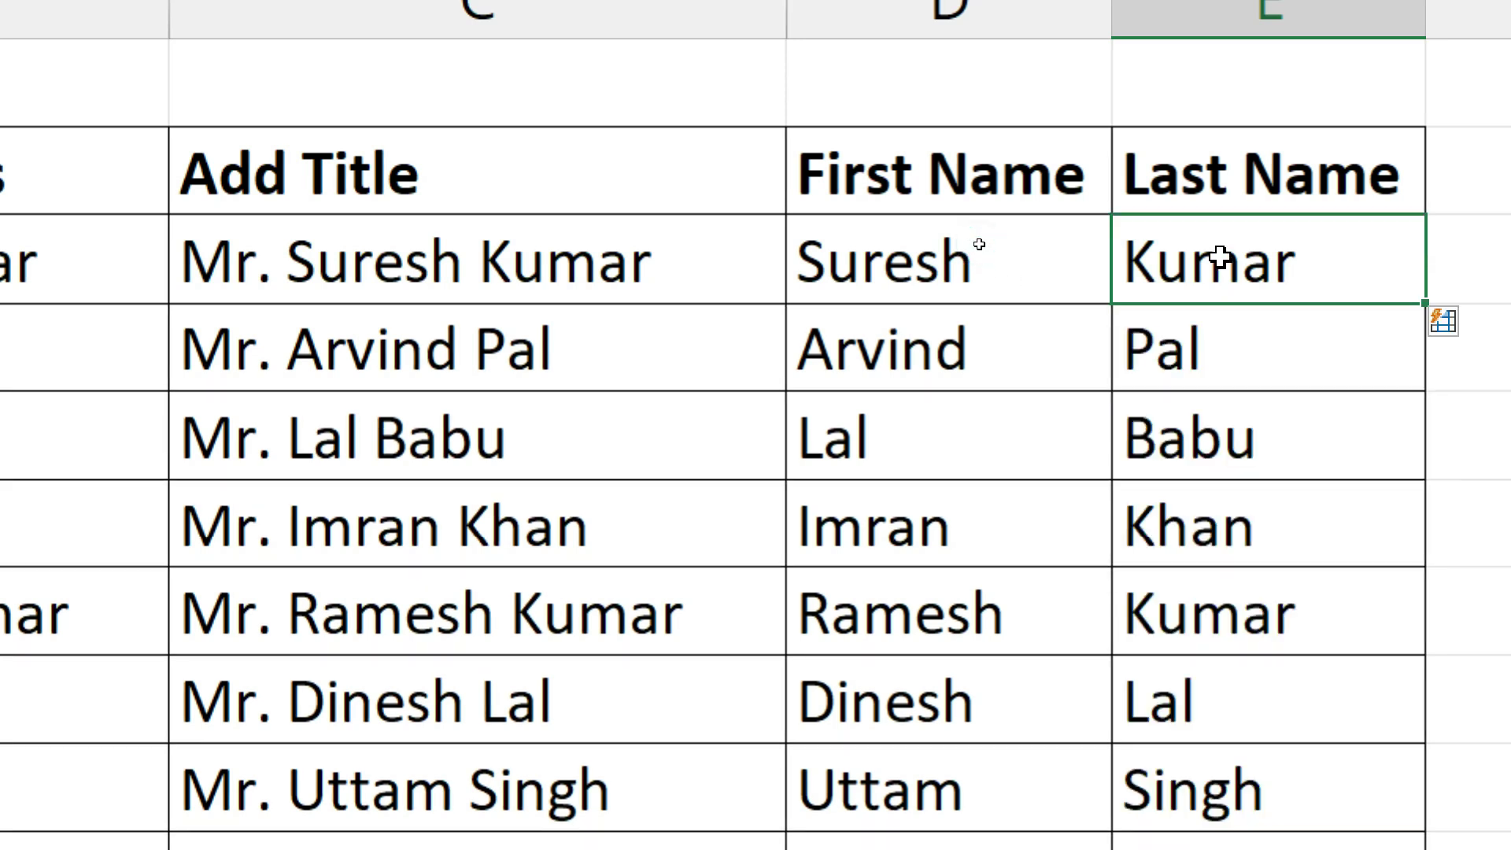